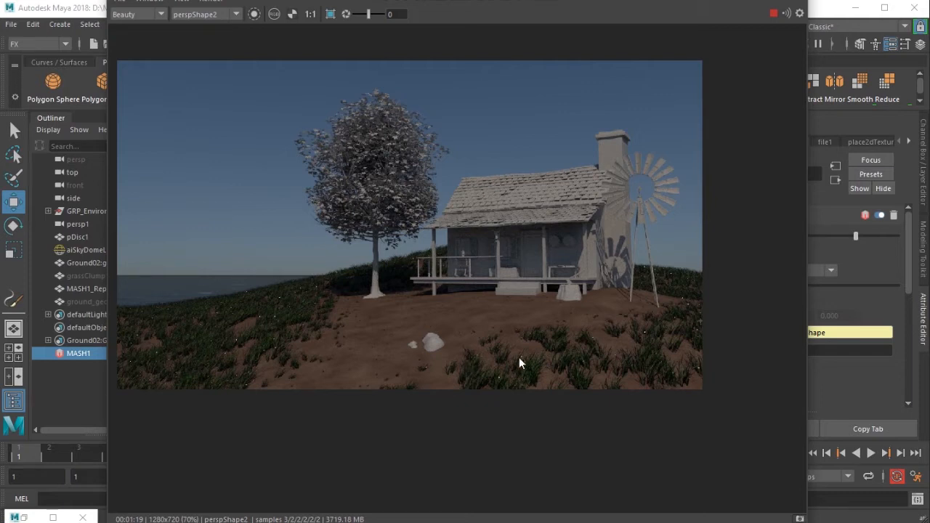
# Show the viewport shaded with textures and hide the MASH1_ReproMesh grass.
pyautogui.moveTo(599, 2); pyautogui.dragTo(637, 469)
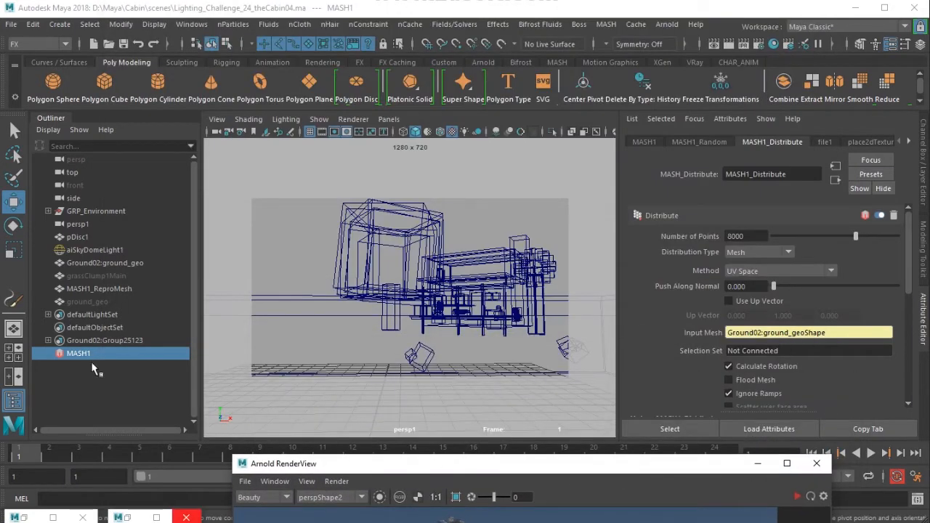
pyautogui.keyDown('ctrl'); pyautogui.click(114, 291); pyautogui.keyUp('ctrl')
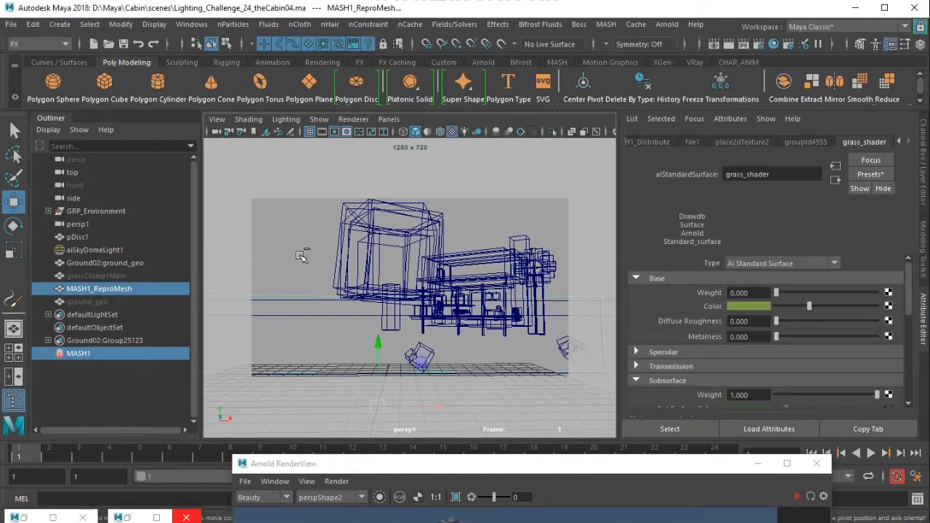
pyautogui.press('6')
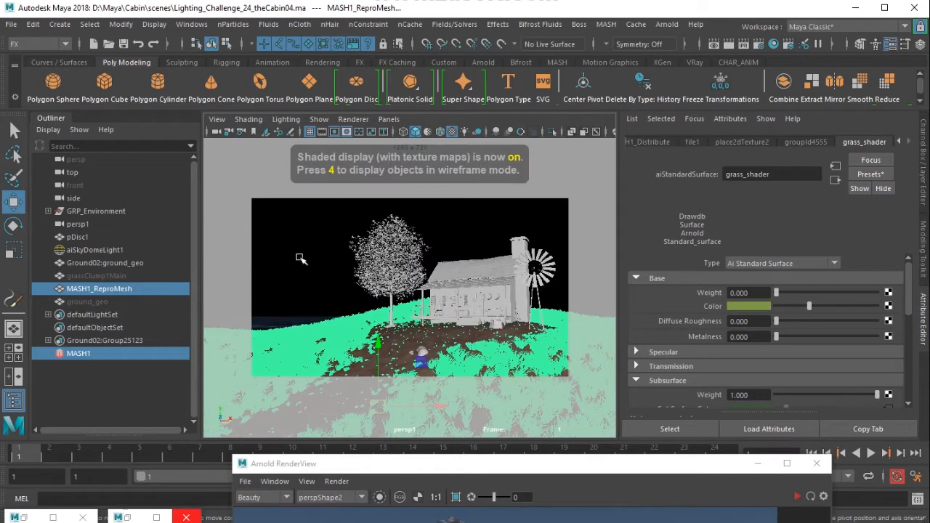
pyautogui.hotkey('ctrl', 'h')
# Select the ground mesh, start the interactive Arnold render and limit it to a crop region covering the ground and lower house.
pyautogui.moveTo(369, 469); pyautogui.dragTo(433, 61)
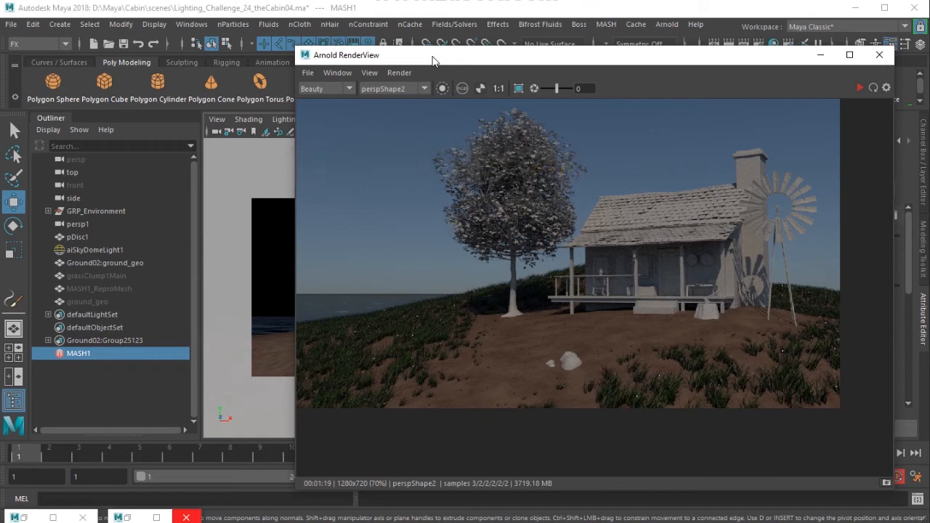
pyautogui.moveTo(434, 61); pyautogui.dragTo(182, 361)
pyautogui.click(390, 341)
pyautogui.moveTo(395, 359); pyautogui.dragTo(420, 32)
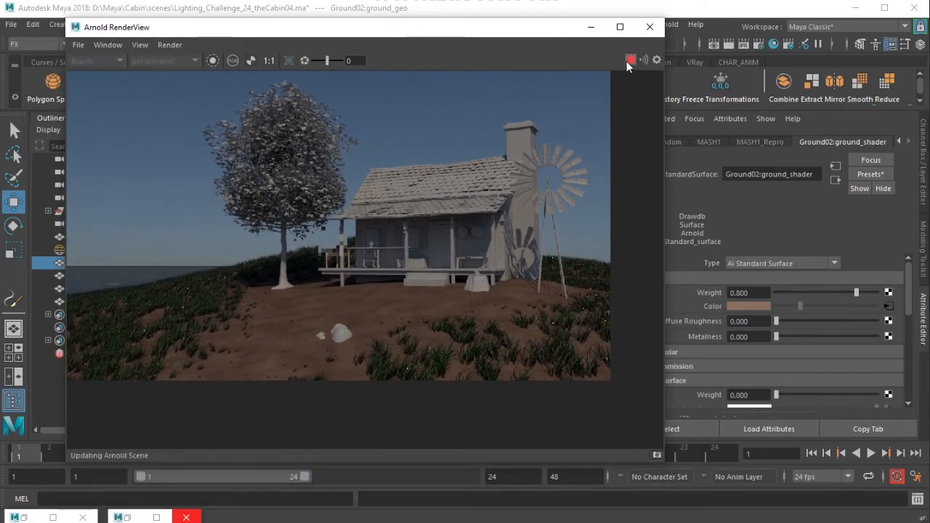
pyautogui.click(629, 61)
pyautogui.click(289, 60)
pyautogui.scroll(-1, 102, 266)
pyautogui.moveTo(111, 215); pyautogui.dragTo(529, 349)
pyautogui.scroll(1, 522, 343)
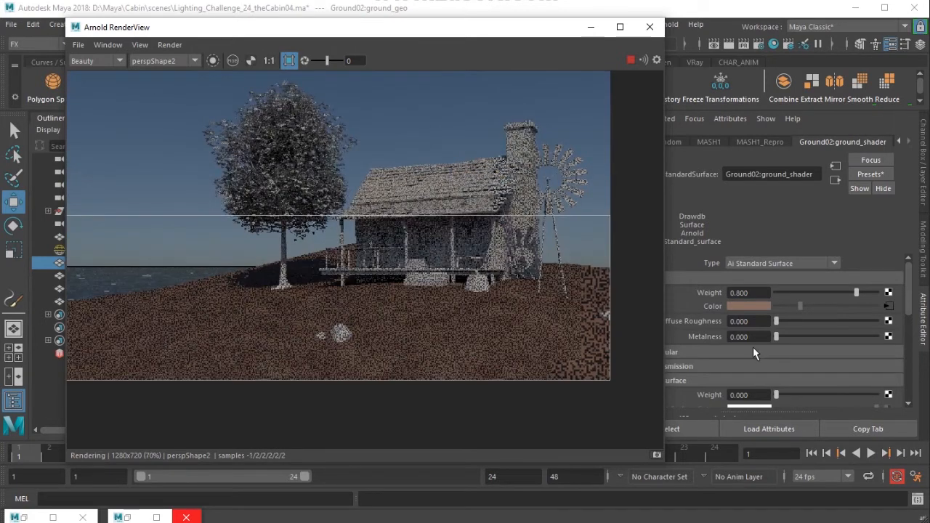
# Trace the ground shader's color connection to its fractal texture and set the texture placement's Repeat UV to 15 by 15.
pyautogui.click(887, 306)
pyautogui.moveTo(558, 32); pyautogui.dragTo(469, 25)
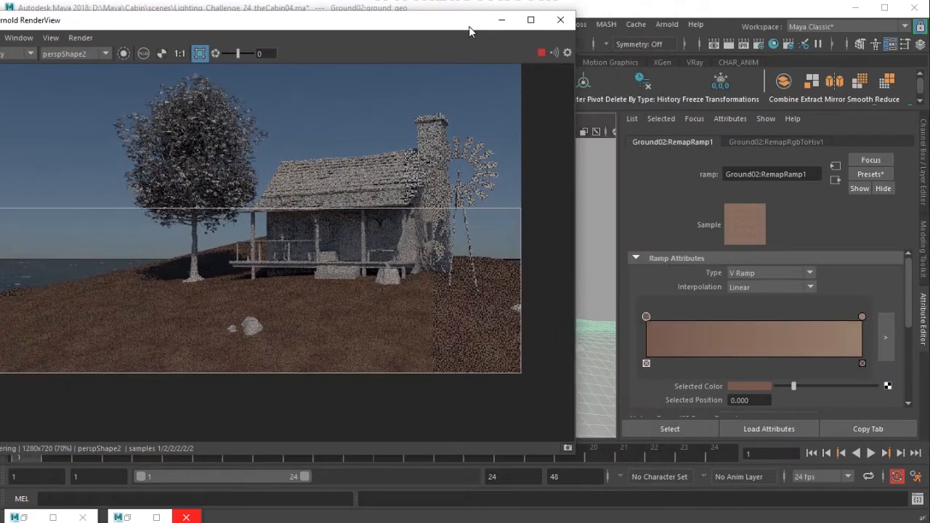
pyautogui.click(836, 179)
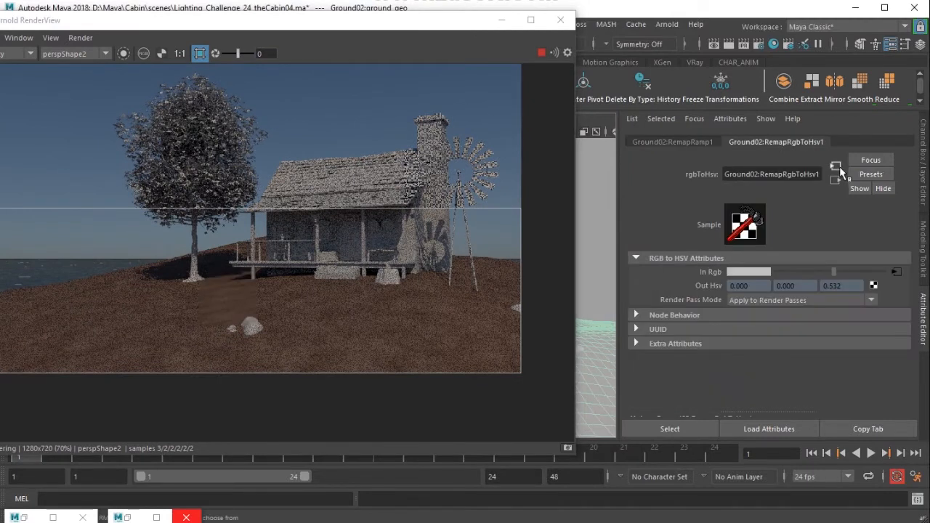
pyautogui.click(896, 273)
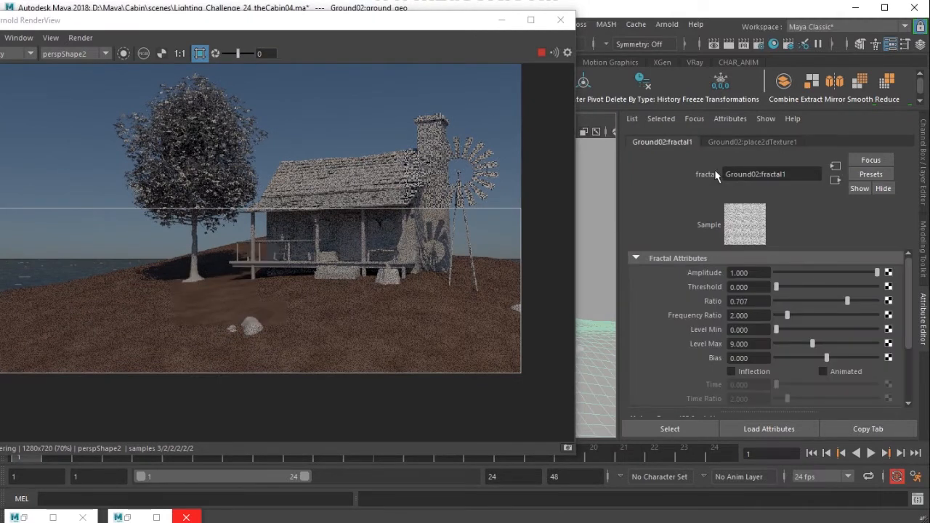
pyautogui.click(749, 141)
pyautogui.click(761, 372)
pyautogui.write('15')
pyautogui.press('Tab')
pyautogui.write('15')
pyautogui.press('Return')
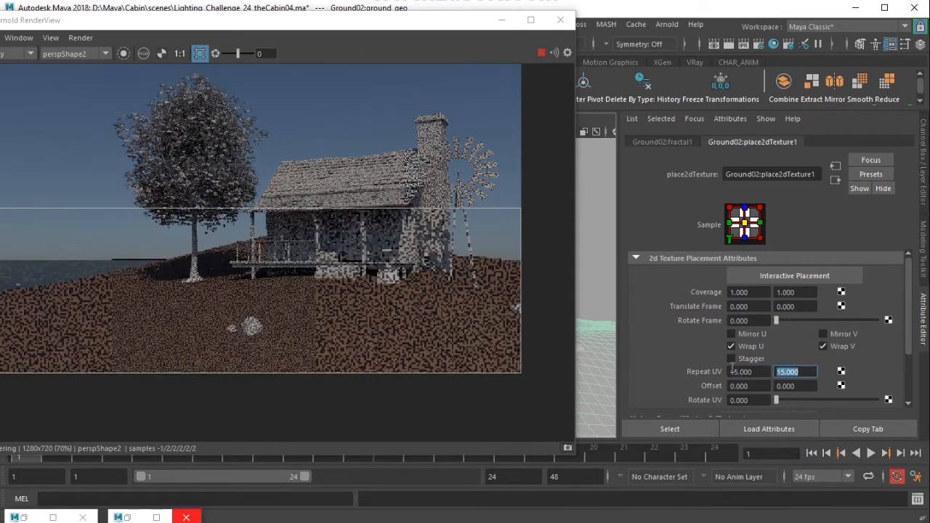
# Lower the ground fractal's amplitude to 0.240 and inspect the rendered ground up close.
pyautogui.click(661, 142)
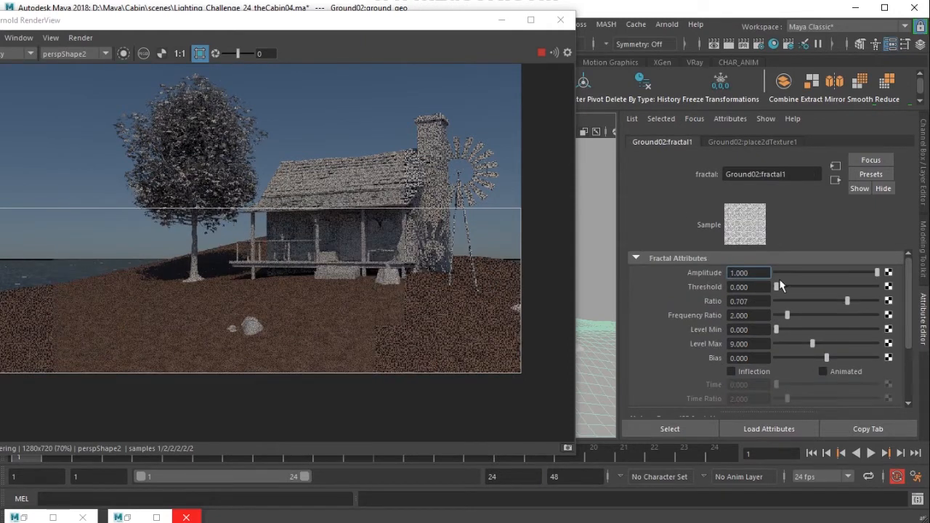
pyautogui.click(800, 272)
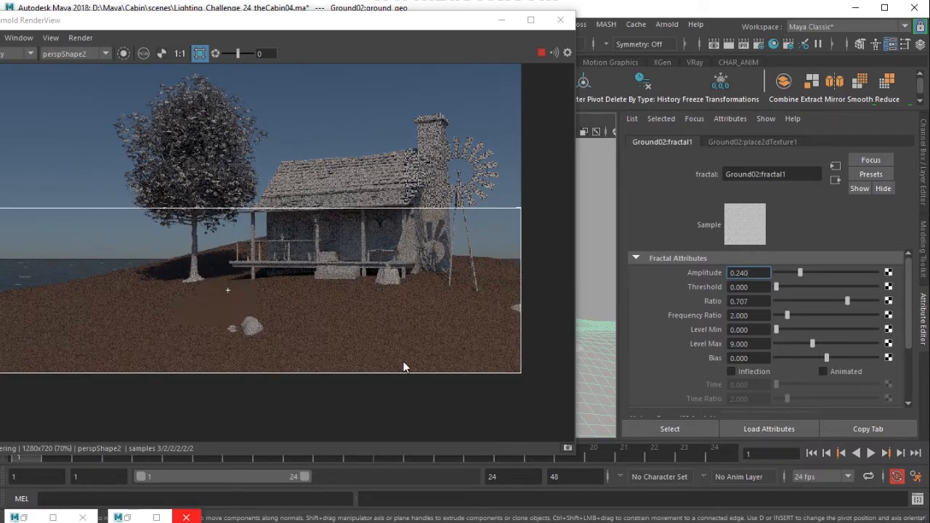
pyautogui.scroll(1, 235, 360)
pyautogui.scroll(1, 369, 267)
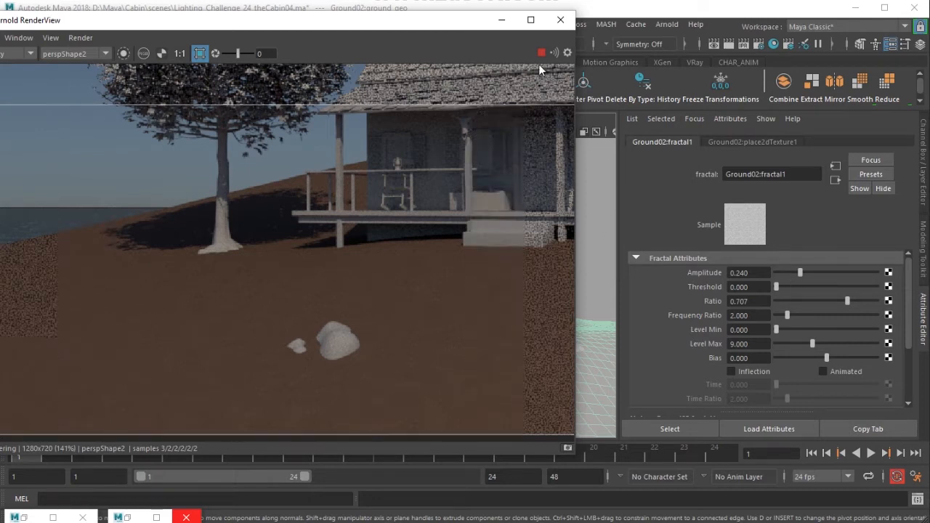
# Stop the render and connect a Noise texture as the displacement material of the ground's shading group.
pyautogui.moveTo(457, 25); pyautogui.dragTo(190, 391)
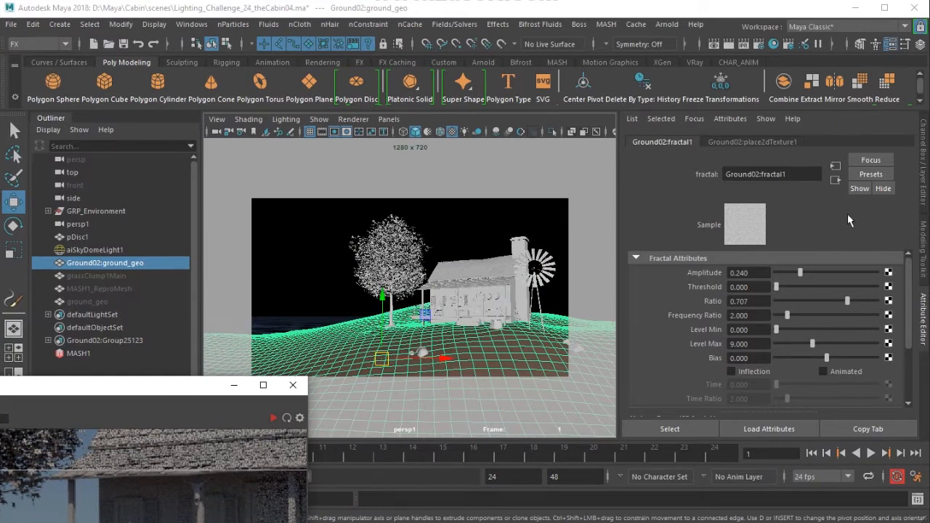
pyautogui.click(471, 375)
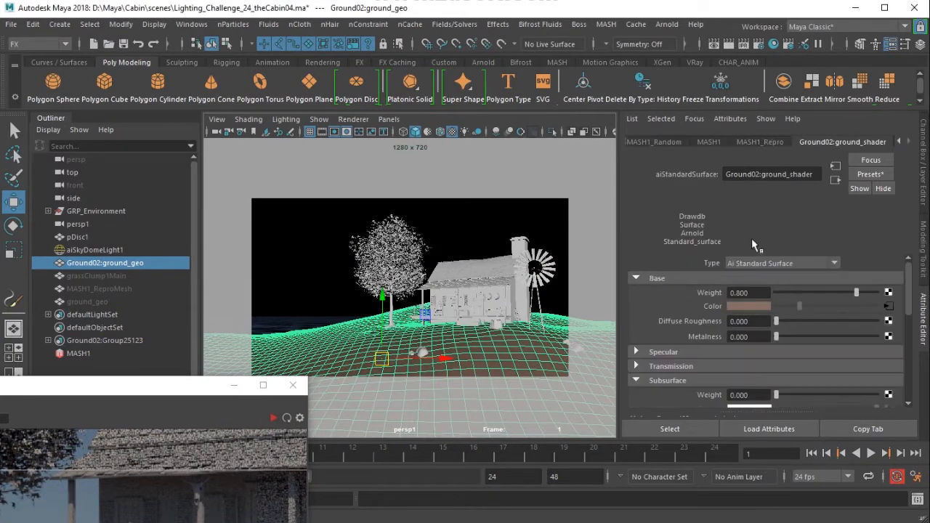
pyautogui.click(834, 181)
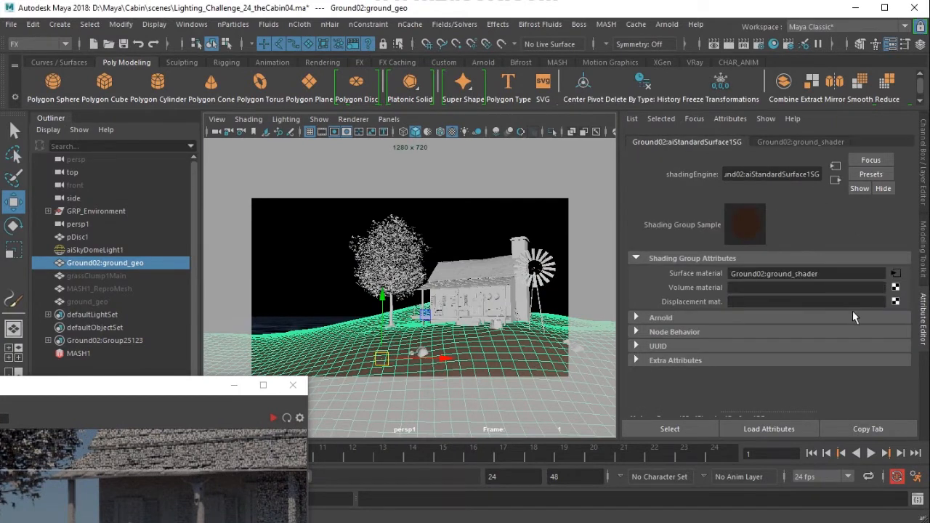
pyautogui.click(895, 302)
pyautogui.moveTo(444, 145); pyautogui.dragTo(533, 79)
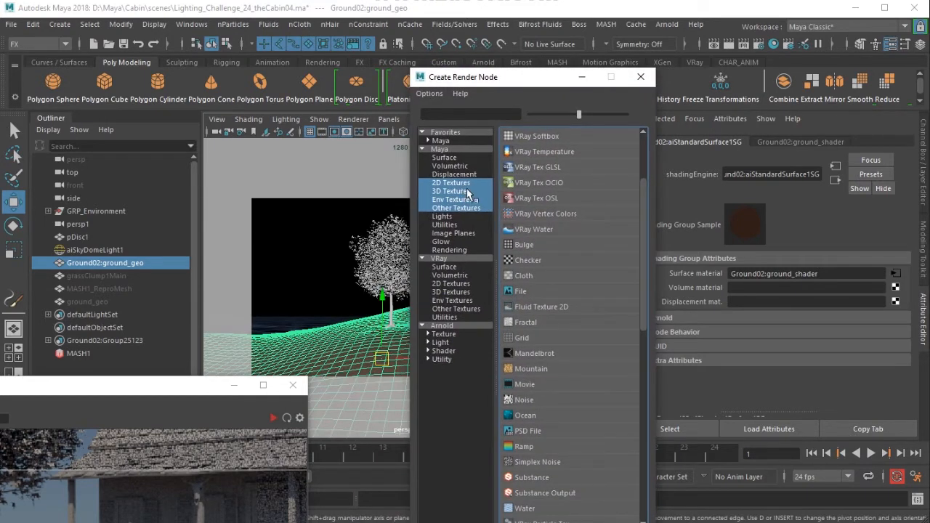
pyautogui.click(525, 399)
# Hide the WINDMILL, TREE and HOUSE groups inside GRP_Environment.
pyautogui.moveTo(212, 395); pyautogui.dragTo(623, 464)
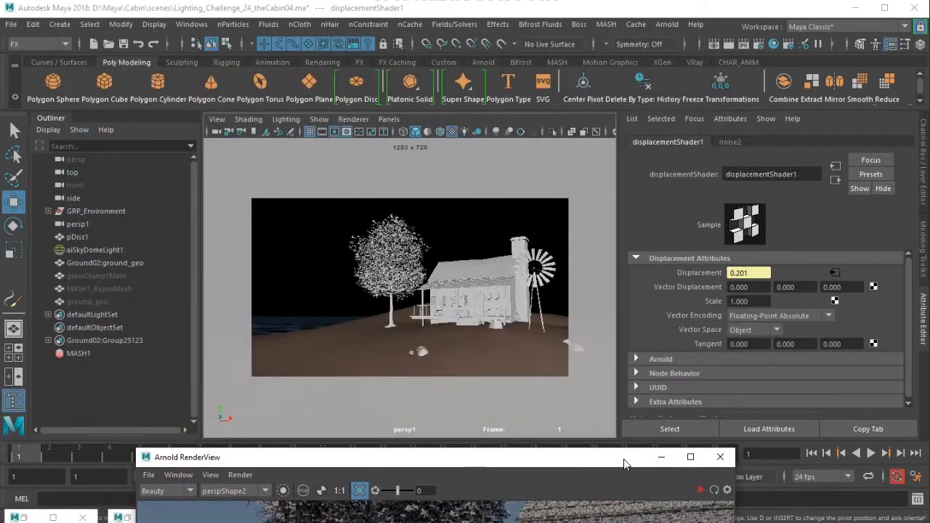
pyautogui.click(48, 211)
pyautogui.moveTo(93, 239); pyautogui.dragTo(94, 266)
pyautogui.hotkey('ctrl', 'h')
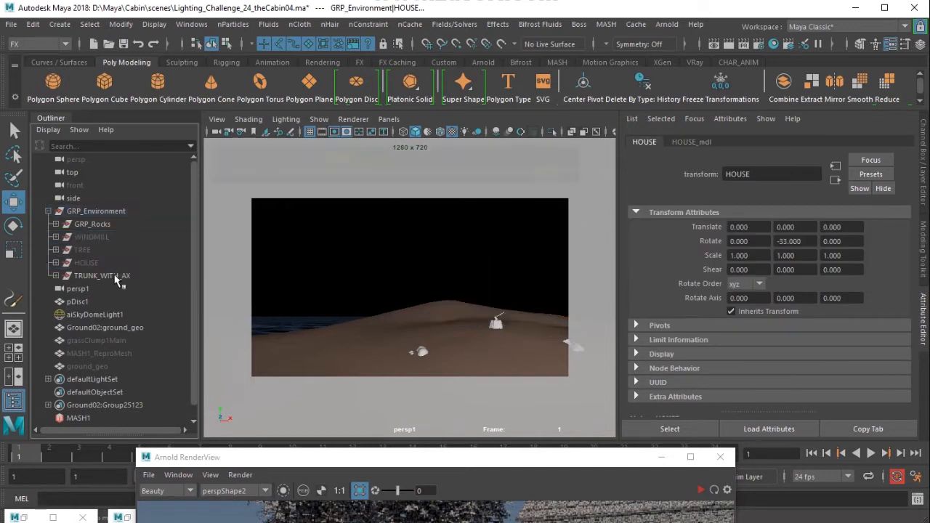
# Restart the Arnold render of the cropped area and examine the displaced ground.
pyautogui.moveTo(414, 458); pyautogui.dragTo(399, 20)
pyautogui.scroll(-2, 442, 228)
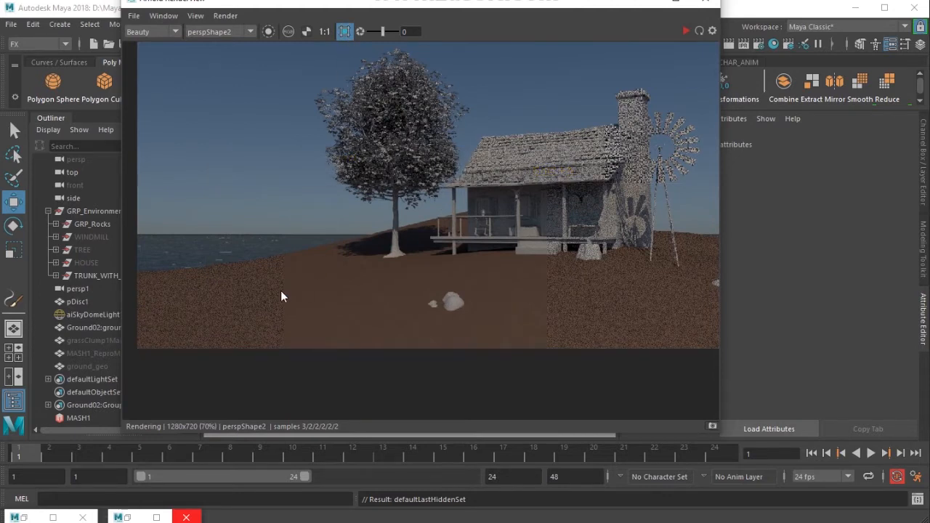
pyautogui.scroll(-1, 234, 274)
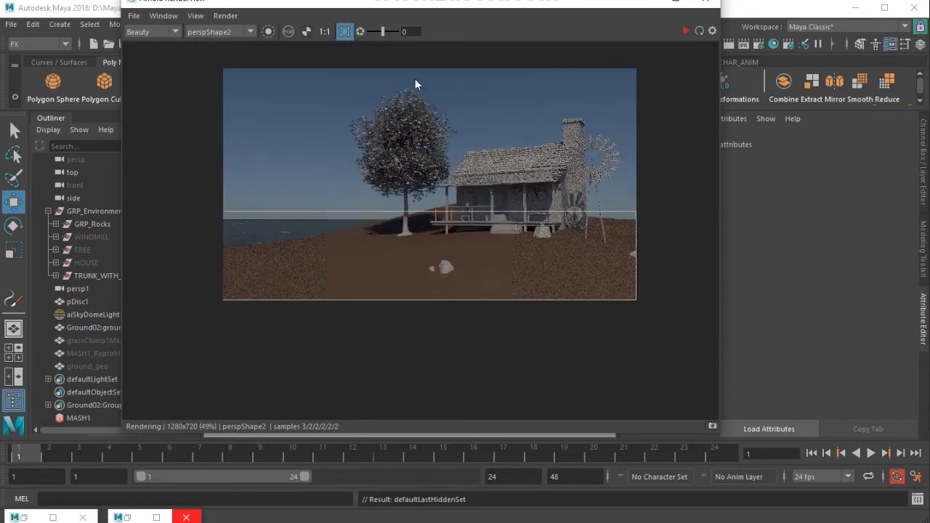
pyautogui.click(685, 31)
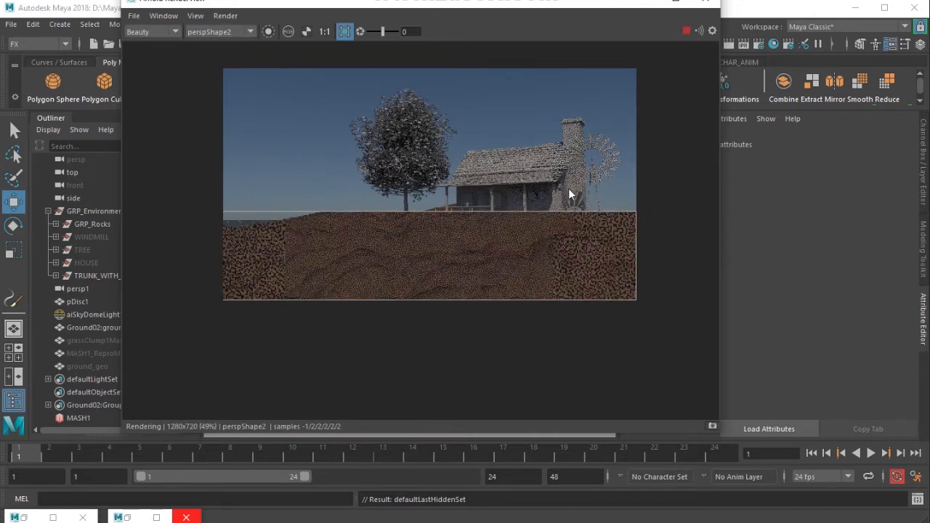
pyautogui.scroll(1, 568, 188)
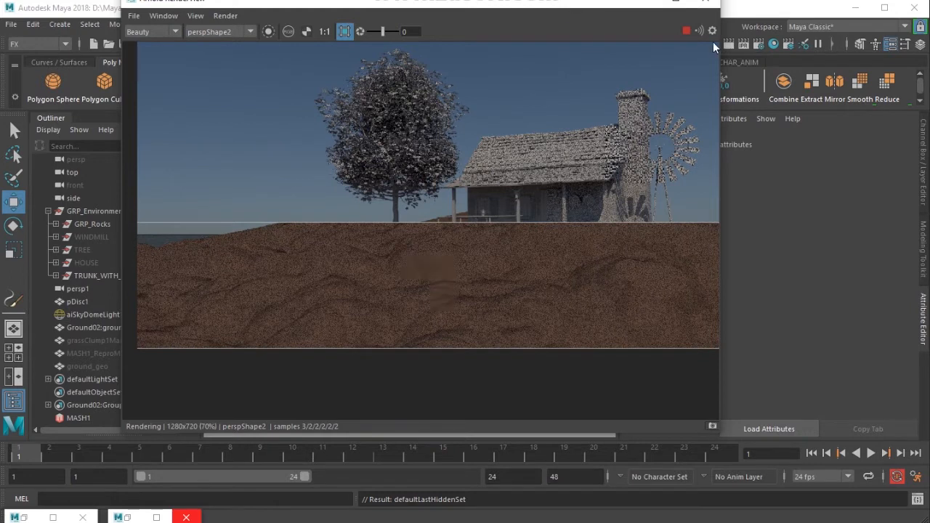
# Stop the render and set the ground mesh's Arnold subdivision type to catclark.
pyautogui.moveTo(599, 4); pyautogui.dragTo(310, 347)
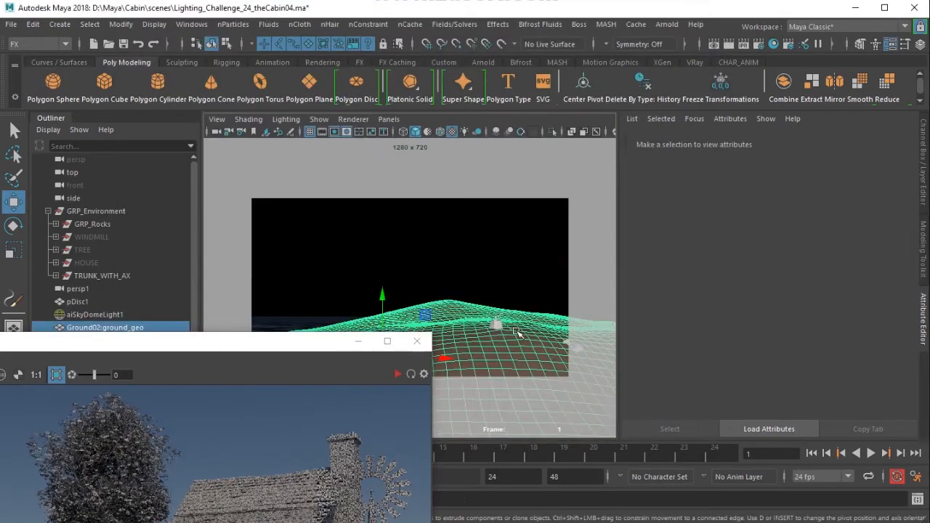
pyautogui.click(773, 143)
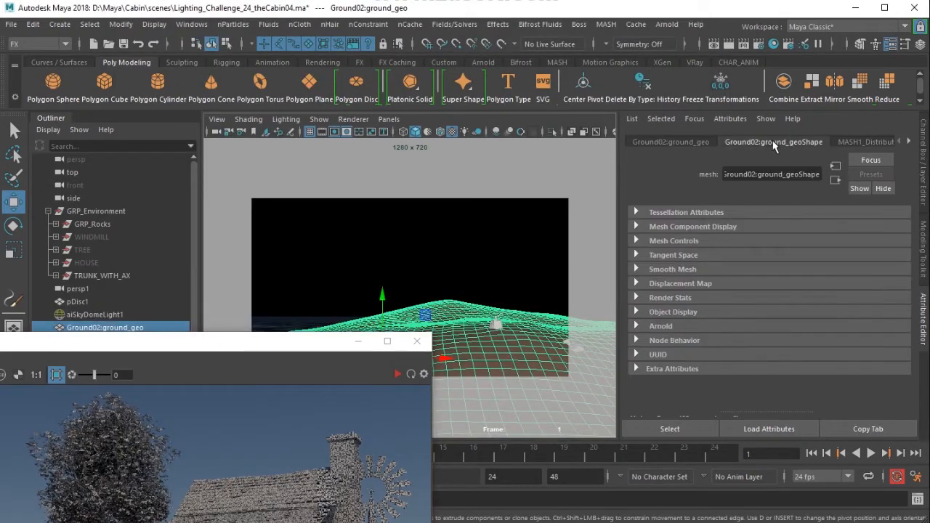
pyautogui.click(682, 324)
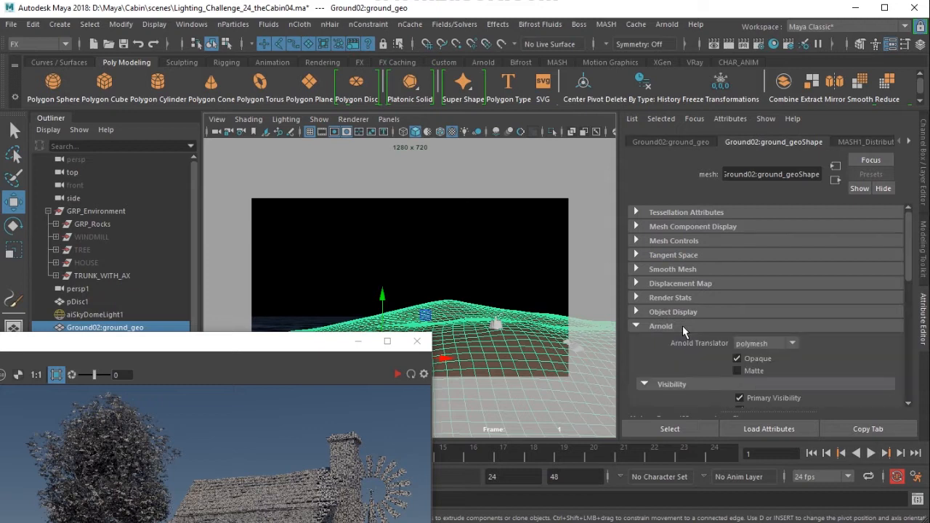
pyautogui.scroll(-5, 683, 326)
pyautogui.scroll(-3, 682, 325)
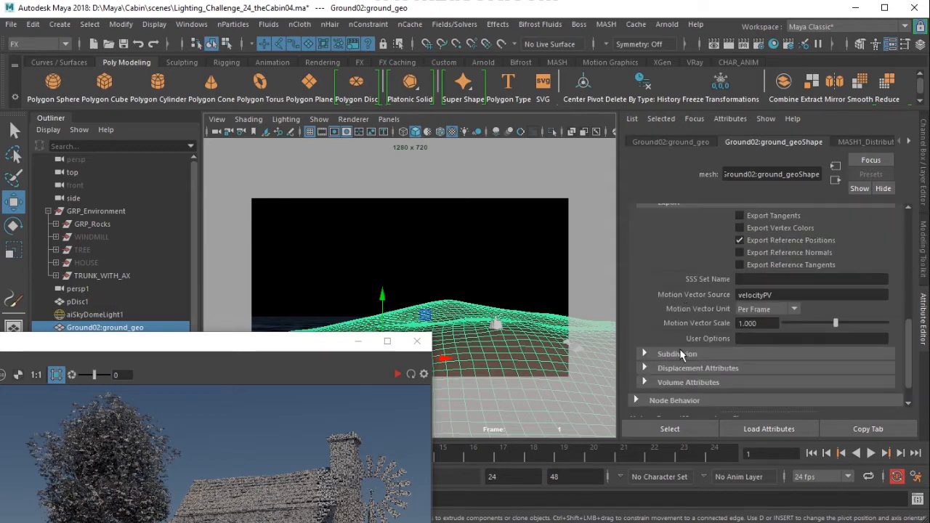
pyautogui.click(679, 351)
pyautogui.scroll(-2, 679, 351)
pyautogui.click(759, 291)
pyautogui.click(750, 317)
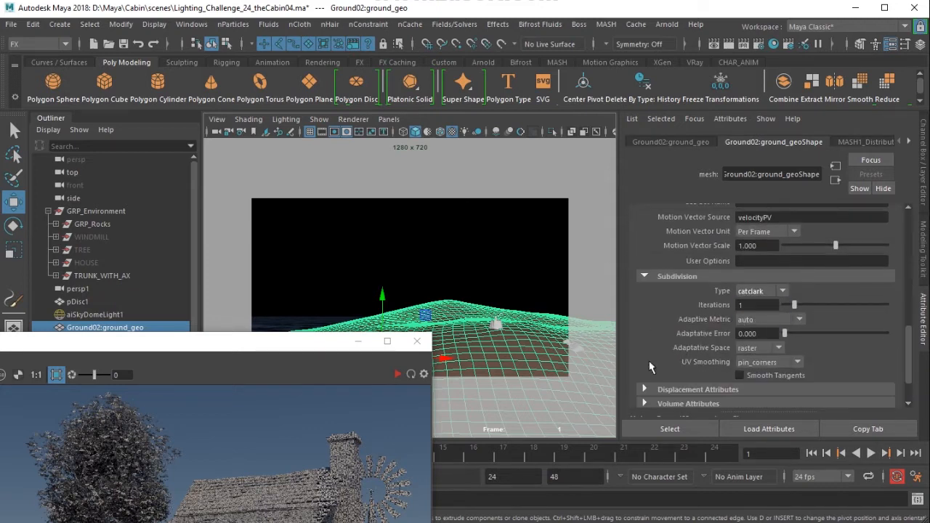
# Render the subdivided ground again and set its subdivision iterations to 2.
pyautogui.moveTo(321, 343); pyautogui.dragTo(556, 16)
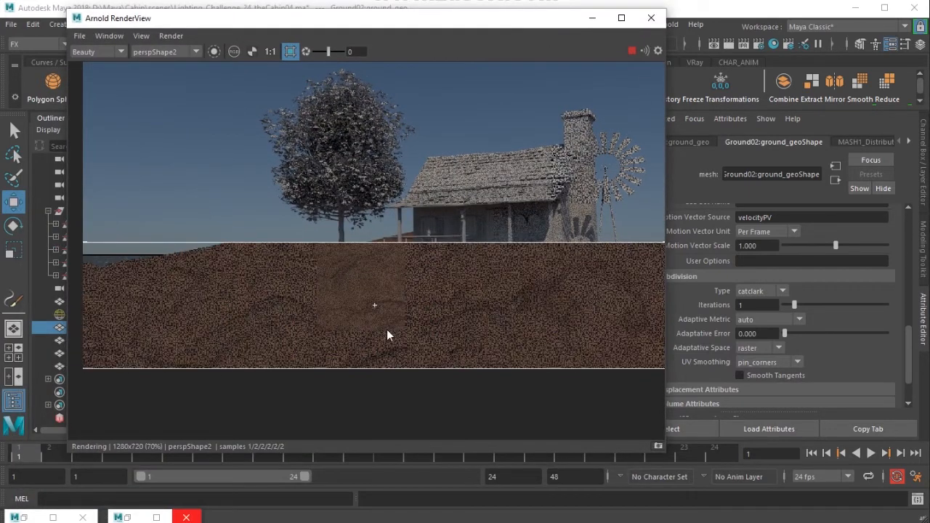
pyautogui.moveTo(753, 305); pyautogui.dragTo(690, 311)
pyautogui.write('2')
pyautogui.press('Return')
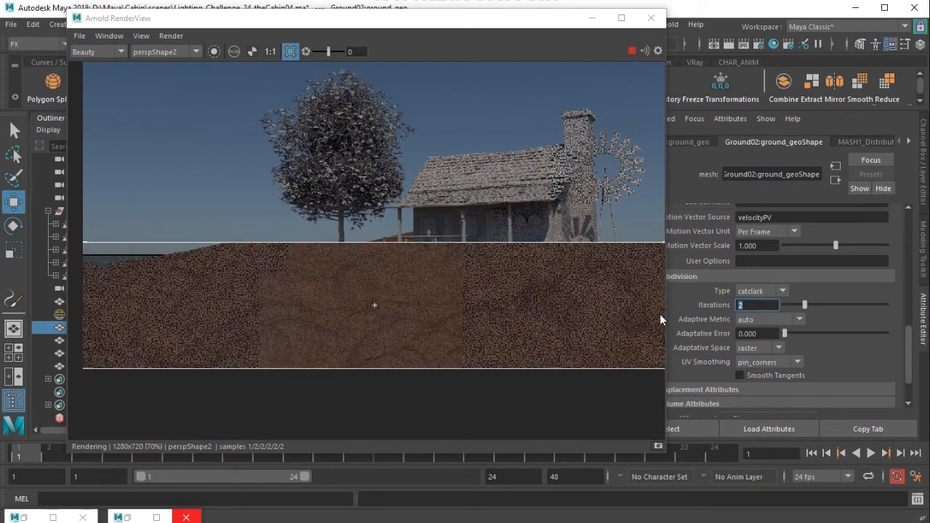
# Open the displacement noise from the ground's shading group and reduce its amplitude to 0.195.
pyautogui.click(863, 141)
pyautogui.moveTo(523, 24); pyautogui.dragTo(480, 34)
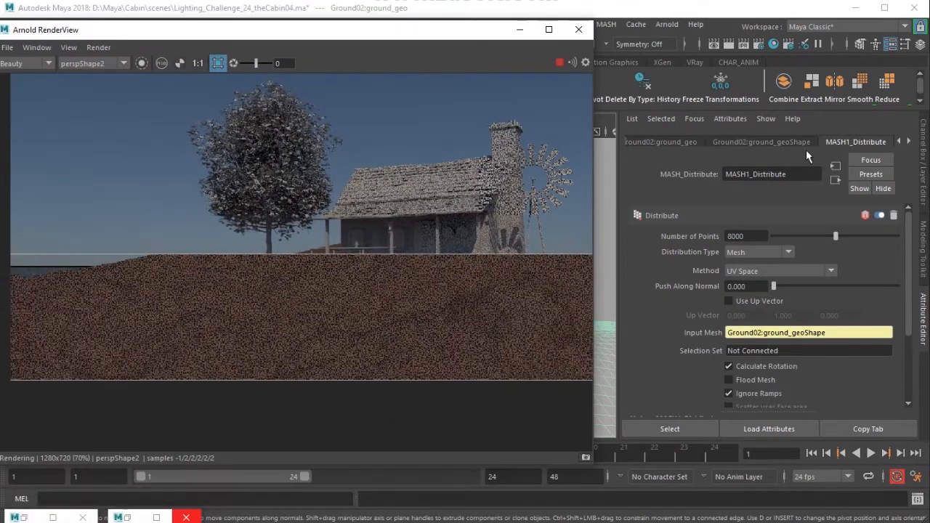
pyautogui.click(908, 142)
pyautogui.click(908, 142)
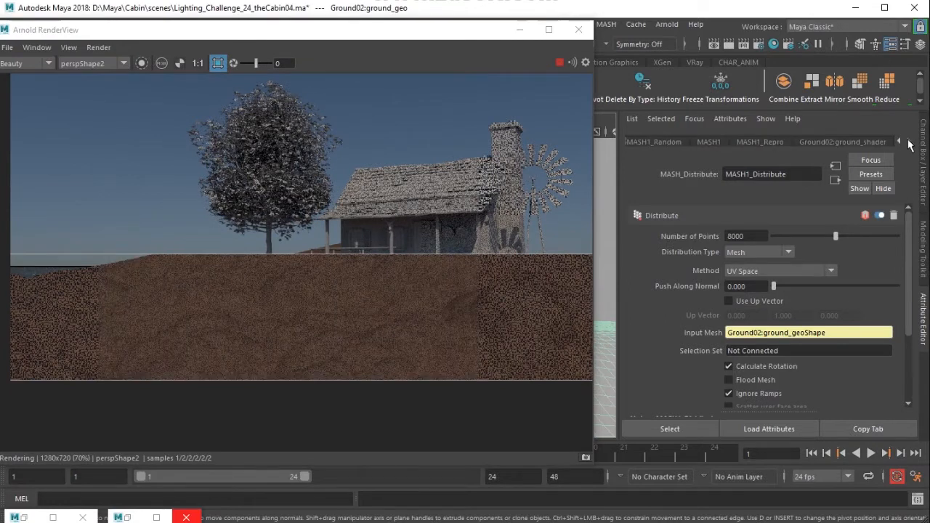
pyautogui.click(850, 141)
pyautogui.click(836, 179)
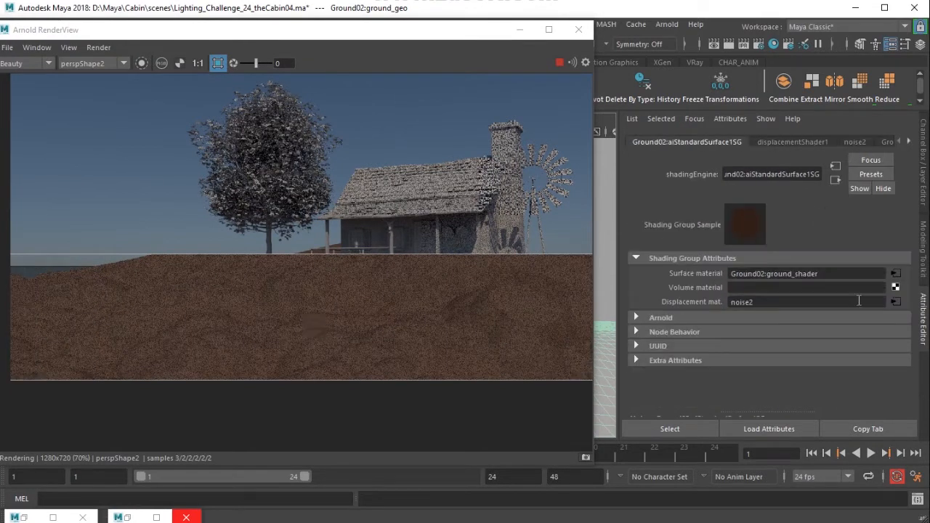
pyautogui.click(894, 301)
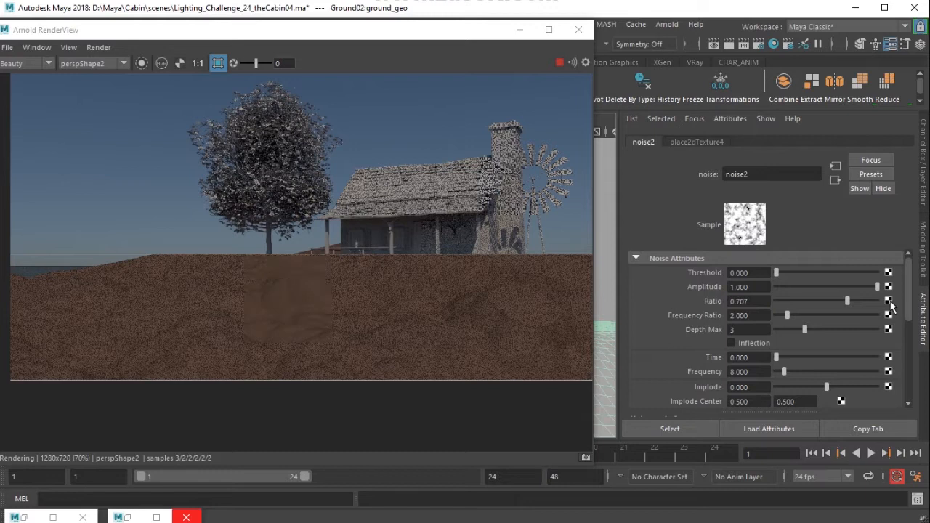
pyautogui.moveTo(802, 286); pyautogui.dragTo(795, 286)
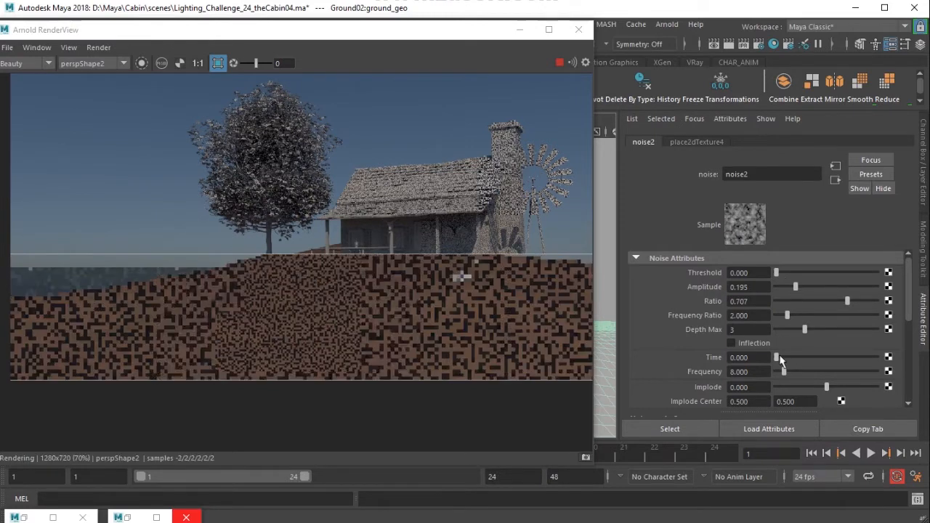
# Change the displacement noise's type to Perlin Noise.
pyautogui.scroll(-3, 777, 341)
pyautogui.click(762, 339)
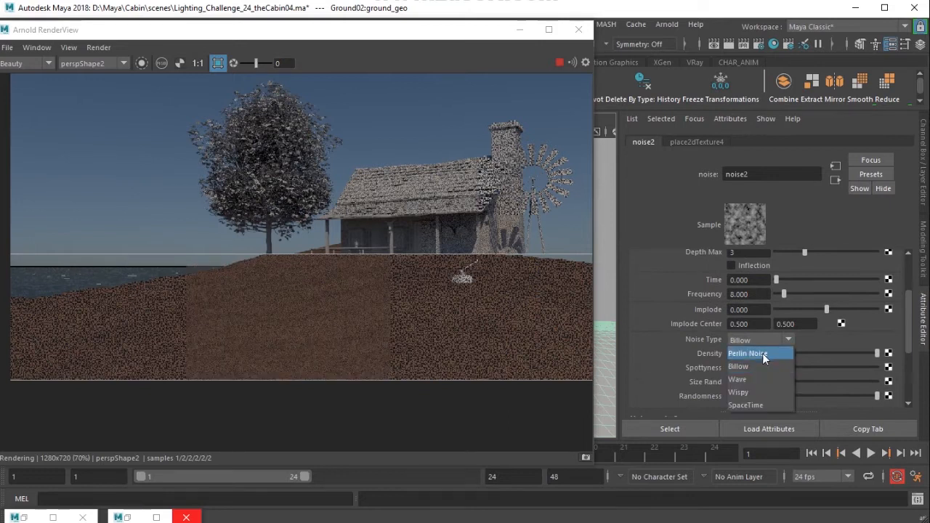
pyautogui.click(762, 353)
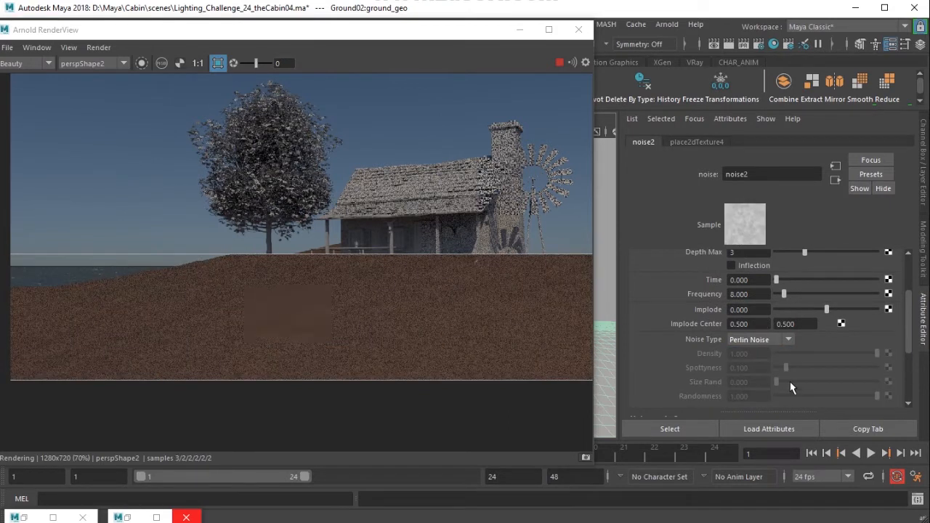
# Set the displacement noise's texture placement to repeat 10 times in both U and V.
pyautogui.click(708, 142)
pyautogui.doubleClick(757, 373)
pyautogui.write('10')
pyautogui.press('Tab')
pyautogui.write('10')
pyautogui.press('Return')
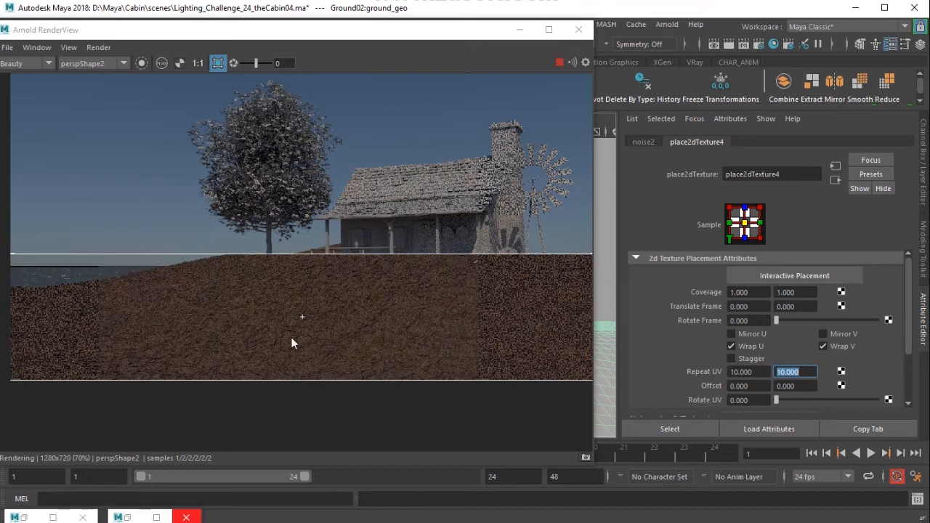
# Set the displacement noise's alpha gain to 0.1 in its color balance settings.
pyautogui.click(646, 143)
pyautogui.scroll(-3, 695, 357)
pyautogui.click(691, 358)
pyautogui.scroll(-3, 694, 363)
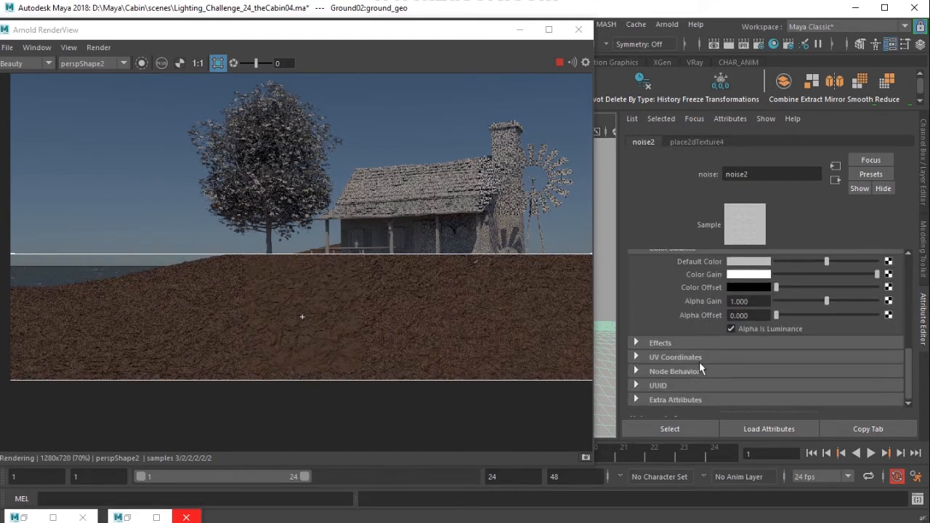
pyautogui.click(754, 315)
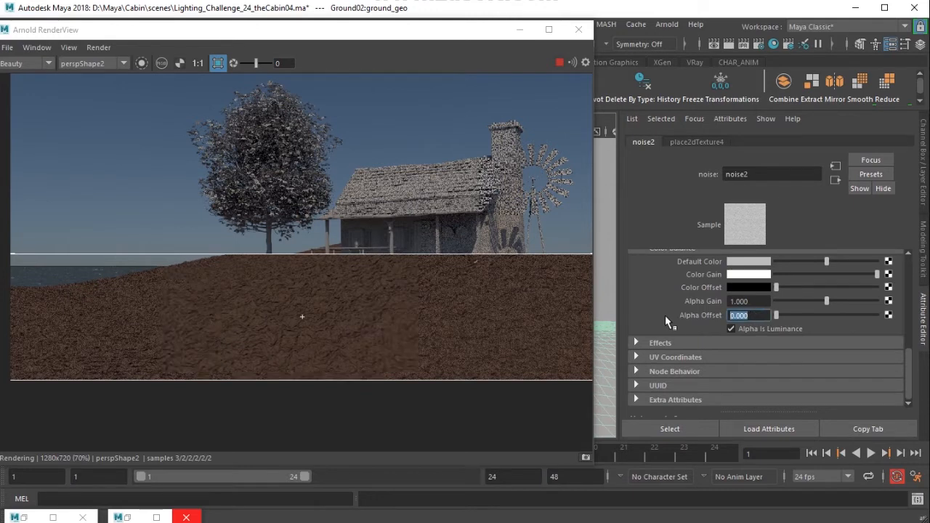
pyautogui.click(750, 301)
pyautogui.write('0.1')
pyautogui.press('Return')
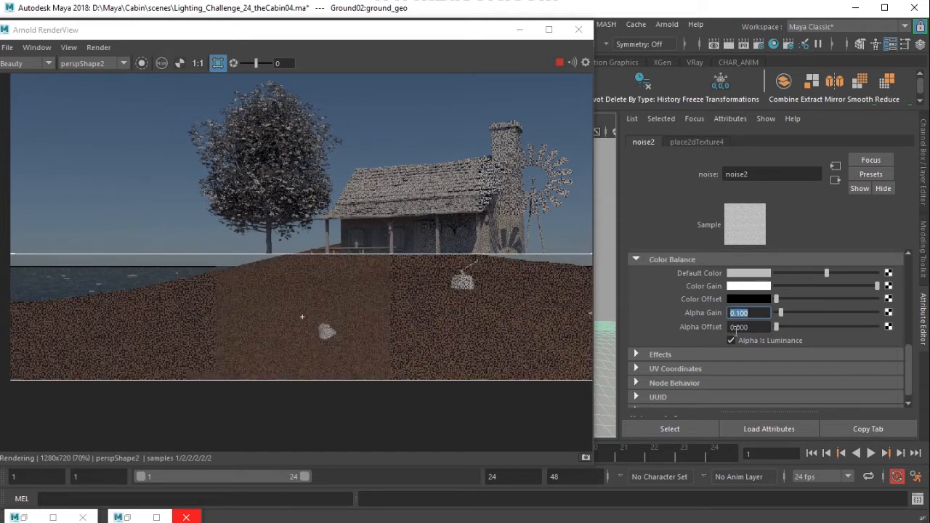
# Set the displacement noise's alpha offset to -0.05 and check the ground in the render.
pyautogui.click(742, 328)
pyautogui.click(750, 327)
pyautogui.moveTo(750, 327); pyautogui.dragTo(656, 332)
pyautogui.write('-0.05')
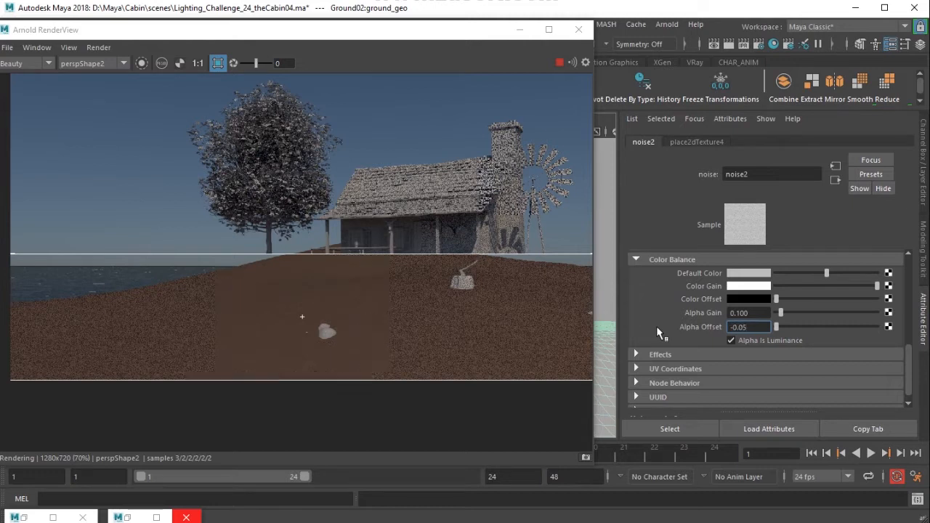
pyautogui.press('Return')
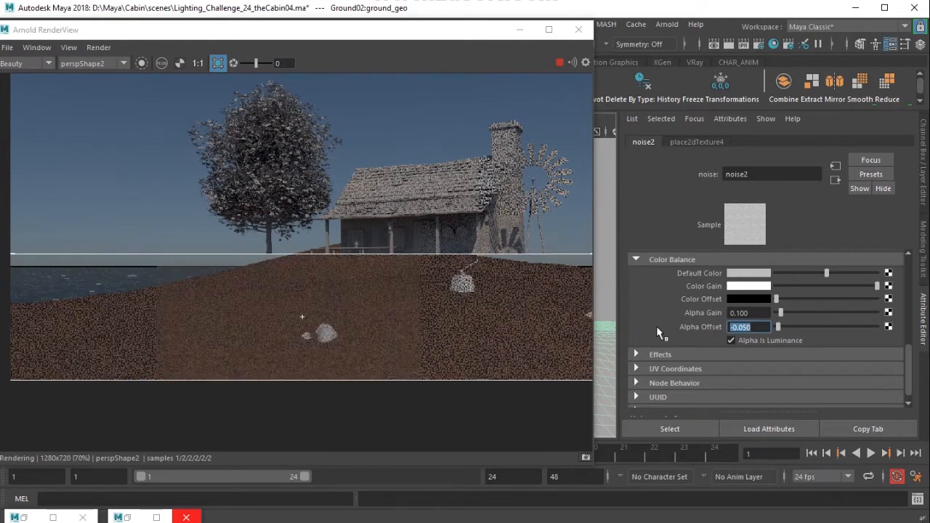
pyautogui.scroll(1, 409, 339)
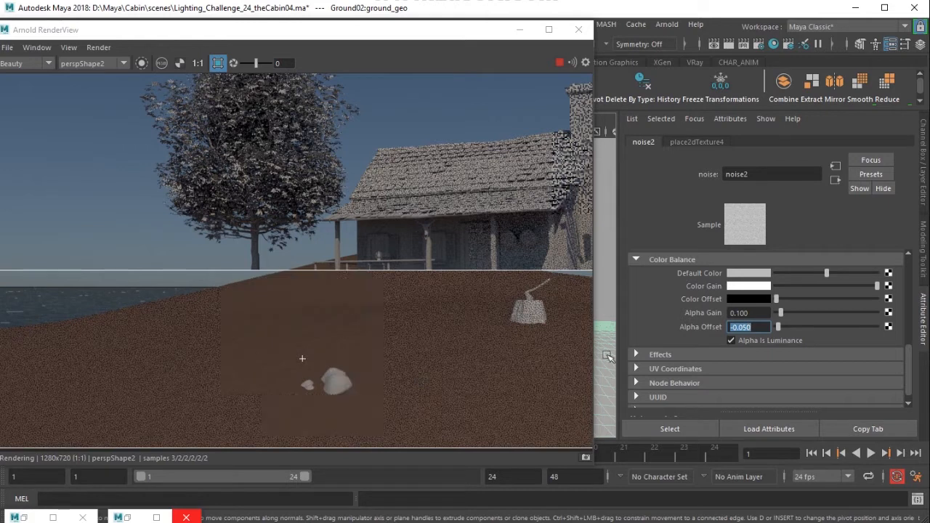
# Set the displacement noise's alpha gain to 0.3 and alpha offset to -0.15, and examine the rendered ground.
pyautogui.hotkey('shift', 'Tab')
pyautogui.write('0.3')
pyautogui.press('Tab')
pyautogui.write('-0.15')
pyautogui.press('Return')
pyautogui.scroll(2, 313, 370)
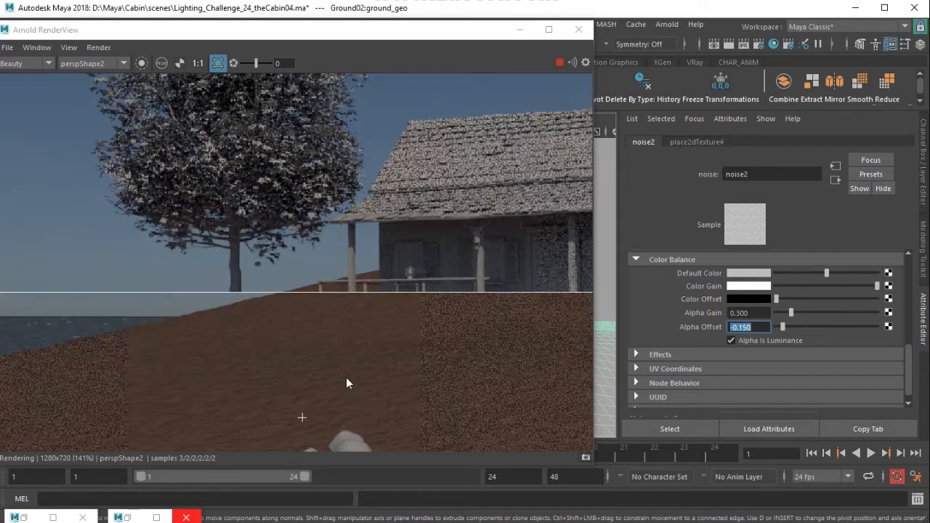
pyautogui.scroll(-2, 418, 393)
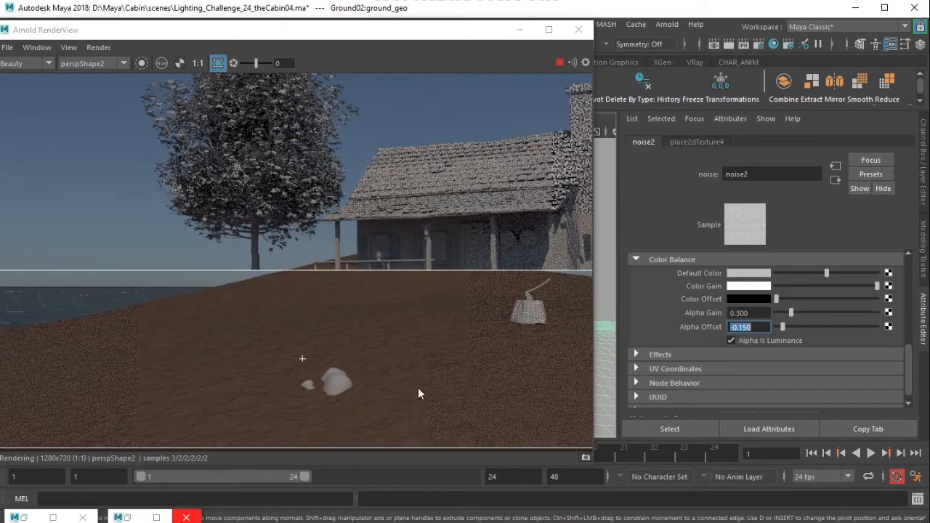
pyautogui.scroll(1, 343, 342)
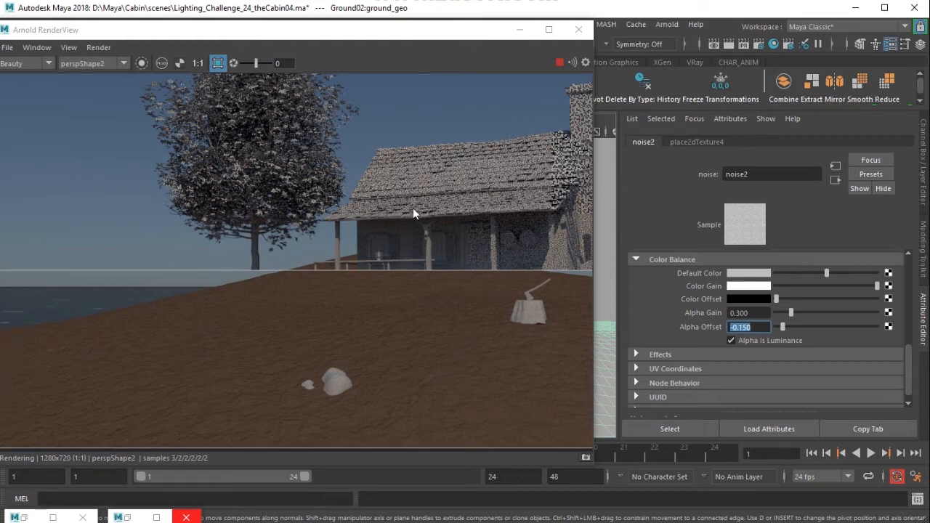
# Select the sky dome light and set its physical sky's elevation to 30.
pyautogui.moveTo(396, 29); pyautogui.dragTo(419, 401)
pyautogui.moveTo(402, 397); pyautogui.dragTo(398, 324)
pyautogui.click(885, 142)
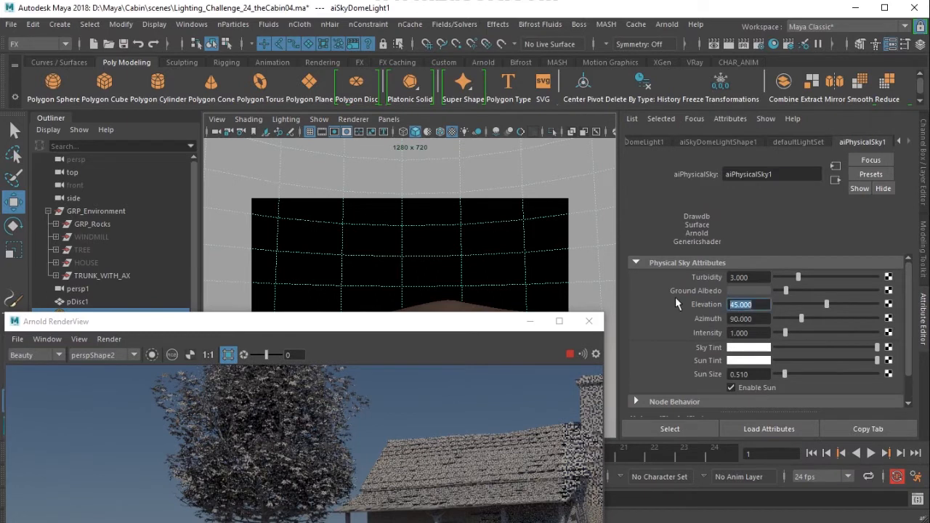
pyautogui.write('30')
pyautogui.press('Return')
pyautogui.moveTo(450, 327); pyautogui.dragTo(517, 48)
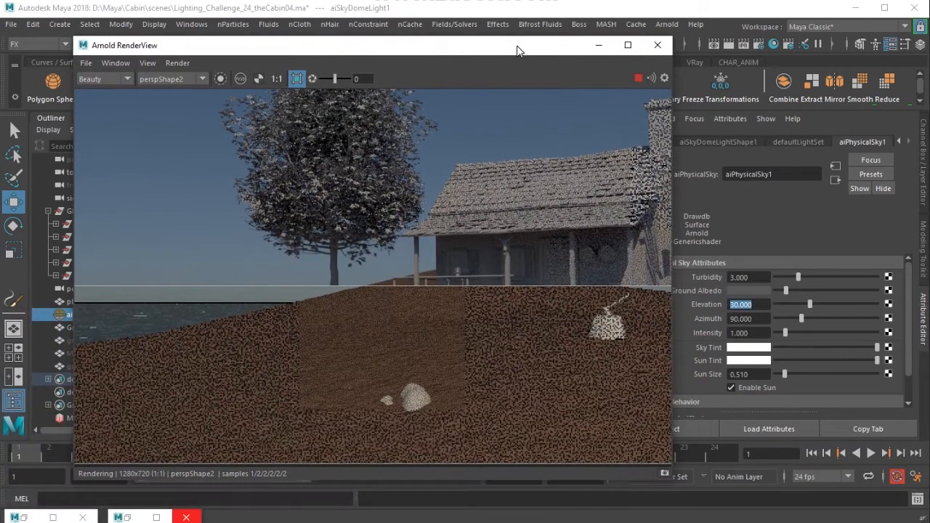
# Try physical sky azimuths of 10 and 30 to compare the light on the ground.
pyautogui.click(761, 323)
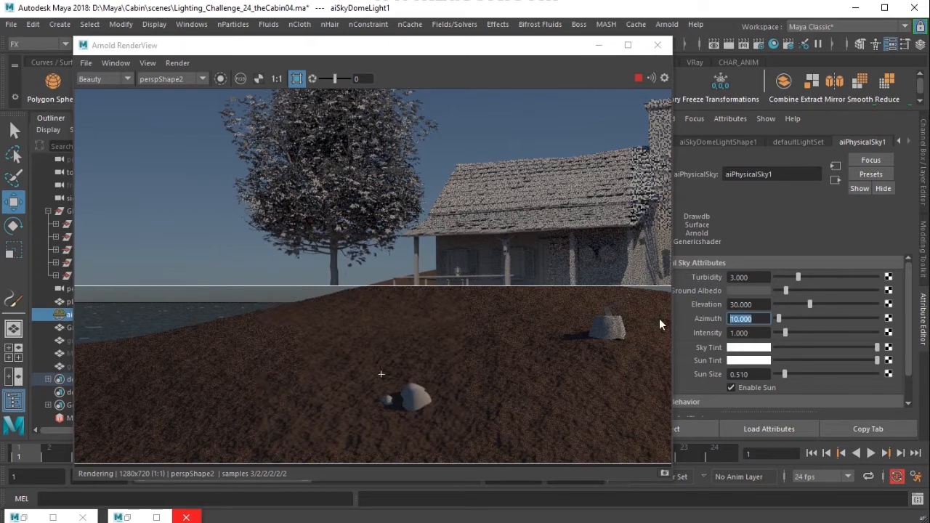
pyautogui.write('30')
pyautogui.press('Return')
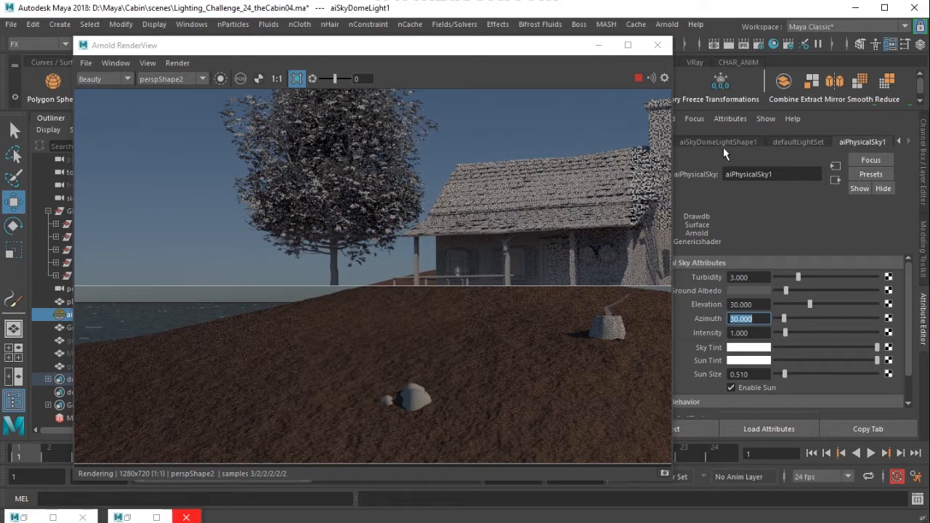
# Set the sky dome light's exposure to 1 and turn off the crop region to render the full frame.
pyautogui.click(743, 142)
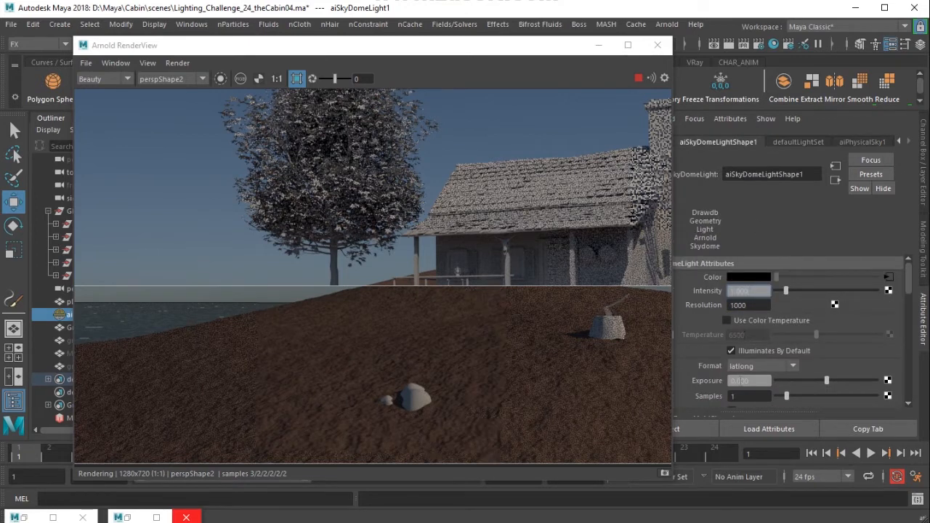
pyautogui.press('Return')
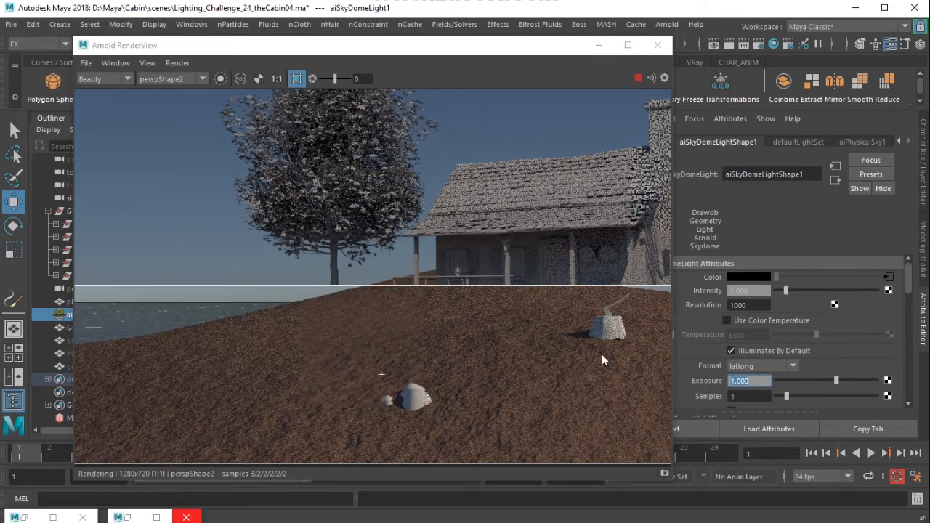
pyautogui.scroll(-2, 420, 299)
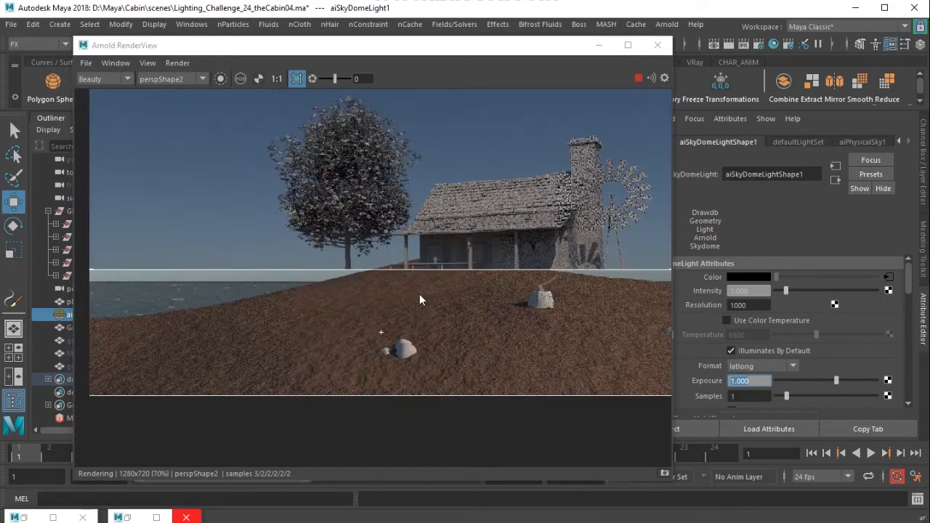
pyautogui.scroll(-1, 419, 293)
pyautogui.click(296, 78)
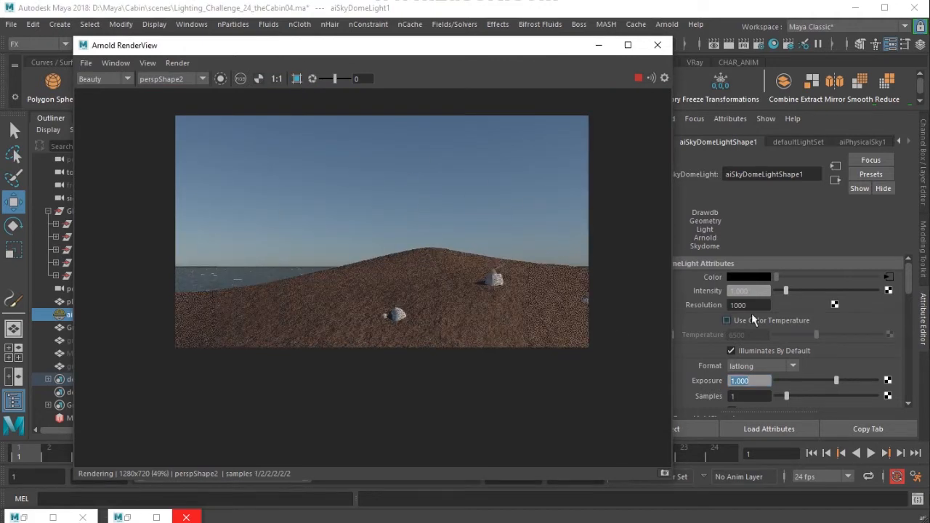
# Try physical sky azimuths of 0, 20, 30, 40 and 50, and an elevation of 10 with the azimuth at about 236.
pyautogui.click(855, 145)
pyautogui.click(857, 143)
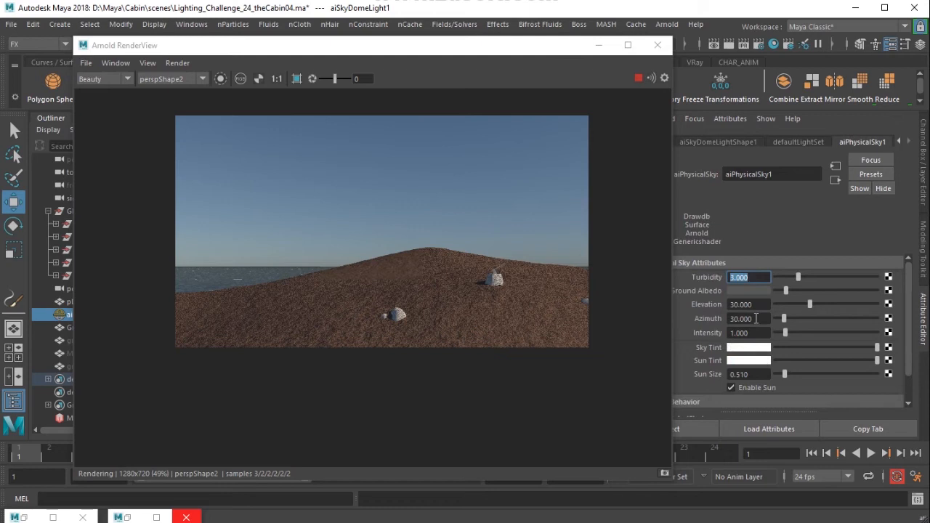
pyautogui.press('Return')
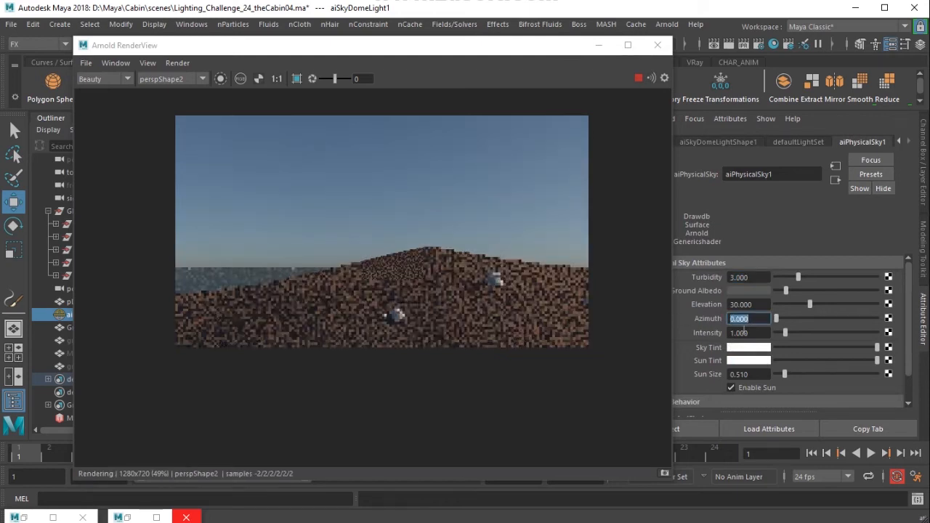
pyautogui.write('20')
pyautogui.press('Return')
pyautogui.write('30')
pyautogui.press('Return')
pyautogui.write('40')
pyautogui.press('Return')
pyautogui.write('50')
pyautogui.press('Return')
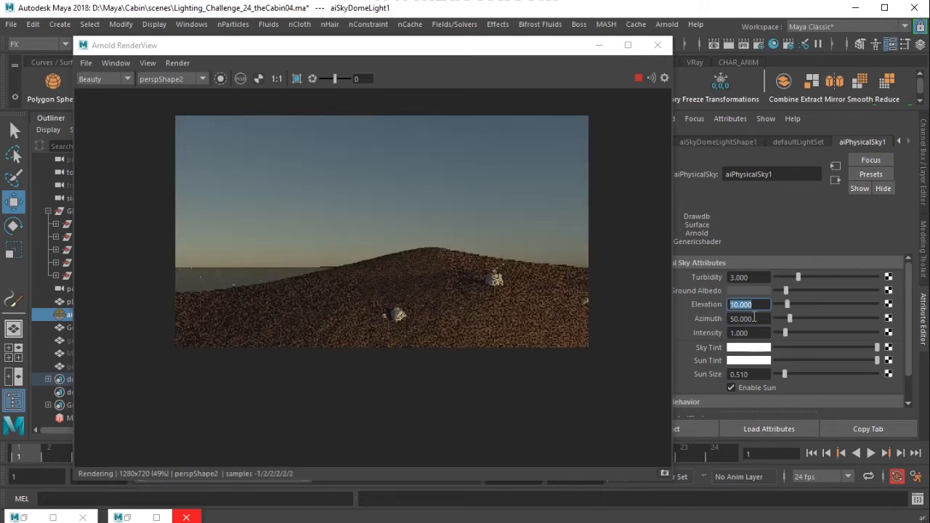
pyautogui.moveTo(786, 320); pyautogui.dragTo(840, 320)
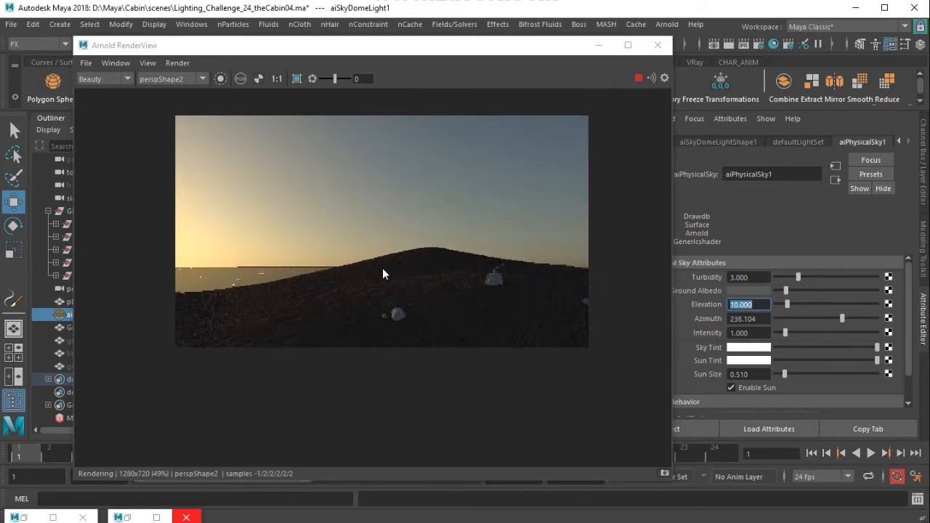
# Unhide the windmill, tree and house groups and check them in the render.
pyautogui.moveTo(451, 47); pyautogui.dragTo(617, 66)
pyautogui.moveTo(102, 237); pyautogui.dragTo(105, 256)
pyautogui.hotkey('shift', 'h')
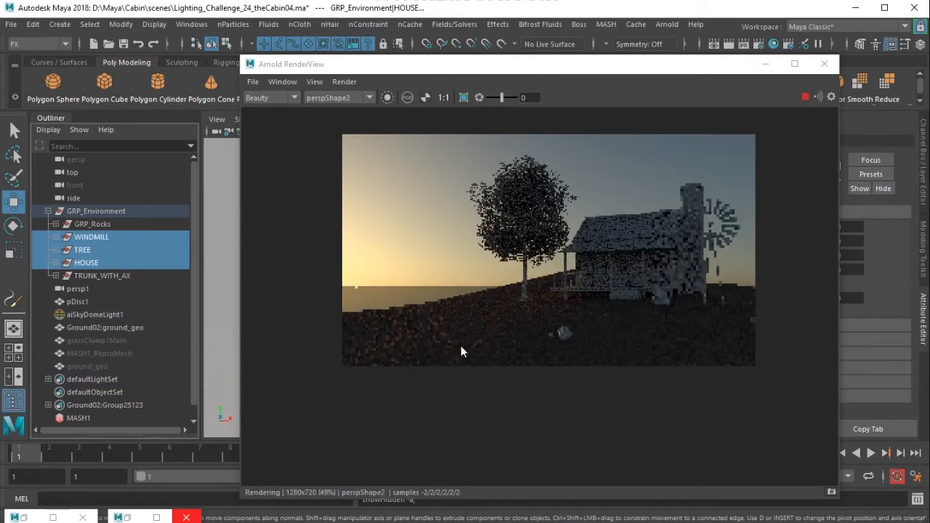
pyautogui.scroll(2, 565, 355)
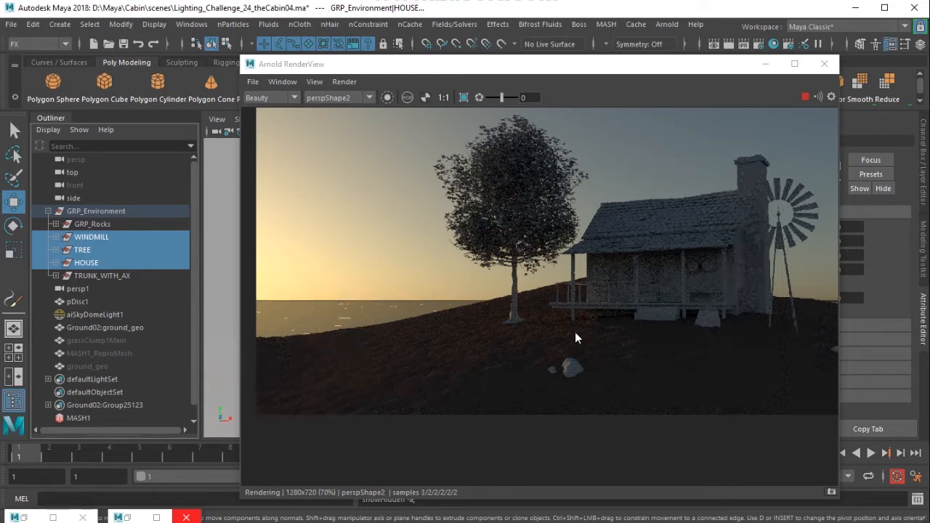
# Set the sky dome light's physical sky azimuth to 250 and elevation to 5.
pyautogui.moveTo(609, 68); pyautogui.dragTo(374, 57)
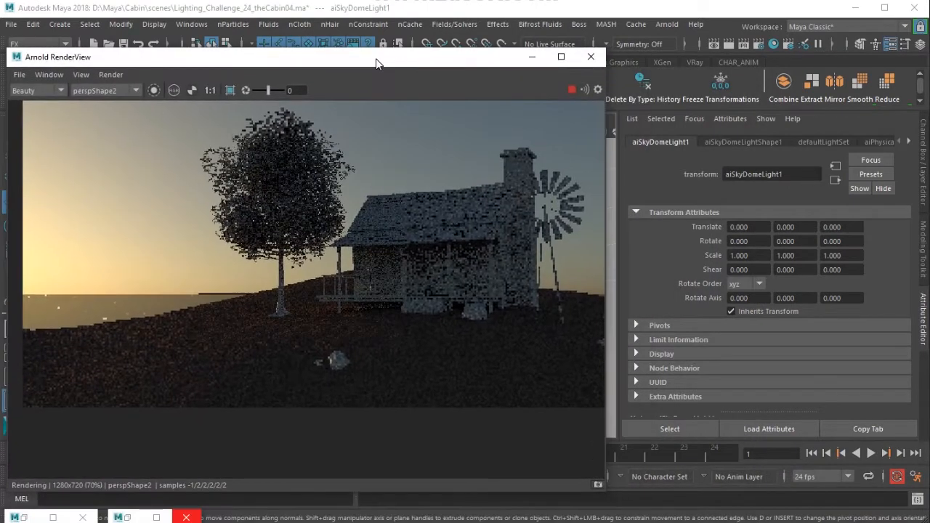
pyautogui.click(879, 142)
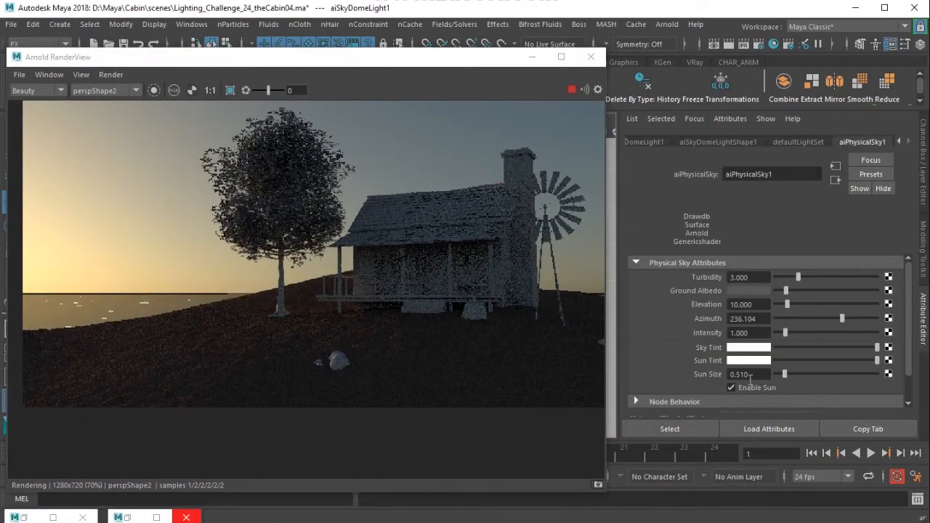
pyautogui.click(749, 319)
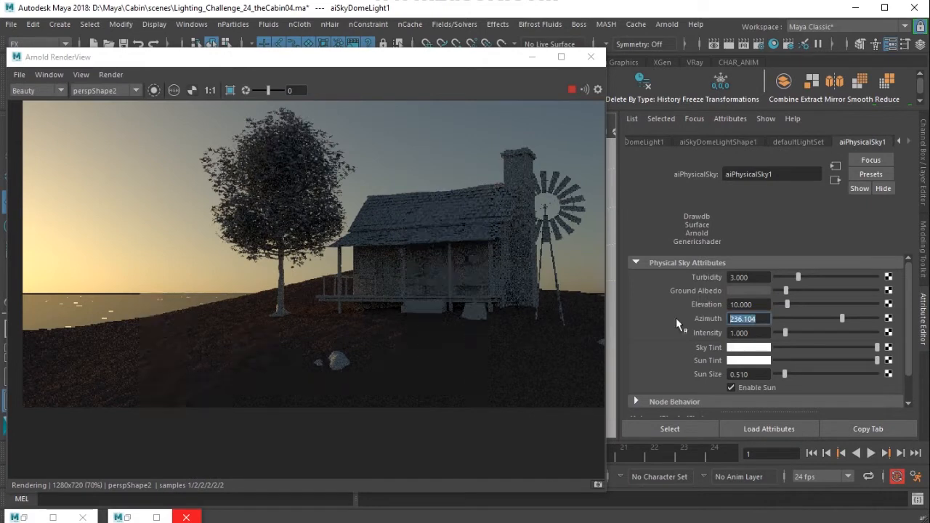
pyautogui.write('250')
pyautogui.press('Return')
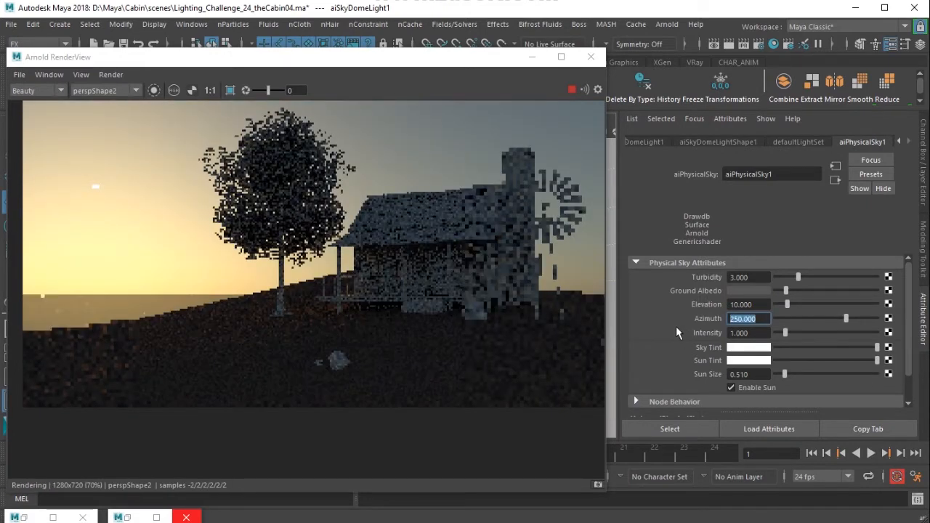
pyautogui.click(742, 304)
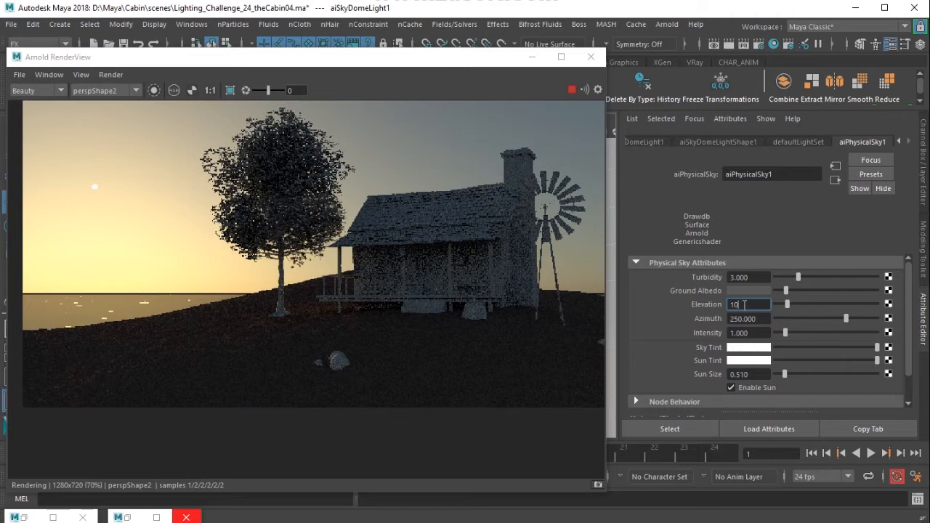
pyautogui.write('5')
pyautogui.press('Return')
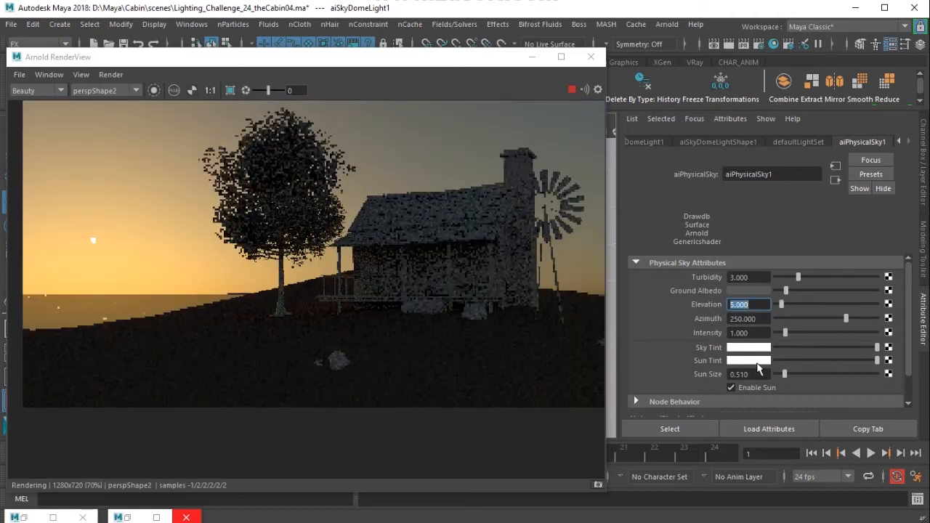
# Set the physical sky's sun size to 10.
pyautogui.click(761, 373)
pyautogui.write('10')
pyautogui.press('Return')
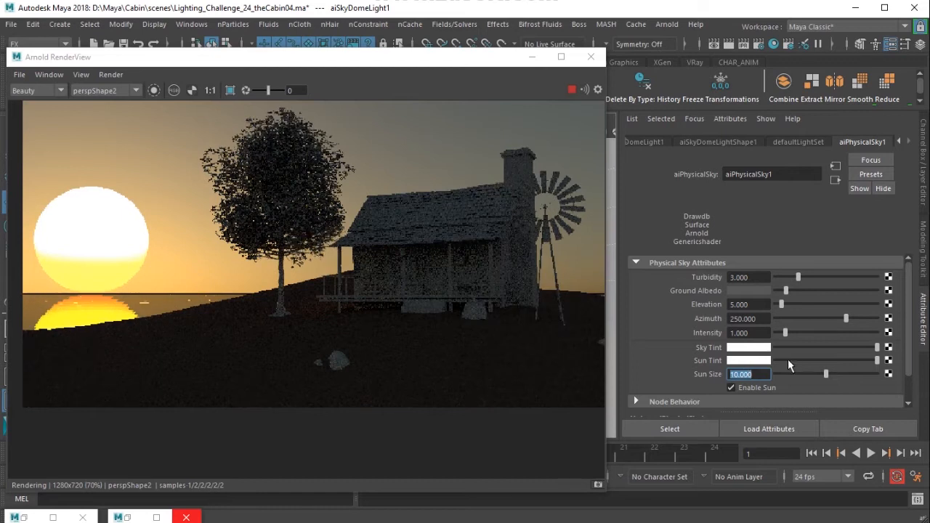
# Darken the sun tint to a dark grey and reduce the sun size to about 3.46.
pyautogui.moveTo(791, 361); pyautogui.dragTo(779, 361)
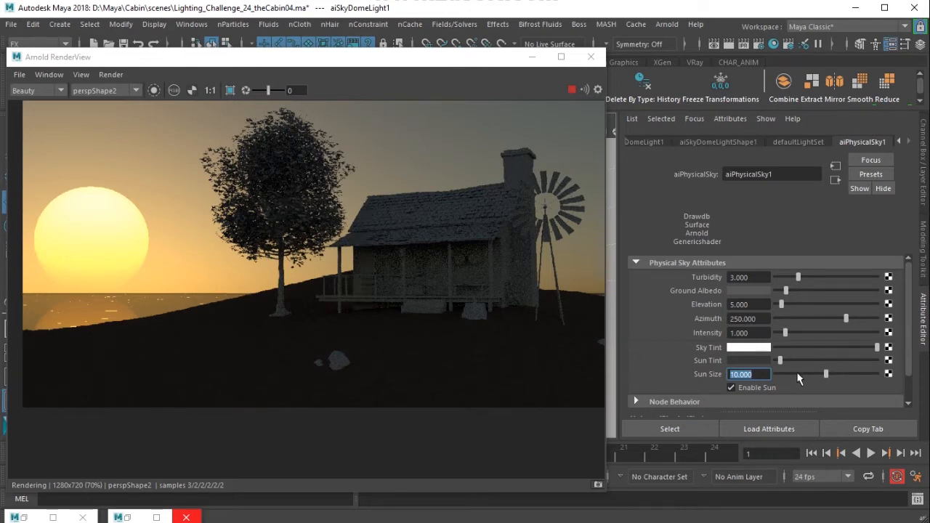
pyautogui.click(797, 374)
pyautogui.click(829, 373)
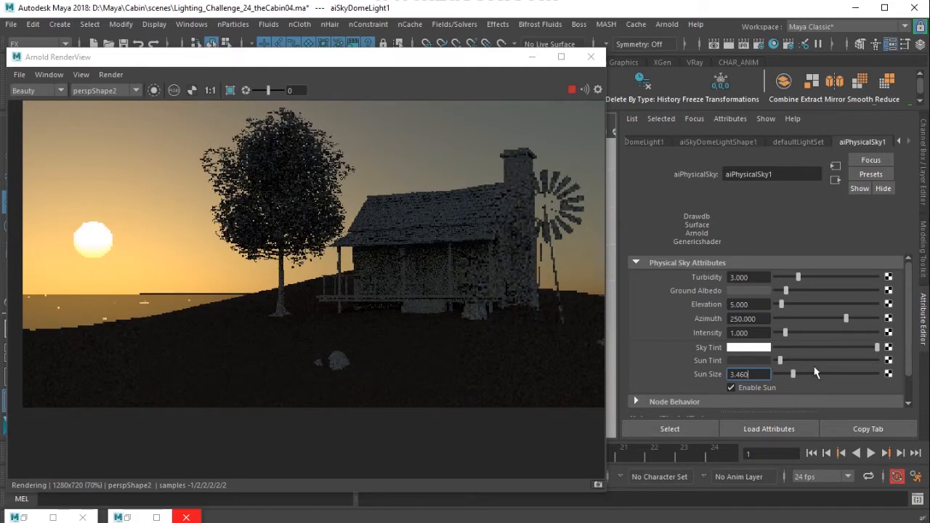
# Raise the physical sky's elevation to 45 and try different azimuths, ending at about 227.
pyautogui.moveTo(788, 305); pyautogui.dragTo(838, 305)
pyautogui.click(789, 318)
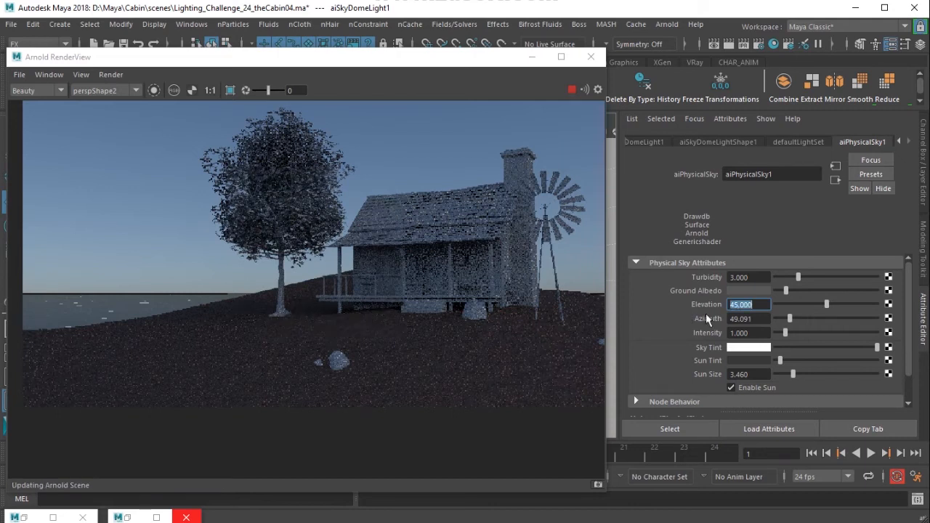
pyautogui.moveTo(786, 317); pyautogui.dragTo(780, 319)
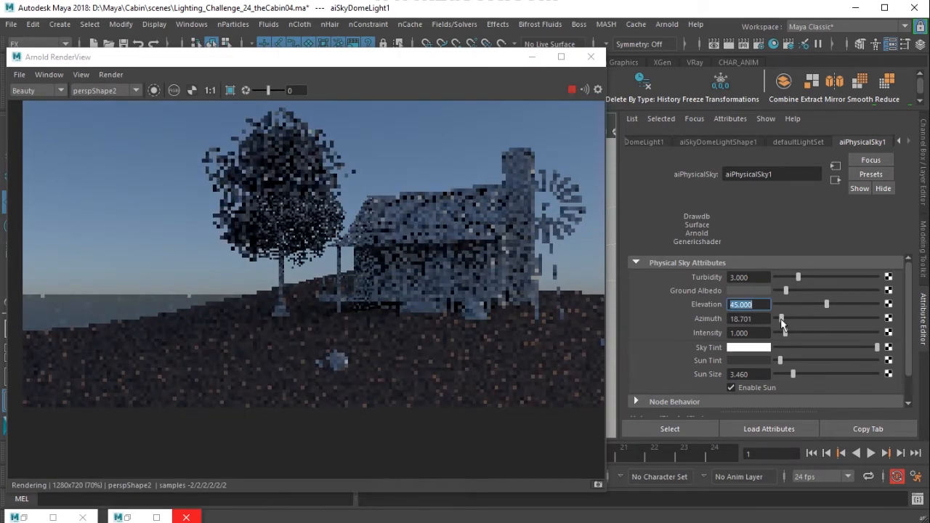
pyautogui.click(823, 318)
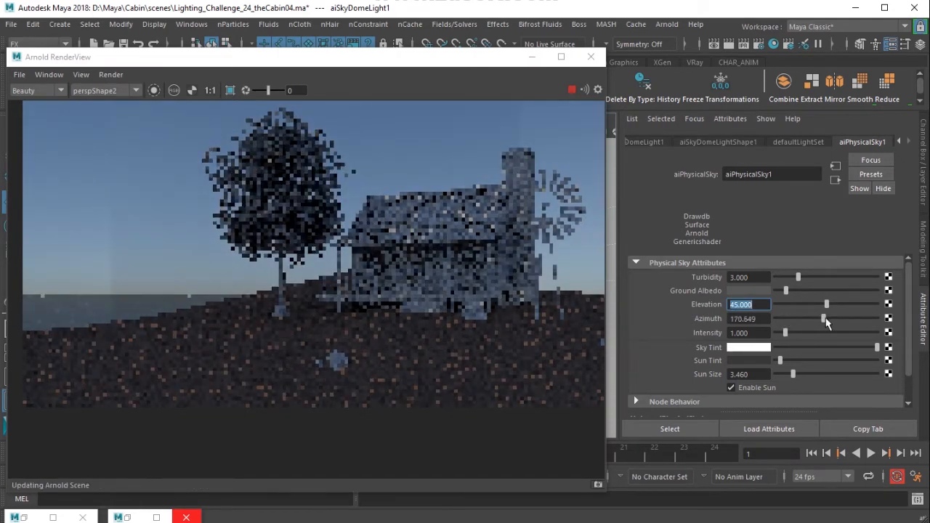
pyautogui.click(844, 318)
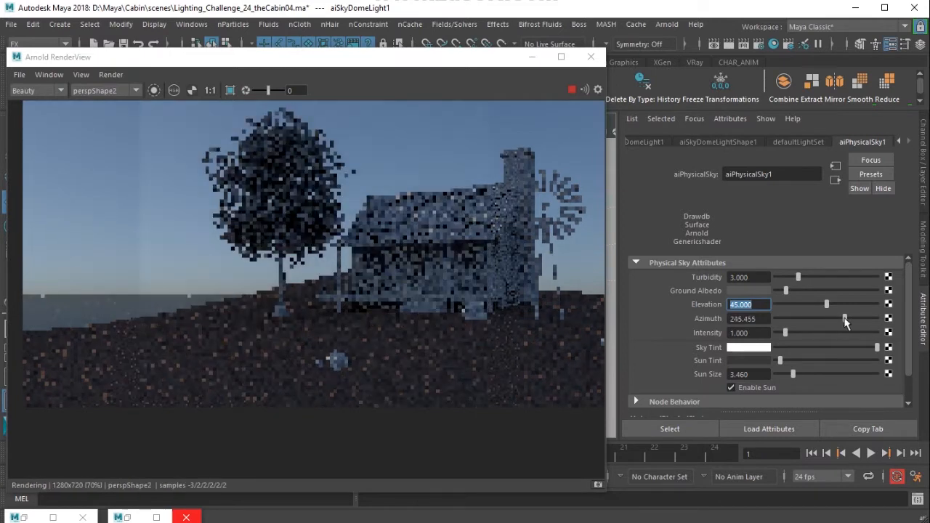
pyautogui.click(842, 318)
pyautogui.moveTo(842, 318); pyautogui.dragTo(839, 318)
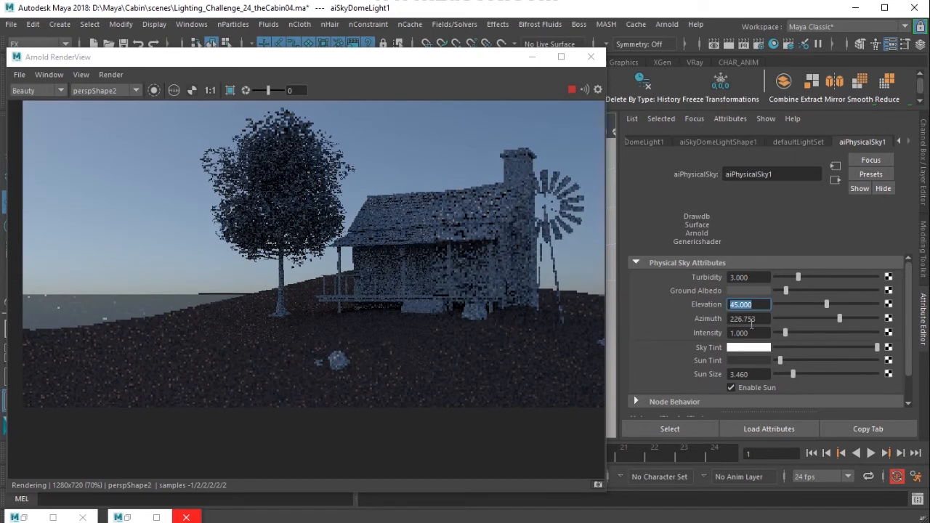
# Set the sky dome light's exposure to 2.
pyautogui.click(662, 140)
pyautogui.click(737, 141)
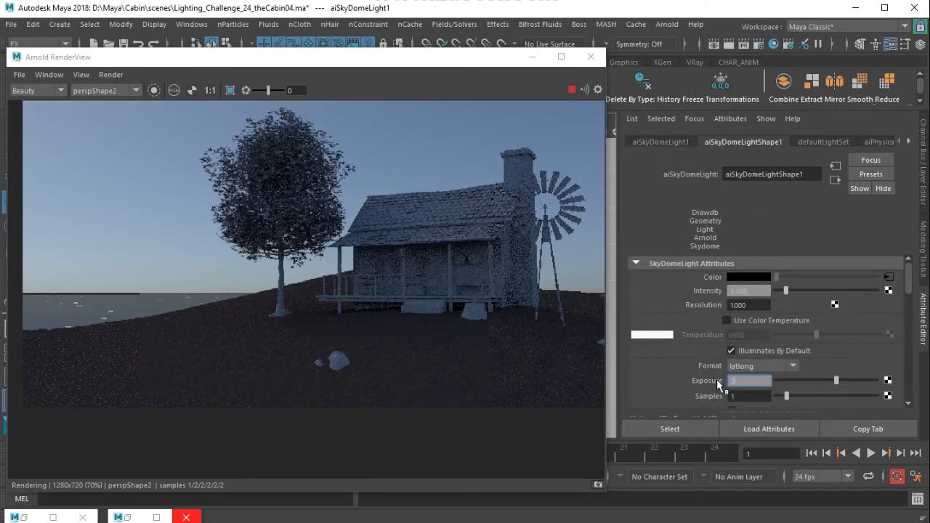
pyautogui.write('2')
pyautogui.press('Return')
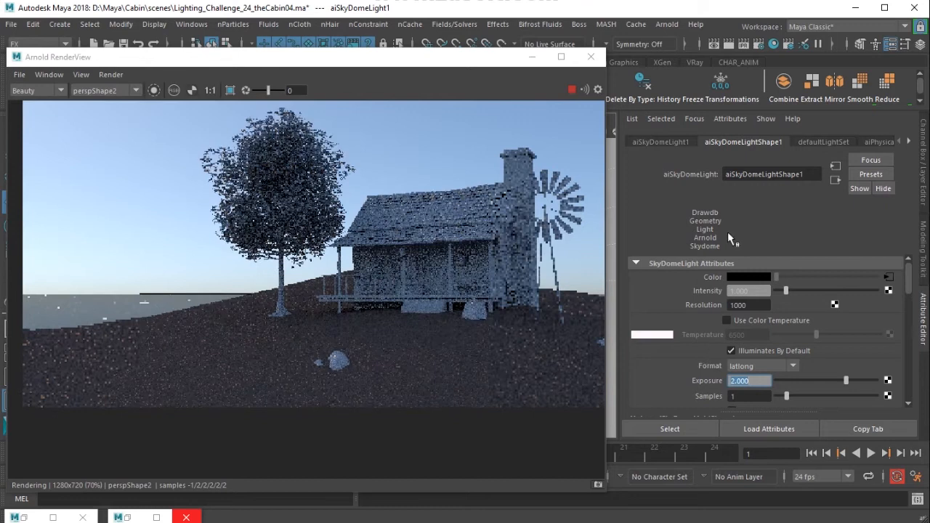
# Try physical sky azimuths of 0 and 10, and settle on 30.
pyautogui.click(877, 141)
pyautogui.press('Tab')
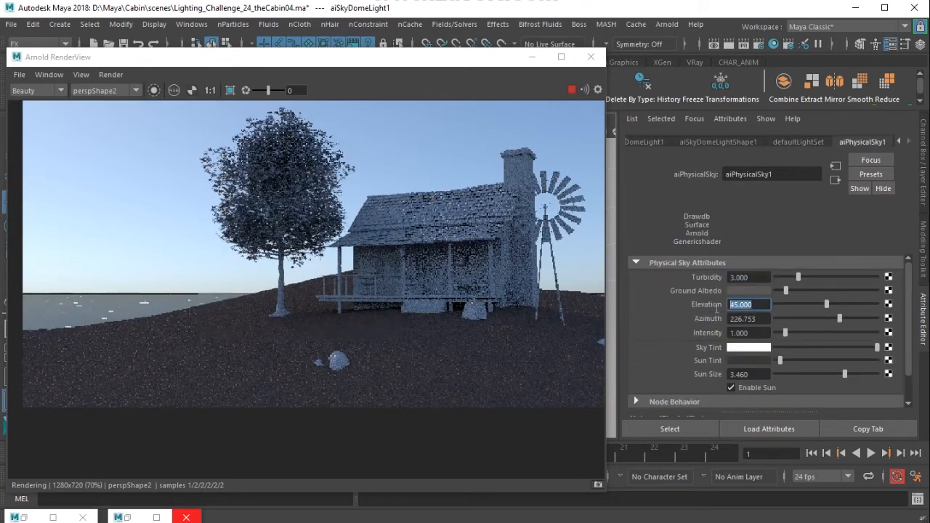
pyautogui.press('Tab')
pyautogui.write('0')
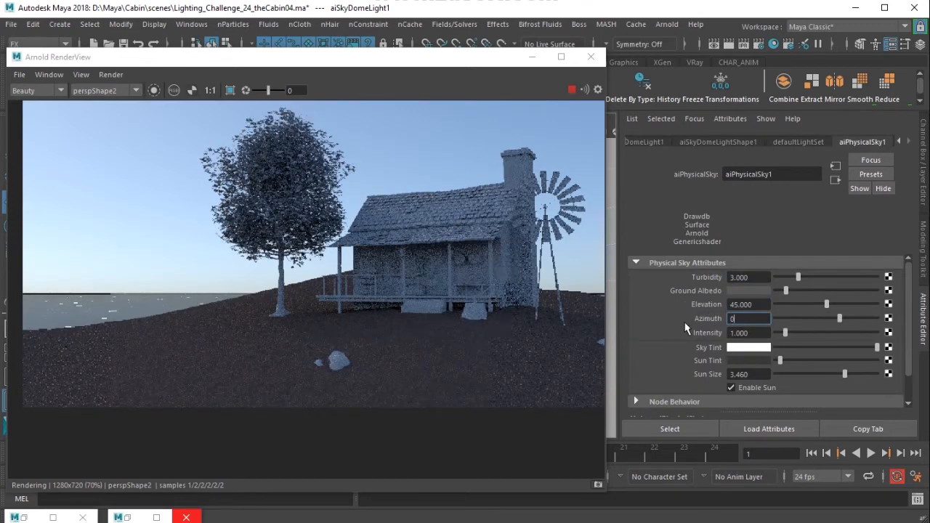
pyautogui.press('Return')
pyautogui.write('10')
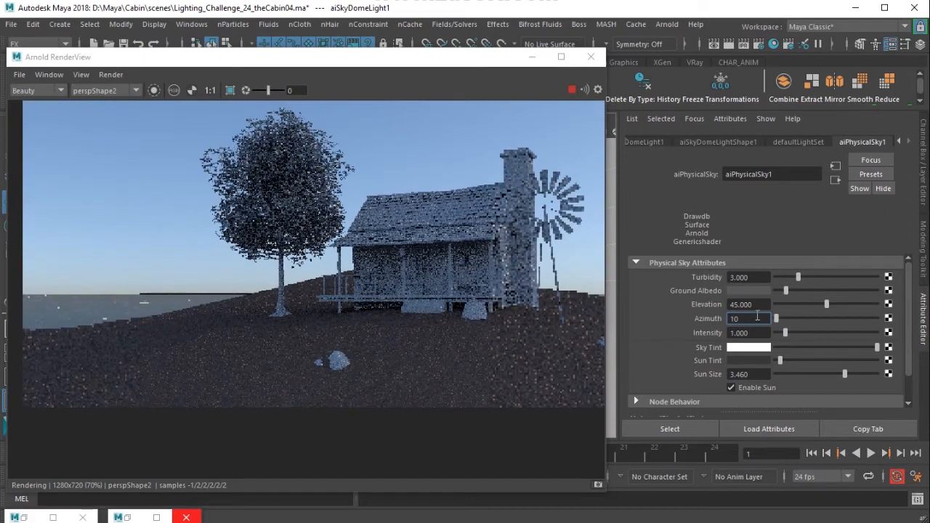
pyautogui.press('Return')
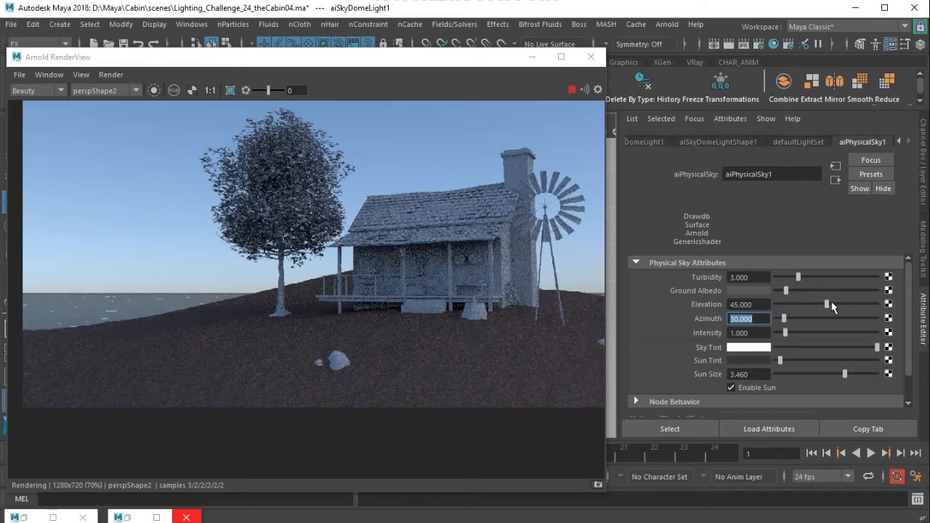
# Try a physical sky elevation of 90, and return it to 45.
pyautogui.click(745, 305)
pyautogui.write('90')
pyautogui.press('Return')
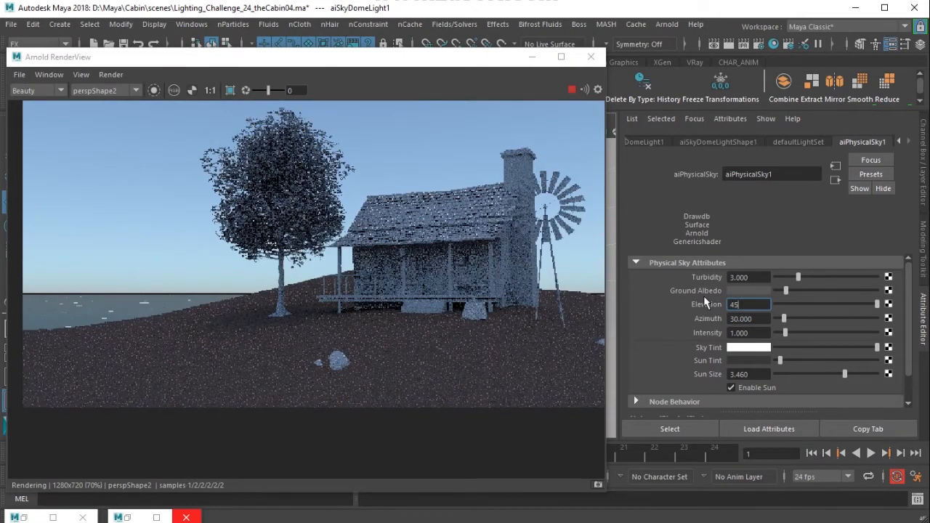
pyautogui.write('45')
pyautogui.press('Return')
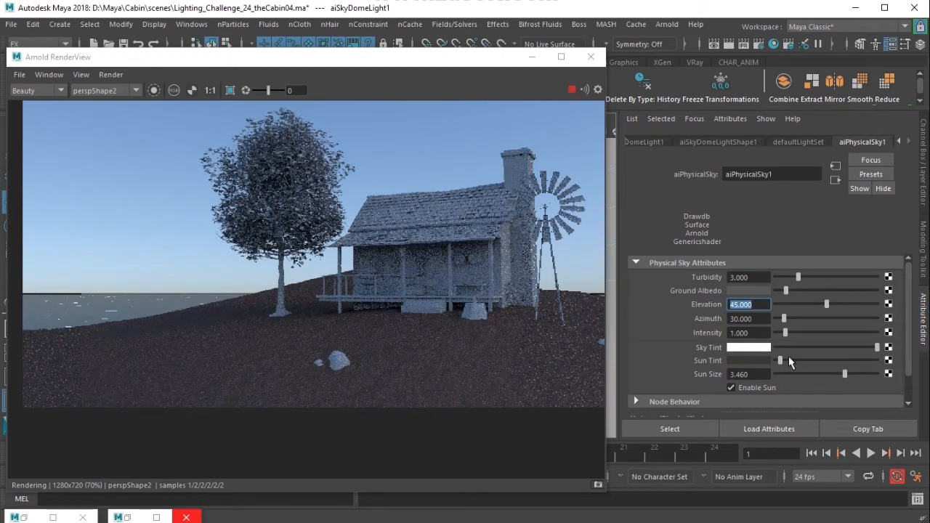
# Reduce the physical sky's sun size to 0.1.
pyautogui.press('Tab')
pyautogui.press('Tab')
pyautogui.press('Tab')
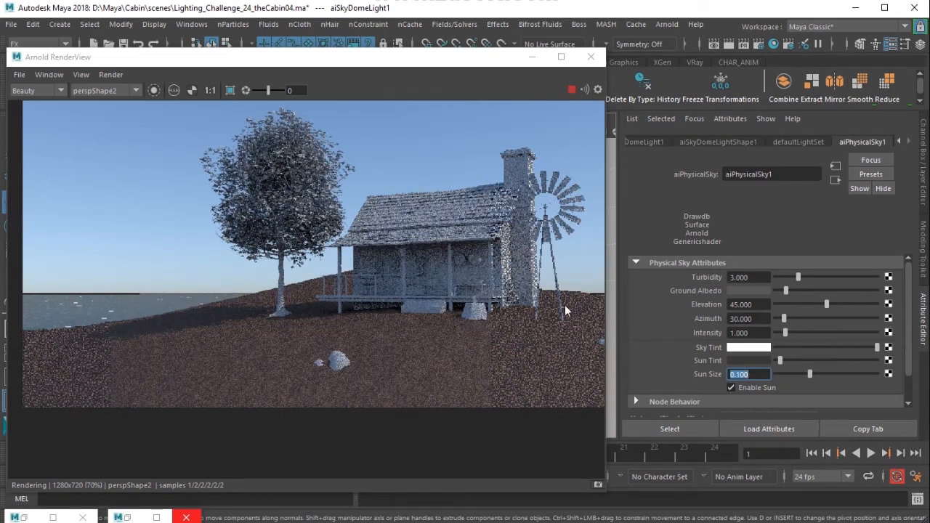
# Unhide the MASH1_ReproMesh grass to check it in the render, and stop the live render.
pyautogui.moveTo(385, 59); pyautogui.dragTo(692, 103)
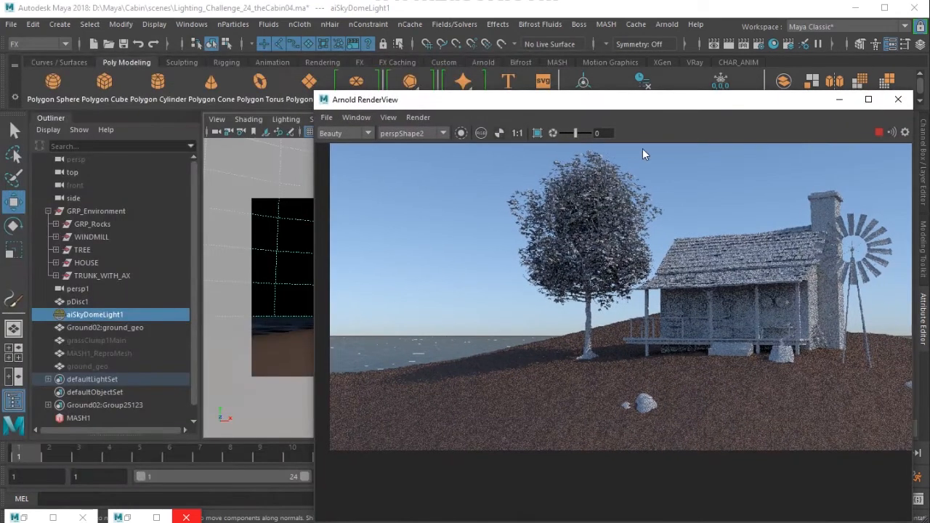
pyautogui.click(122, 353)
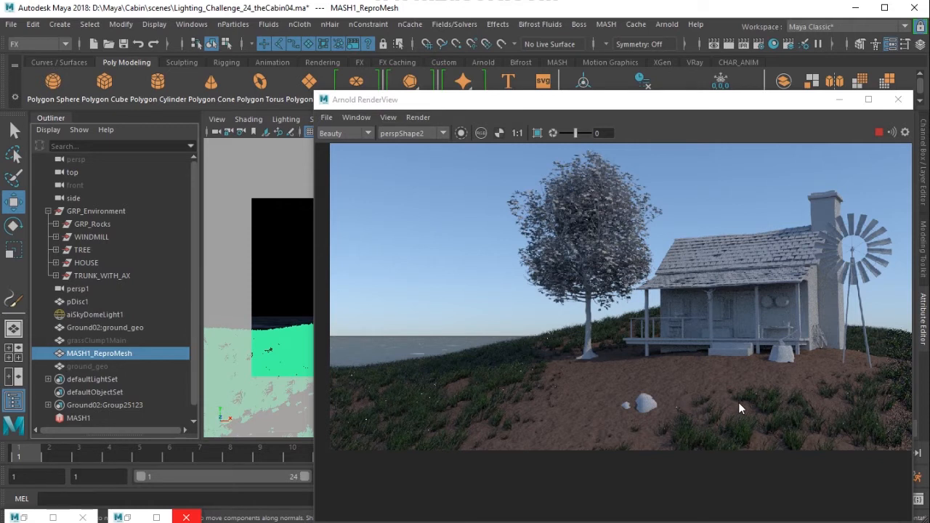
pyautogui.click(879, 131)
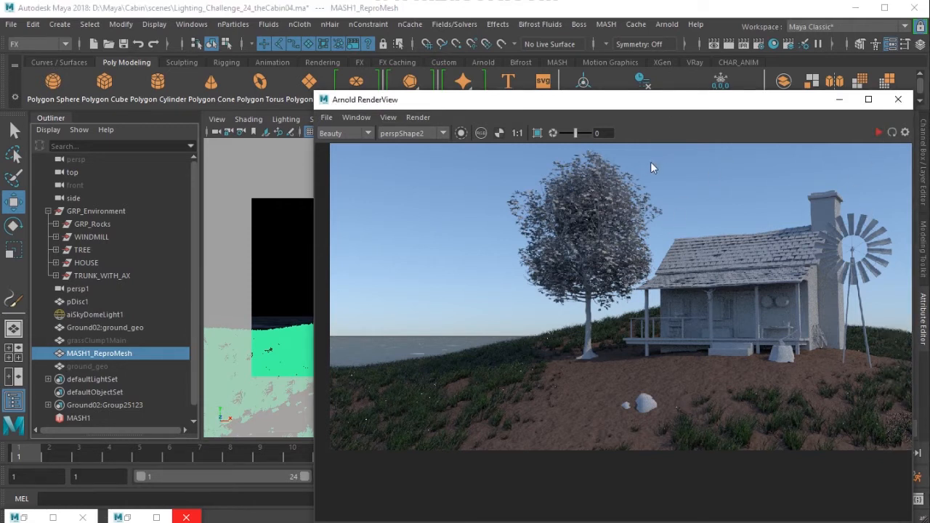
# Move the render window out of the way and switch the viewport to the persp camera.
pyautogui.moveTo(667, 105); pyautogui.dragTo(199, 370)
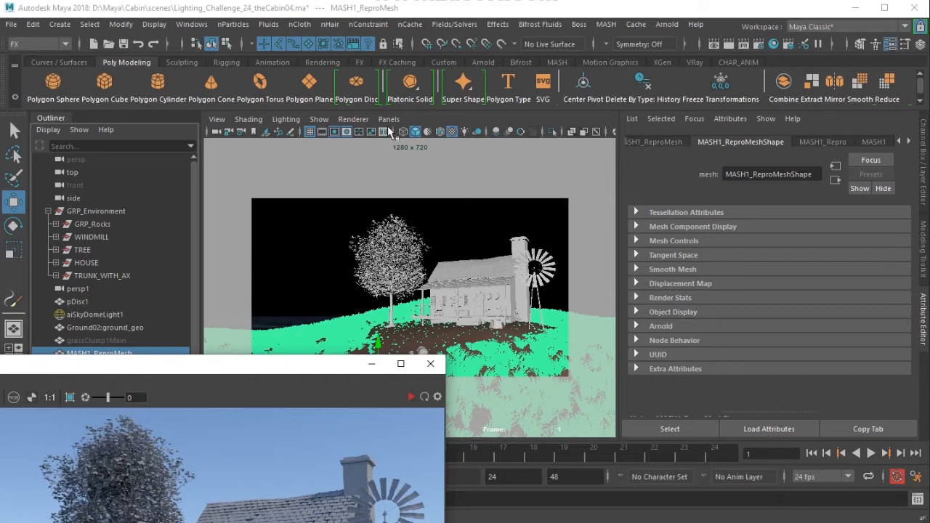
pyautogui.click(389, 119)
pyautogui.moveTo(436, 131)
pyautogui.click(541, 130)
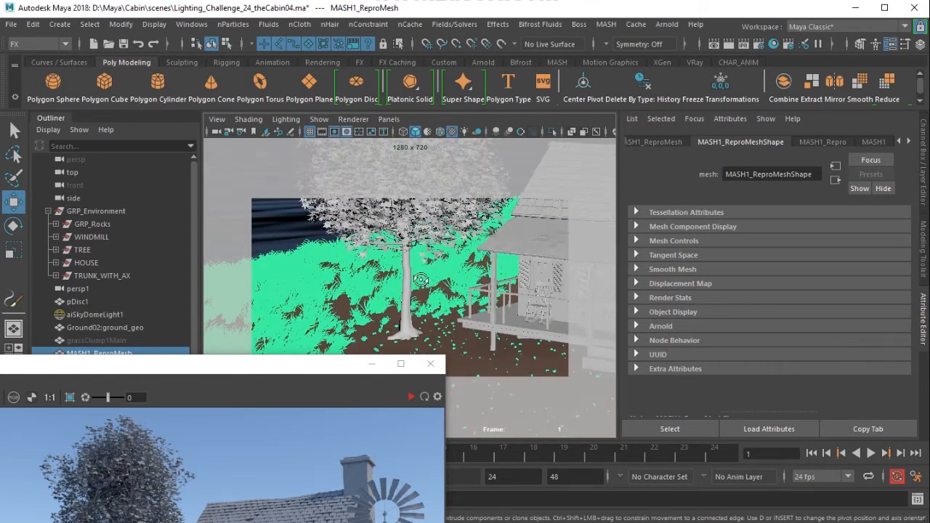
# Assign a new aiStandardSurface material to the tree's Trunk, Branch, Branch1 and Branch2 meshes.
pyautogui.click(421, 281)
pyautogui.keyDown('alt'); pyautogui.moveTo(423, 280); pyautogui.dragTo(450, 271); pyautogui.keyUp('alt')
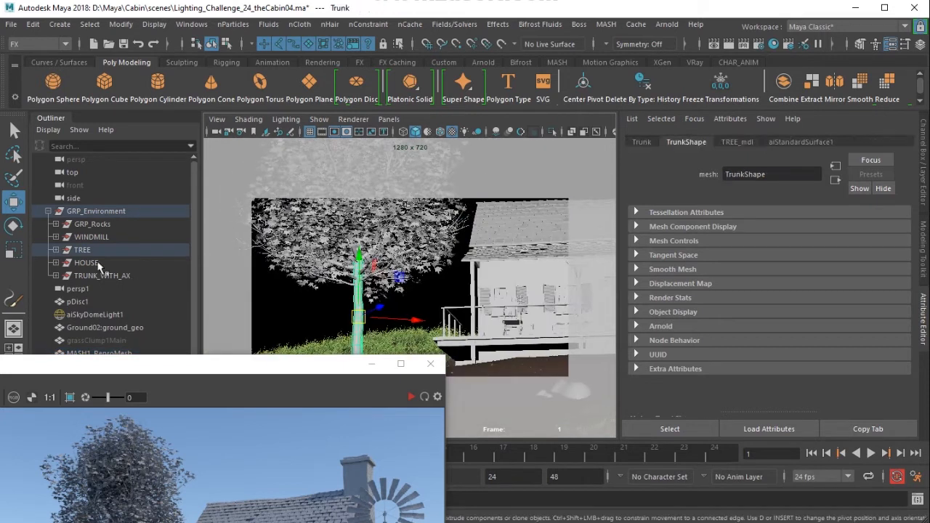
pyautogui.click(55, 250)
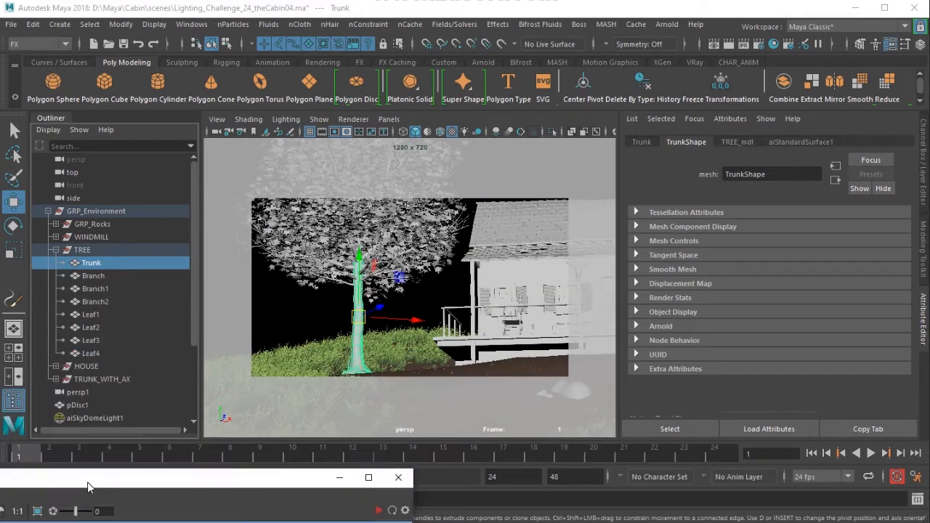
pyautogui.keyDown('shift'); pyautogui.moveTo(106, 274); pyautogui.dragTo(117, 304); pyautogui.keyUp('shift')
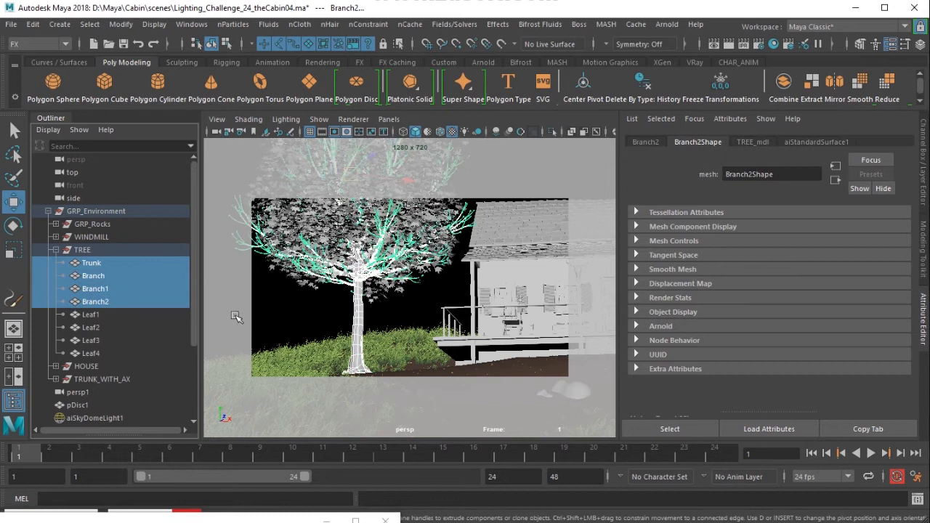
pyautogui.keyDown('alt'); pyautogui.moveTo(359, 297); pyautogui.dragTo(450, 310, button='right'); pyautogui.keyUp('alt')
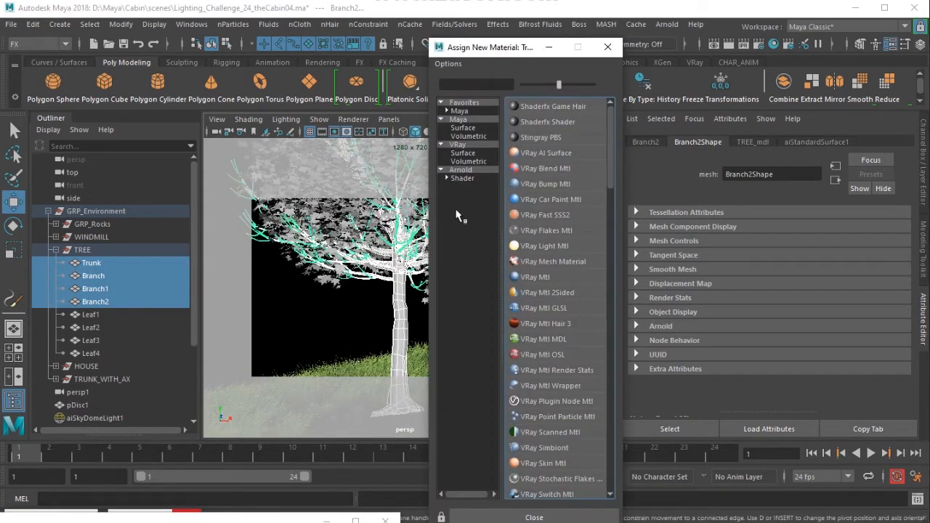
pyautogui.click(472, 180)
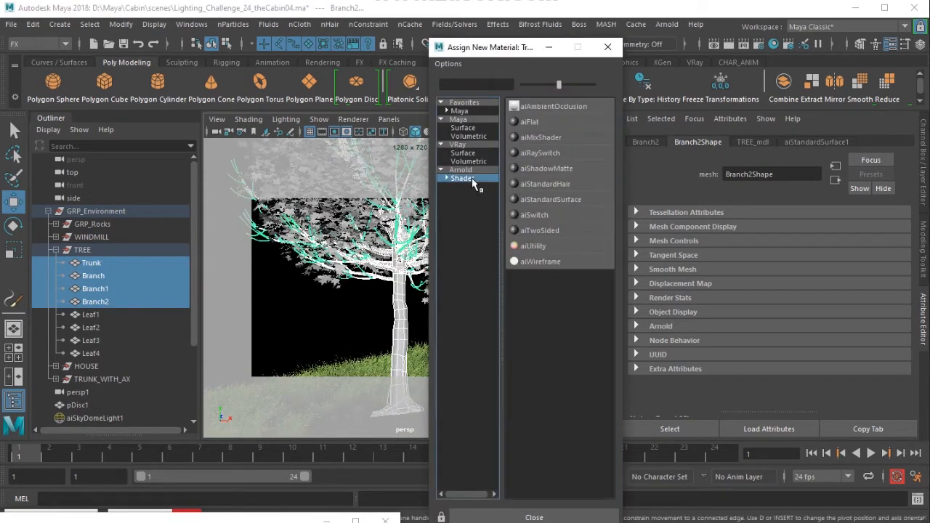
pyautogui.click(575, 203)
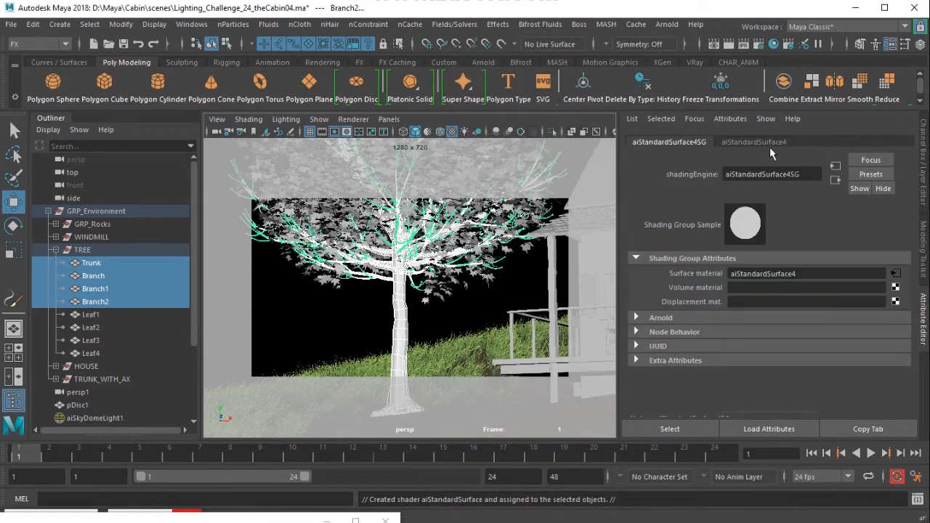
# Rename the new material "branch shader" and set its specular weight to 0.
pyautogui.doubleClick(770, 173)
pyautogui.write('branch shad')
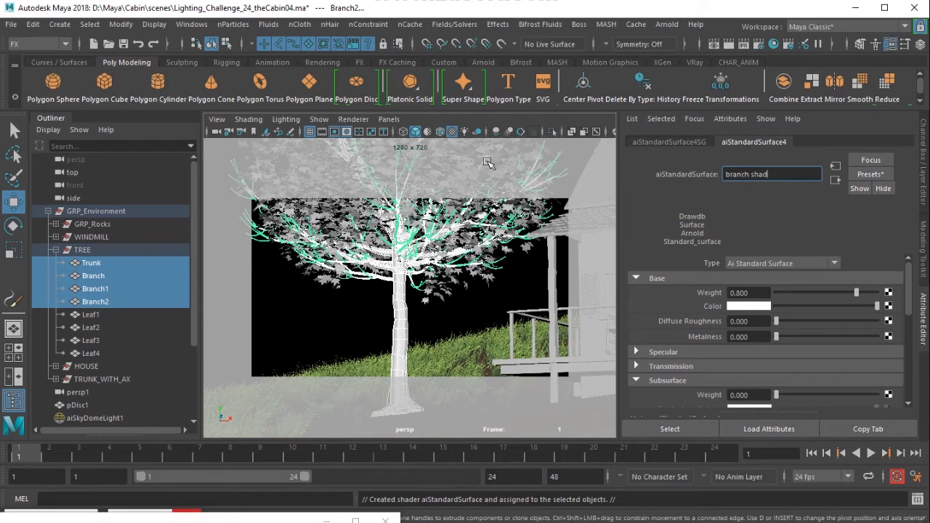
pyautogui.write('er')
pyautogui.press('Return')
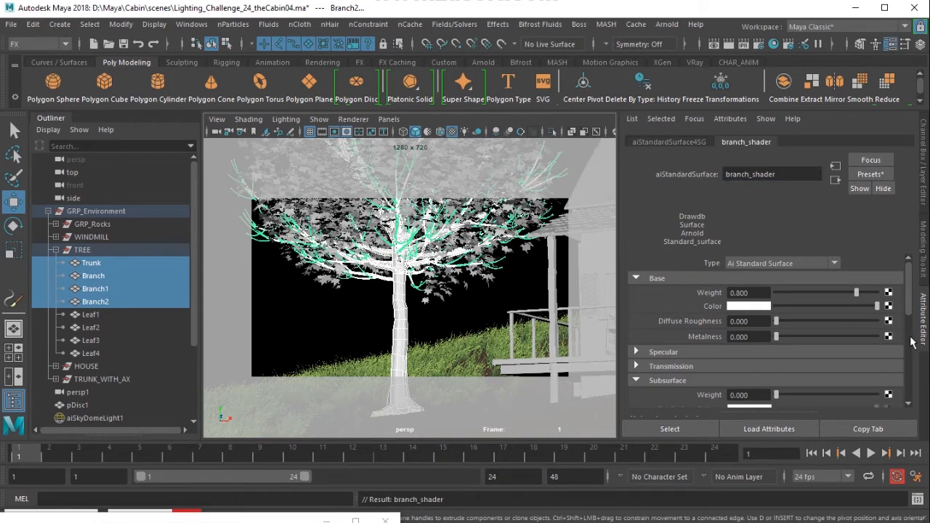
pyautogui.click(702, 353)
pyautogui.doubleClick(740, 366)
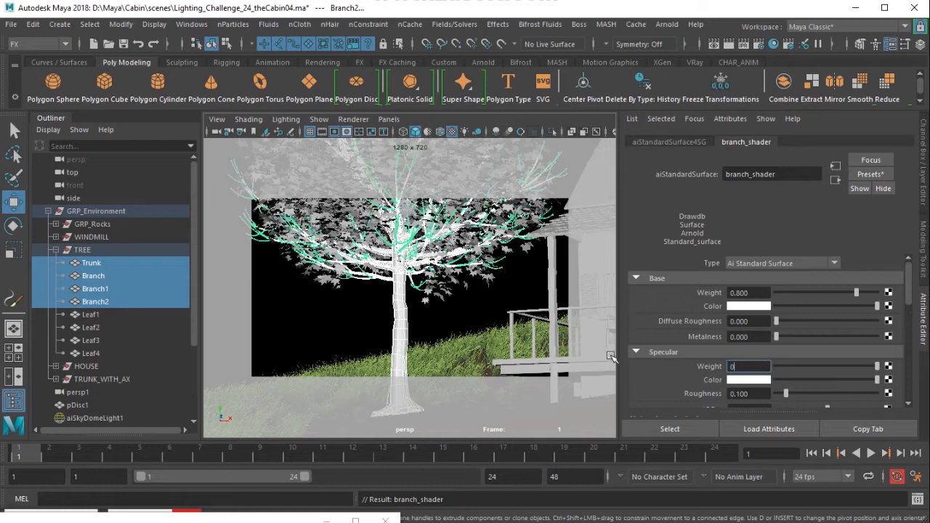
# Connect a 2D Noise texture to the branch shader's base color.
pyautogui.click(888, 320)
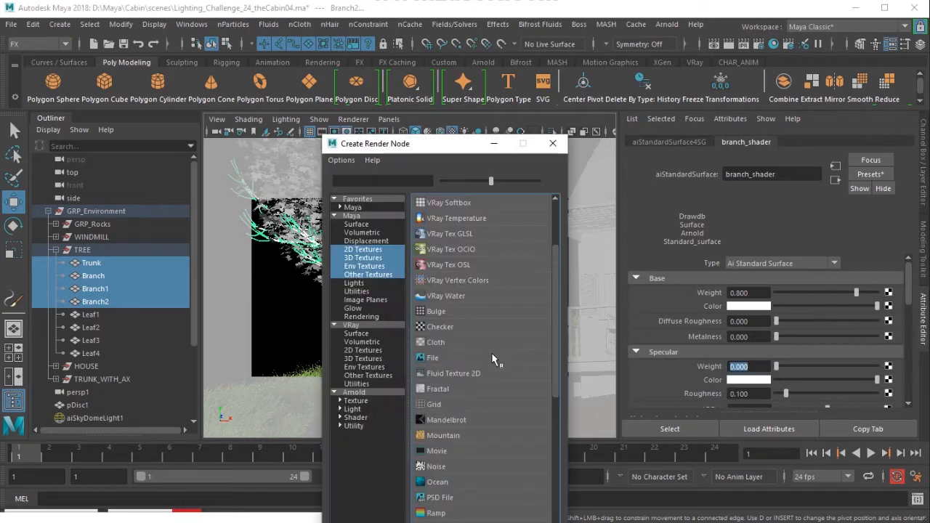
pyautogui.click(372, 251)
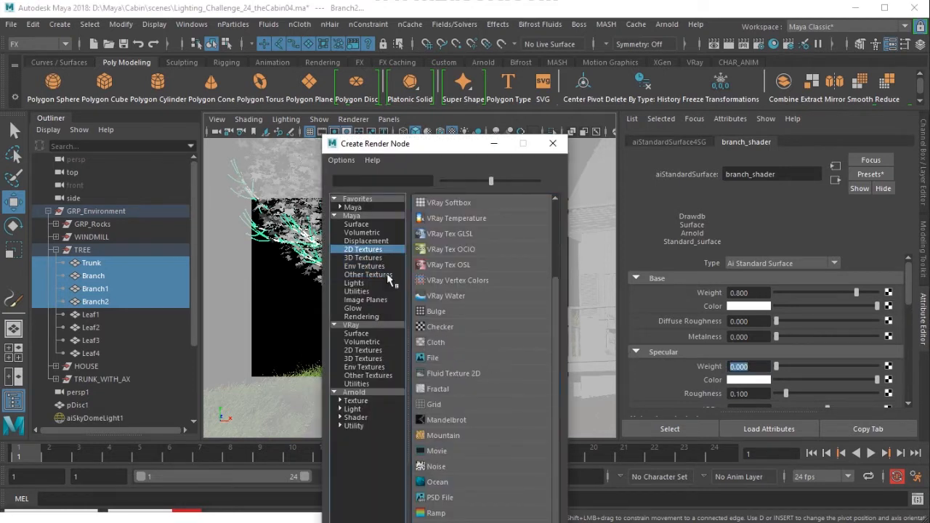
pyautogui.click(452, 466)
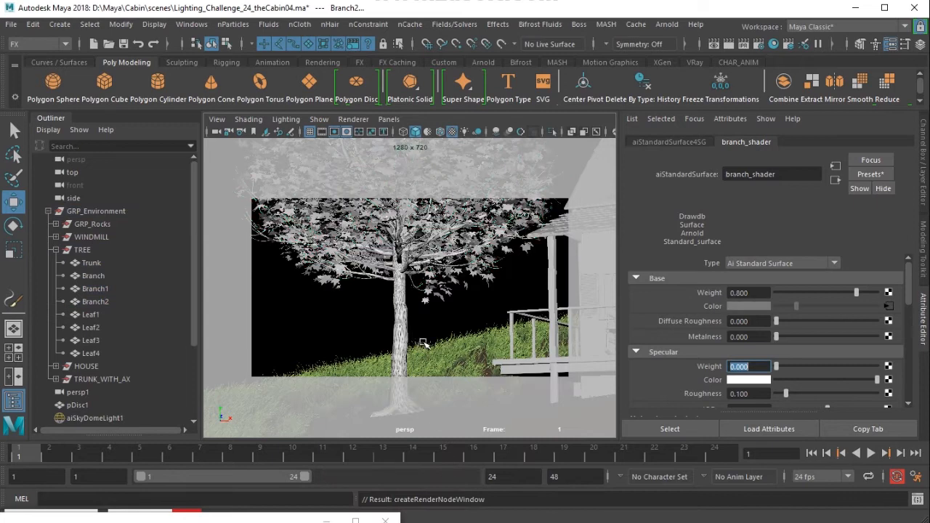
# Frame the tree trunk closely and insert a color remap in the noise texture's effects.
pyautogui.keyDown('alt'); pyautogui.moveTo(473, 313); pyautogui.dragTo(432, 317); pyautogui.keyUp('alt')
pyautogui.keyDown('alt'); pyautogui.moveTo(448, 291); pyautogui.dragTo(448, 401, button='middle'); pyautogui.keyUp('alt')
pyautogui.keyDown('alt'); pyautogui.moveTo(448, 401); pyautogui.dragTo(468, 335, button='right'); pyautogui.keyUp('alt')
pyautogui.keyDown('alt'); pyautogui.moveTo(447, 324); pyautogui.dragTo(456, 206, button='middle'); pyautogui.keyUp('alt')
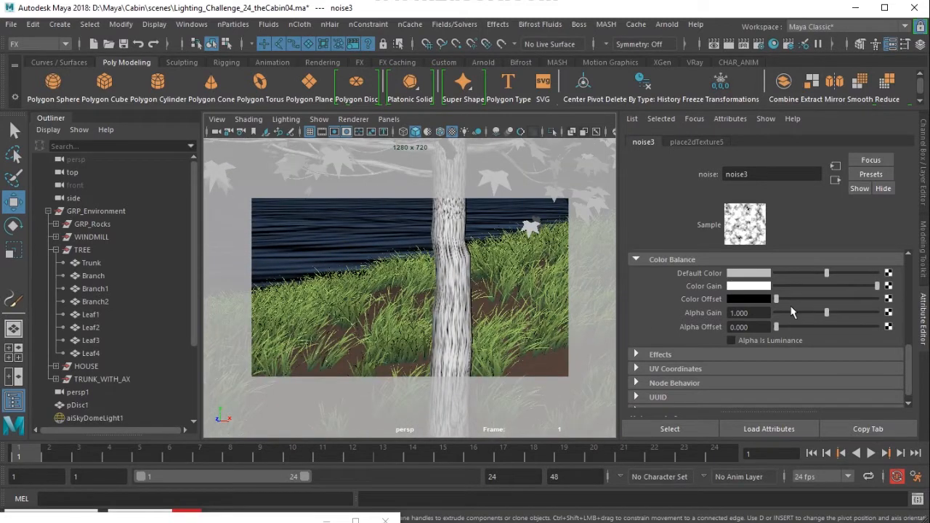
pyautogui.click(660, 354)
pyautogui.scroll(-2, 663, 353)
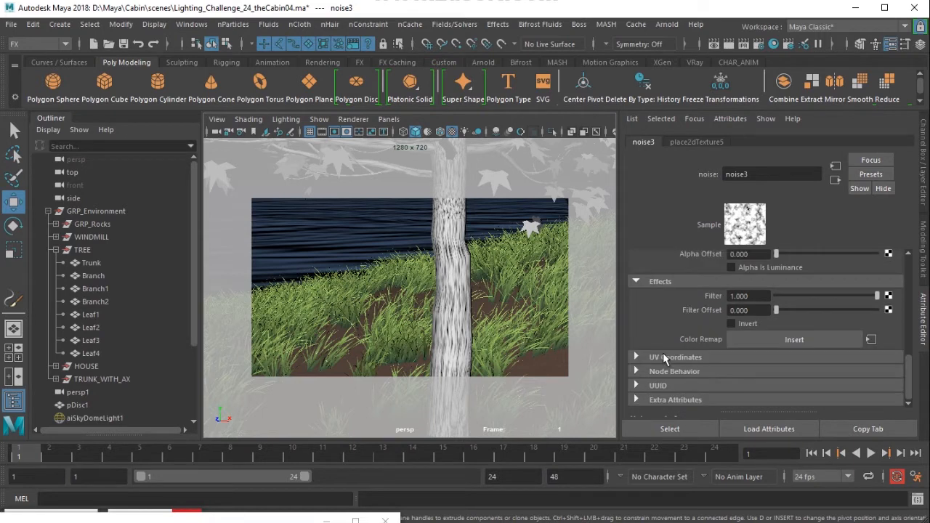
pyautogui.click(804, 341)
# Change the remap ramp's black color stop at position 0 to a muted brown.
pyautogui.click(645, 142)
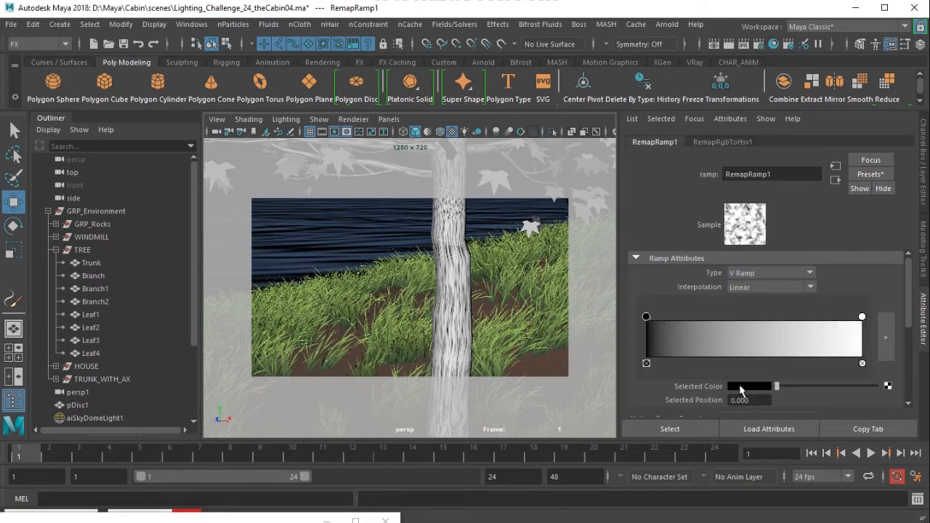
pyautogui.click(741, 386)
pyautogui.click(696, 377)
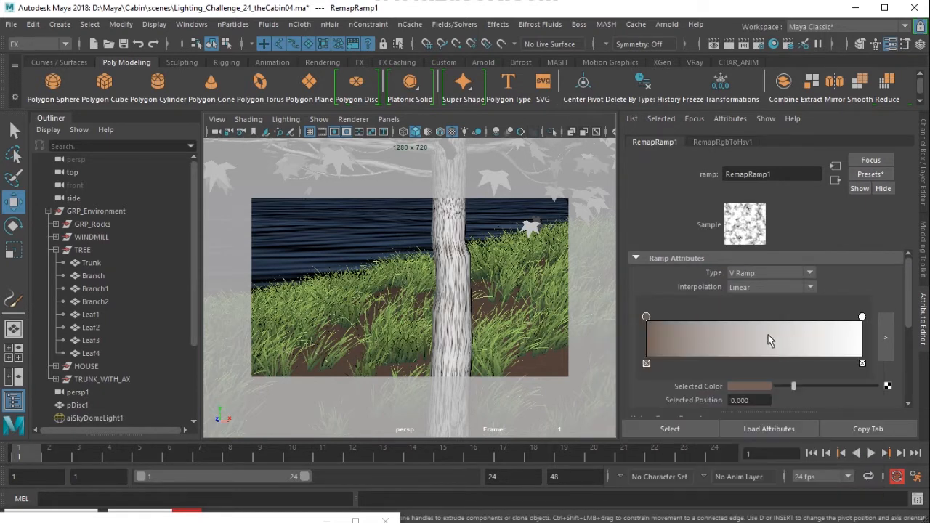
# Set the remap ramp's white end to the muted brown and darken the color stop at position 0 to dark brown.
pyautogui.click(862, 318)
pyautogui.click(741, 386)
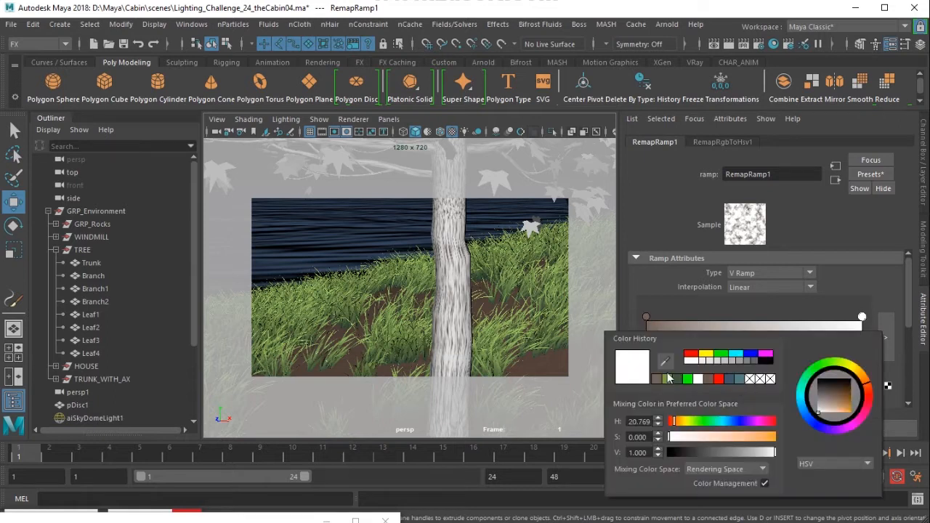
pyautogui.click(654, 380)
pyautogui.click(645, 318)
pyautogui.moveTo(794, 387); pyautogui.dragTo(779, 387)
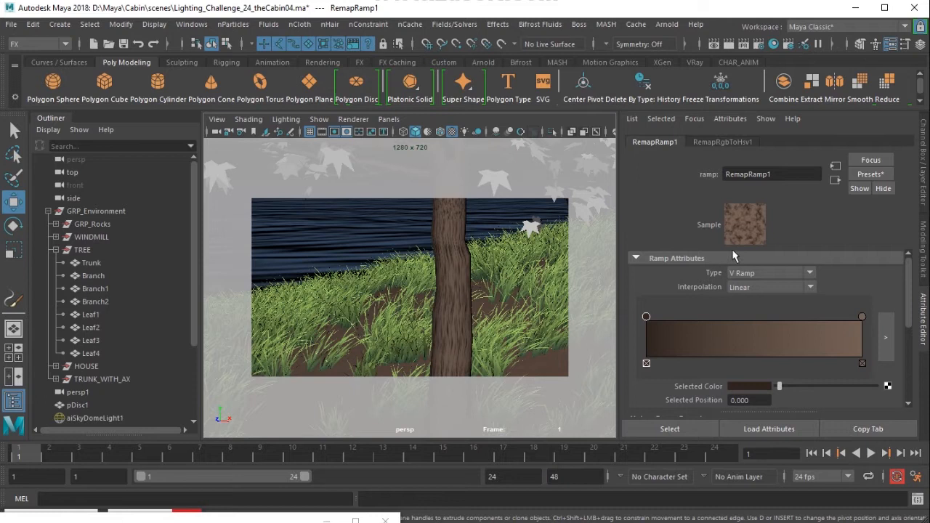
# Examine how the Leaf1 to Leaf4 meshes are distributed over the tree's crown, together and one by one.
pyautogui.keyDown('alt'); pyautogui.moveTo(501, 285); pyautogui.dragTo(427, 288, button='right'); pyautogui.keyUp('alt')
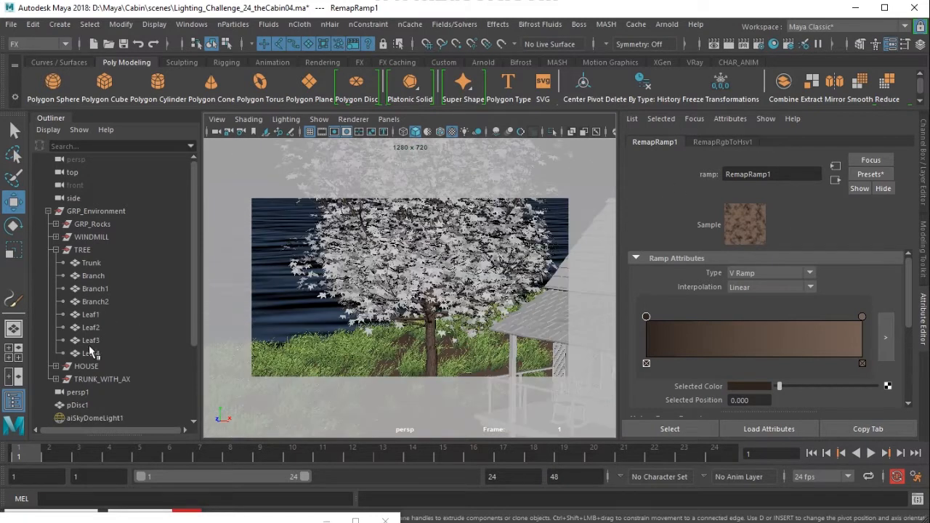
pyautogui.click(91, 353)
pyautogui.keyDown('shift'); pyautogui.click(97, 341); pyautogui.keyUp('shift')
pyautogui.keyDown('shift'); pyautogui.click(91, 315); pyautogui.keyUp('shift')
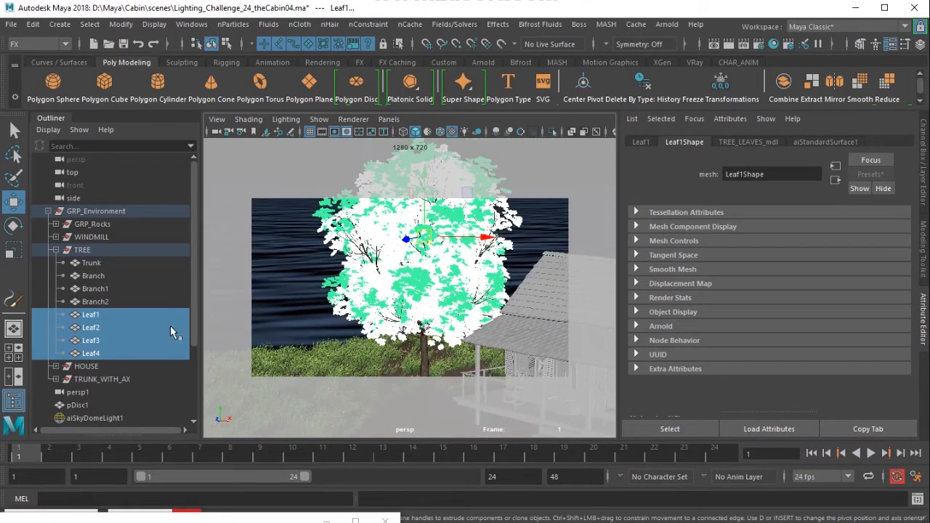
pyautogui.click(92, 353)
pyautogui.click(91, 340)
pyautogui.click(91, 328)
pyautogui.click(97, 314)
pyautogui.click(93, 353)
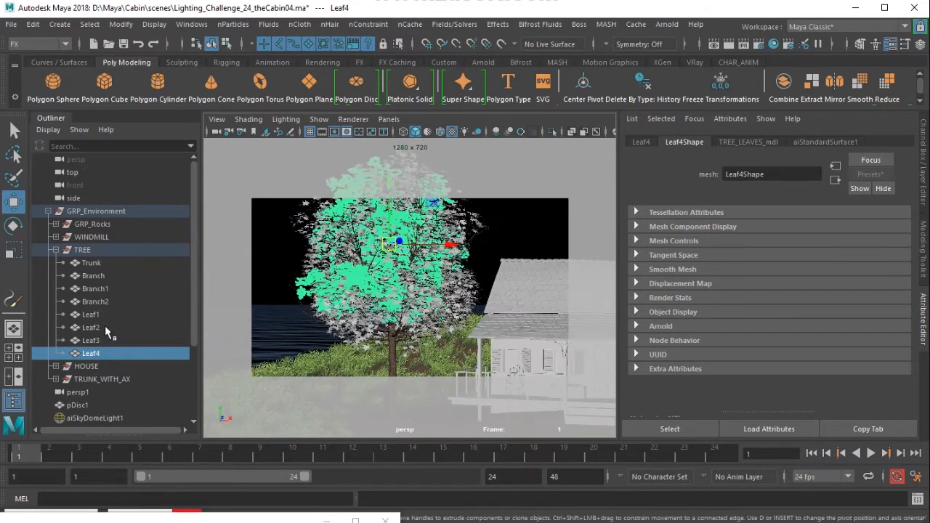
# Assign a new Arnold aiStandardSurface material to the Leaf1 mesh.
pyautogui.click(94, 315)
pyautogui.rightClick(300, 294)
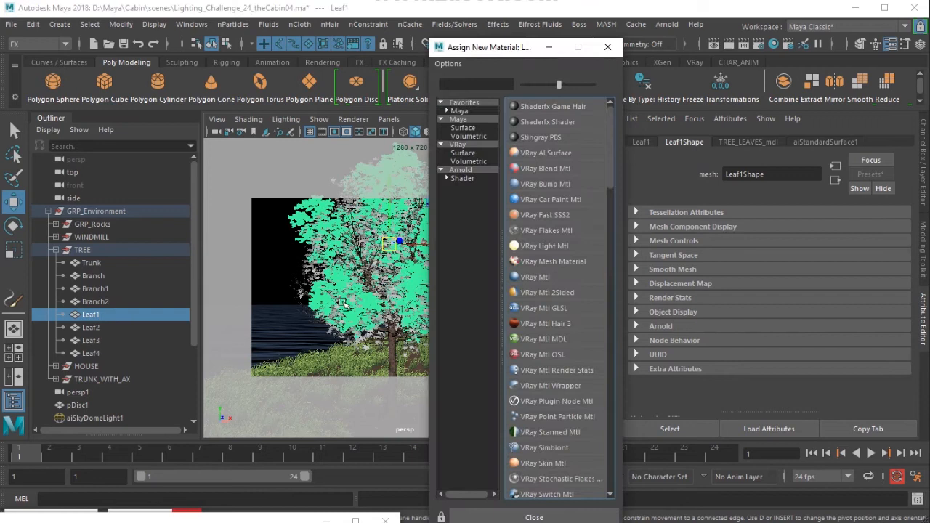
pyautogui.click(474, 180)
pyautogui.click(590, 203)
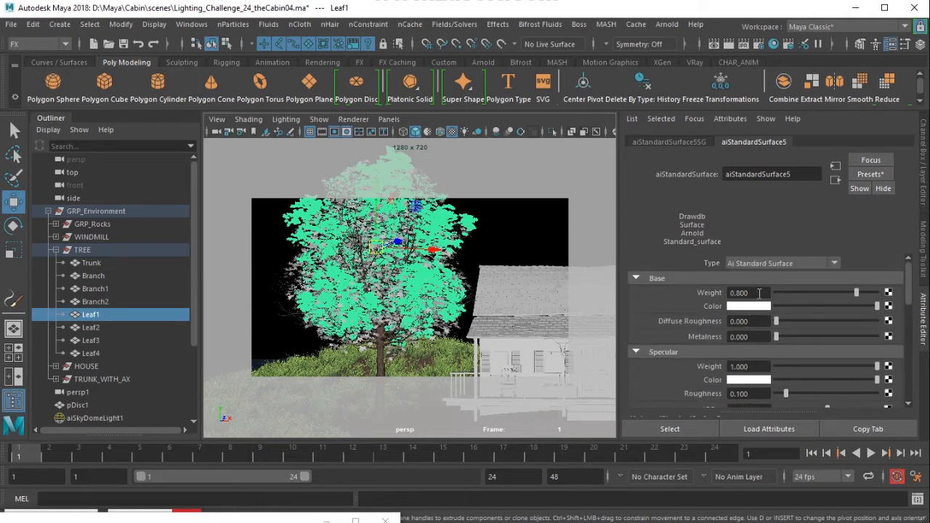
# Set the Leaf1 material's base weight to 0, subsurface weight to 1 and subsurface scale to 0.1.
pyautogui.scroll(-3, 633, 371)
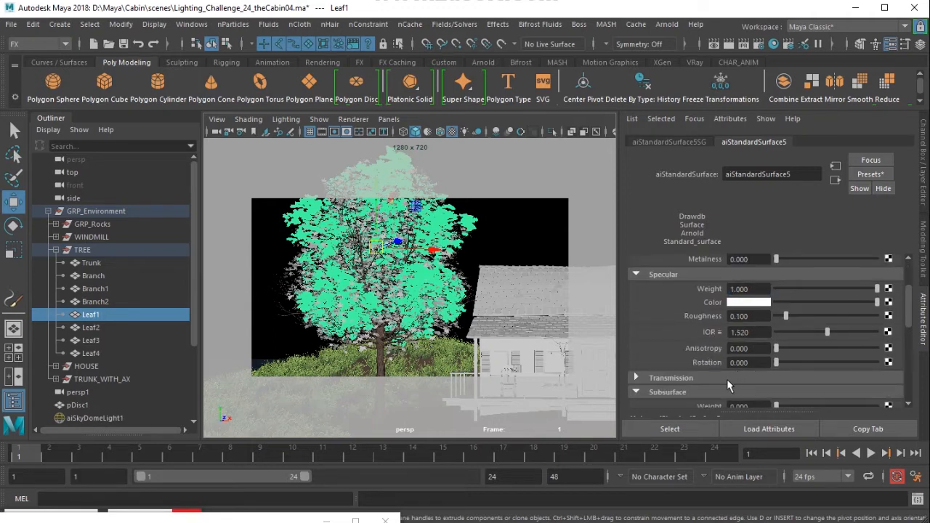
pyautogui.scroll(-2, 729, 379)
pyautogui.click(748, 368)
pyautogui.scroll(-2, 748, 394)
pyautogui.click(745, 371)
pyautogui.write('0.1')
pyautogui.press('Return')
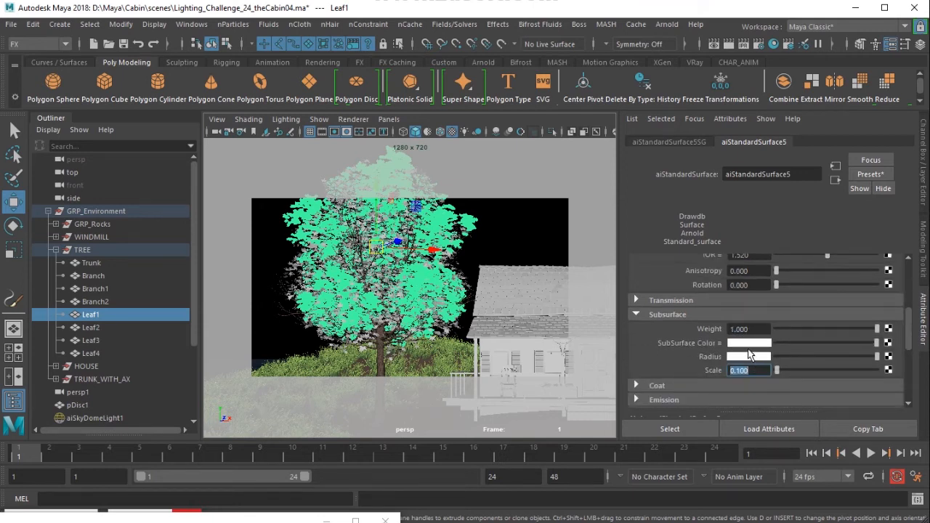
# Set the Leaf1 material's subsurface radius and subsurface color to the same muted green.
pyautogui.click(744, 356)
pyautogui.click(671, 348)
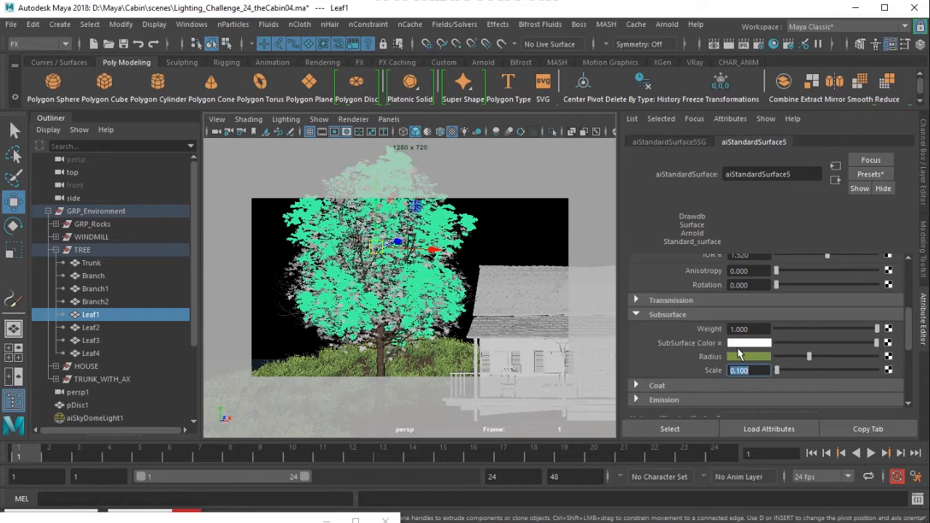
pyautogui.click(744, 340)
pyautogui.click(659, 334)
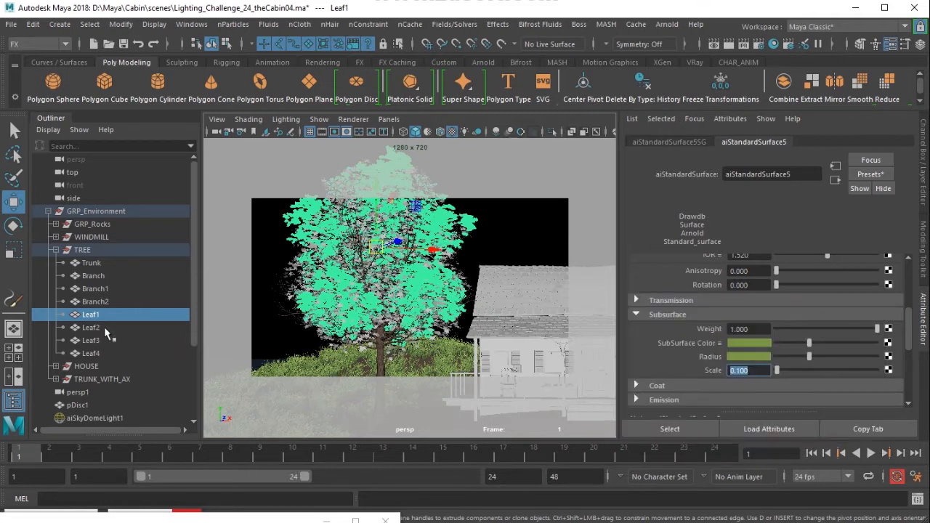
# Rename the Leaf1 material as leaf_shader01.
pyautogui.doubleClick(797, 177)
pyautogui.press('BackSpace')
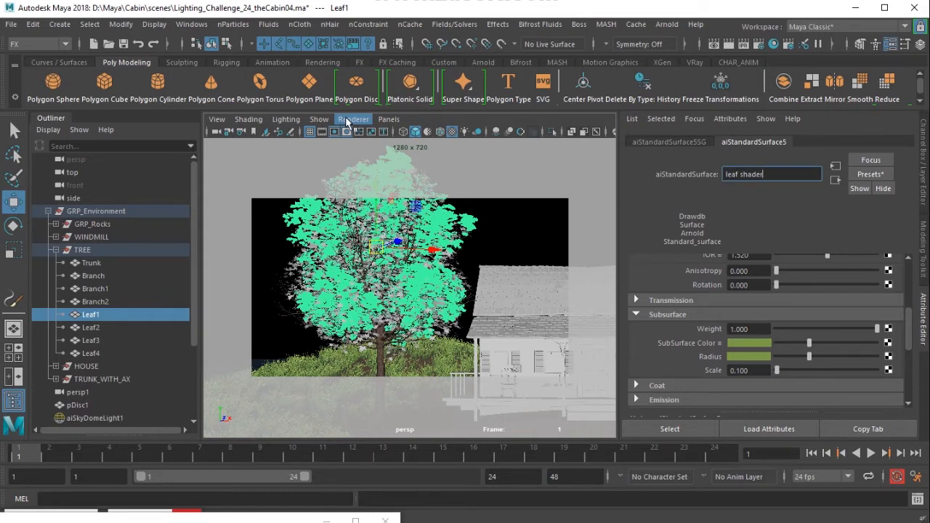
pyautogui.write('leaf_shader01')
pyautogui.press('Return')
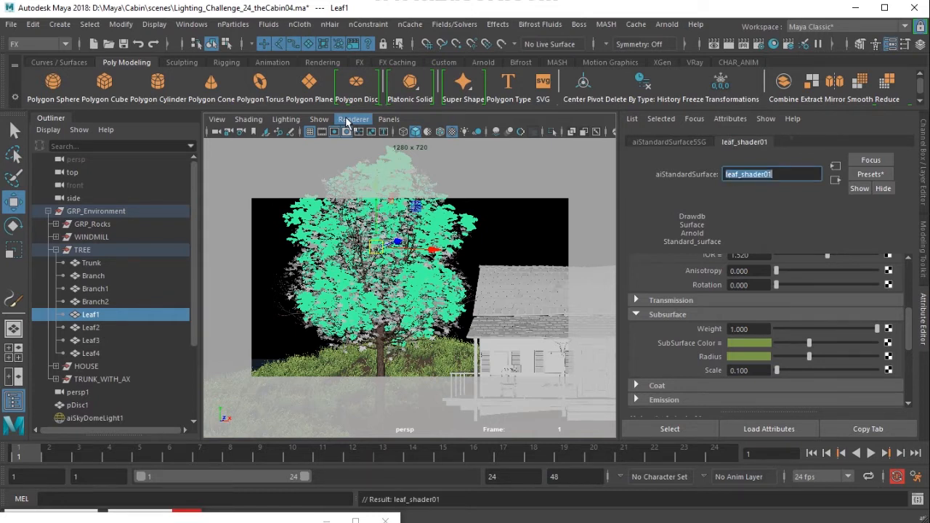
# Assign a new Arnold aiStandardSurface material to Leaf2 and name it leaf_shader02.
pyautogui.click(111, 328)
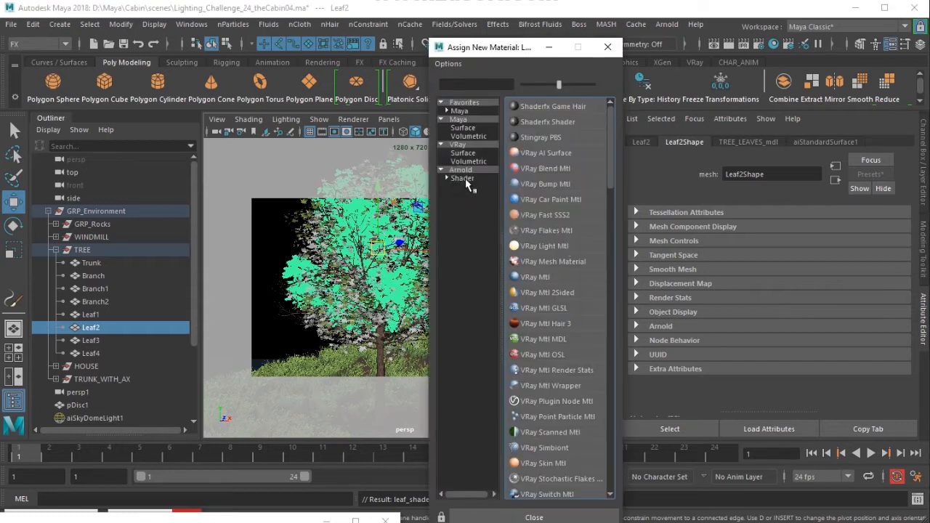
pyautogui.click(465, 179)
pyautogui.click(571, 204)
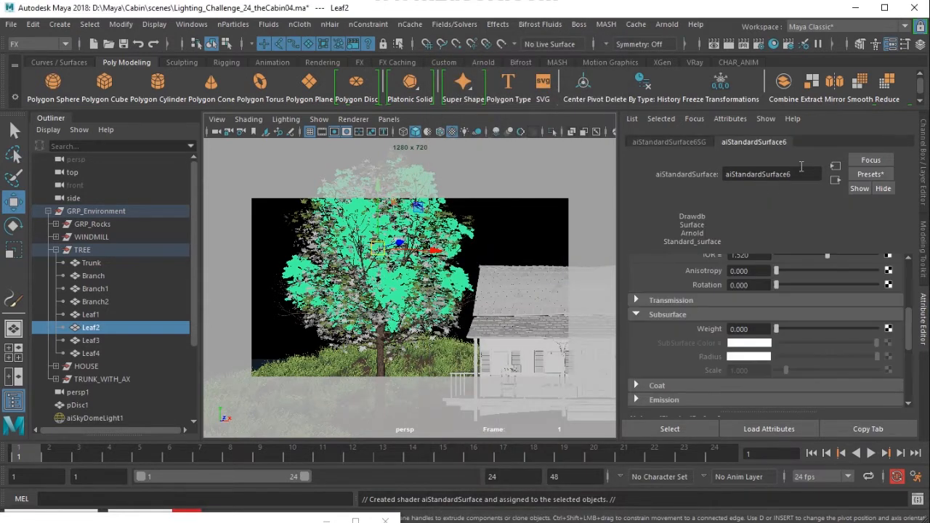
pyautogui.click(793, 180)
pyautogui.write('leaf')
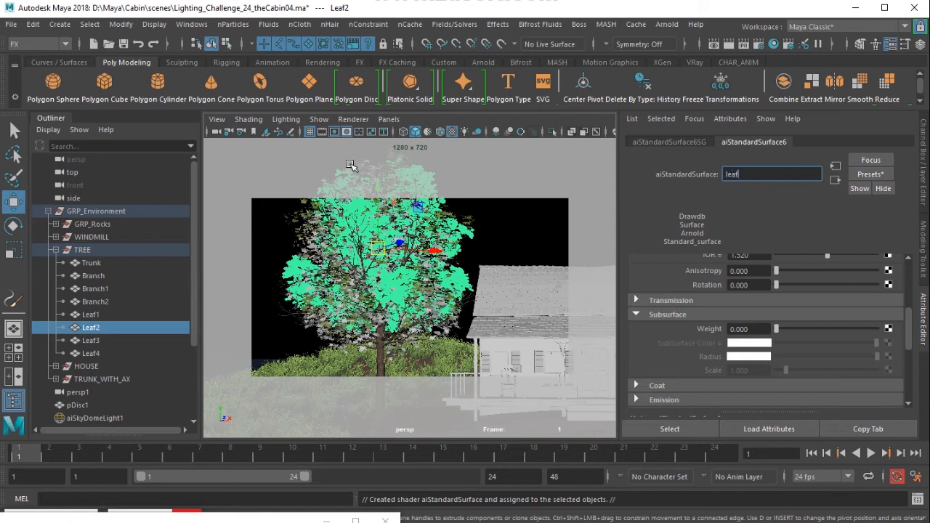
pyautogui.write(' shader02')
pyautogui.press('Return')
# Open leaf_shader02's attributes and set its base weight to 0.
pyautogui.hotkey('ctrl', 'a')
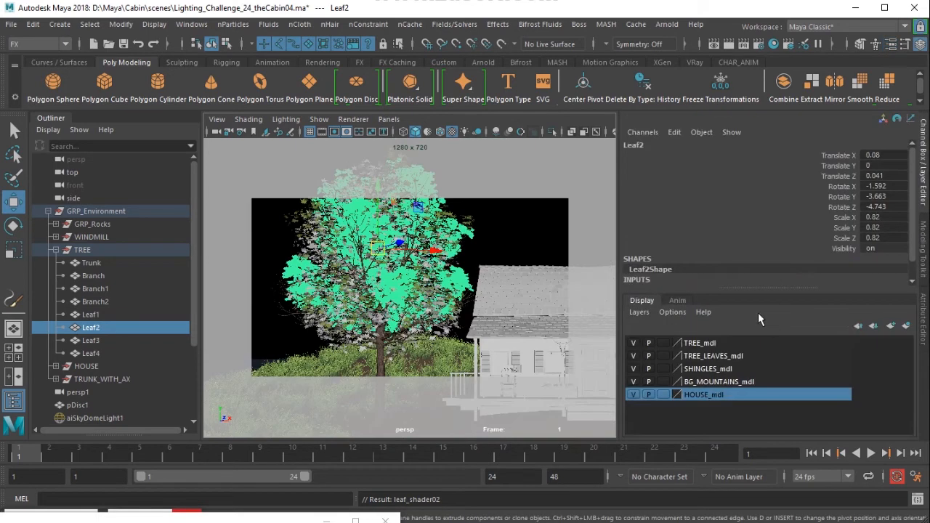
pyautogui.click(924, 313)
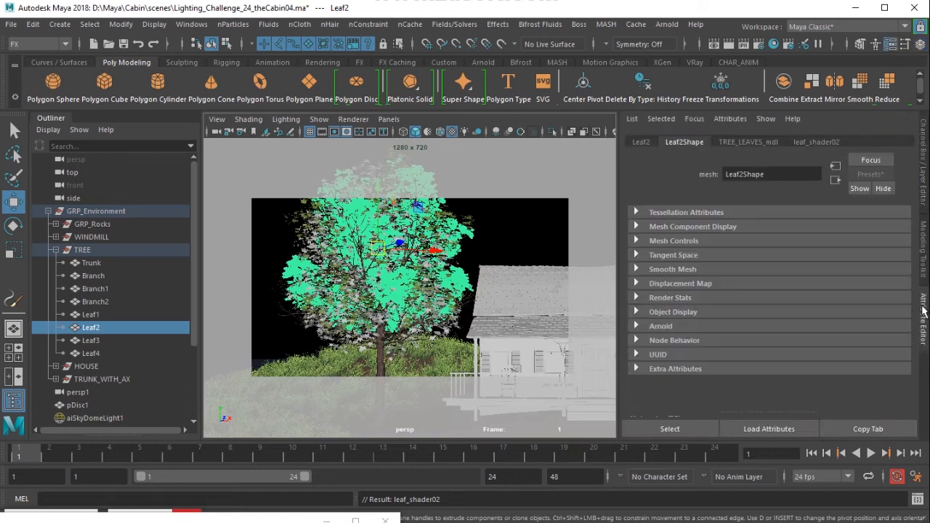
pyautogui.click(835, 144)
pyautogui.write('0')
pyautogui.press('Return')
# Set leaf_shader02's specular weight to 0.5 and specular roughness to 0.5.
pyautogui.scroll(-2, 720, 341)
pyautogui.click(756, 355)
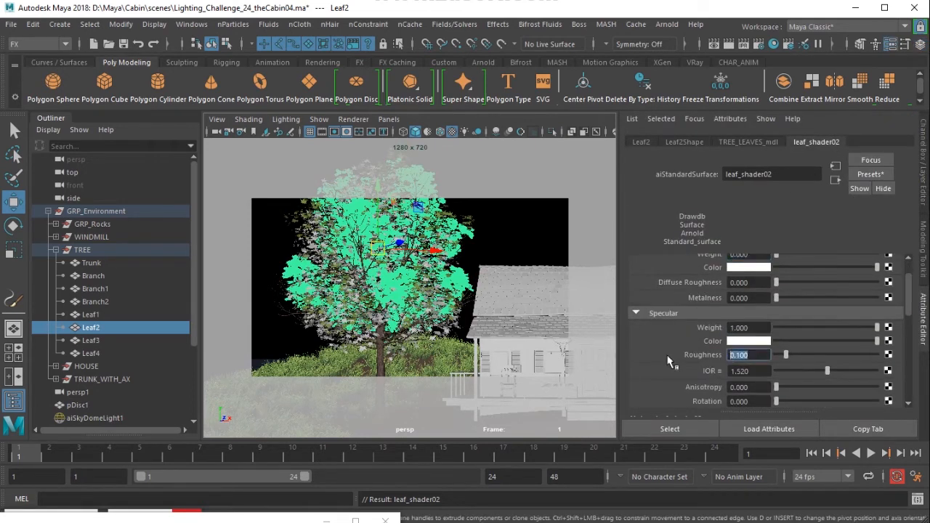
pyautogui.click(748, 328)
pyautogui.write('0.5')
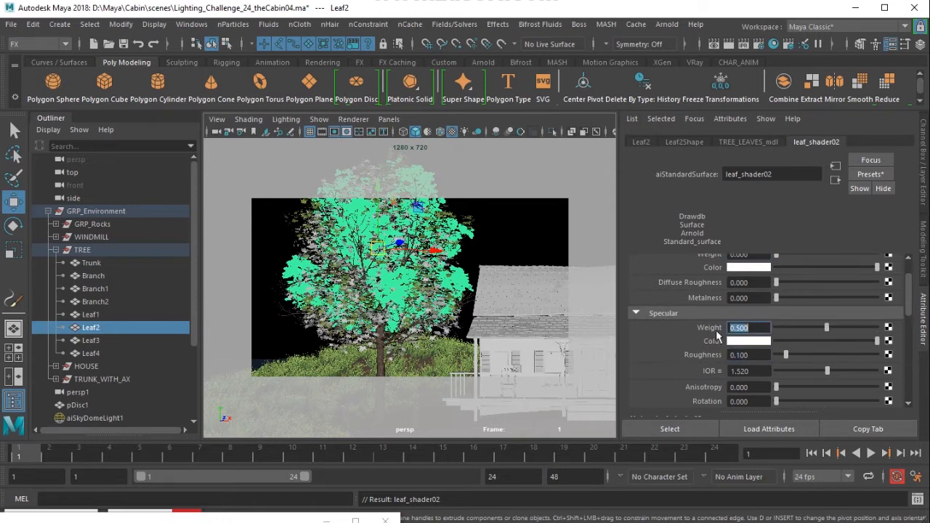
pyautogui.press('Tab')
pyautogui.write('0.5')
pyautogui.press('Return')
# Set the specular weight and specular roughness of Leaf1's leaf_shader01 to 0.5 each.
pyautogui.click(93, 315)
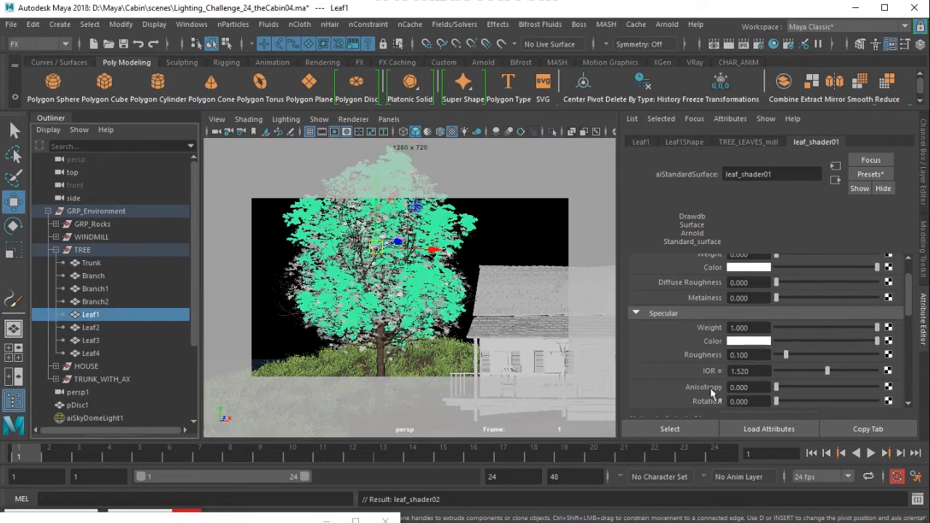
pyautogui.click(755, 327)
pyautogui.write('0.5')
pyautogui.press('Tab')
pyautogui.write('0.5')
pyautogui.press('Return')
# Set the subsurface weight of Leaf2's leaf_shader02 to 1 and its subsurface scale to 0.1.
pyautogui.click(86, 328)
pyautogui.scroll(-5, 757, 347)
pyautogui.click(765, 292)
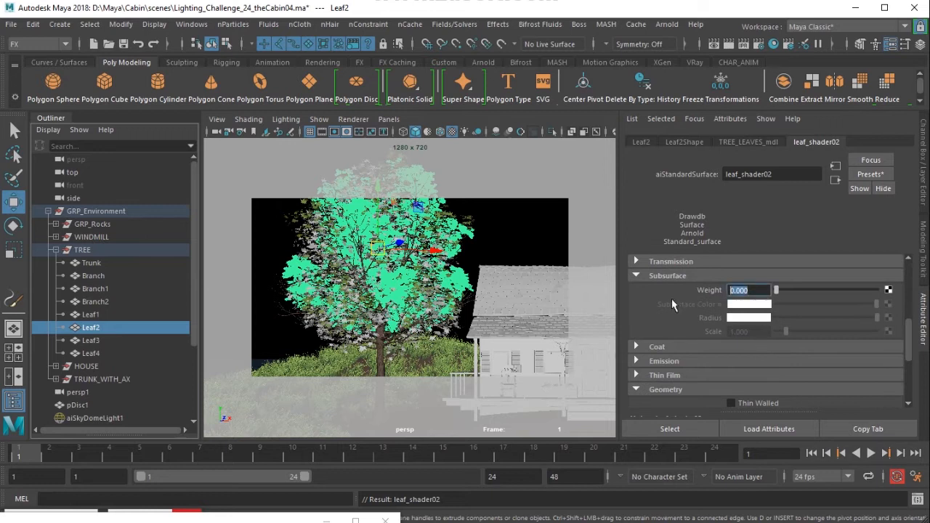
pyautogui.write('1')
pyautogui.press('Return')
pyautogui.click(754, 332)
pyautogui.write('0.1')
pyautogui.press('Return')
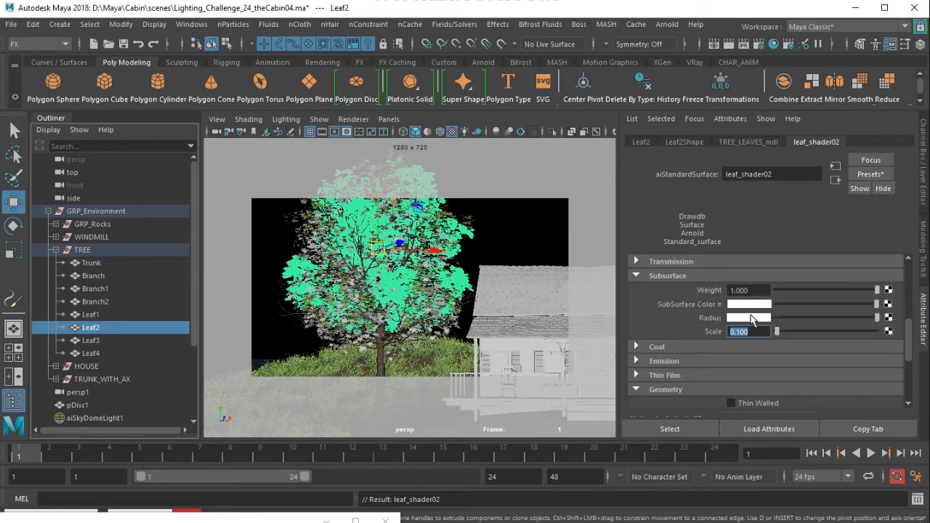
# Give leaf_shader02's subsurface radius and subsurface color the muted green and darken both.
pyautogui.click(751, 319)
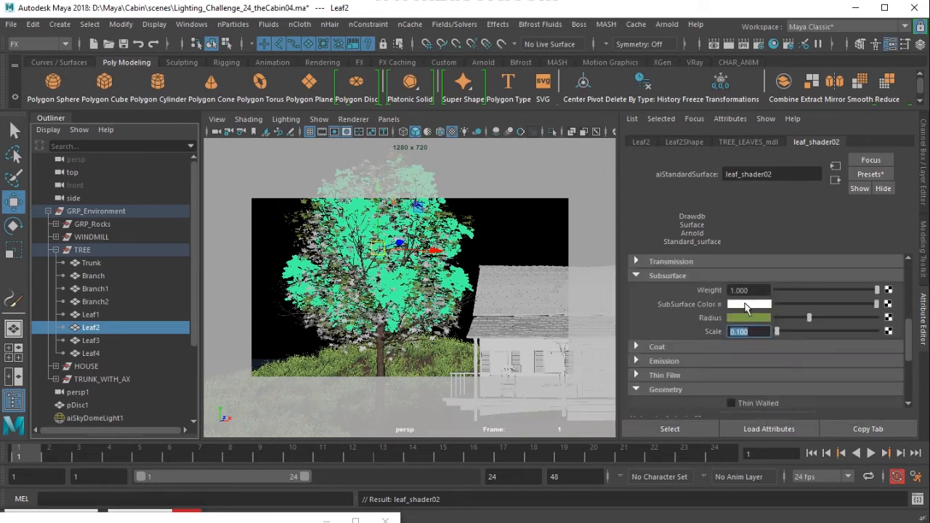
pyautogui.click(747, 308)
pyautogui.click(663, 295)
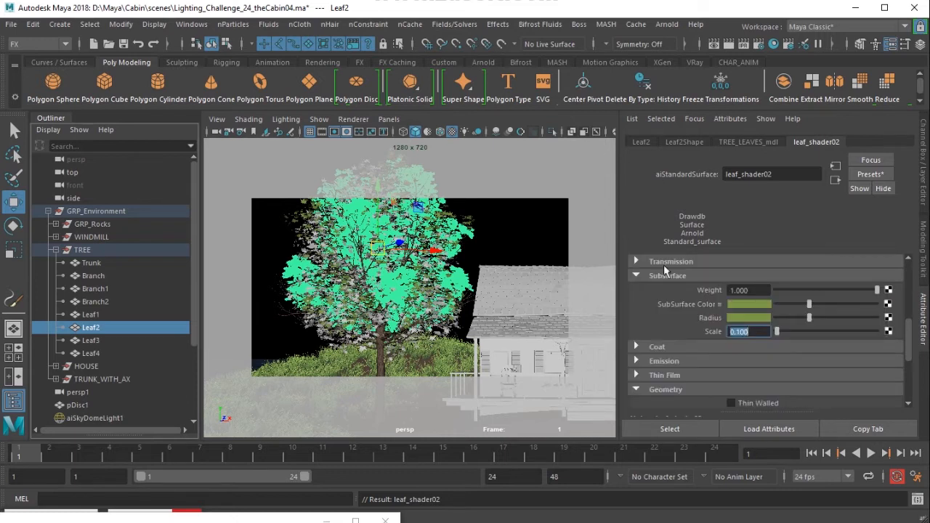
pyautogui.click(794, 318)
pyautogui.click(792, 303)
pyautogui.click(791, 318)
pyautogui.click(788, 304)
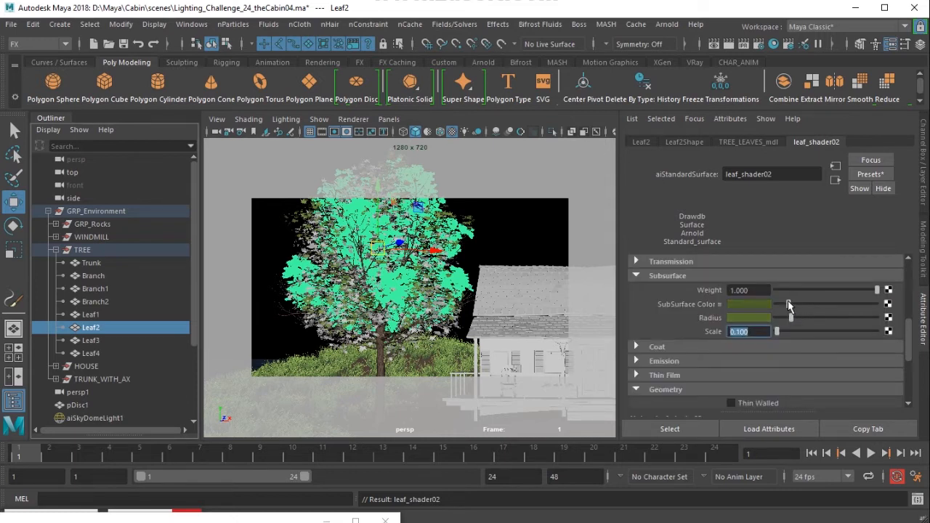
# Assign a new Arnold aiStandardSurface material to Leaf3 and name it leaf_shader03.
pyautogui.click(92, 341)
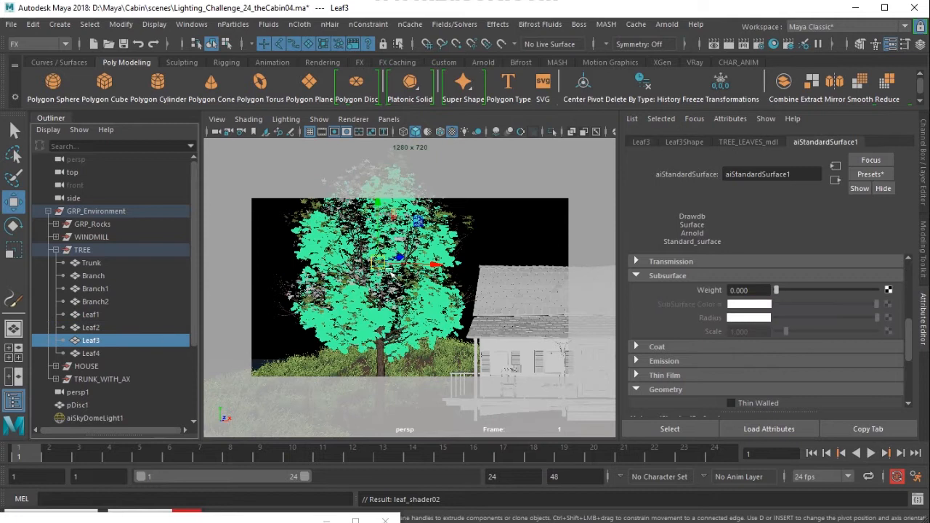
pyautogui.moveTo(392, 273); pyautogui.dragTo(407, 280, button='right')
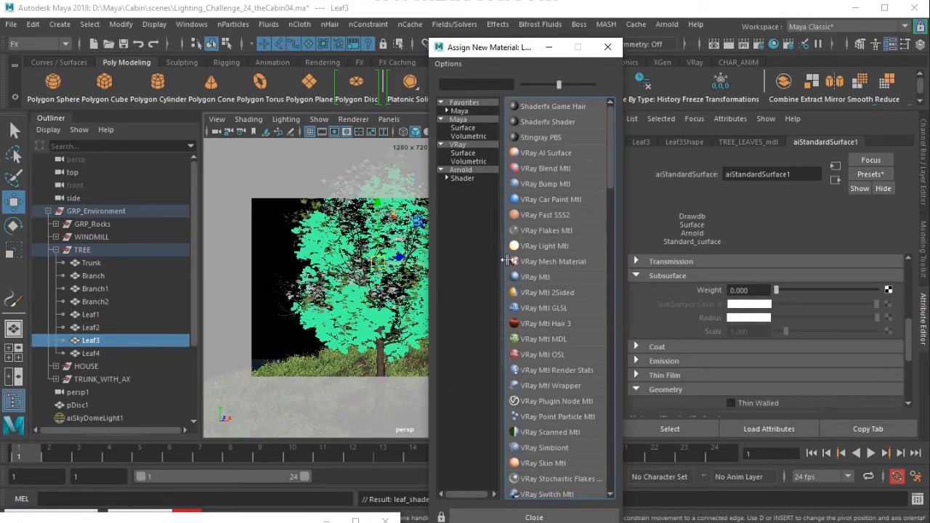
pyautogui.click(463, 178)
pyautogui.click(573, 201)
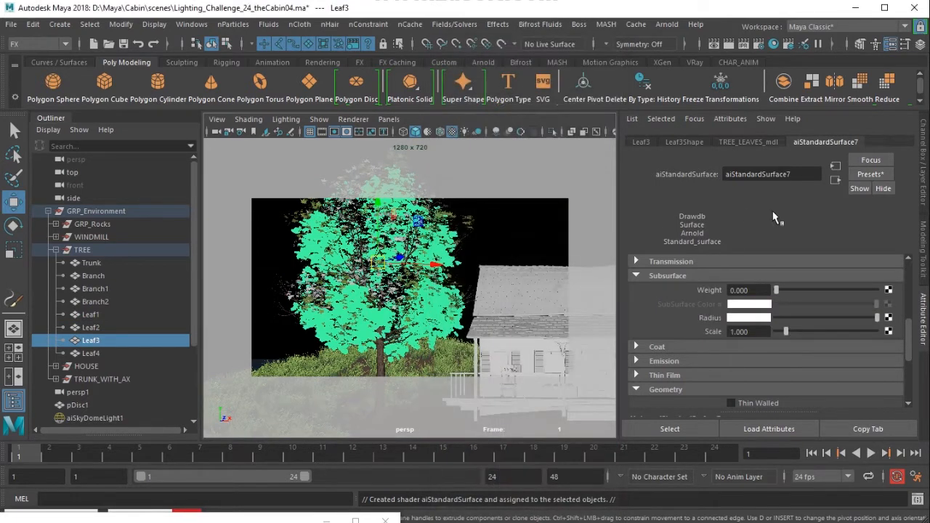
pyautogui.doubleClick(800, 175)
pyautogui.write('lea')
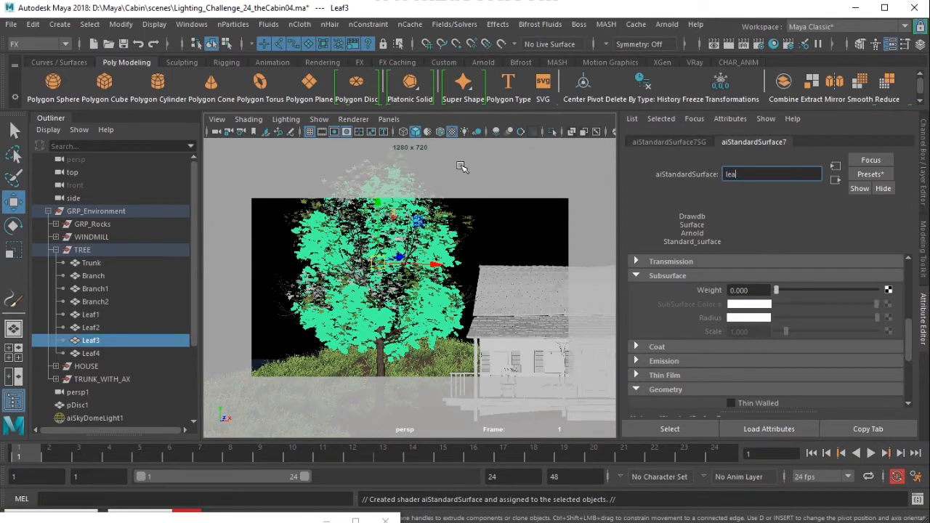
pyautogui.write('f_shader03')
pyautogui.press('Return')
# Set leaf_shader03's subsurface weight to 1 and subsurface scale to 0.1.
pyautogui.doubleClick(749, 290)
pyautogui.write('1')
pyautogui.press('Return')
pyautogui.doubleClick(744, 331)
pyautogui.write('0.1')
# Set leaf_shader03's subsurface color and subsurface radius to the same olive yellow.
pyautogui.click(753, 320)
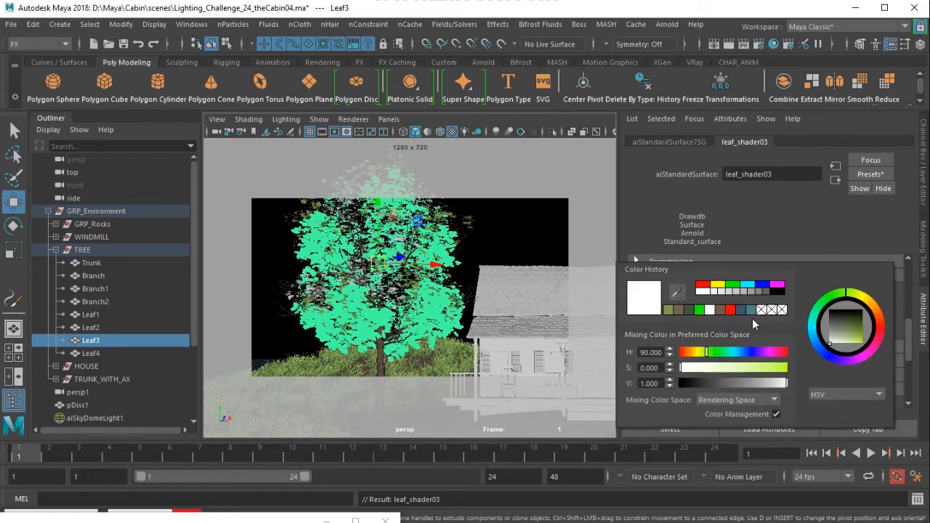
pyautogui.click(666, 308)
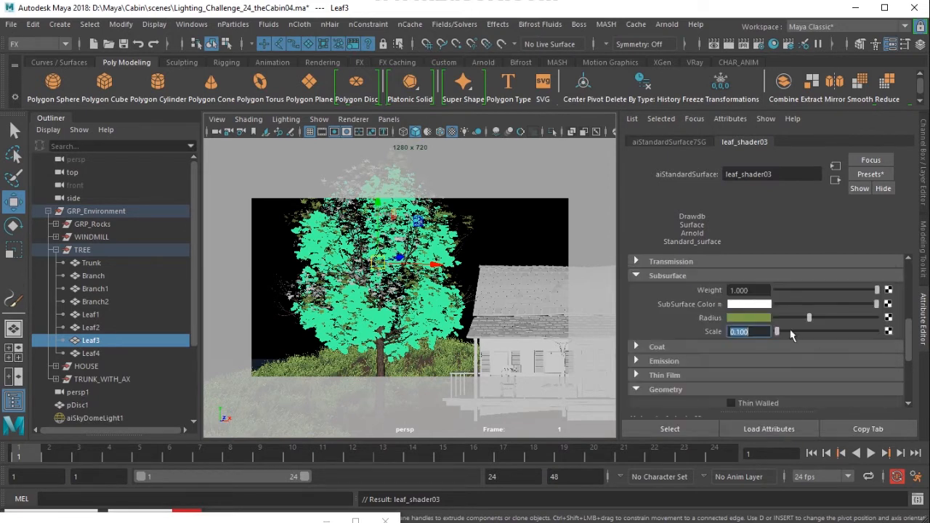
pyautogui.click(749, 302)
pyautogui.click(666, 292)
pyautogui.click(753, 317)
pyautogui.click(659, 298)
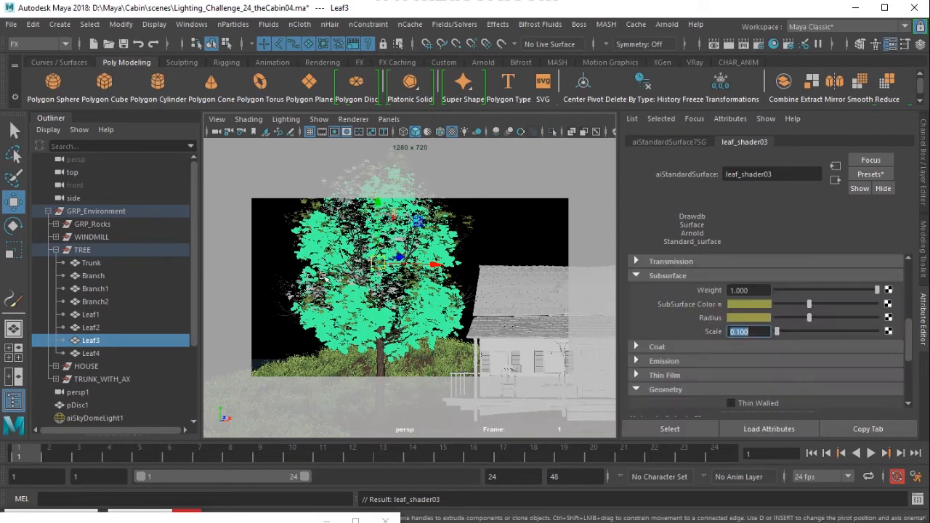
# Set leaf_shader03's specular weight and specular roughness on Leaf3 both to 0.5.
pyautogui.click(104, 354)
pyautogui.click(101, 342)
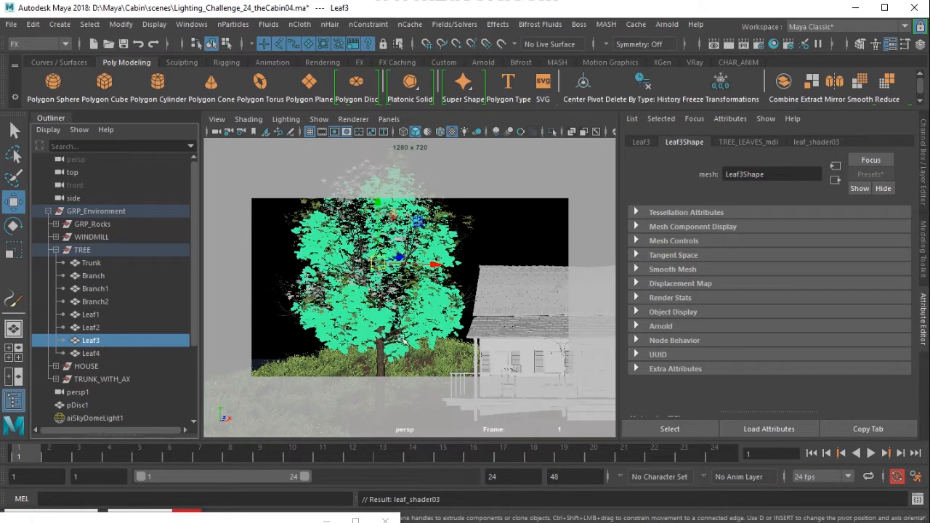
pyautogui.click(817, 142)
pyautogui.scroll(5, 741, 343)
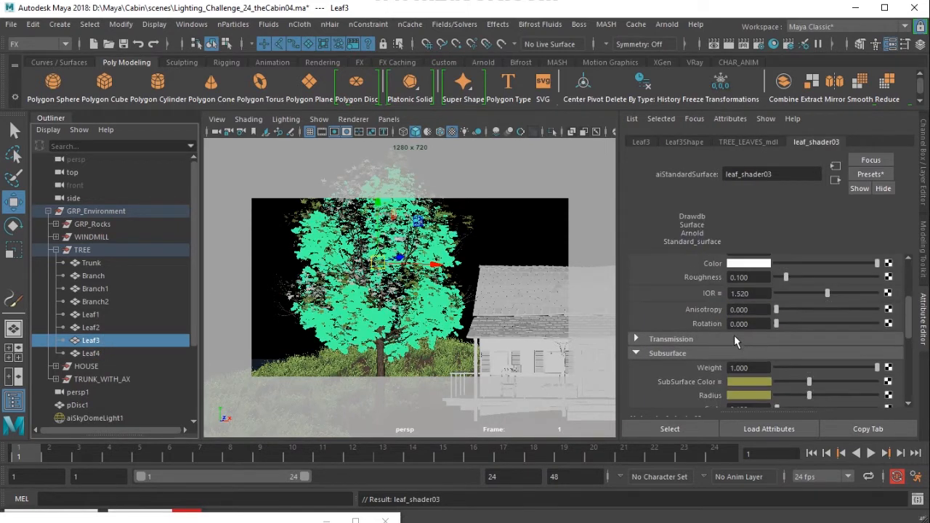
pyautogui.doubleClick(759, 328)
pyautogui.write('0.5')
pyautogui.press('Return')
pyautogui.press('Tab')
pyautogui.write('0.5')
pyautogui.press('Return')
# Try a specular weight and roughness of 0.5 on aiStandardSurface1, the material shared by Leaf4.
pyautogui.click(104, 355)
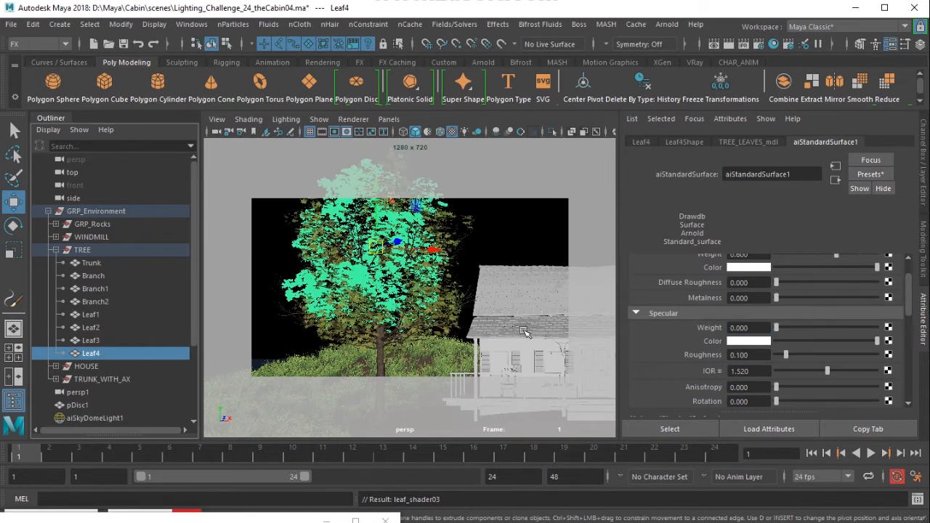
pyautogui.scroll(2, 739, 341)
pyautogui.doubleClick(739, 292)
pyautogui.scroll(-2, 742, 358)
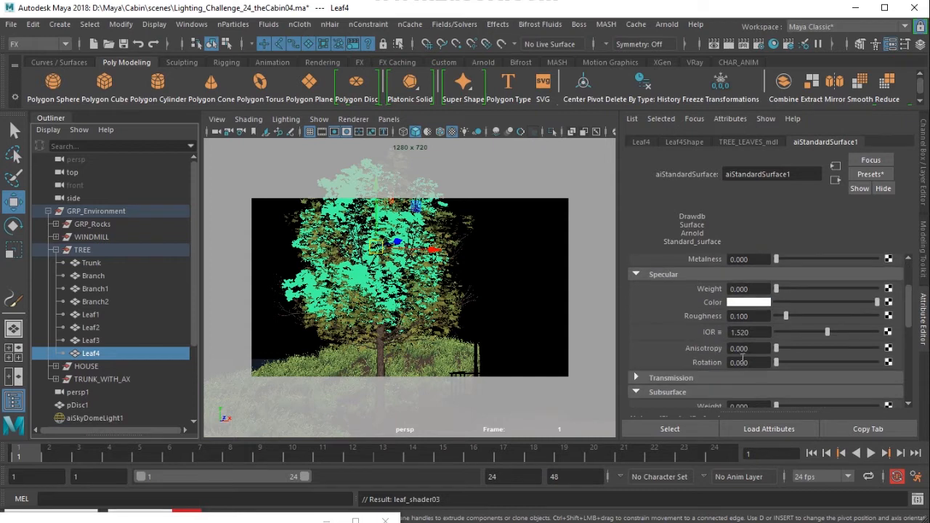
pyautogui.write('0.5')
pyautogui.press('Return')
pyautogui.click(755, 318)
pyautogui.write('0.5')
pyautogui.press('Return')
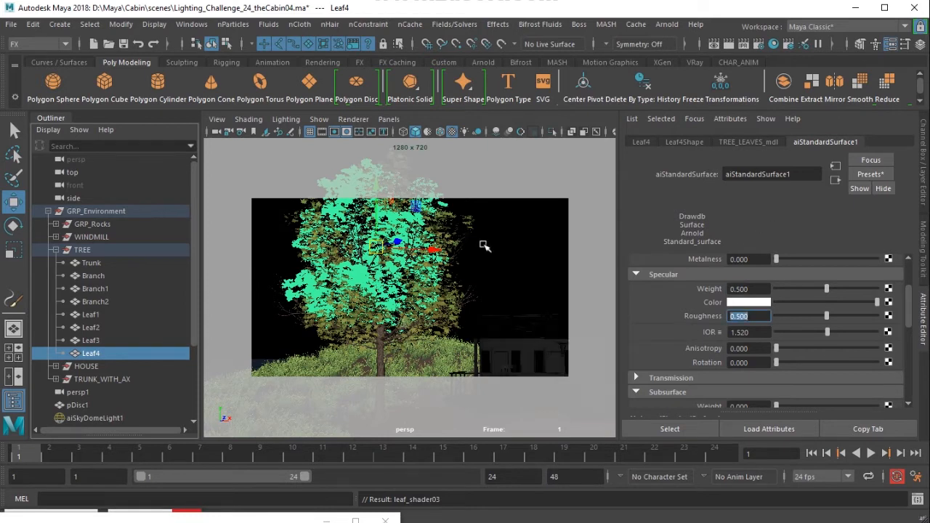
# Undo the specular weight and roughness edits on aiStandardSurface1.
pyautogui.hotkey('ctrl', 'z')
pyautogui.hotkey('ctrl', 'z')
pyautogui.hotkey('ctrl', 'z')
pyautogui.hotkey('ctrl', 'z')
pyautogui.hotkey('ctrl', 'z')
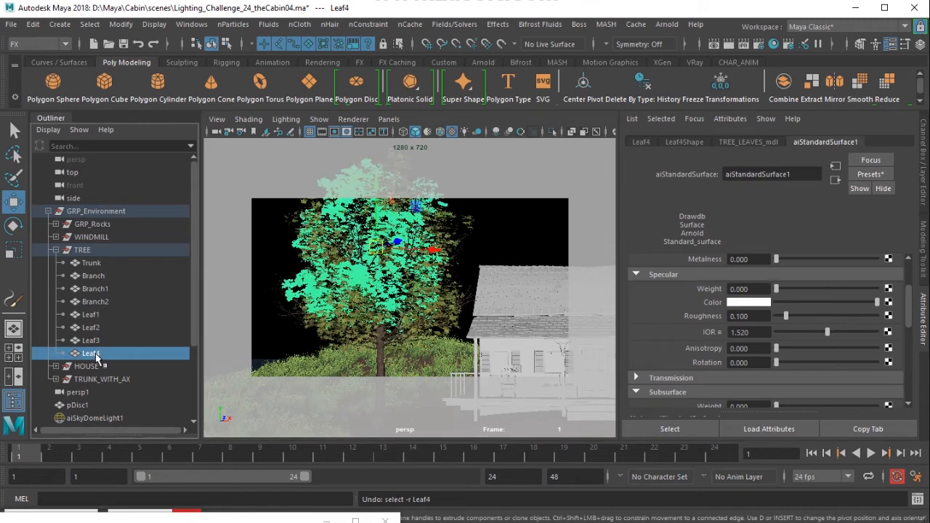
# Assign a new Arnold aiStandardSurface material to Leaf4.
pyautogui.click(98, 327)
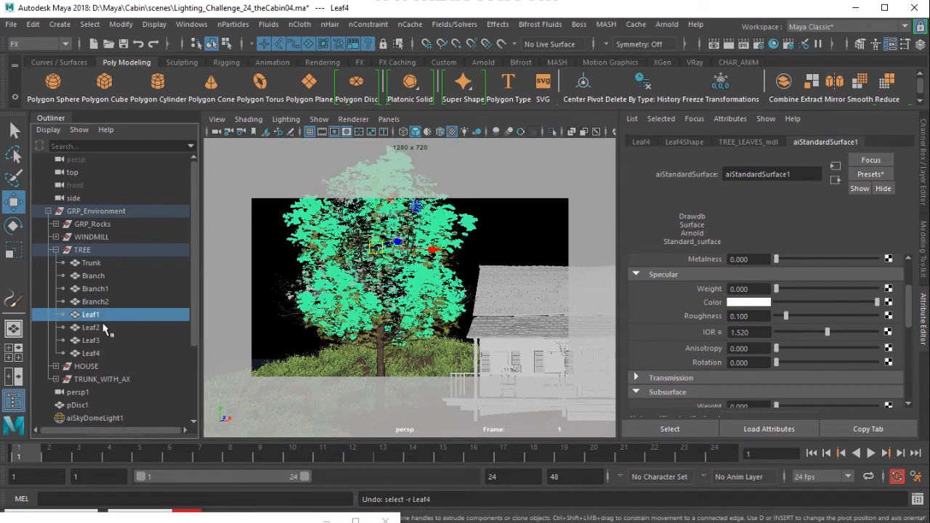
pyautogui.click(100, 339)
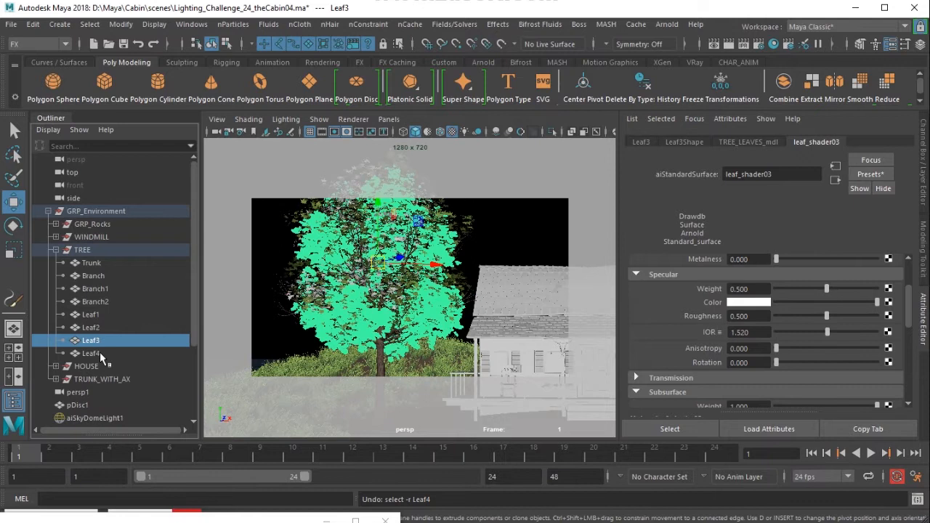
pyautogui.click(100, 351)
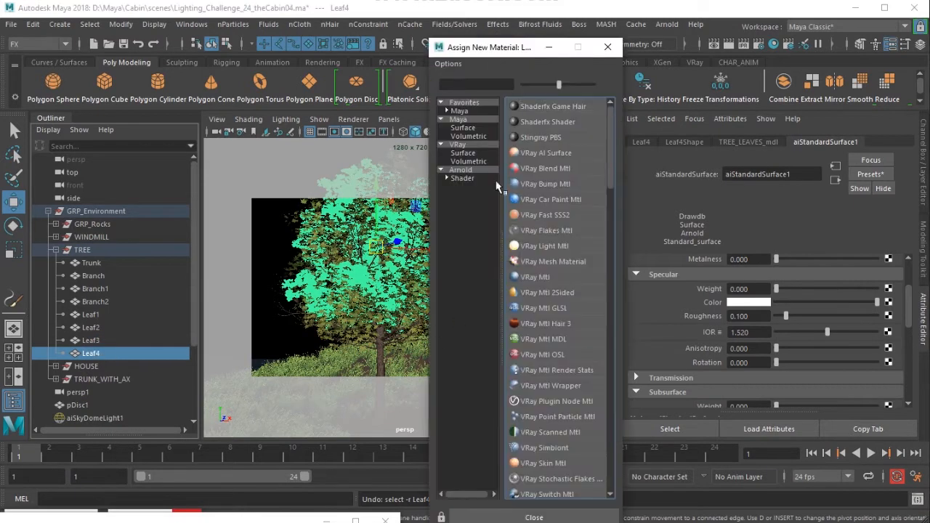
pyautogui.click(476, 179)
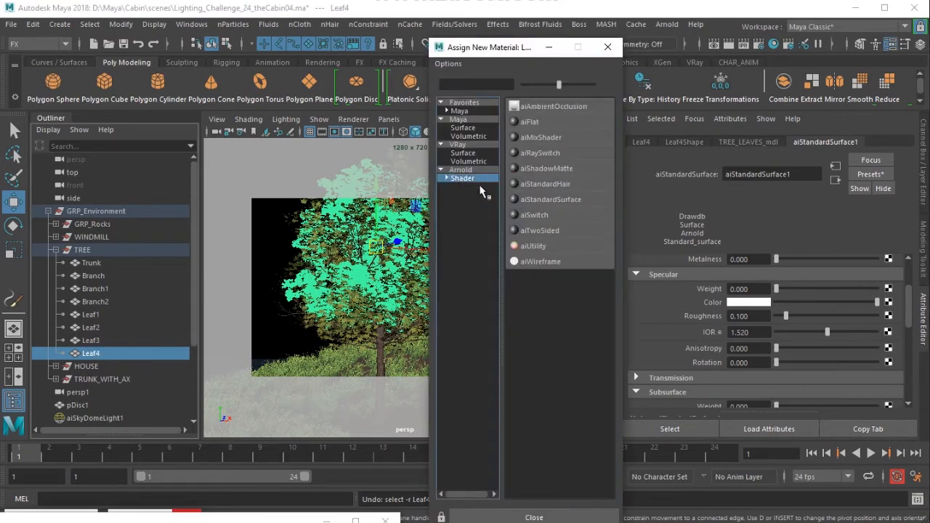
pyautogui.click(566, 198)
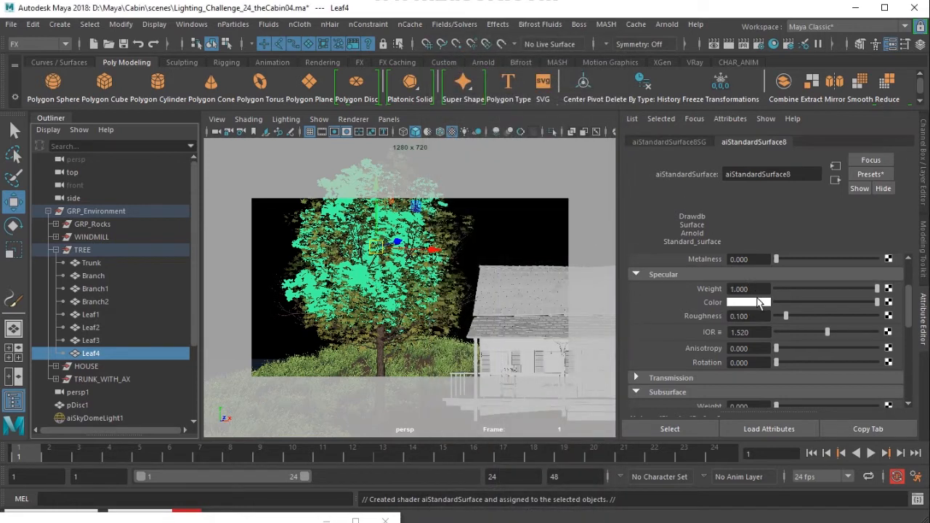
# Set the new Leaf4 material's base weight to 0 and its specular weight and roughness to 0.5.
pyautogui.scroll(3, 762, 286)
pyautogui.moveTo(751, 293); pyautogui.dragTo(729, 295)
pyautogui.write('0.5')
pyautogui.press('Return')
pyautogui.write('0')
pyautogui.press('Return')
pyautogui.moveTo(750, 367); pyautogui.dragTo(729, 393)
pyautogui.write('0.5')
pyautogui.press('Return')
pyautogui.write('0.5')
pyautogui.press('Return')
pyautogui.scroll(-3, 727, 373)
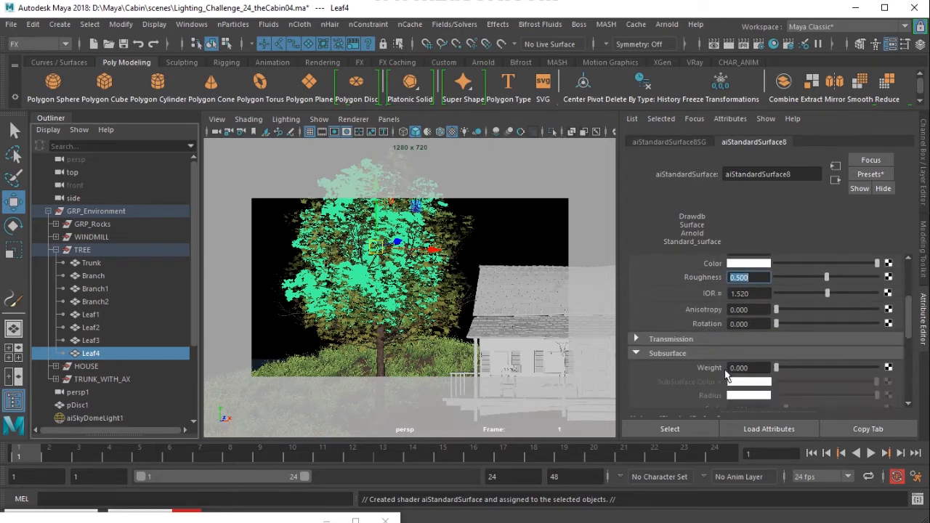
# Set the Leaf4 material's subsurface weight to 1 and subsurface scale to 0.1.
pyautogui.moveTo(755, 367); pyautogui.dragTo(729, 369)
pyautogui.write('1')
pyautogui.press('Return')
pyautogui.scroll(-3, 730, 369)
pyautogui.moveTo(753, 332); pyautogui.dragTo(739, 327)
pyautogui.write('0.1')
pyautogui.press('Return')
# Give the Leaf4 material's subsurface radius the olive yellow and its subsurface color a warmer variant with hue about 48.
pyautogui.click(748, 318)
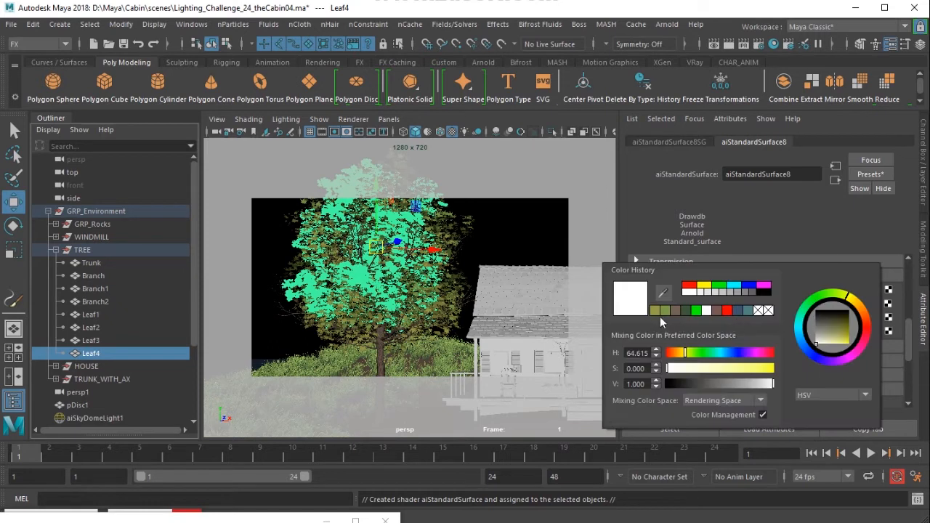
pyautogui.click(749, 304)
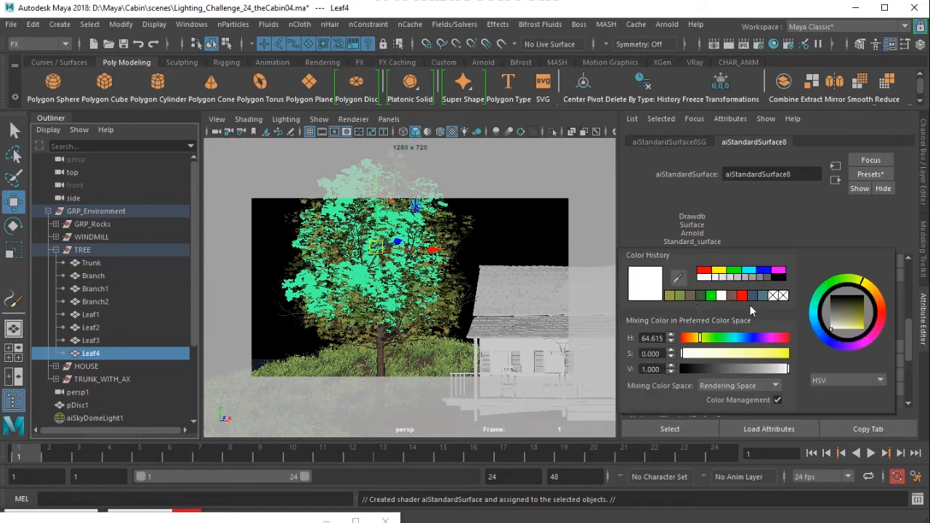
pyautogui.click(669, 295)
pyautogui.moveTo(693, 338); pyautogui.dragTo(698, 339)
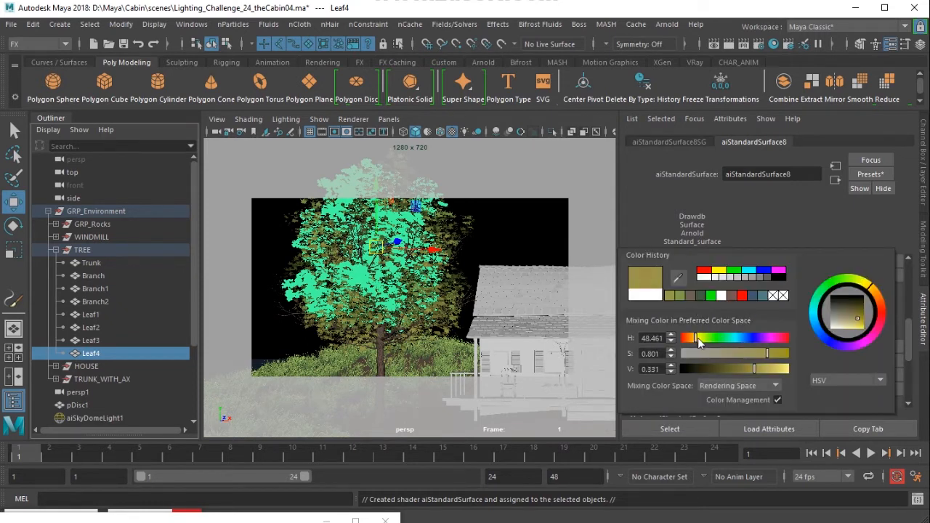
# Look through the persp1 camera in the viewport and bring up the Arnold RenderView.
pyautogui.click(388, 119)
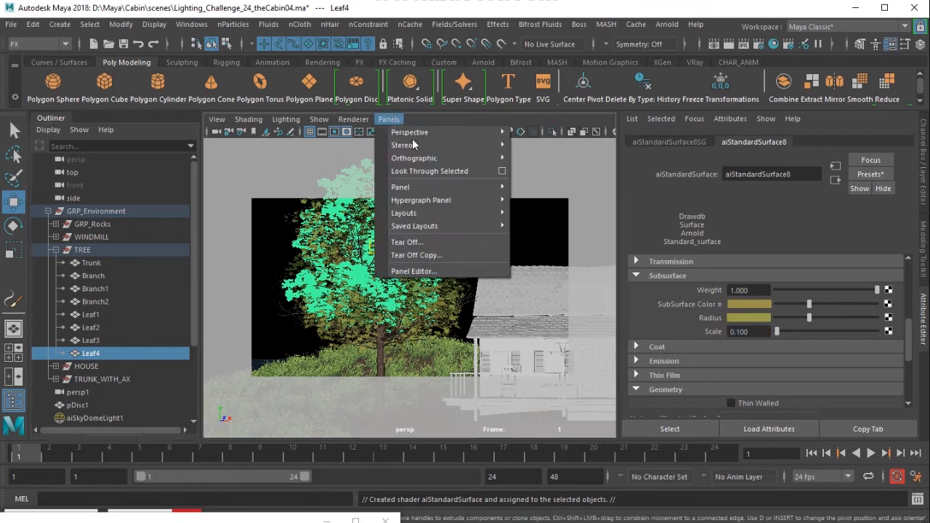
pyautogui.moveTo(436, 132)
pyautogui.click(538, 144)
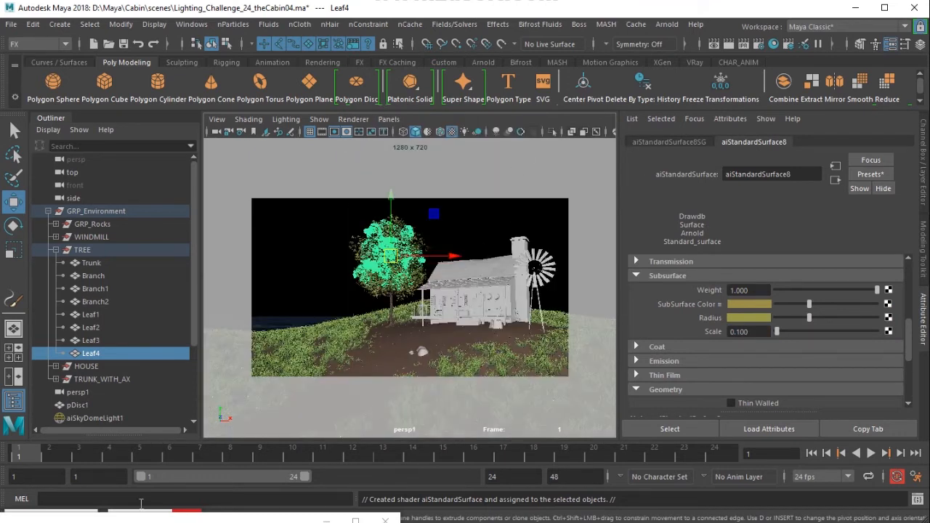
pyautogui.click(127, 516)
pyautogui.click(494, 105)
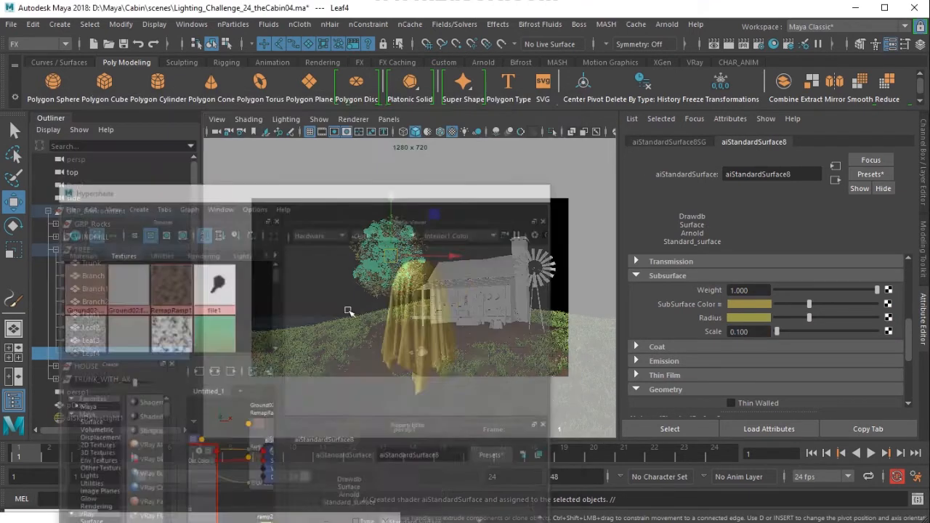
pyautogui.click(128, 515)
pyautogui.moveTo(452, 212); pyautogui.dragTo(519, 61)
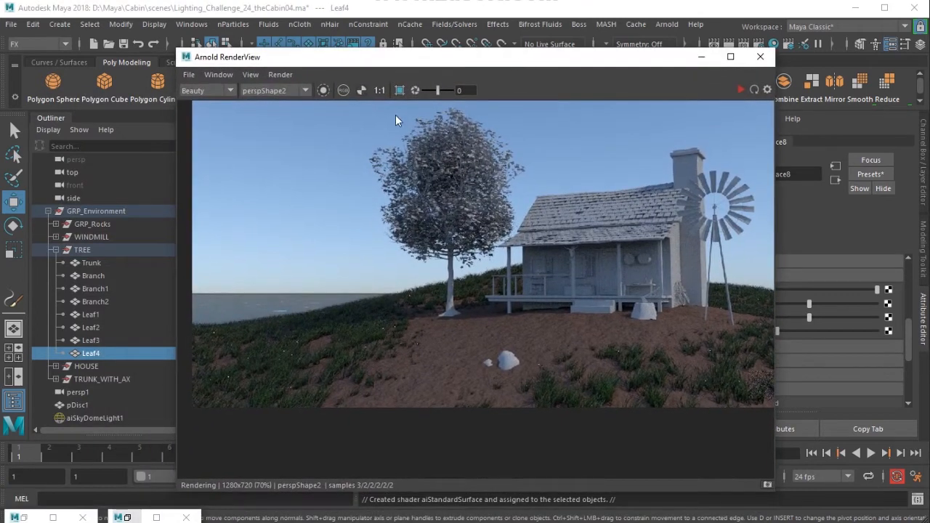
# Render a crop region drawn around the whole tree, stop the render and minimize the Arnold RenderView.
pyautogui.click(400, 91)
pyautogui.moveTo(363, 111); pyautogui.dragTo(520, 324)
pyautogui.moveTo(518, 115); pyautogui.dragTo(526, 99)
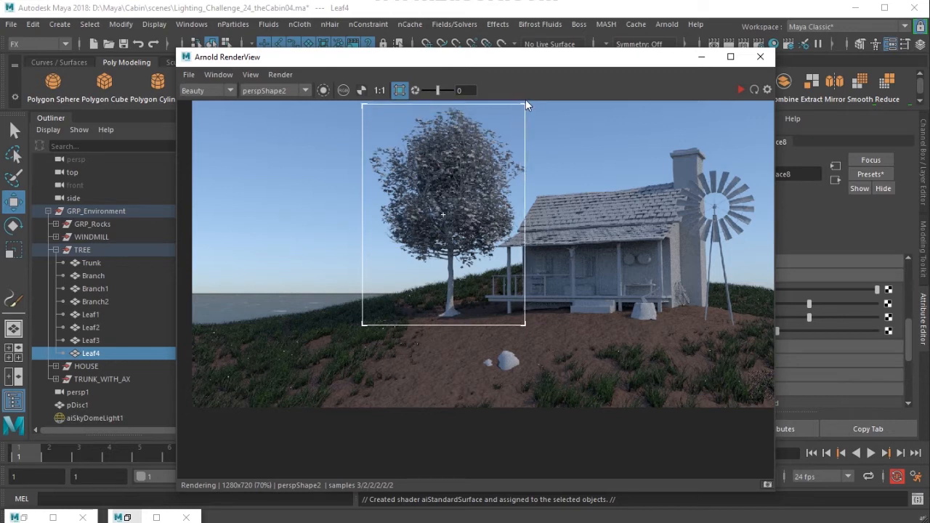
pyautogui.click(742, 90)
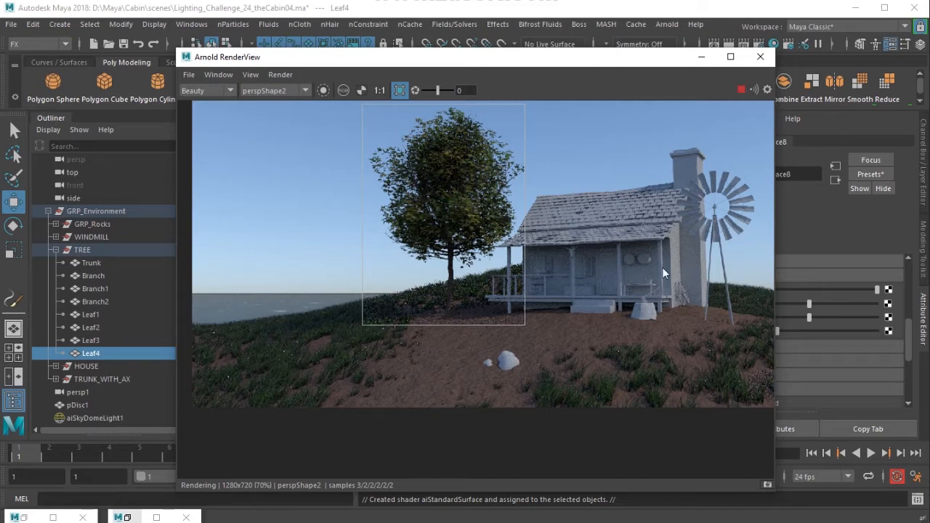
pyautogui.click(741, 89)
pyautogui.click(701, 56)
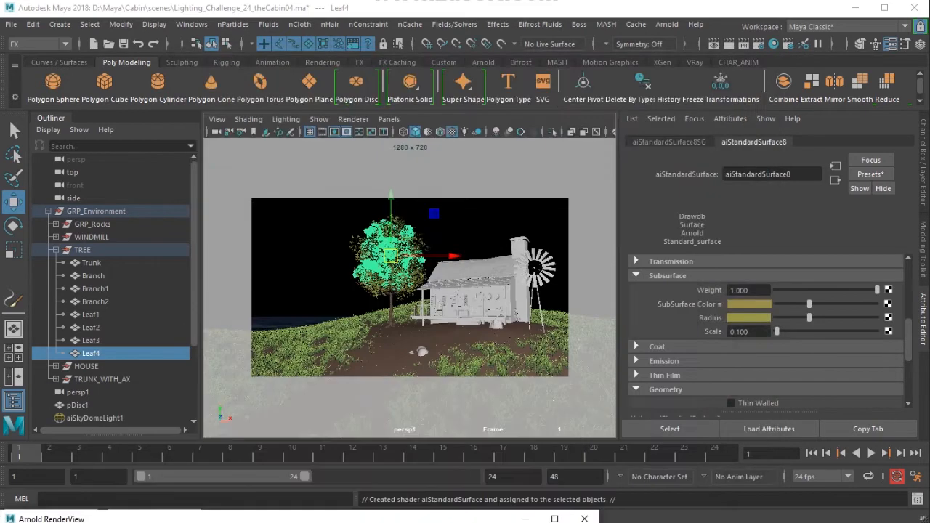
# Select both roof shingle meshes through the persp camera and assign them a new Arnold aiStandardSurface material.
pyautogui.click(478, 276)
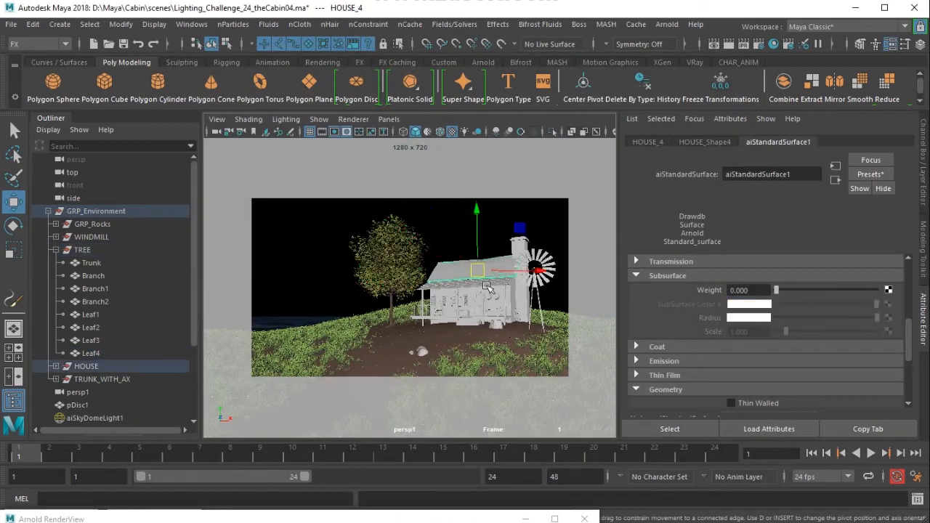
pyautogui.click(451, 270)
pyautogui.click(389, 119)
pyautogui.moveTo(414, 129)
pyautogui.click(552, 132)
pyautogui.keyDown('alt'); pyautogui.moveTo(477, 324); pyautogui.dragTo(467, 279); pyautogui.keyUp('alt')
pyautogui.keyDown('shift'); pyautogui.click(466, 275); pyautogui.keyUp('shift')
pyautogui.keyDown('alt'); pyautogui.moveTo(466, 275); pyautogui.dragTo(436, 317, button='middle'); pyautogui.keyUp('alt')
pyautogui.keyDown('alt'); pyautogui.moveTo(436, 317); pyautogui.dragTo(487, 317); pyautogui.keyUp('alt')
pyautogui.press('g')
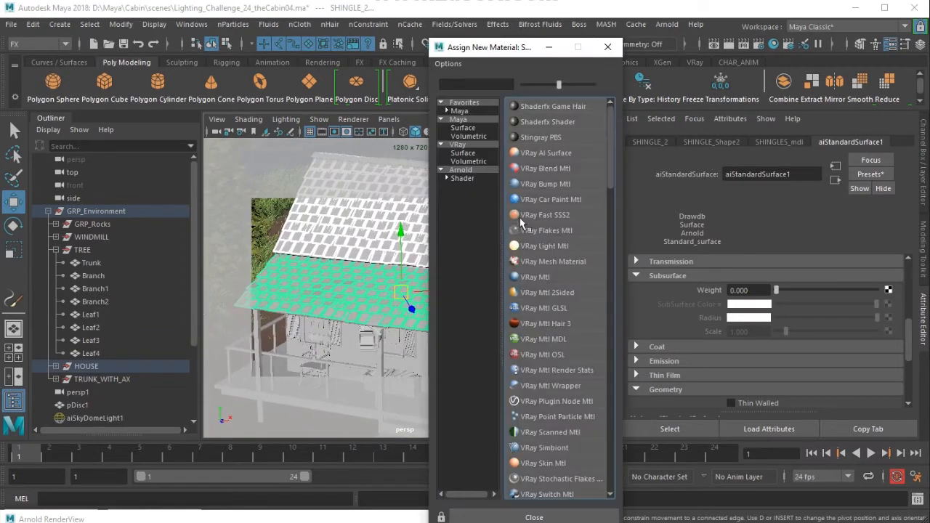
pyautogui.click(462, 178)
pyautogui.click(568, 199)
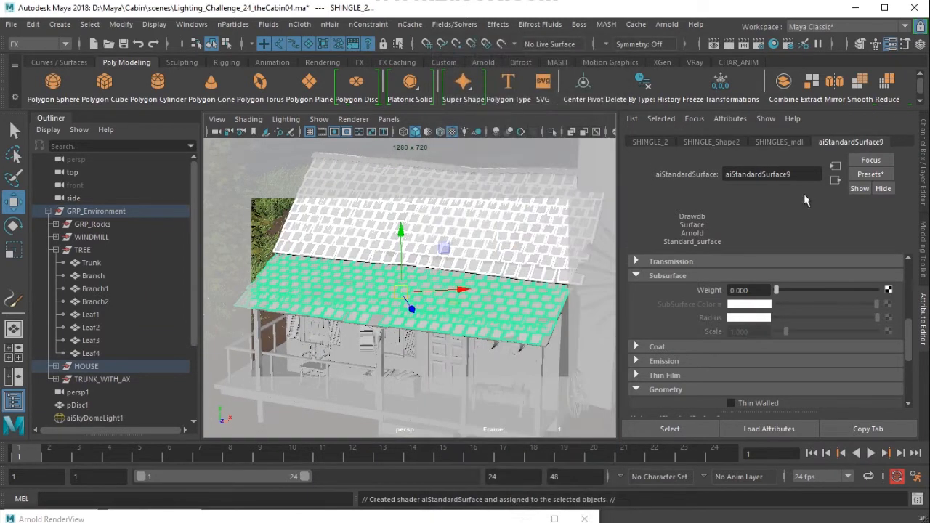
# Name the shingles' new material roof tiles.
pyautogui.doubleClick(809, 175)
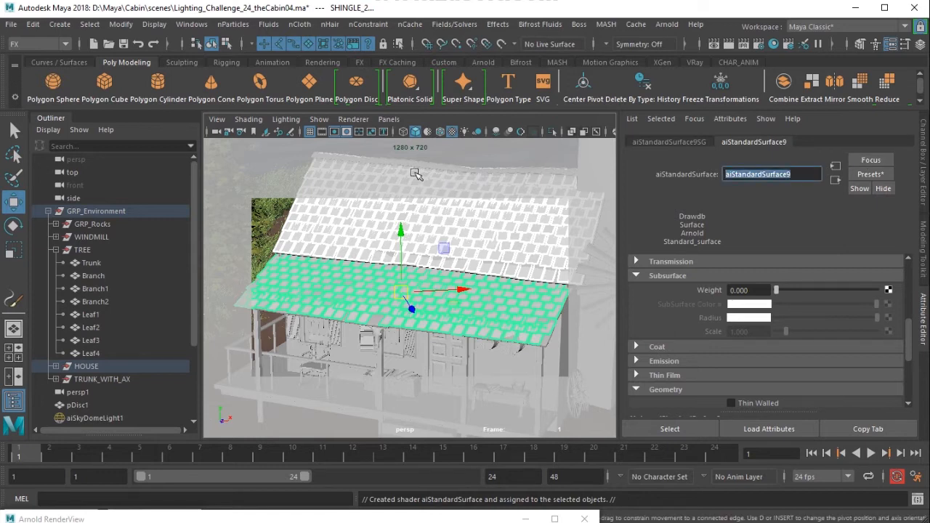
pyautogui.write('roo')
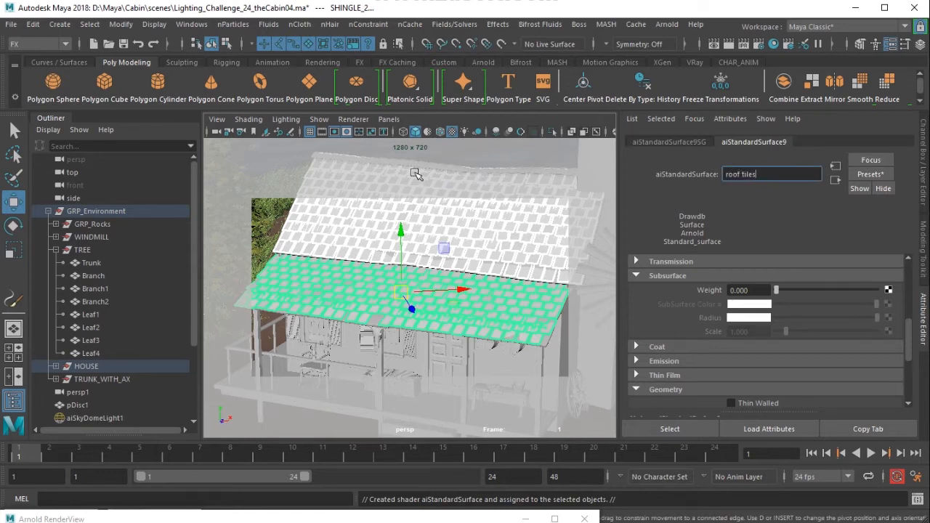
pyautogui.write('f tiles')
pyautogui.press('Return')
# Switch to the Modeling toolset and open the UV Editor for the two shingle meshes.
pyautogui.keyDown('alt'); pyautogui.moveTo(404, 284); pyautogui.dragTo(455, 310); pyautogui.keyUp('alt')
pyautogui.scroll(3, 863, 338)
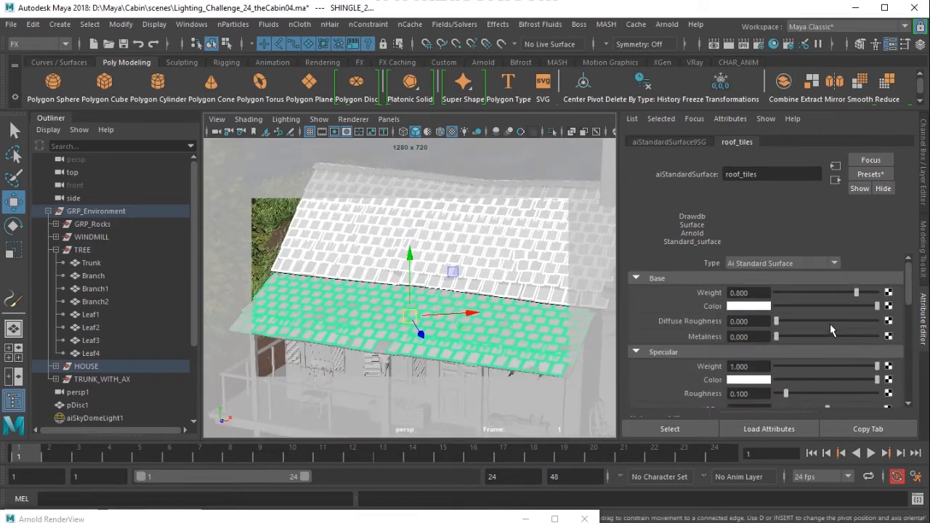
pyautogui.click(25, 45)
pyautogui.click(26, 58)
pyautogui.click(497, 24)
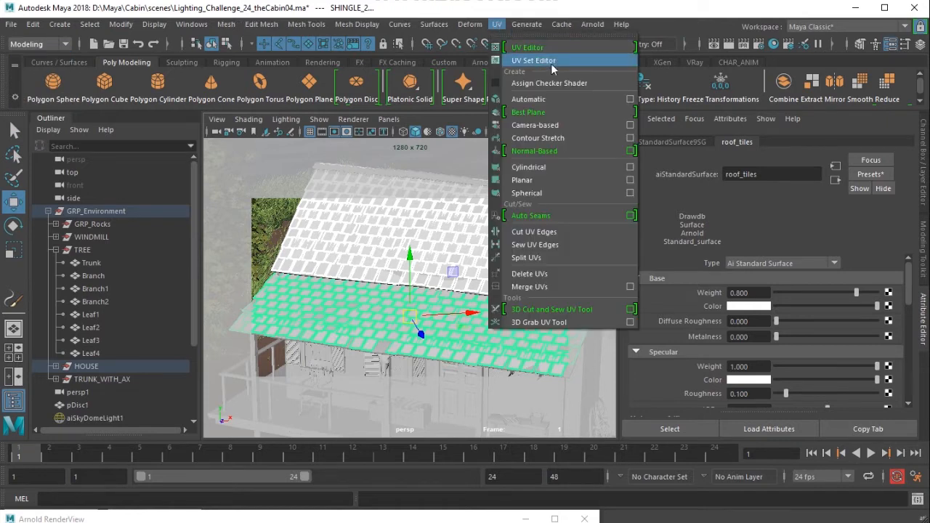
pyautogui.click(557, 49)
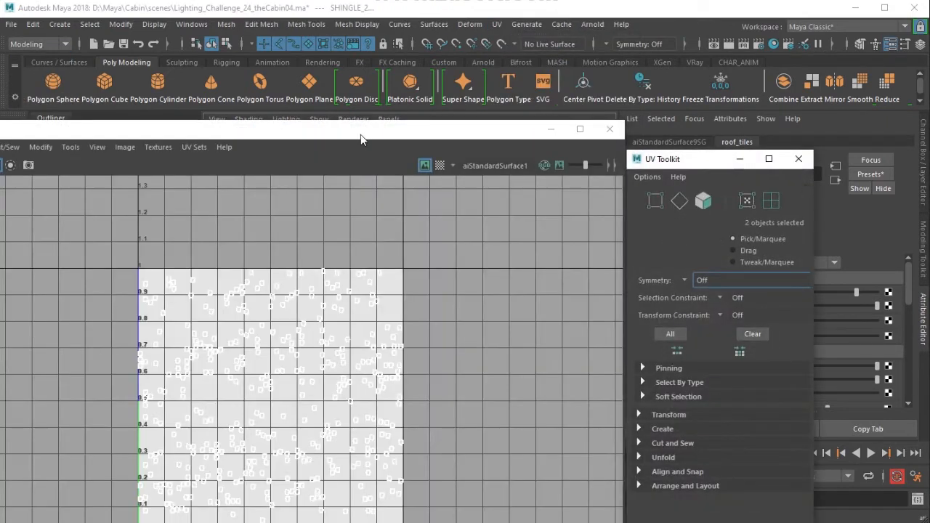
pyautogui.moveTo(361, 138); pyautogui.dragTo(727, 54)
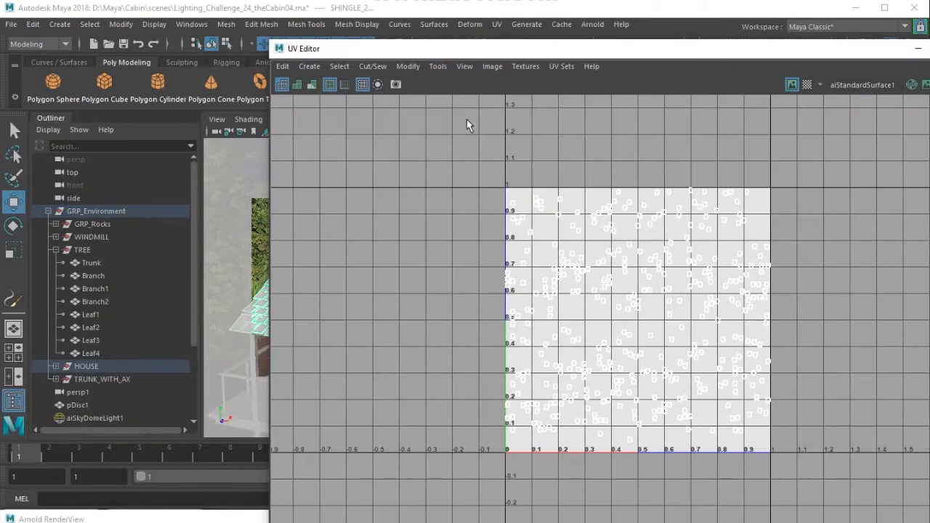
# Lay out the shingle UV shells to fill the 0 to 1 space and close the UV Editor and UV Toolkit.
pyautogui.click(408, 66)
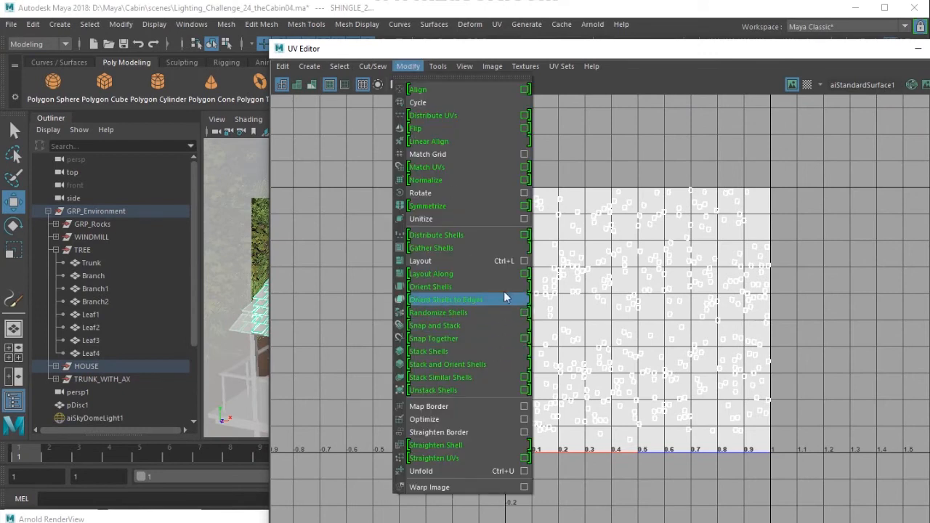
pyautogui.click(524, 266)
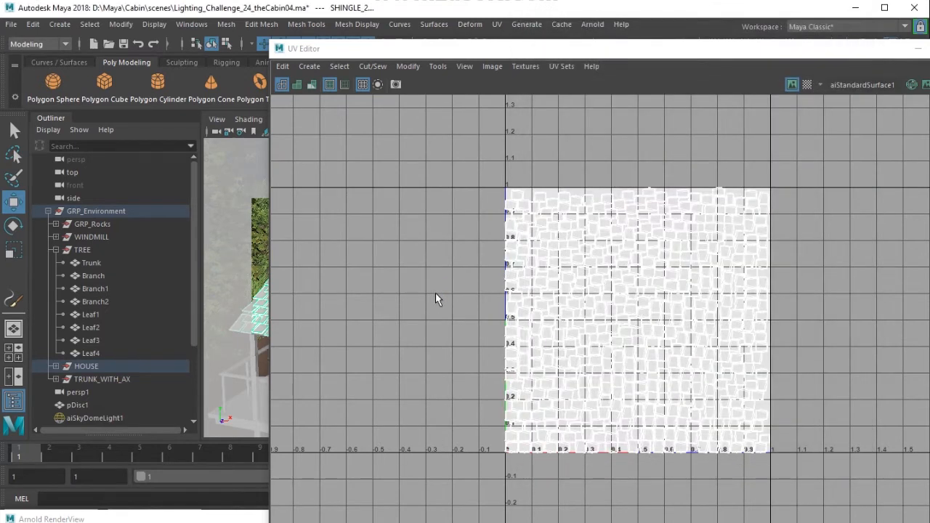
pyautogui.moveTo(874, 56); pyautogui.dragTo(538, 130)
pyautogui.click(640, 126)
pyautogui.click(795, 159)
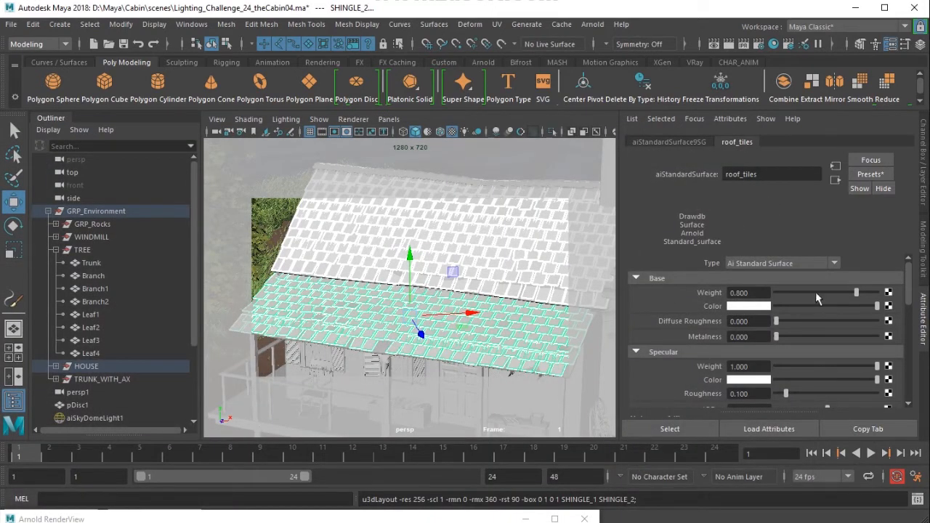
# Connect a 2D fractal texture to the base color of the roof tiles material.
pyautogui.click(888, 306)
pyautogui.moveTo(438, 151); pyautogui.dragTo(549, 68)
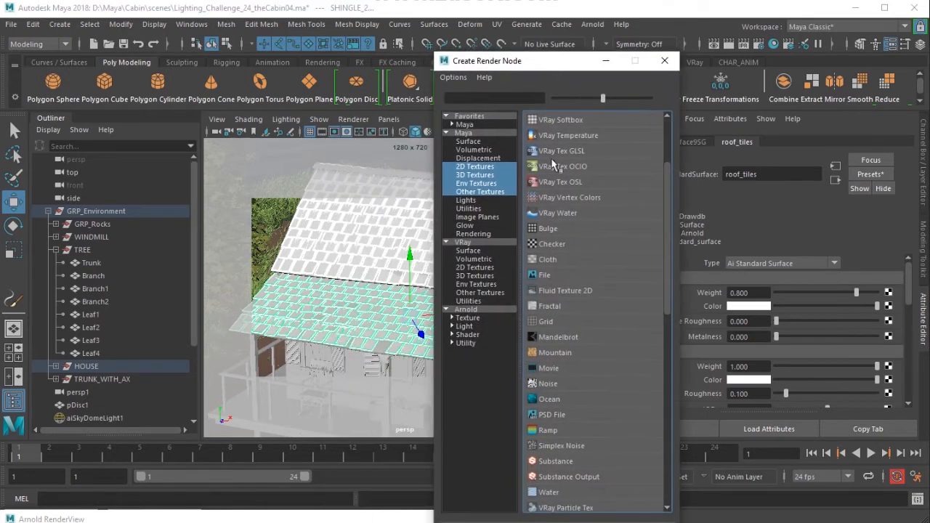
pyautogui.click(475, 167)
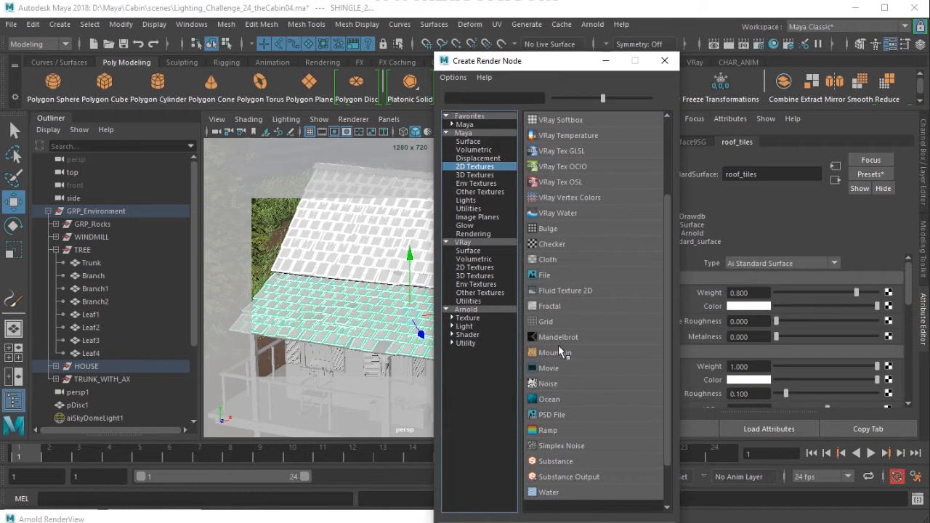
pyautogui.click(551, 307)
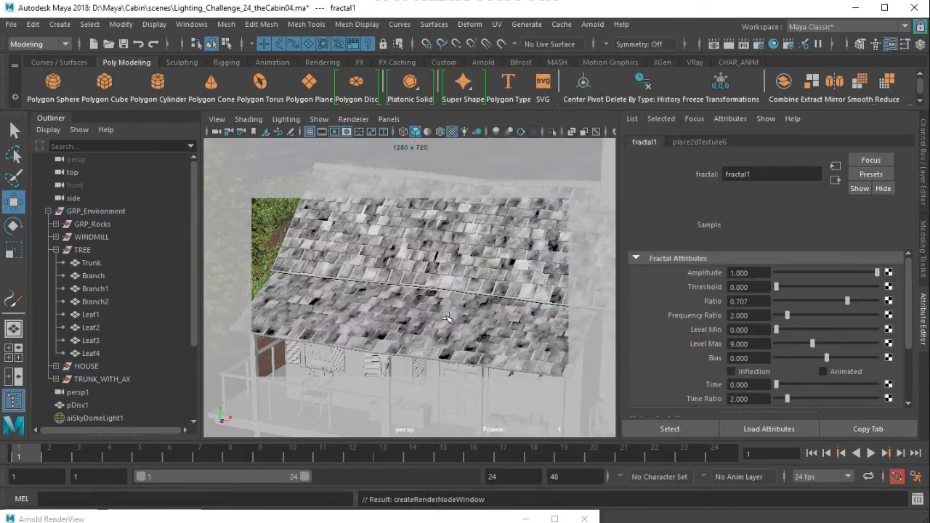
# Insert a color remap ramp in the fractal texture's effects.
pyautogui.moveTo(438, 305)
pyautogui.keyDown('alt'); pyautogui.mouseDown()
pyautogui.moveTo(465, 313)
pyautogui.moveTo(436, 294)
pyautogui.mouseUp(); pyautogui.keyUp('alt')
pyautogui.scroll(-3, 768, 375)
pyautogui.scroll(-1, 768, 374)
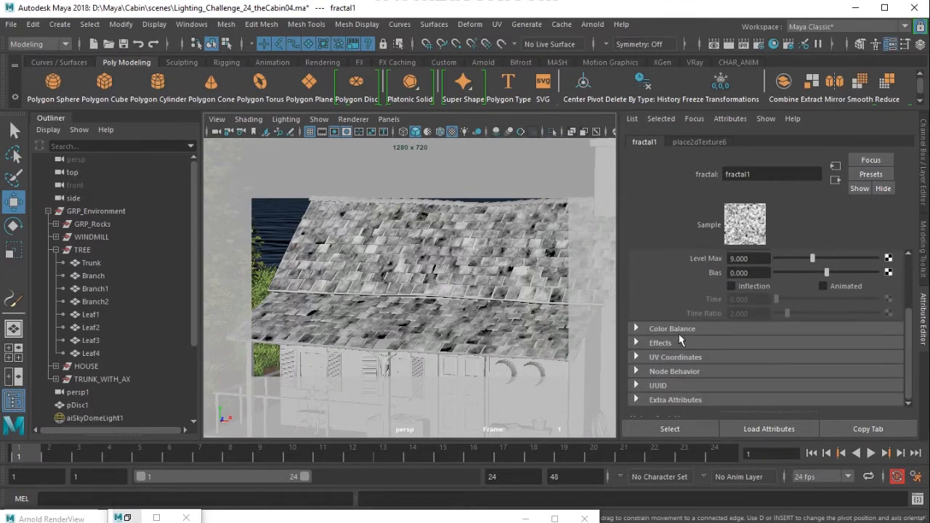
pyautogui.click(681, 328)
pyautogui.click(681, 327)
pyautogui.click(677, 342)
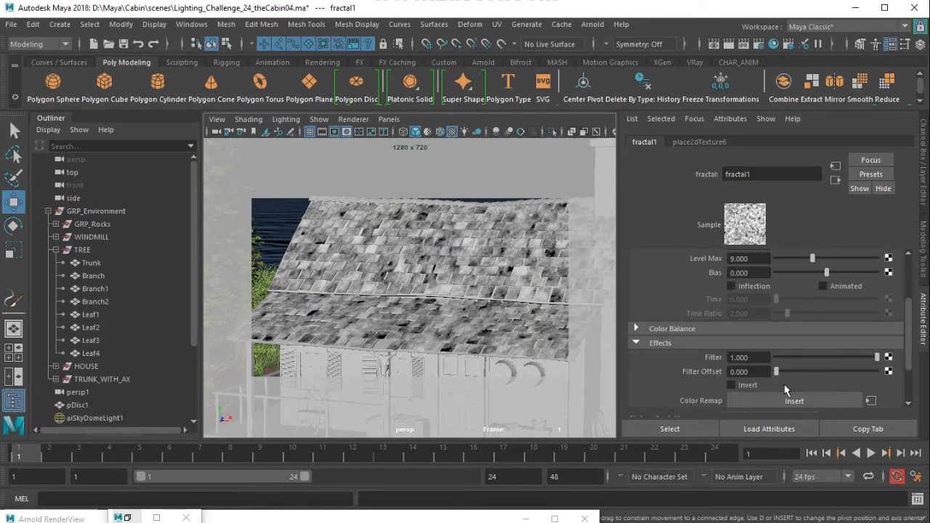
pyautogui.click(821, 401)
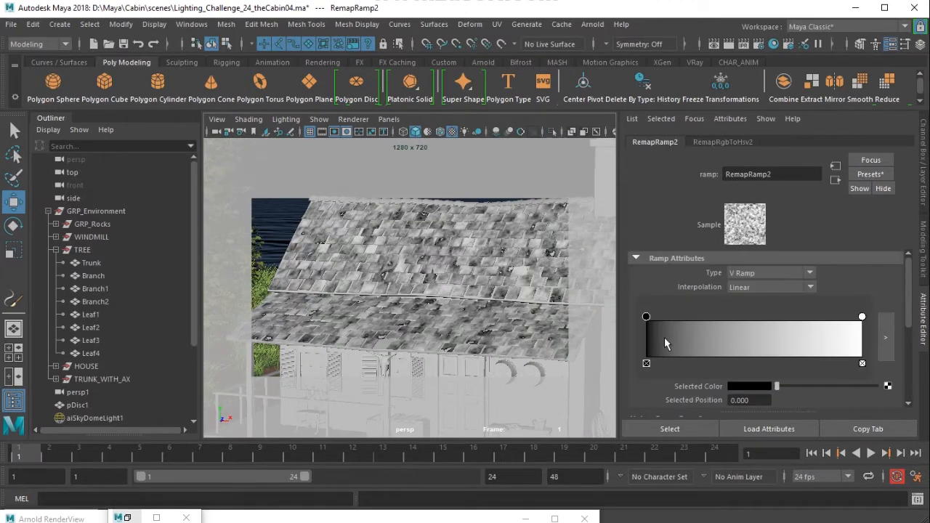
# Set the remap ramp's first color to a dark muted red with hue 360, saturation 0.724 and value 0.121.
pyautogui.click(750, 389)
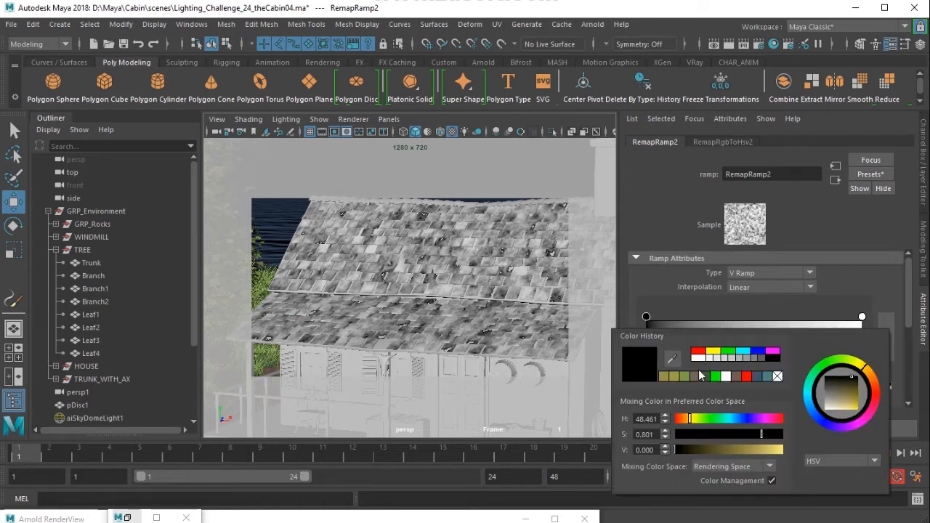
pyautogui.click(698, 352)
pyautogui.click(729, 451)
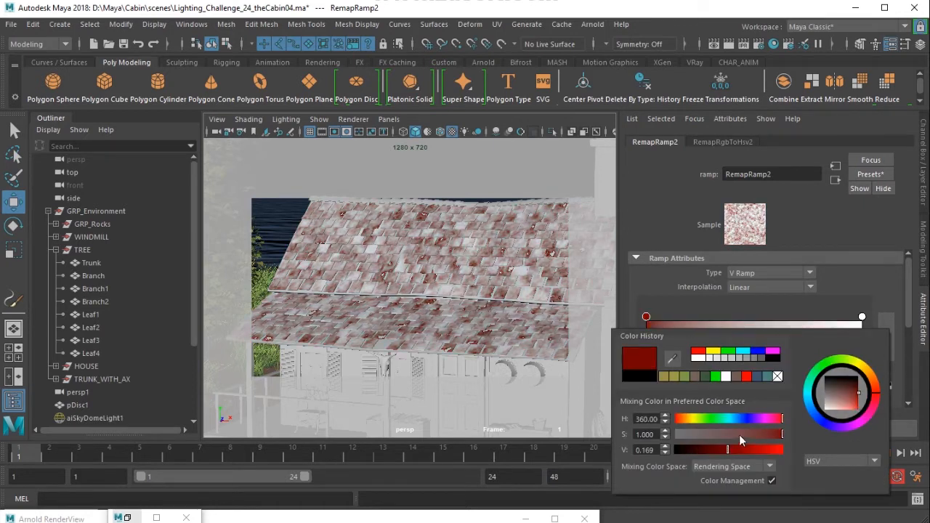
pyautogui.click(753, 434)
pyautogui.click(720, 450)
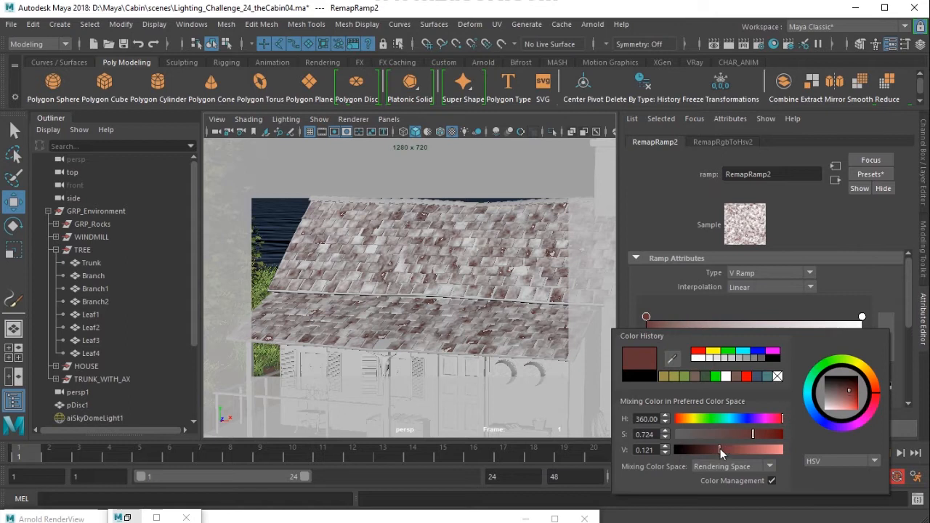
# Set the ramp's end color to a slightly more orange dark reddish brown, based on the saved muted red.
pyautogui.click(861, 317)
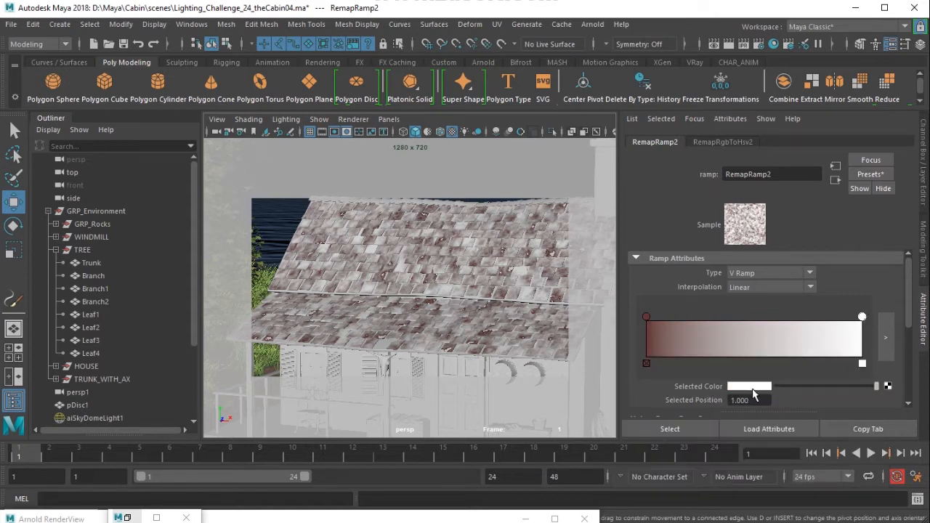
pyautogui.click(760, 387)
pyautogui.click(675, 374)
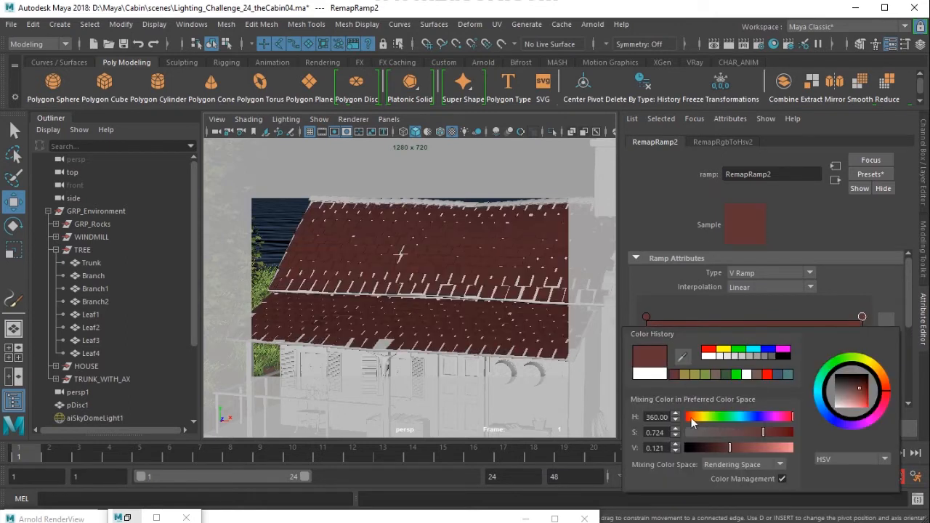
pyautogui.moveTo(694, 417); pyautogui.dragTo(691, 417)
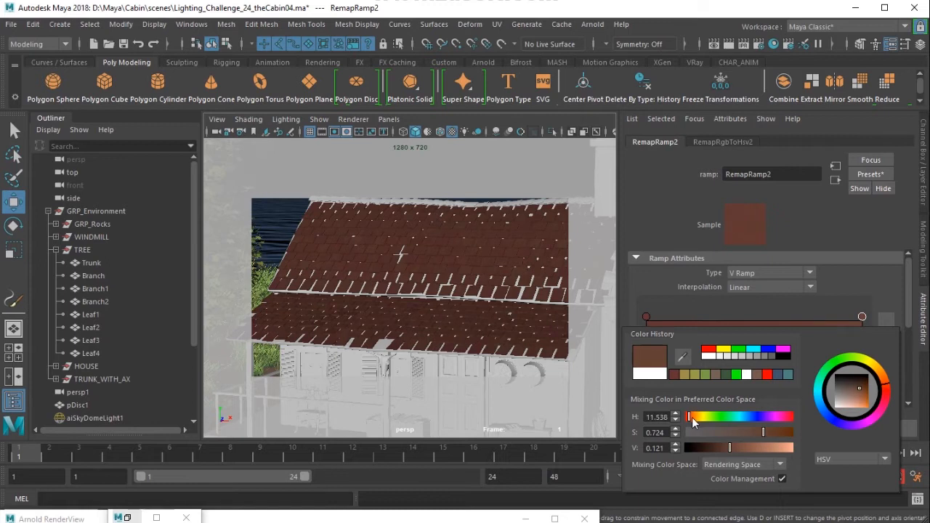
pyautogui.moveTo(790, 392); pyautogui.dragTo(785, 392)
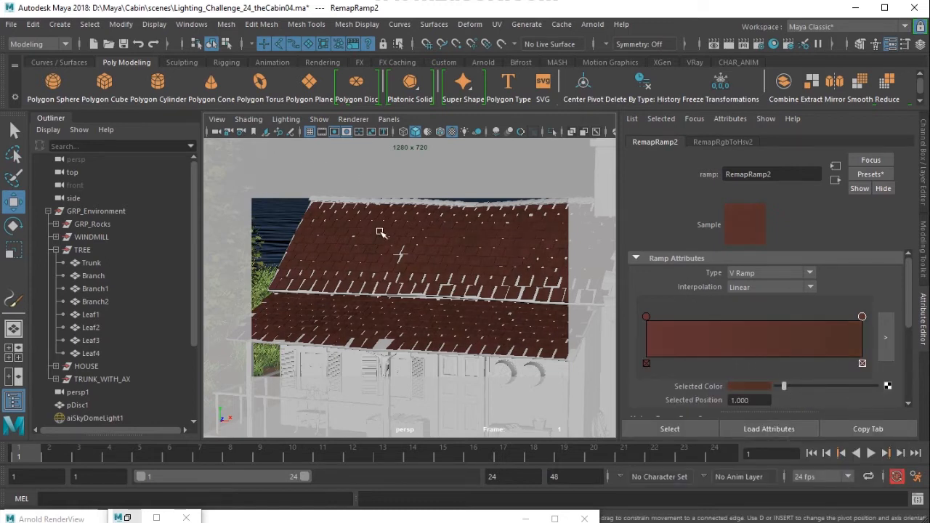
# Select the shingle mesh along the roof ridge and assign it the existing roof_tiles material.
pyautogui.keyDown('alt'); pyautogui.moveTo(451, 265); pyautogui.dragTo(406, 334); pyautogui.keyUp('alt')
pyautogui.click(420, 305)
pyautogui.moveTo(420, 305); pyautogui.dragTo(510, 472, button='right')
pyautogui.keyDown('alt'); pyautogui.moveTo(430, 336); pyautogui.dragTo(508, 313); pyautogui.keyUp('alt')
# Set the roof_tiles material's specular weight to 0.25 and specular roughness to 0.4.
pyautogui.click(773, 142)
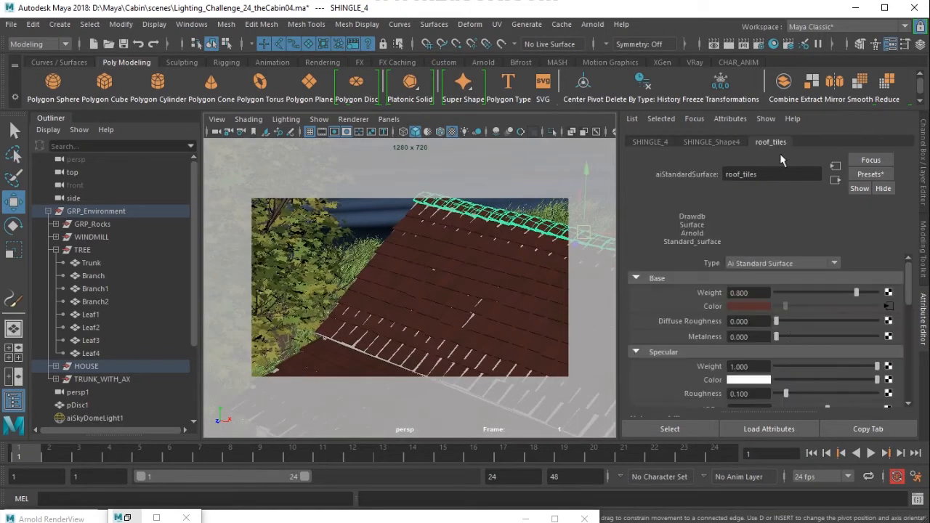
pyautogui.click(761, 366)
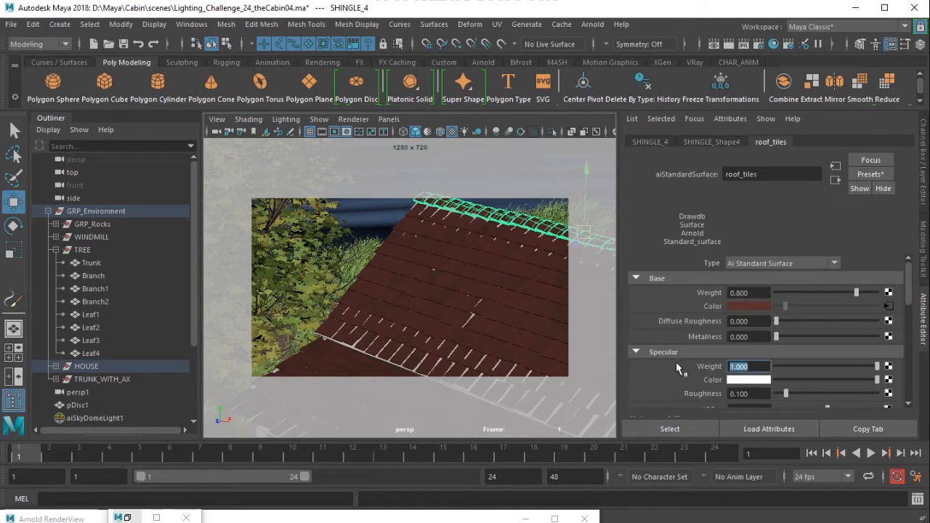
pyautogui.write('0.25')
pyautogui.press('Tab')
pyautogui.write('0.4')
pyautogui.press('Return')
# Switch the viewport to the persp1 camera and bring back the Arnold RenderView.
pyautogui.keyDown('alt'); pyautogui.moveTo(476, 304); pyautogui.dragTo(400, 274, button='right'); pyautogui.keyUp('alt')
pyautogui.keyDown('alt'); pyautogui.moveTo(401, 274); pyautogui.dragTo(392, 262); pyautogui.keyUp('alt')
pyautogui.click(389, 120)
pyautogui.moveTo(438, 133)
pyautogui.click(534, 146)
pyautogui.doubleClick(334, 519)
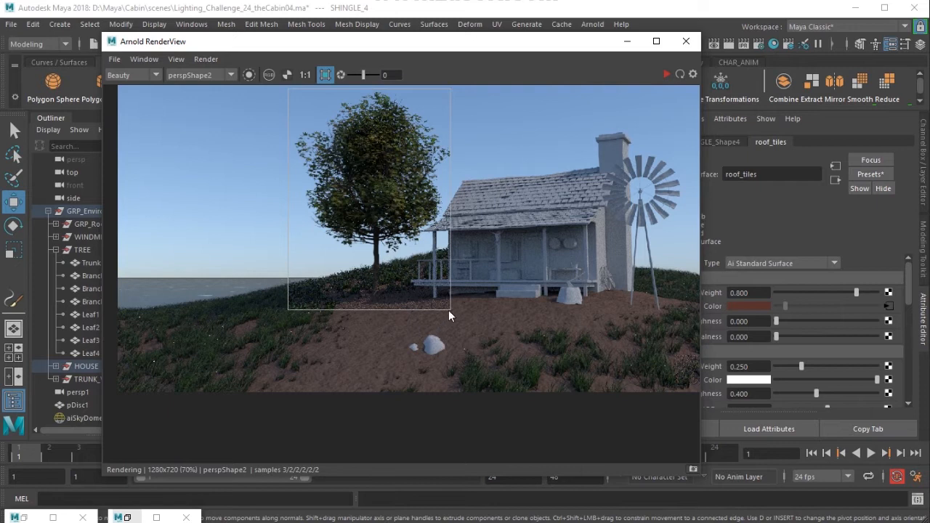
# Resize the render crop region to frame the cabin roof and start the render.
pyautogui.moveTo(451, 310); pyautogui.dragTo(639, 259)
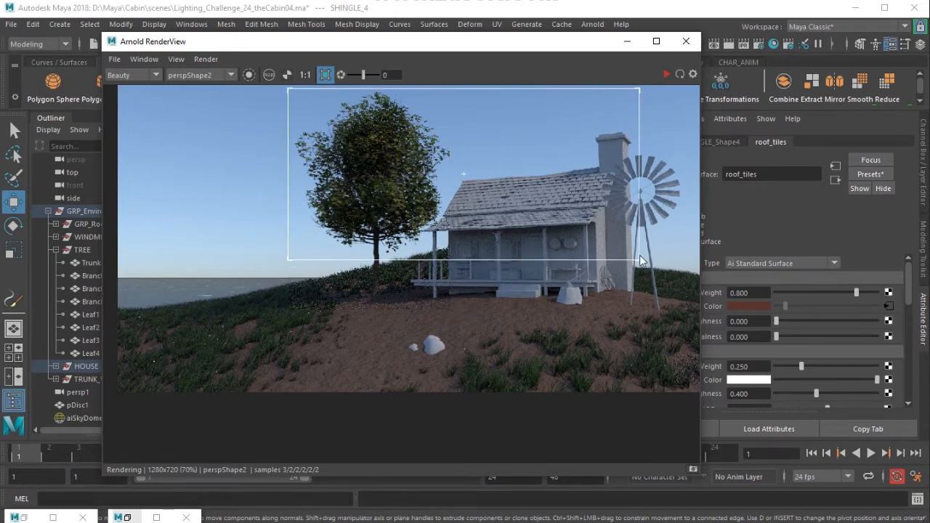
pyautogui.moveTo(289, 88); pyautogui.dragTo(411, 155)
pyautogui.moveTo(627, 262); pyautogui.dragTo(622, 239)
pyautogui.click(665, 76)
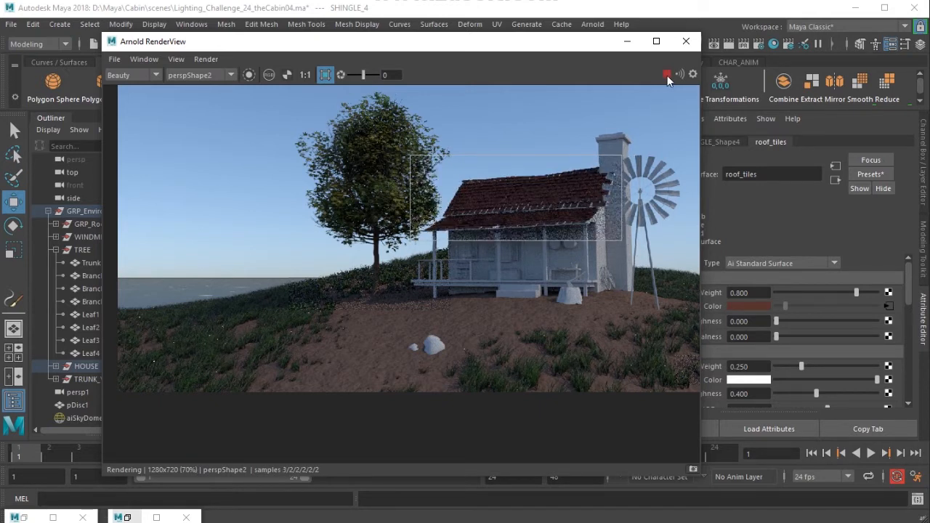
# Inspect the rendered roof tiles up close, then stop the render and minimize the RenderView.
pyautogui.scroll(3, 588, 185)
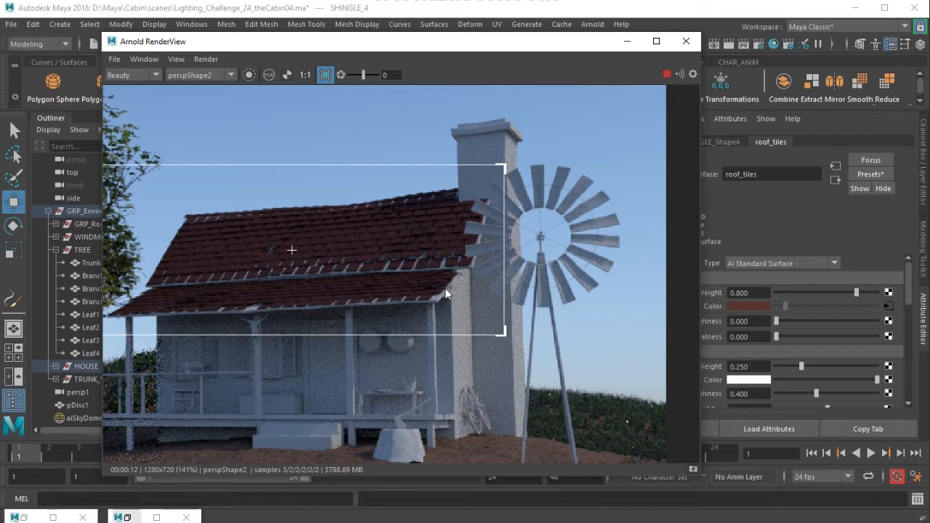
pyautogui.scroll(-1, 445, 288)
pyautogui.moveTo(445, 288); pyautogui.dragTo(268, 346, button='middle')
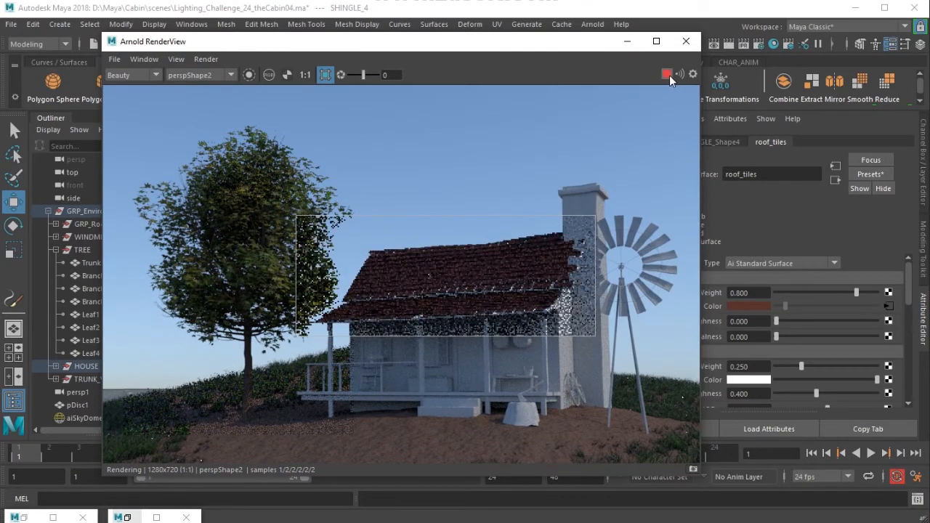
pyautogui.moveTo(456, 45); pyautogui.dragTo(642, 71)
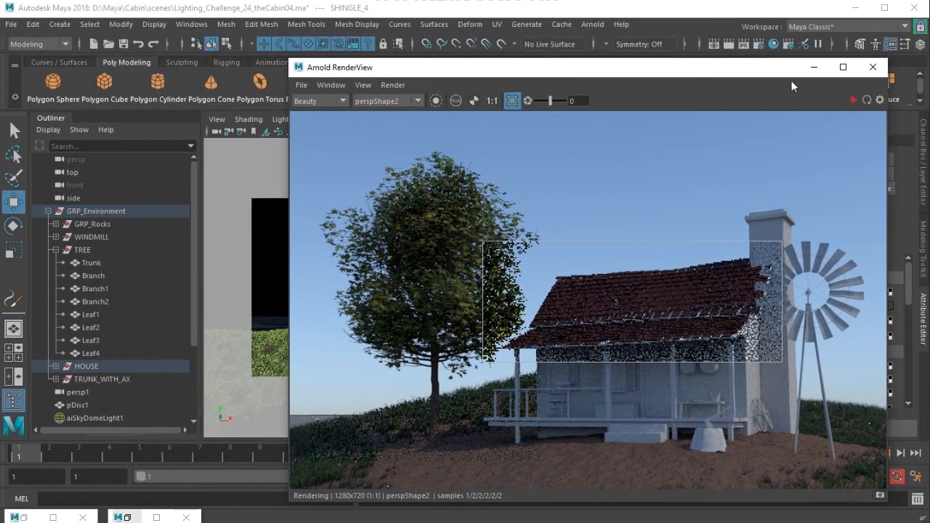
pyautogui.click(808, 68)
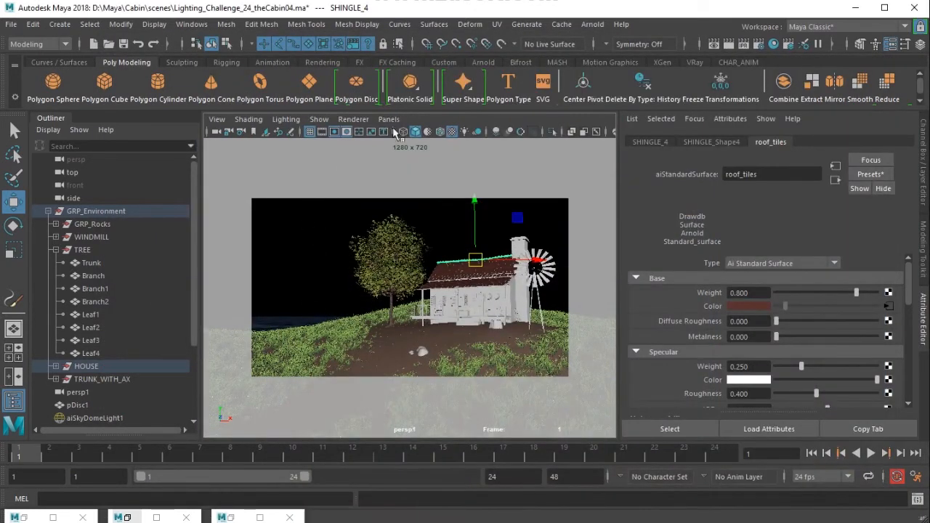
# Show the viewport objects as bounding boxes and save the scene.
pyautogui.click(247, 119)
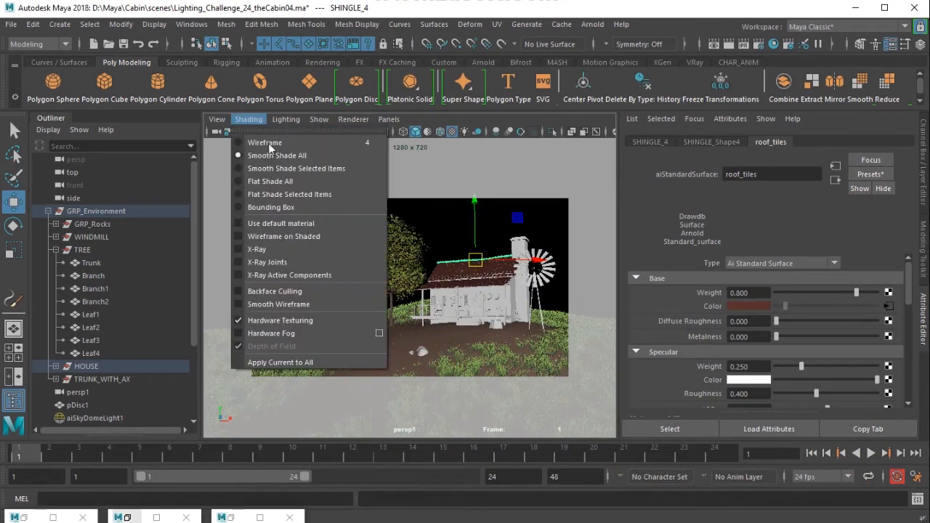
pyautogui.click(314, 210)
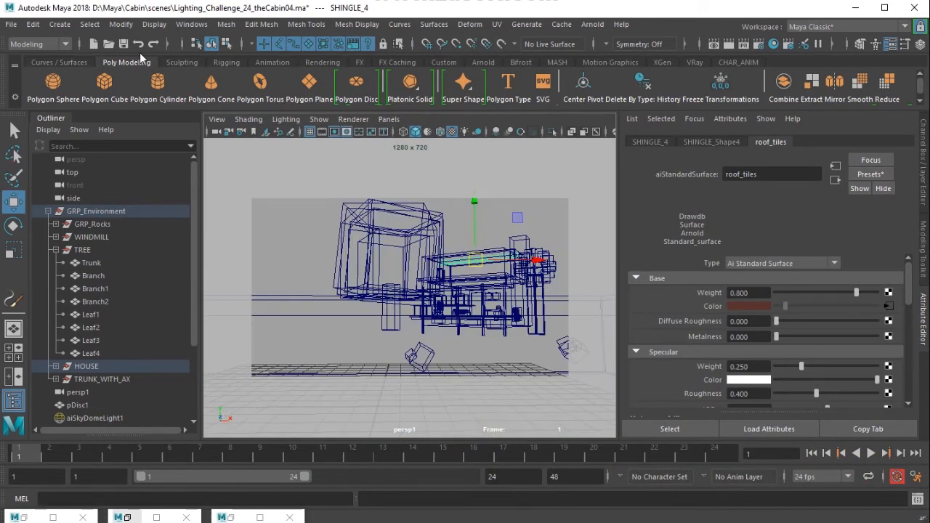
pyautogui.click(125, 44)
pyautogui.press('q')
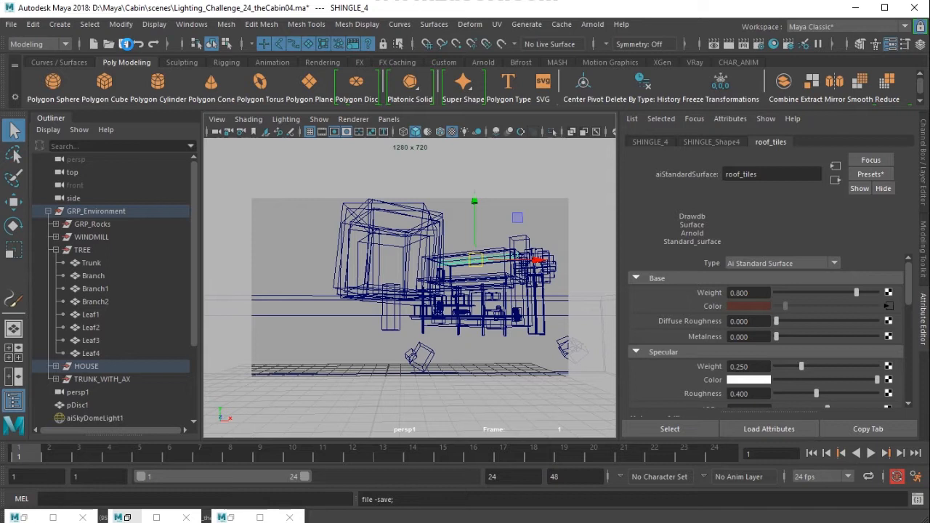
pyautogui.press('w')
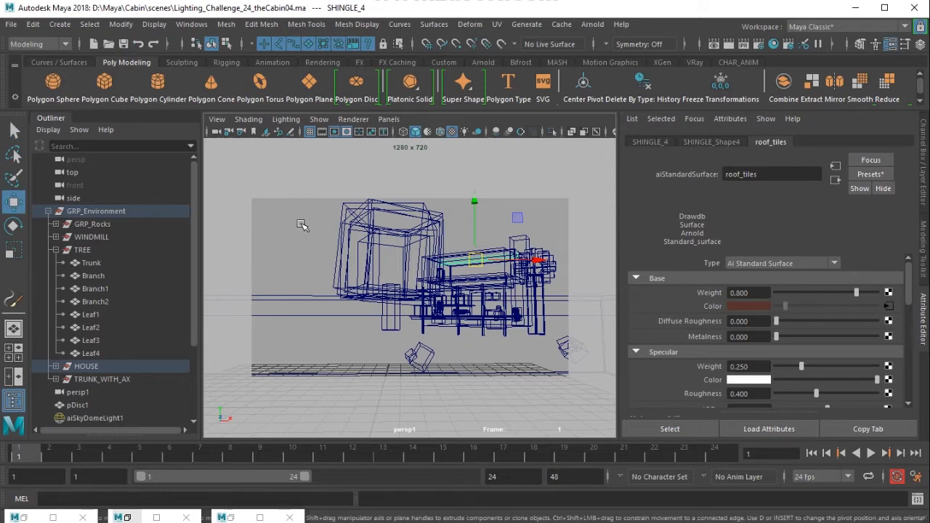
# Return the viewport to smooth shading with textures and collapse the Outliner.
pyautogui.click(302, 225)
pyautogui.press('5')
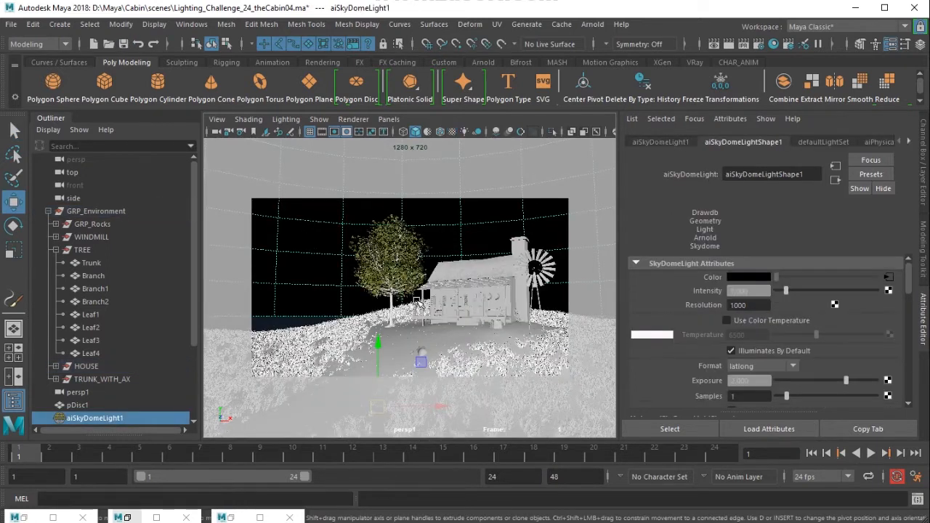
pyautogui.click(61, 120)
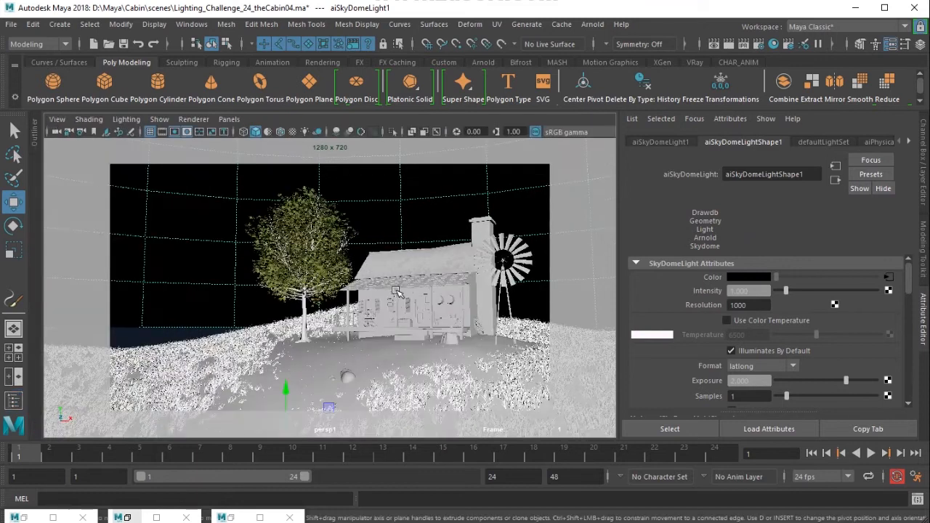
pyautogui.press('6')
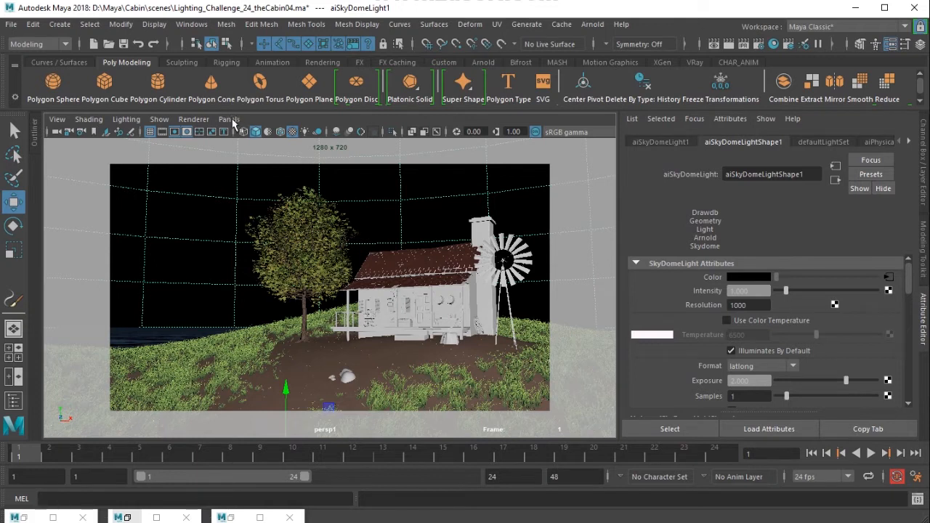
# Select the cabin walls and chimney through the persp camera and assign them a new Arnold aiStandardSurface material.
pyautogui.click(230, 120)
pyautogui.moveTo(259, 130)
pyautogui.click(366, 129)
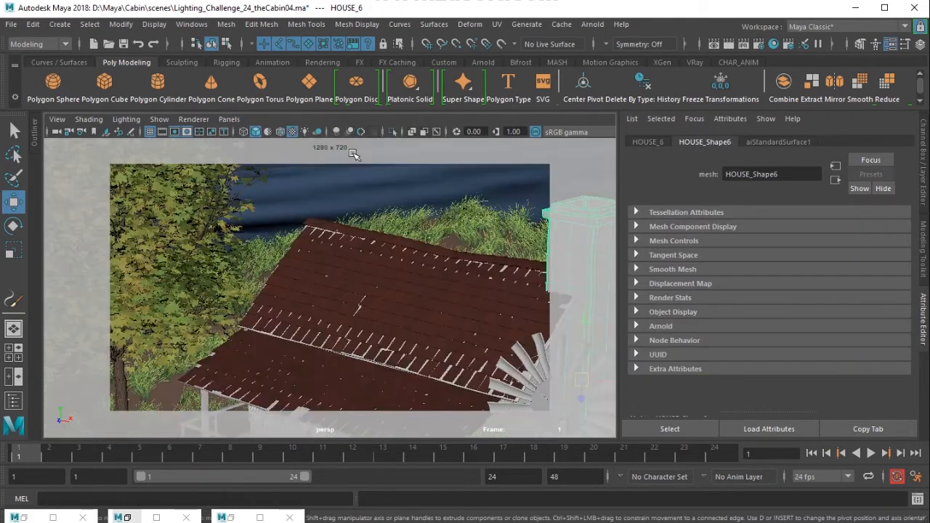
pyautogui.keyDown('alt'); pyautogui.moveTo(377, 291); pyautogui.dragTo(392, 316); pyautogui.keyUp('alt')
pyautogui.moveTo(392, 316); pyautogui.dragTo(527, 315, button='right')
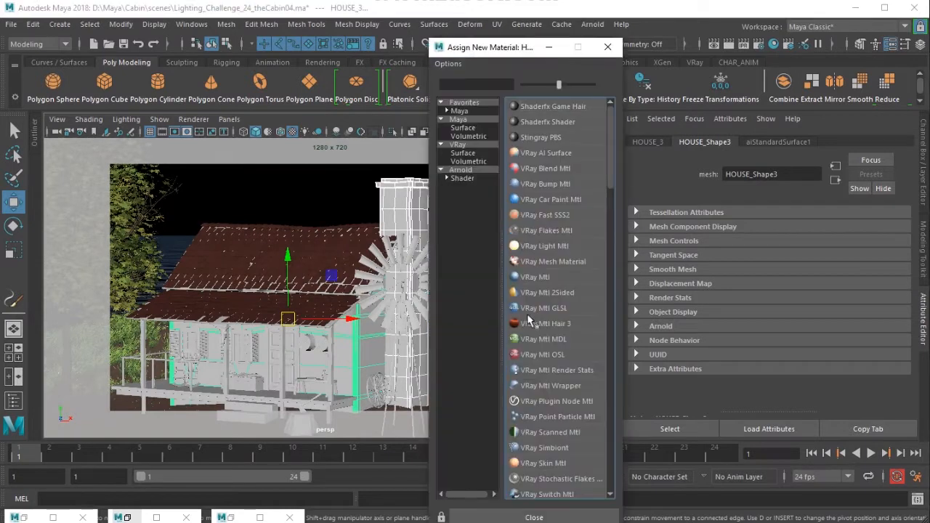
pyautogui.click(474, 180)
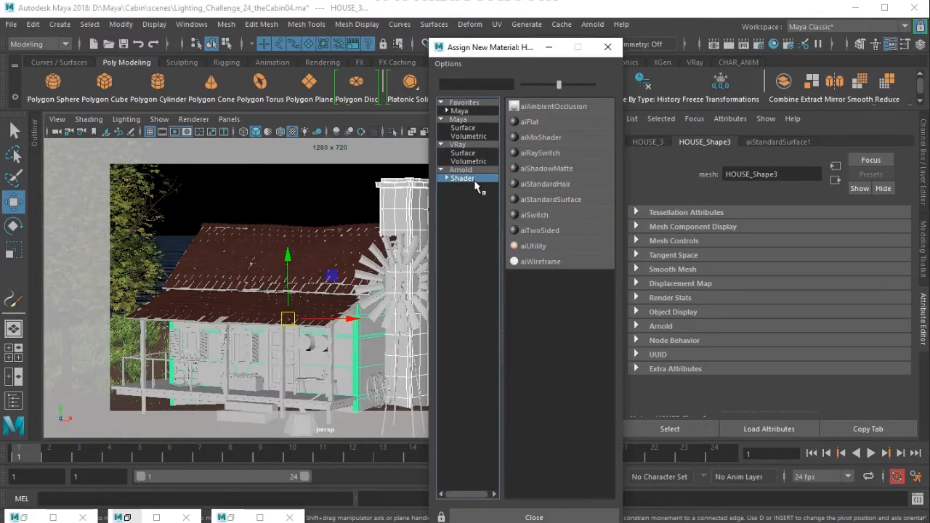
pyautogui.click(557, 200)
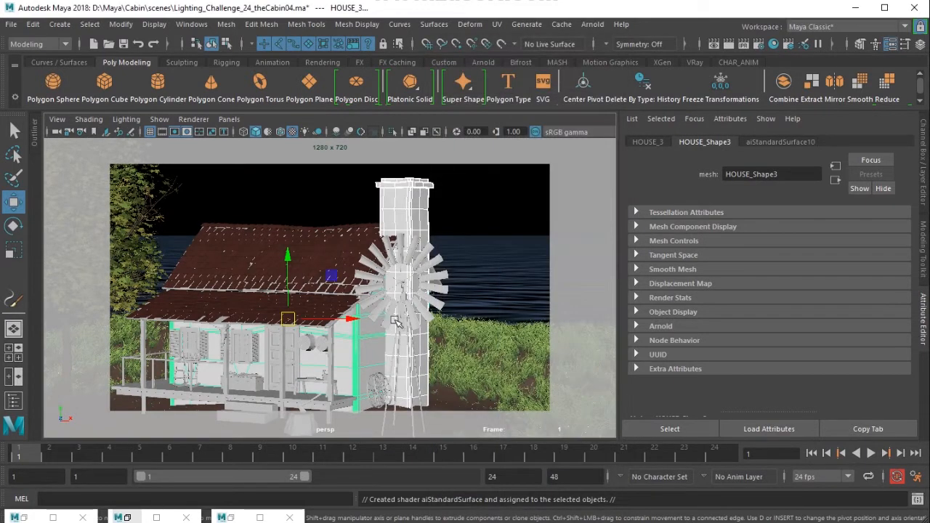
# Set the specular weight of the walls and chimney material to 0.
pyautogui.keyDown('alt'); pyautogui.moveTo(341, 334); pyautogui.dragTo(433, 323, button='right'); pyautogui.keyUp('alt')
pyautogui.keyDown('alt'); pyautogui.moveTo(433, 322); pyautogui.dragTo(453, 325); pyautogui.keyUp('alt')
pyautogui.doubleClick(760, 368)
pyautogui.write('0')
pyautogui.press('Return')
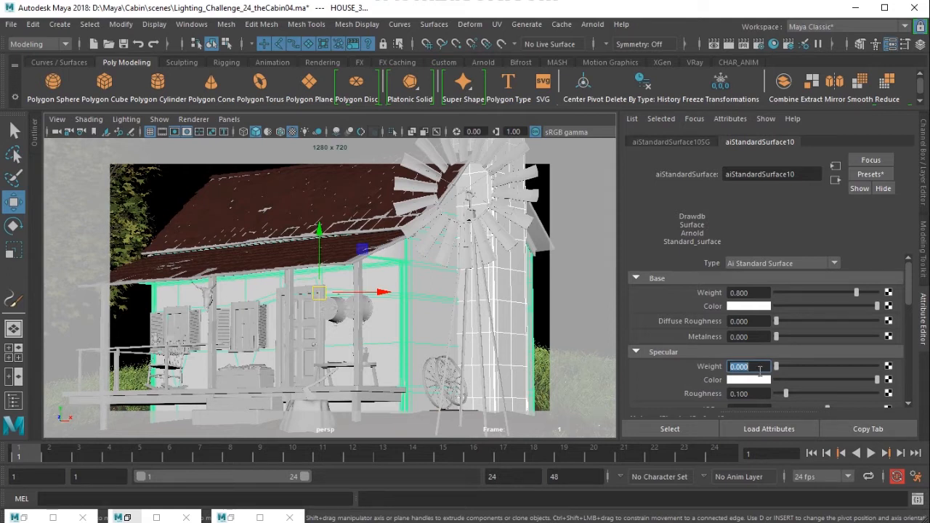
pyautogui.scroll(-1, 760, 370)
pyautogui.scroll(-3, 759, 371)
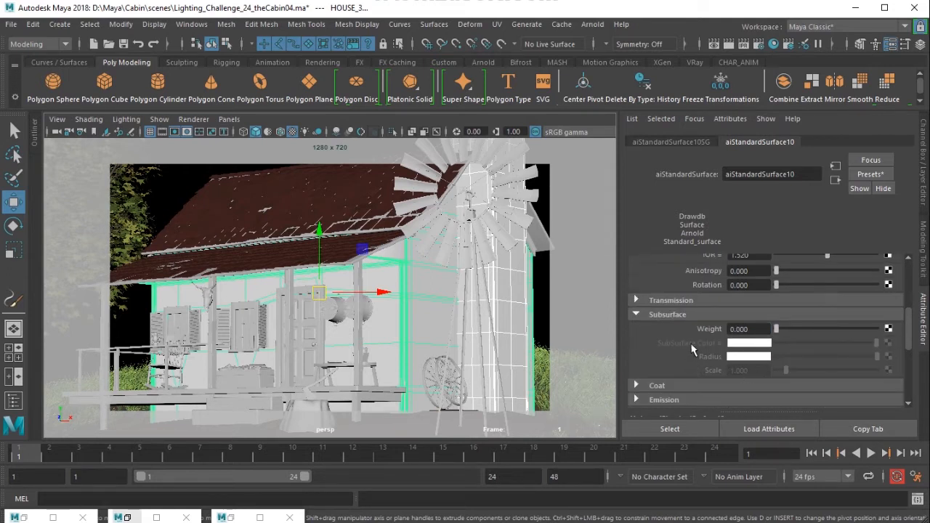
# Connect a Volume Noise 3D texture to the Bump Mapping of the walls and chimney material.
pyautogui.scroll(6, 792, 283)
pyautogui.scroll(-2, 739, 369)
pyautogui.scroll(-5, 739, 368)
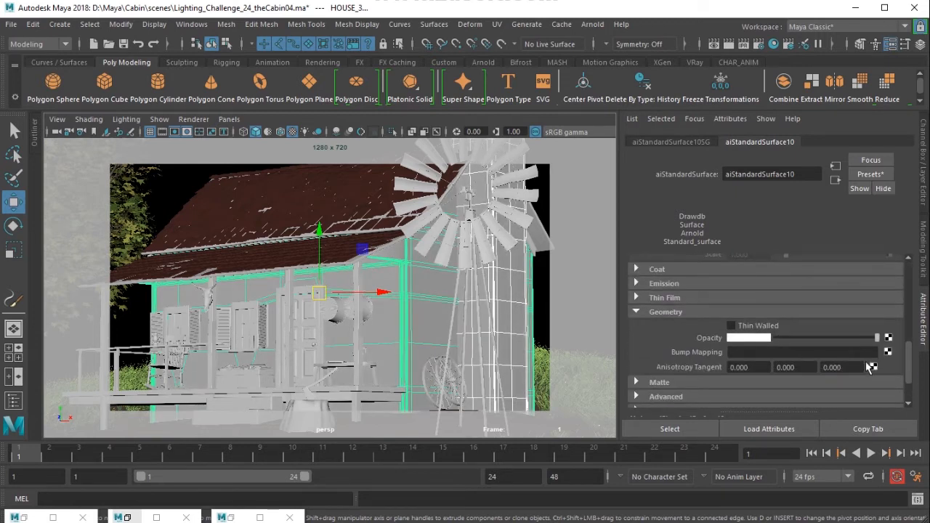
pyautogui.click(888, 351)
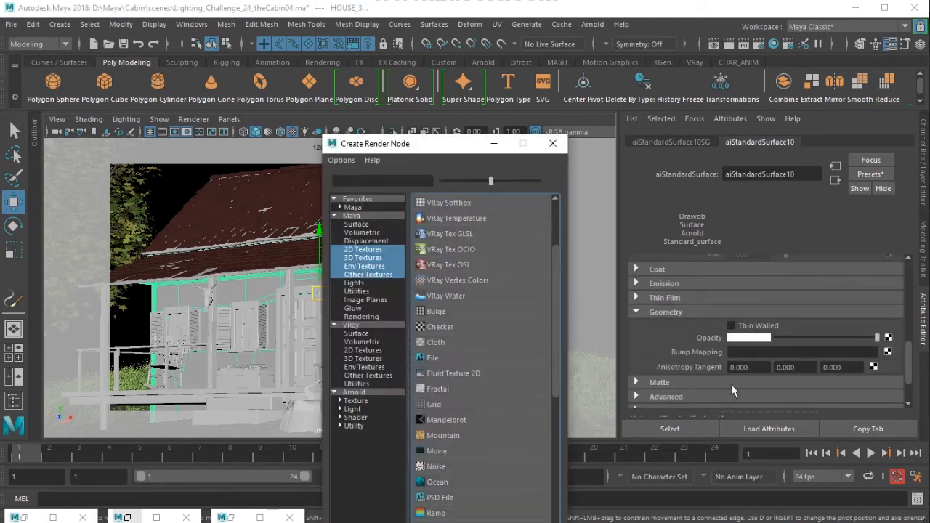
pyautogui.click(363, 258)
pyautogui.moveTo(422, 143); pyautogui.dragTo(502, 68)
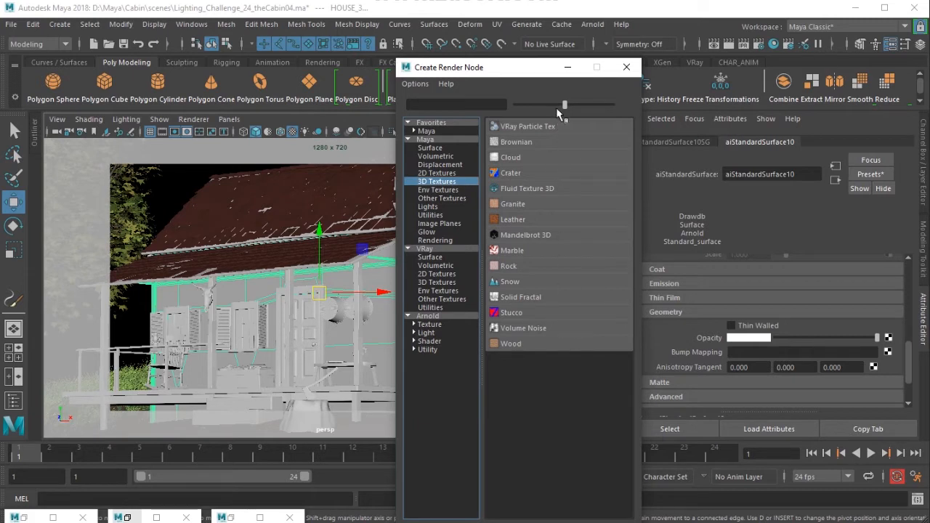
pyautogui.moveTo(564, 104); pyautogui.dragTo(588, 105)
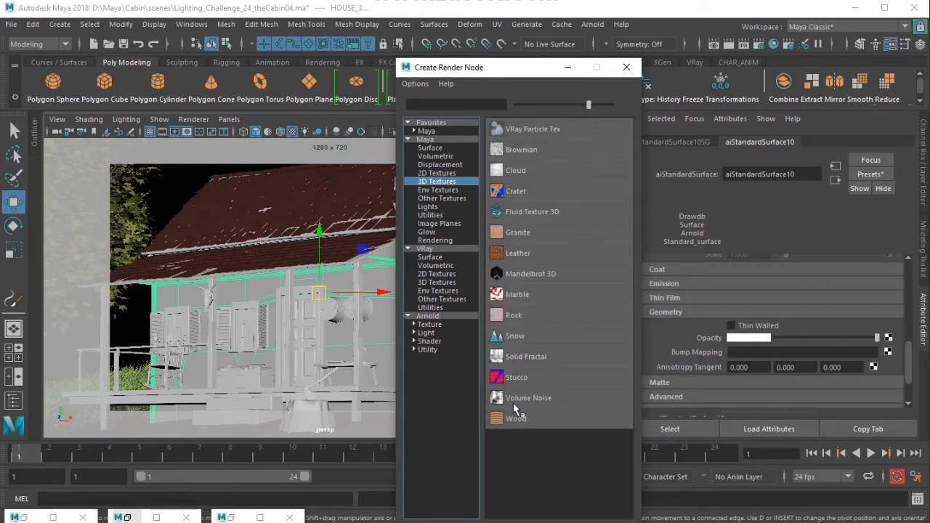
pyautogui.click(536, 399)
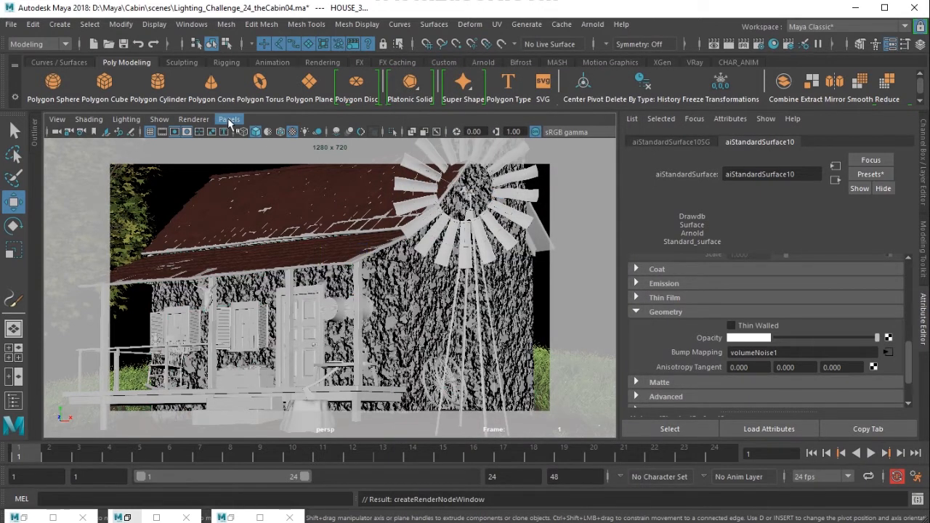
# Set the depth of the walls material's 3D bump to 0.05, trying 0.1 first.
pyautogui.click(888, 352)
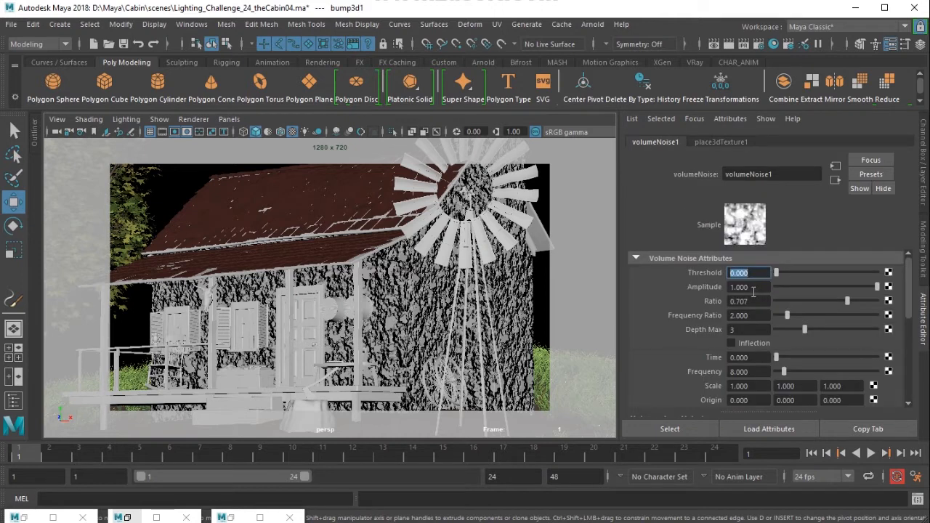
pyautogui.click(835, 180)
pyautogui.doubleClick(745, 287)
pyautogui.write('0.1')
pyautogui.press('Return')
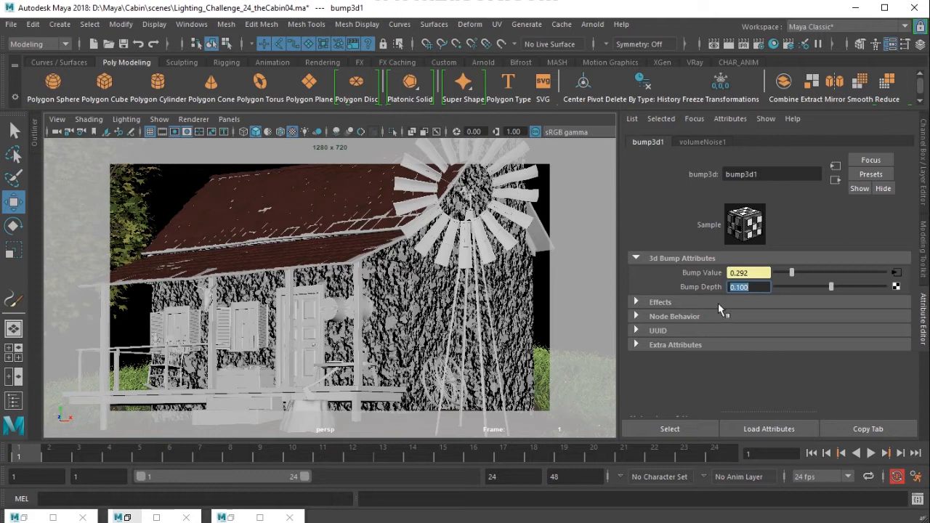
pyautogui.write('0.05')
pyautogui.press('Return')
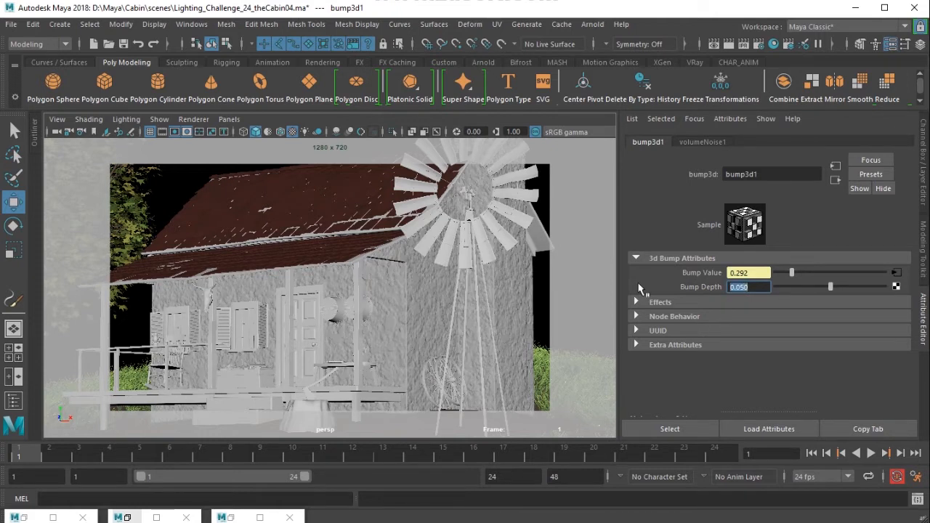
# Scale the volume noise's 3D texture placement to 0.5 on all three axes.
pyautogui.keyDown('alt'); pyautogui.moveTo(326, 302); pyautogui.dragTo(435, 357); pyautogui.keyUp('alt')
pyautogui.keyDown('alt'); pyautogui.moveTo(434, 358); pyautogui.dragTo(429, 385, button='right'); pyautogui.keyUp('alt')
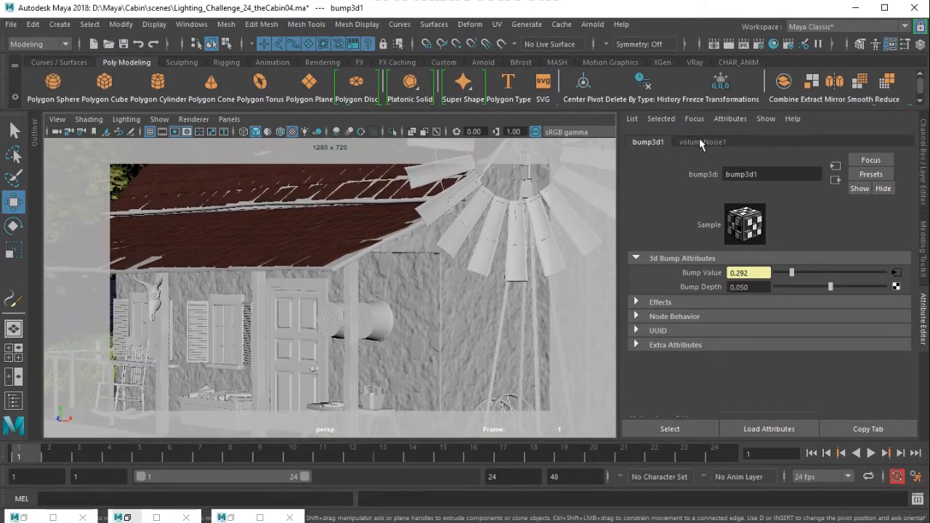
pyautogui.click(700, 141)
pyautogui.click(835, 180)
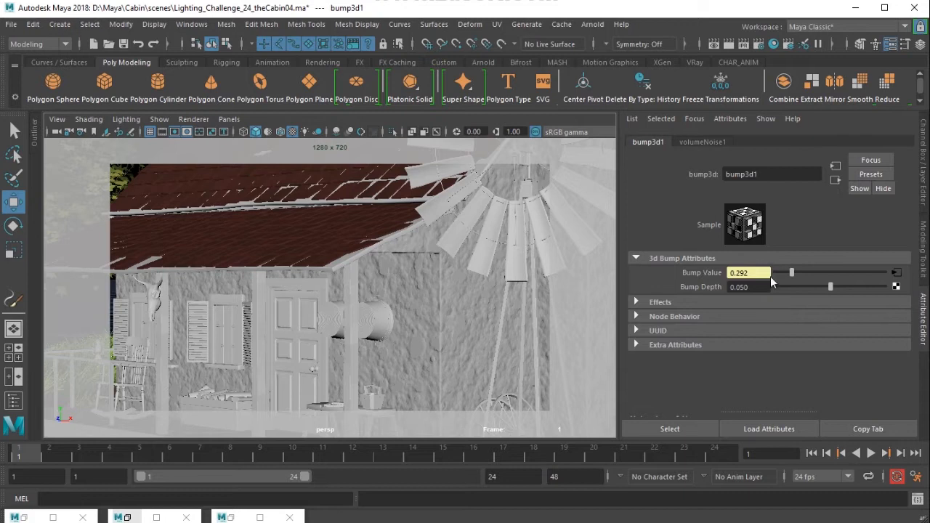
pyautogui.click(702, 141)
pyautogui.click(836, 165)
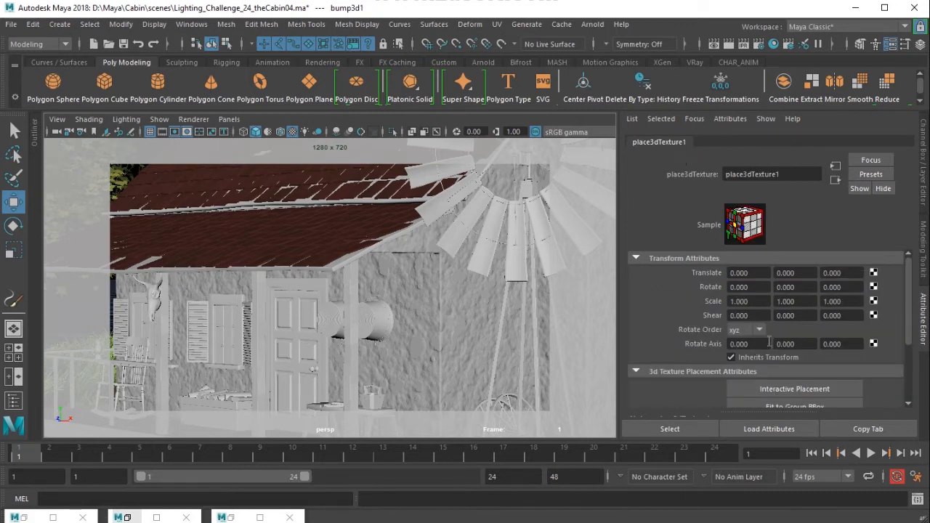
pyautogui.click(756, 305)
pyautogui.write('0.5')
pyautogui.press('Tab')
pyautogui.write('0.5')
pyautogui.press('Tab')
pyautogui.write('0.5')
pyautogui.press('Return')
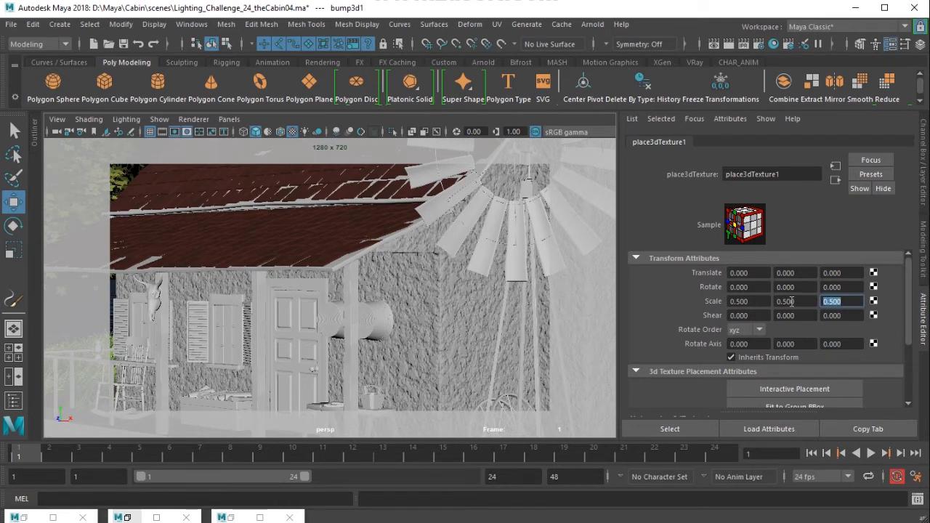
# Reduce the bump depth of the walls material to 0.02 after trying 0.01.
pyautogui.click(835, 179)
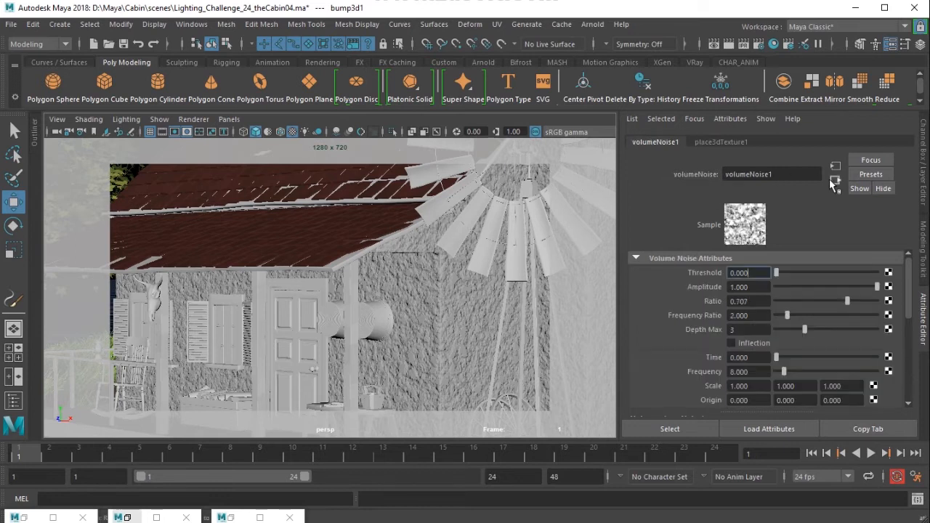
pyautogui.click(835, 179)
pyautogui.doubleClick(743, 287)
pyautogui.write('0.01')
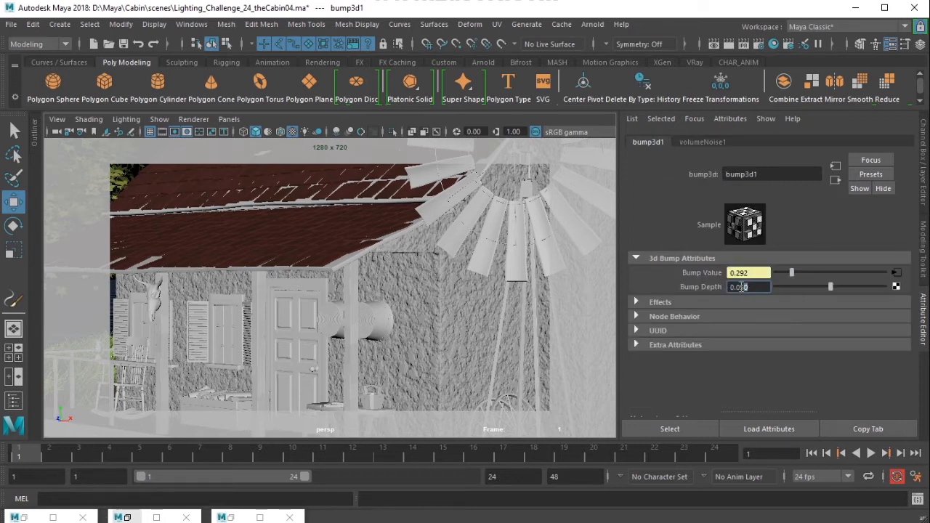
pyautogui.press('Return')
pyautogui.write('0.')
pyautogui.press('Return')
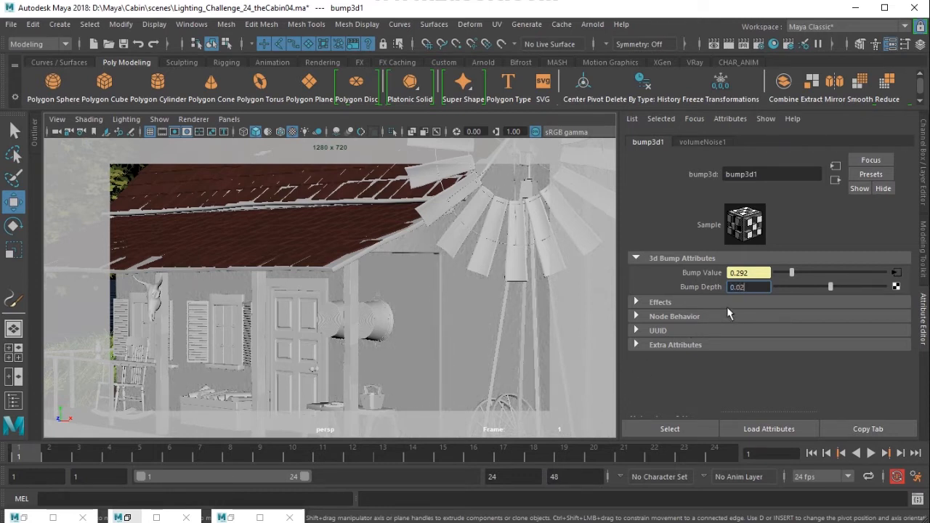
# Switch the viewport to the persp1 camera showing the whole cabin scene.
pyautogui.click(229, 119)
pyautogui.moveTo(247, 130)
pyautogui.click(392, 145)
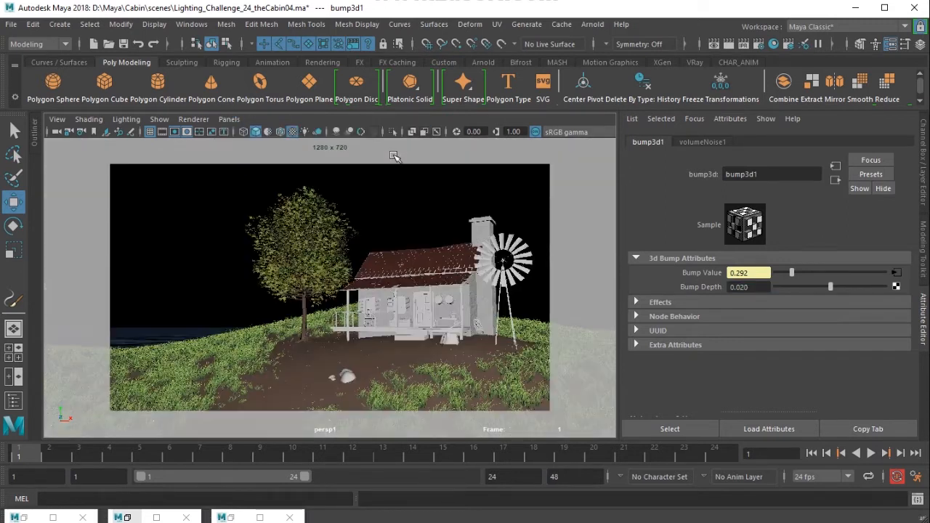
# Resize the Arnold render region to enclose the cabin and chimney, and start the render.
pyautogui.doubleClick(236, 518)
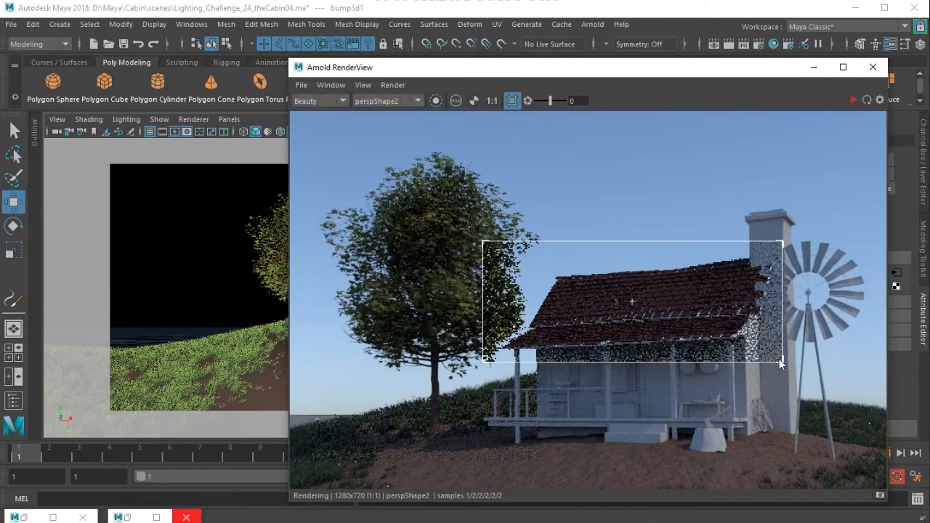
pyautogui.moveTo(780, 364); pyautogui.dragTo(787, 438)
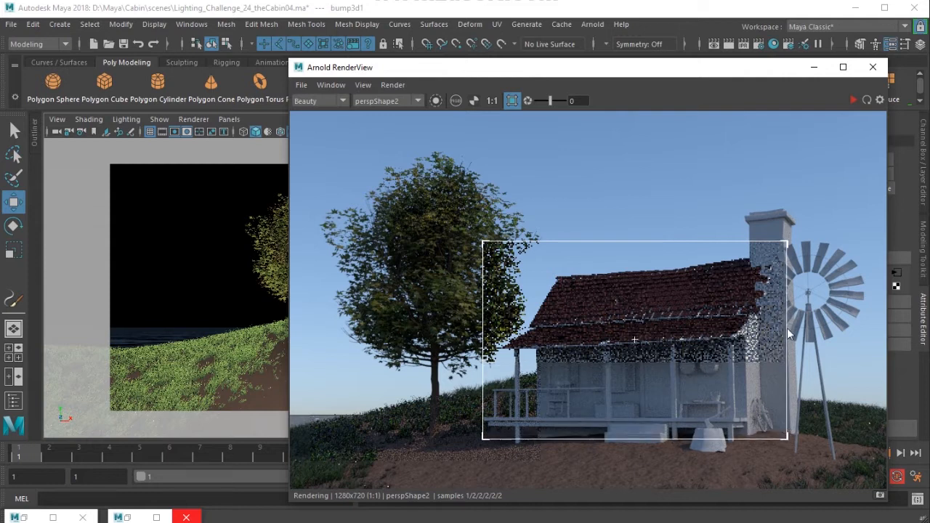
pyautogui.moveTo(787, 246); pyautogui.dragTo(811, 198)
pyautogui.moveTo(482, 201); pyautogui.dragTo(509, 205)
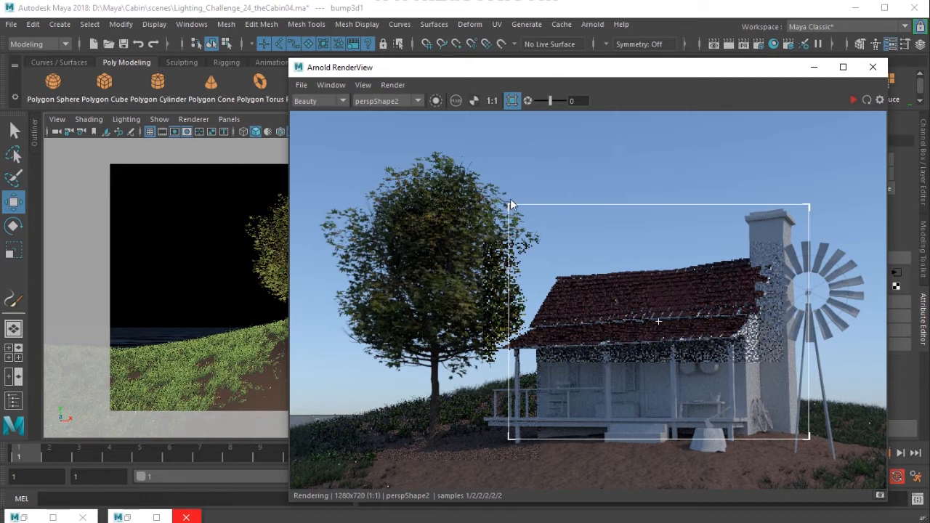
pyautogui.click(852, 100)
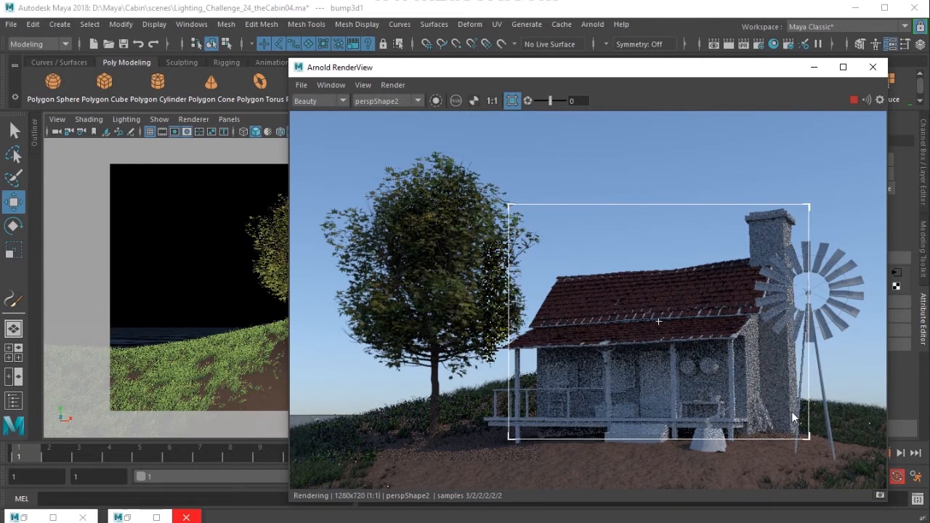
# Examine the bumpy surface of the cabin walls and chimney in the Arnold render.
pyautogui.scroll(1, 791, 411)
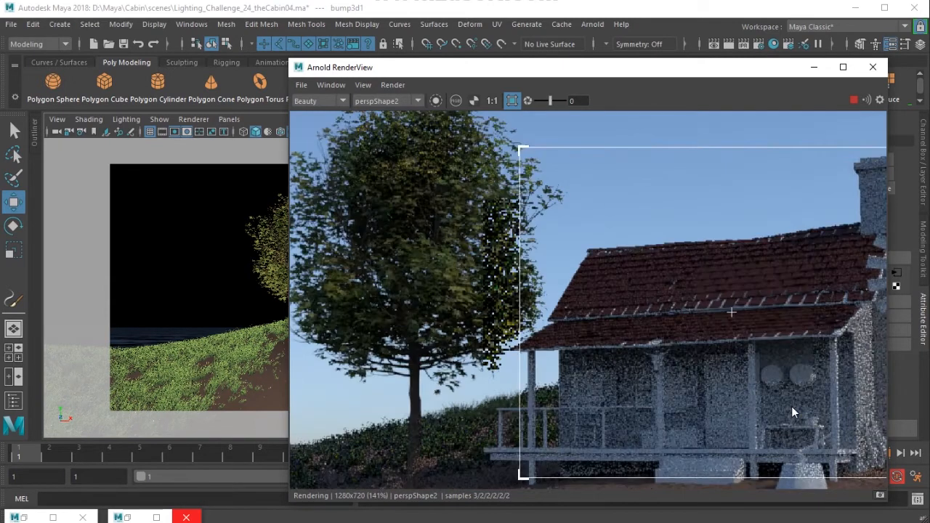
pyautogui.moveTo(791, 406); pyautogui.dragTo(365, 303, button='middle')
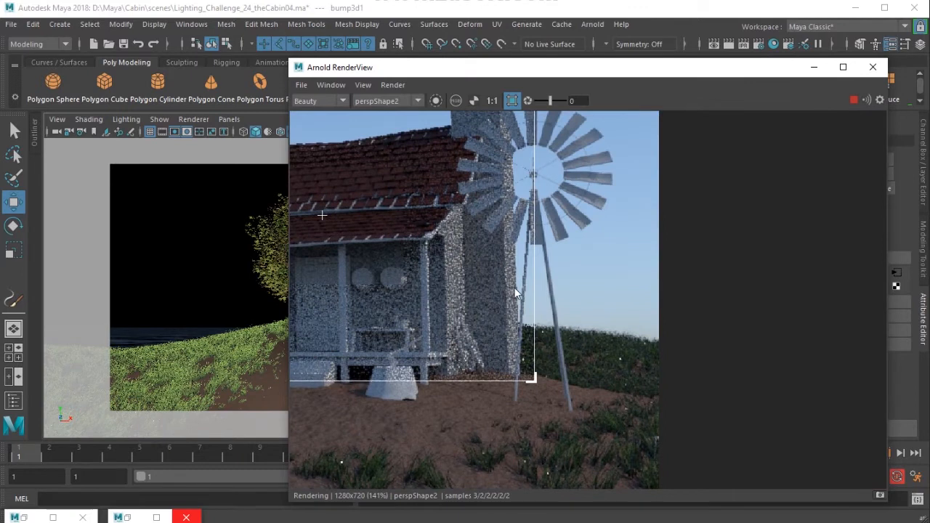
pyautogui.moveTo(658, 66); pyautogui.dragTo(486, 83)
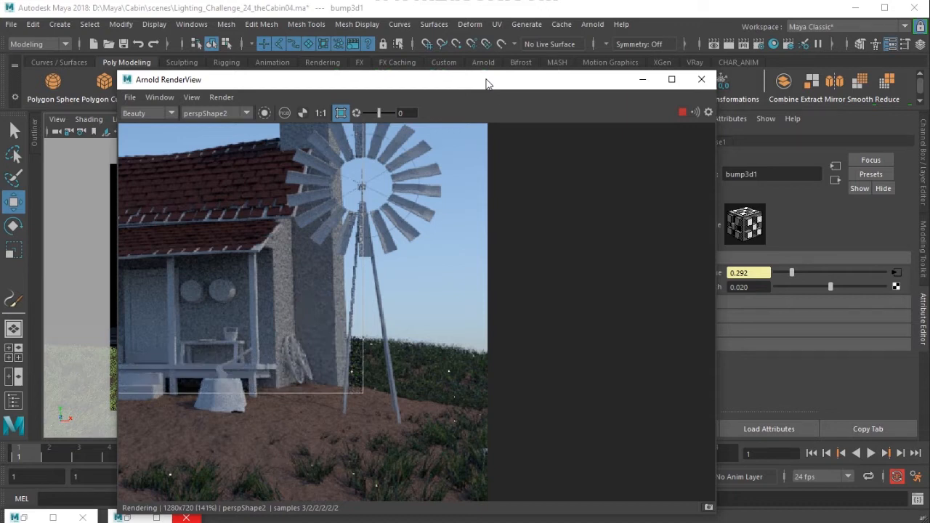
pyautogui.scroll(-2, 290, 292)
pyautogui.moveTo(283, 294); pyautogui.dragTo(418, 327, button='middle')
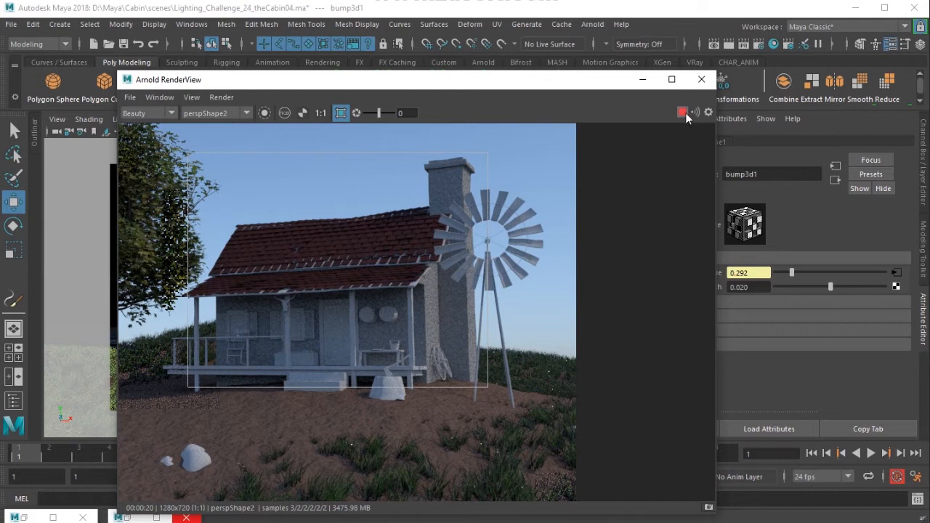
# Select the chimney and rename its aiStandardSurface material to wall_shader.
pyautogui.moveTo(551, 85); pyautogui.dragTo(395, 461)
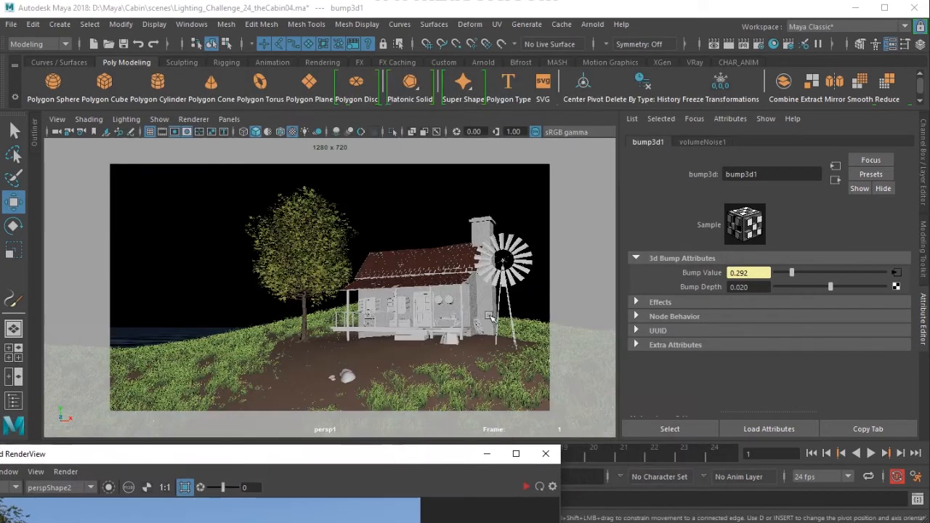
pyautogui.click(483, 291)
pyautogui.click(781, 142)
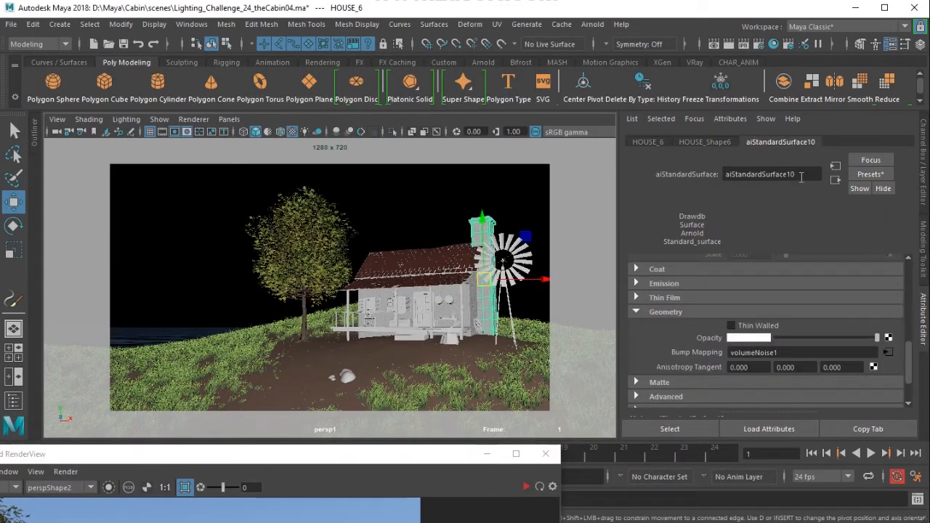
pyautogui.doubleClick(795, 174)
pyautogui.write('wall shader')
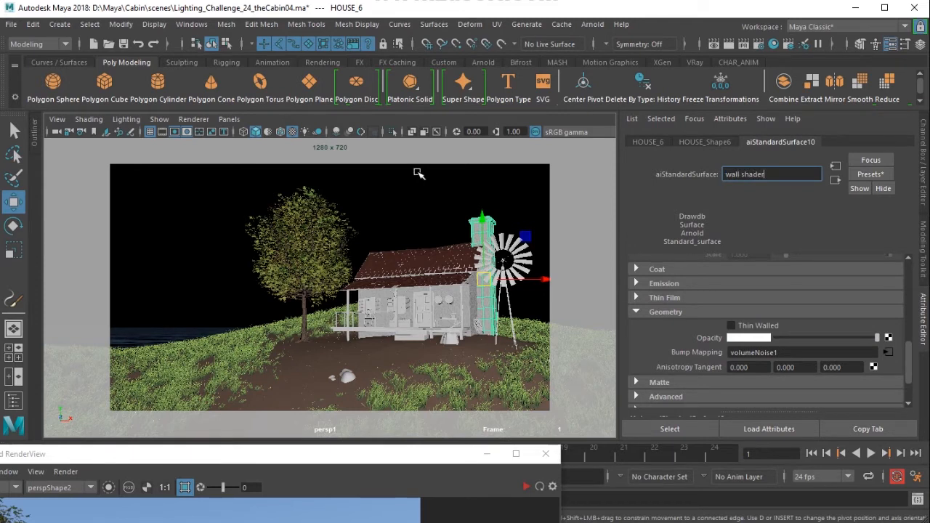
pyautogui.press('Return')
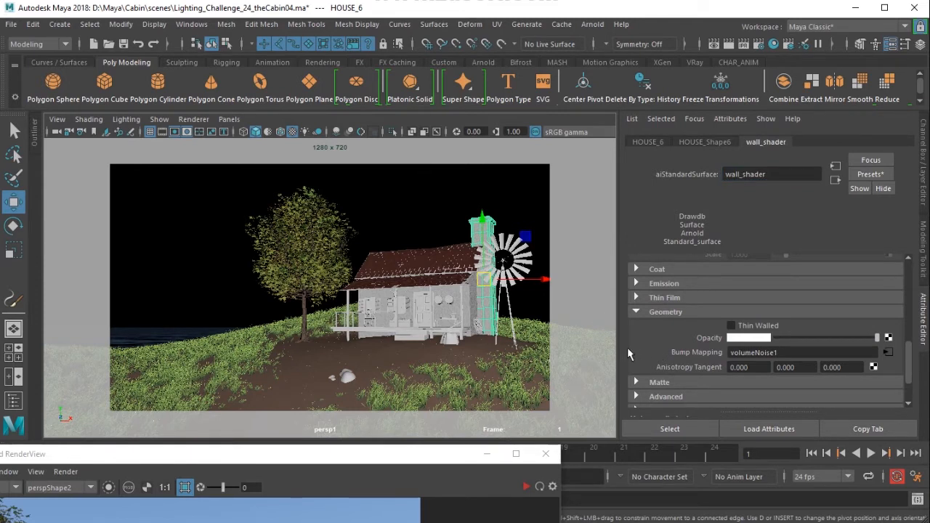
# Connect a Solid Fractal 3D texture to the base color of wall_shader and bring the Arnold render back into view.
pyautogui.scroll(3, 679, 323)
pyautogui.scroll(5, 679, 323)
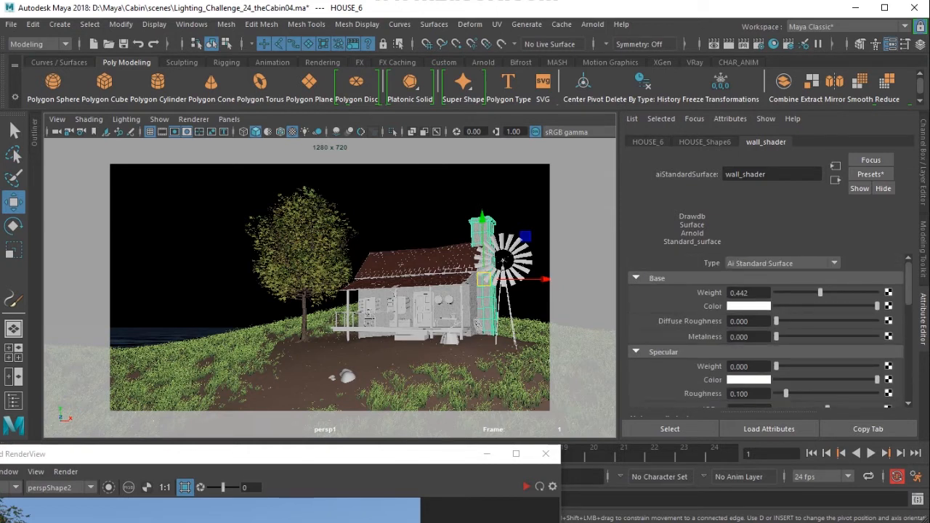
pyautogui.moveTo(111, 522)
pyautogui.click(888, 305)
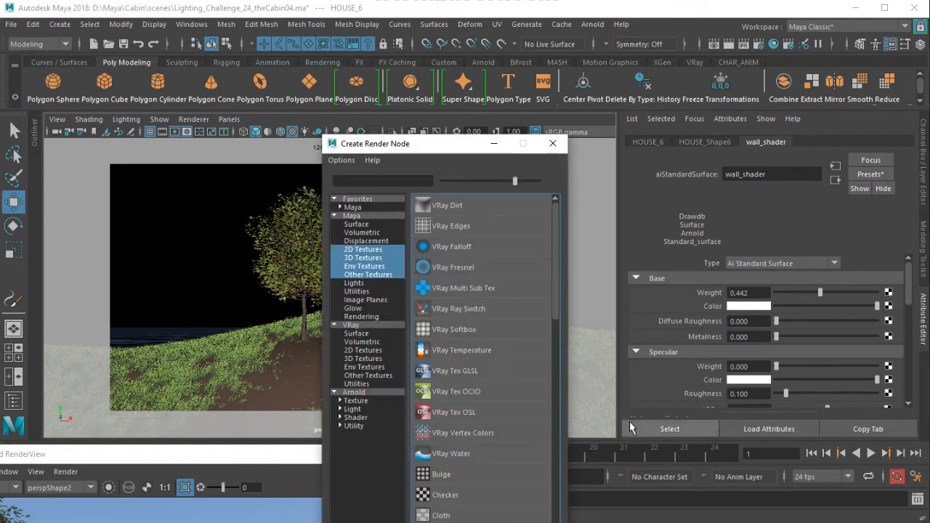
pyautogui.moveTo(422, 153); pyautogui.dragTo(434, 14)
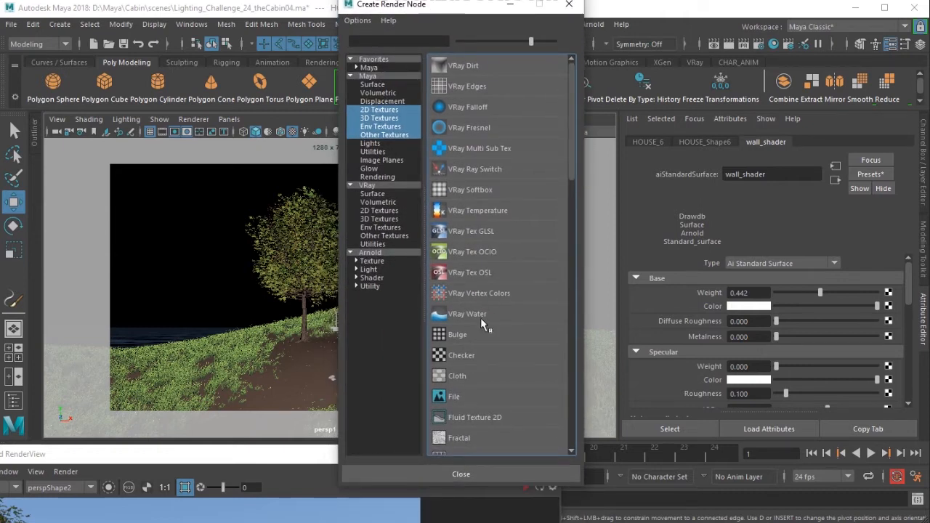
pyautogui.click(385, 118)
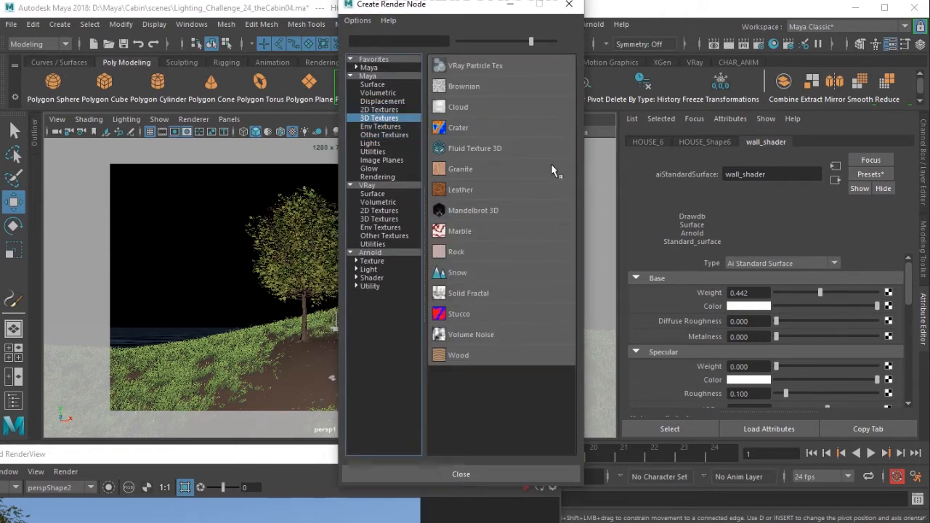
pyautogui.moveTo(532, 41); pyautogui.dragTo(557, 44)
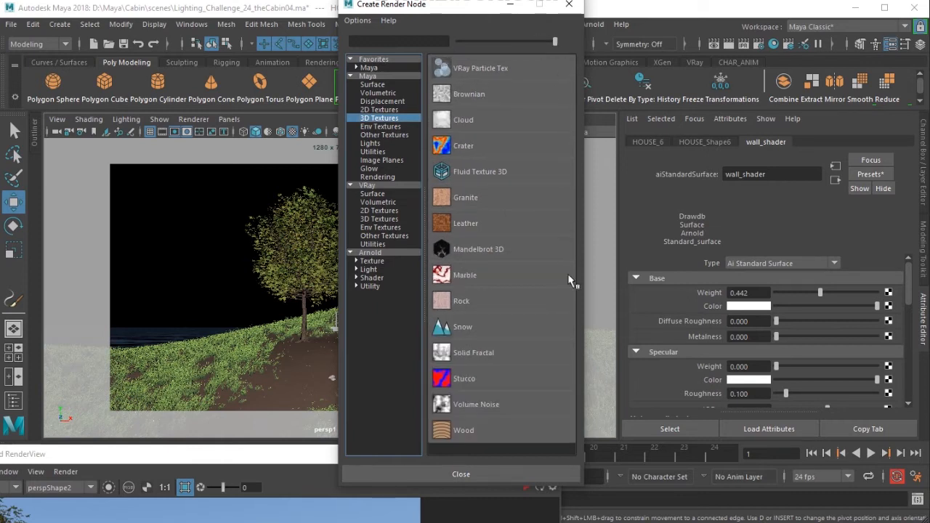
pyautogui.click(491, 353)
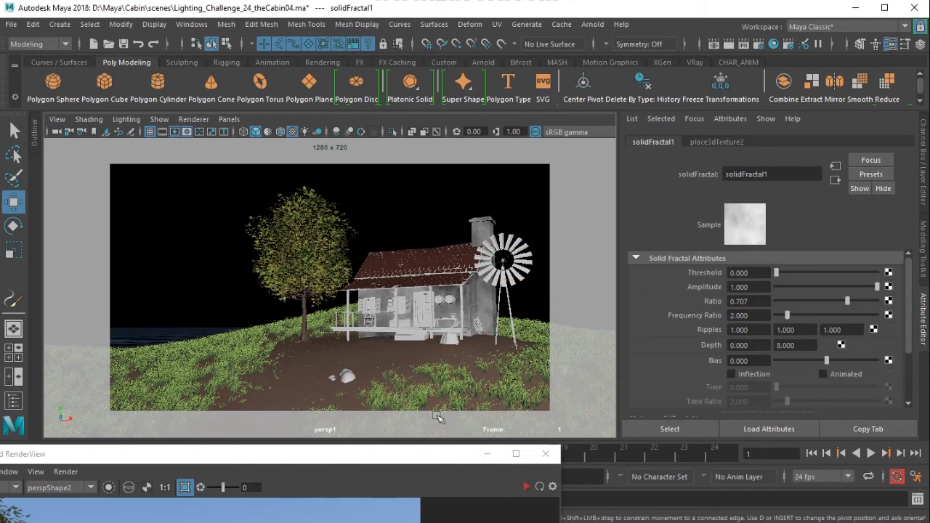
pyautogui.moveTo(431, 459); pyautogui.dragTo(594, 37)
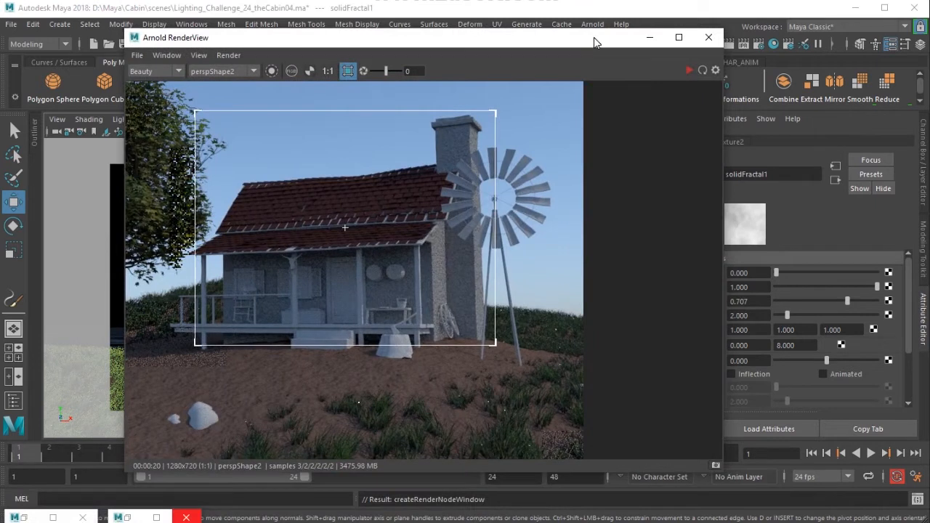
# Start the Arnold render, check the cabin walls and chimney, and uncover the Solid Fractal texture's attributes.
pyautogui.click(688, 71)
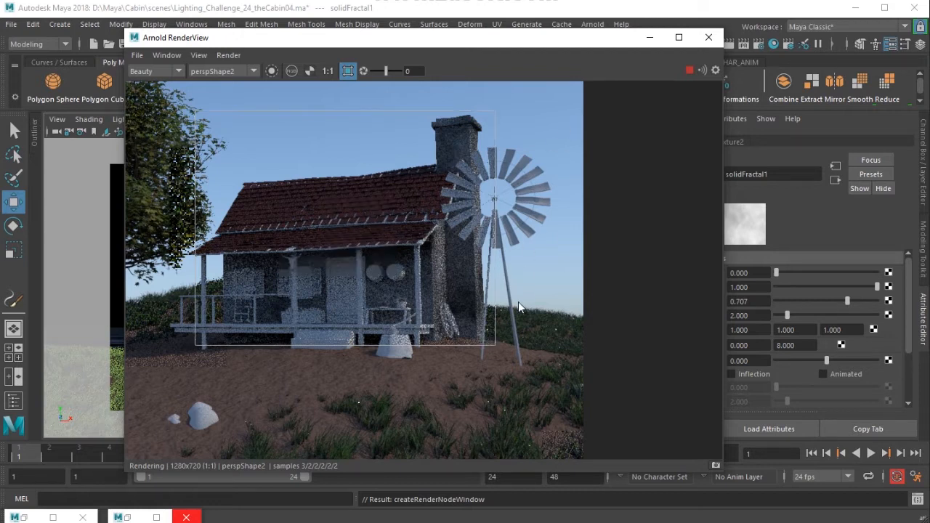
pyautogui.scroll(-3, 429, 323)
pyautogui.scroll(1, 404, 314)
pyautogui.moveTo(371, 317); pyautogui.dragTo(531, 330, button='middle')
pyautogui.scroll(1, 532, 330)
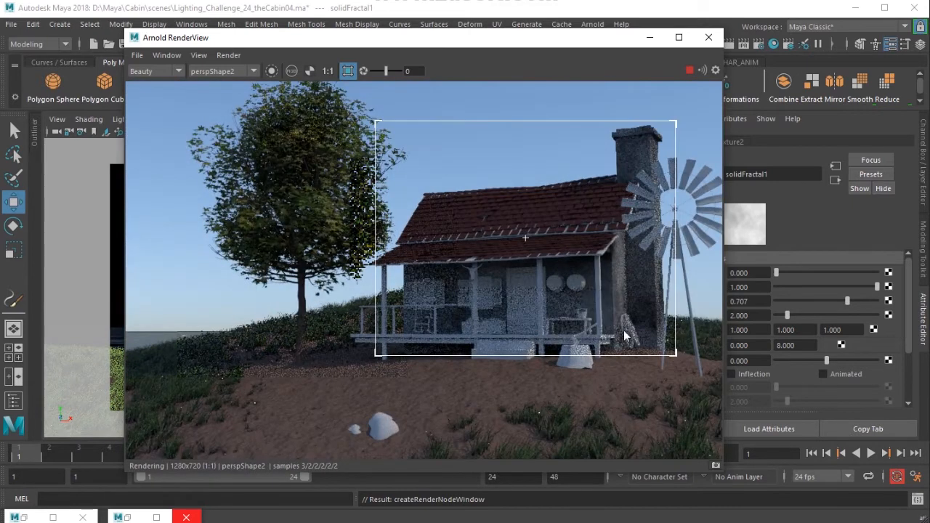
pyautogui.moveTo(623, 332); pyautogui.dragTo(523, 335, button='middle')
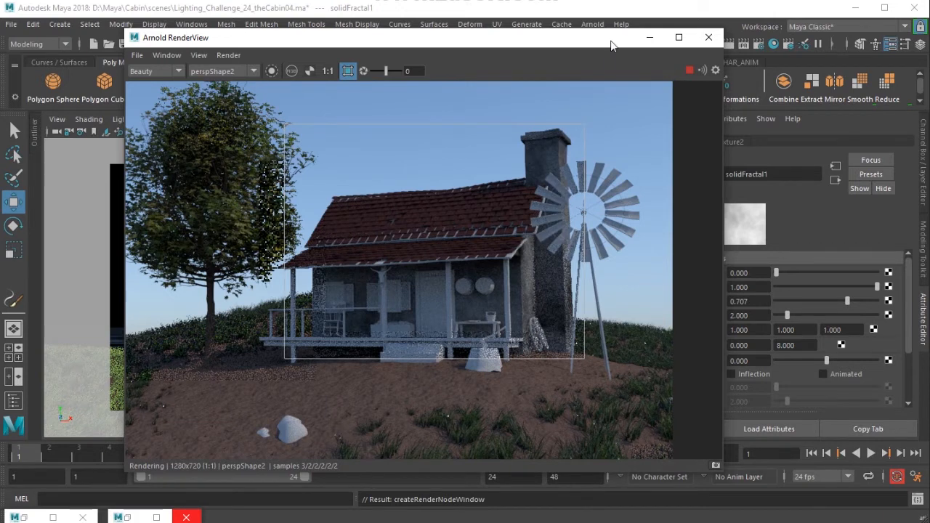
pyautogui.moveTo(611, 42); pyautogui.dragTo(428, 40)
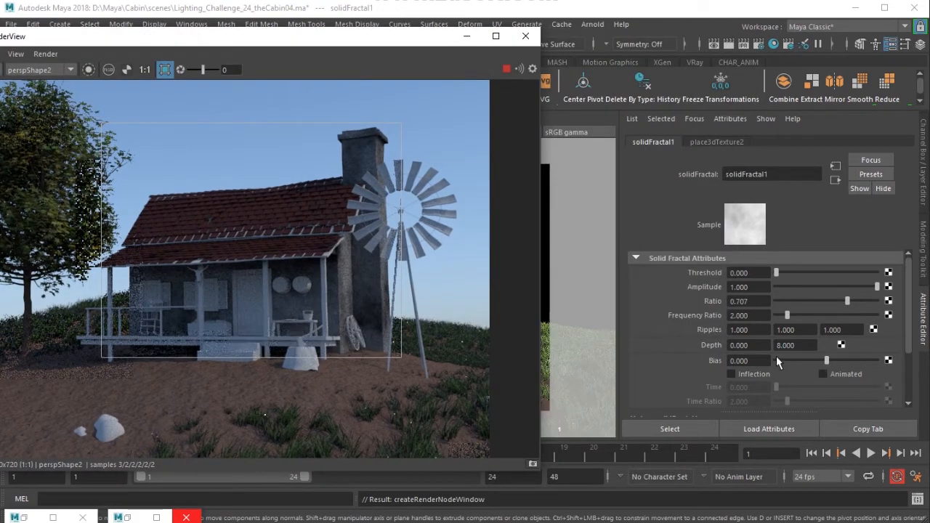
# Set the base weight of wall_shader to 0.8.
pyautogui.click(834, 180)
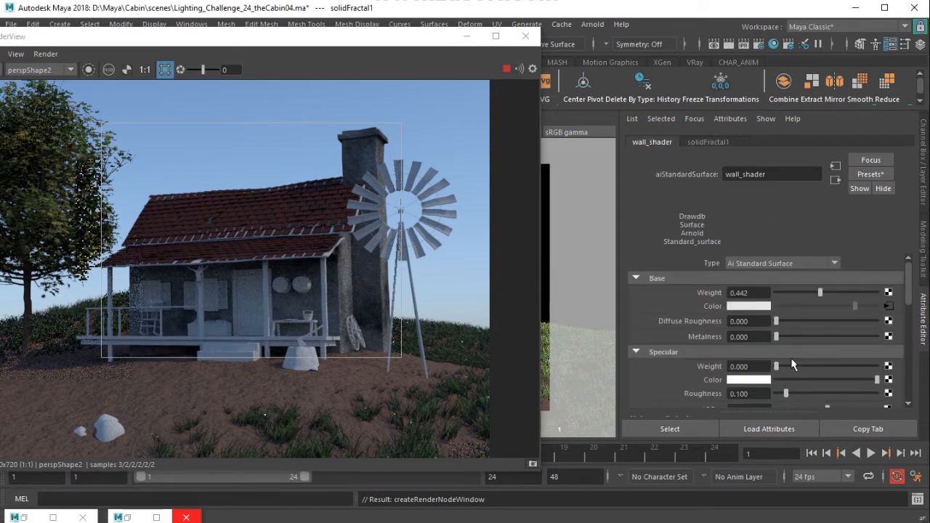
pyautogui.doubleClick(748, 292)
pyautogui.write('0.8')
pyautogui.press('Return')
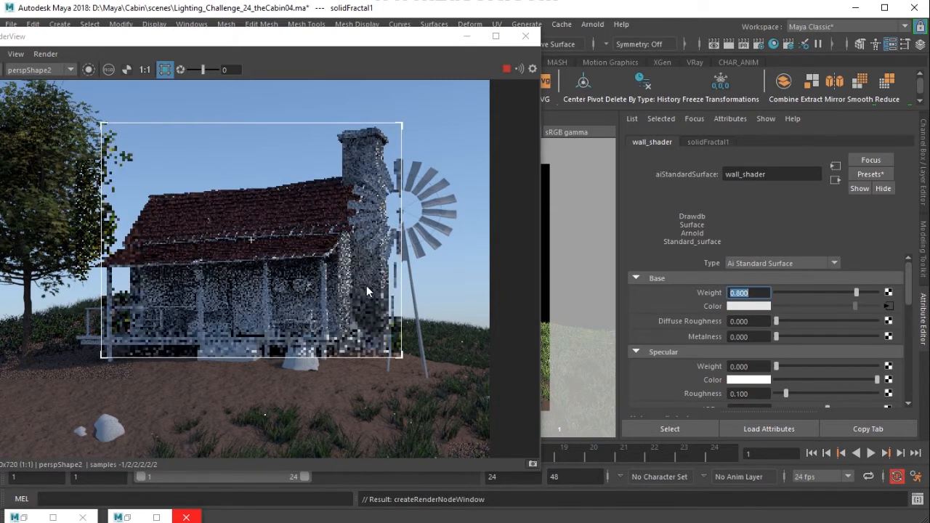
# Insert a color remap on wall_shader's Solid Fractal texture, open its ramp, and restart the Arnold render.
pyautogui.click(888, 306)
pyautogui.scroll(-1, 750, 395)
pyautogui.scroll(-1, 749, 394)
pyautogui.click(676, 356)
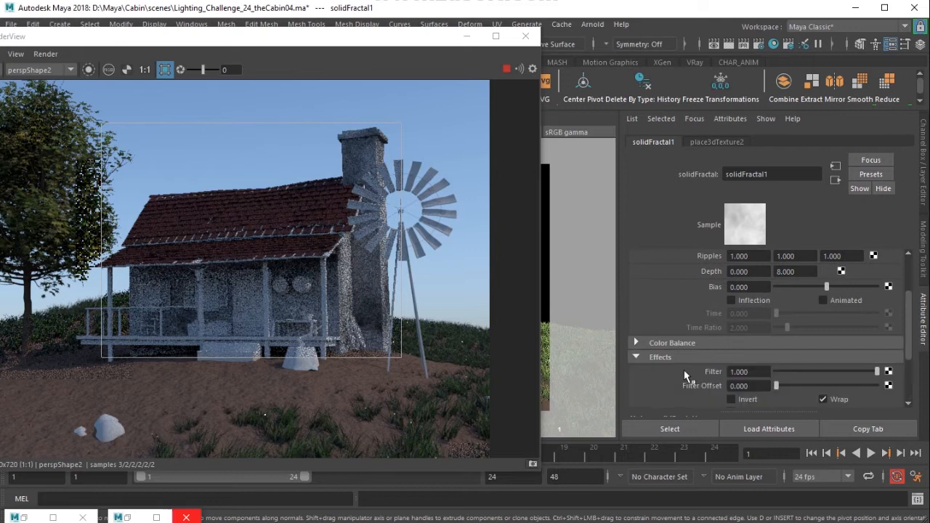
pyautogui.scroll(-2, 685, 372)
pyautogui.click(769, 365)
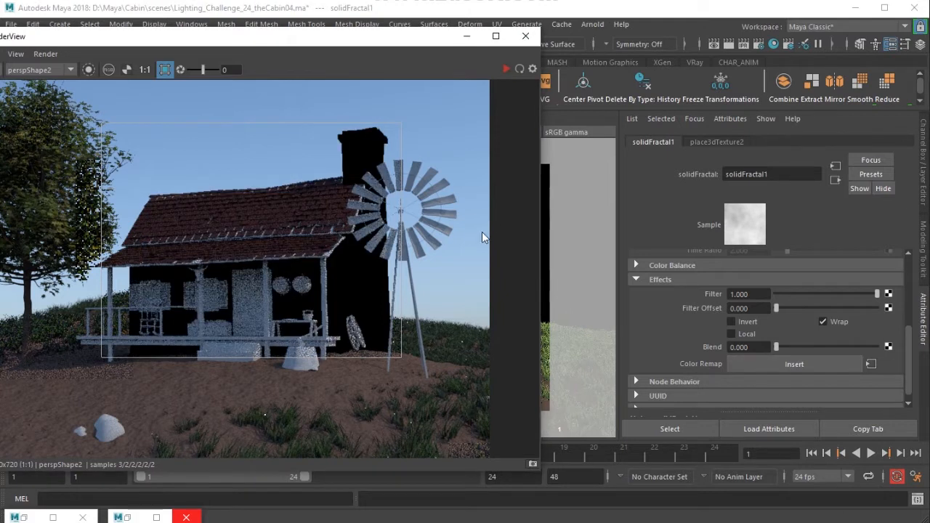
pyautogui.click(871, 363)
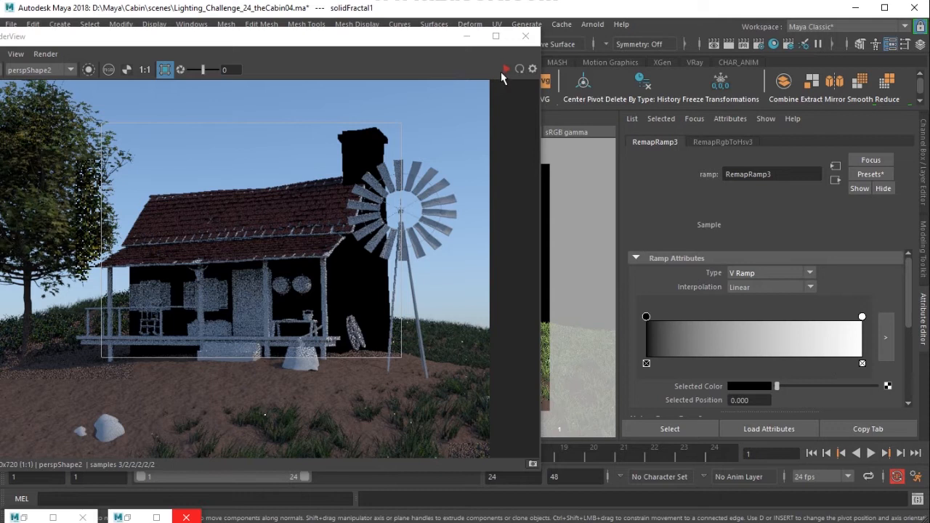
pyautogui.click(497, 269)
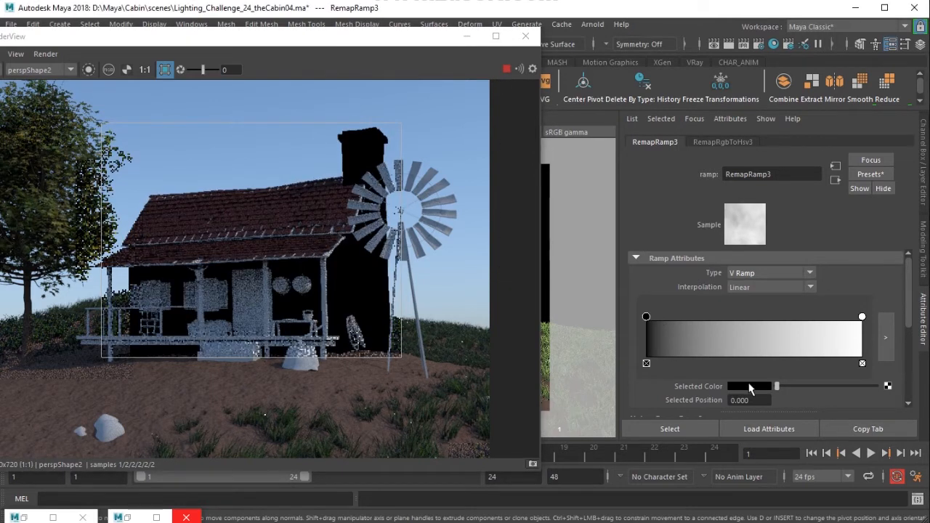
# Change the black start color of the wall's remap ramp to a dark brown.
pyautogui.click(749, 386)
pyautogui.click(698, 448)
pyautogui.moveTo(709, 432); pyautogui.dragTo(723, 431)
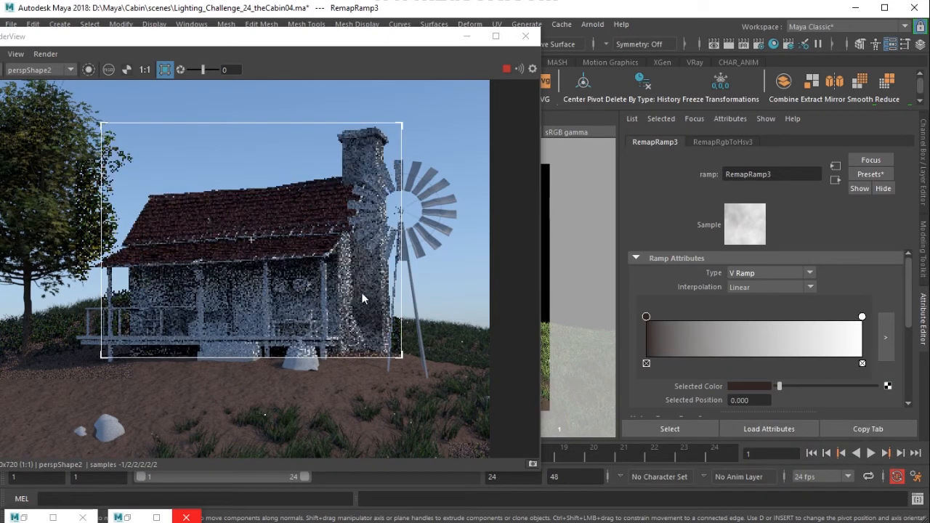
# Replace the remap ramp's white end color with a light grey sampled at position 0.434 and placed at position 1.000.
pyautogui.click(740, 338)
pyautogui.click(862, 363)
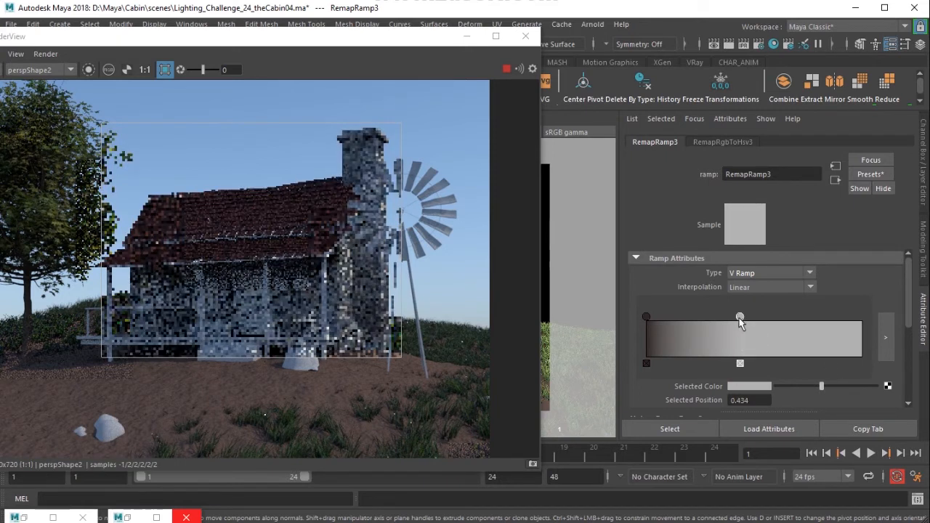
pyautogui.moveTo(740, 317); pyautogui.dragTo(862, 317)
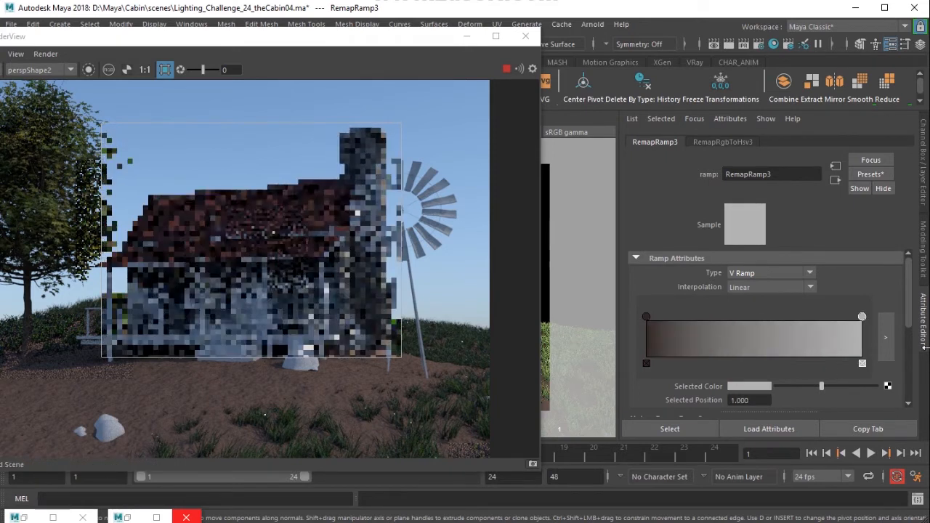
# Replace the remap ramp's dark brown start color with a mid grey sampled from the gradient and placed at position 0.000.
pyautogui.click(713, 338)
pyautogui.click(646, 364)
pyautogui.moveTo(712, 317); pyautogui.dragTo(612, 326)
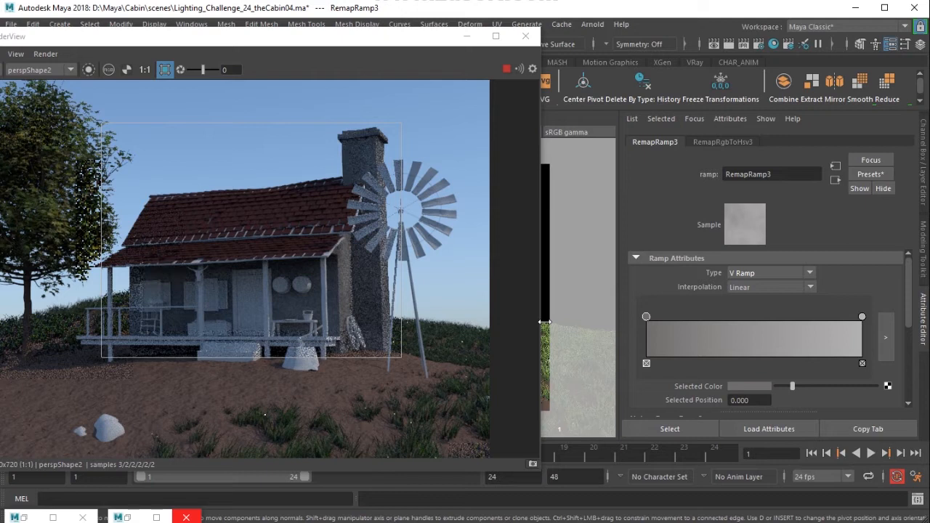
# Bring the full Arnold render back into view and examine the recolored cabin walls and chimney.
pyautogui.moveTo(385, 37); pyautogui.dragTo(676, 36)
pyautogui.moveTo(613, 332); pyautogui.dragTo(752, 308, button='middle')
pyautogui.scroll(-1, 675, 304)
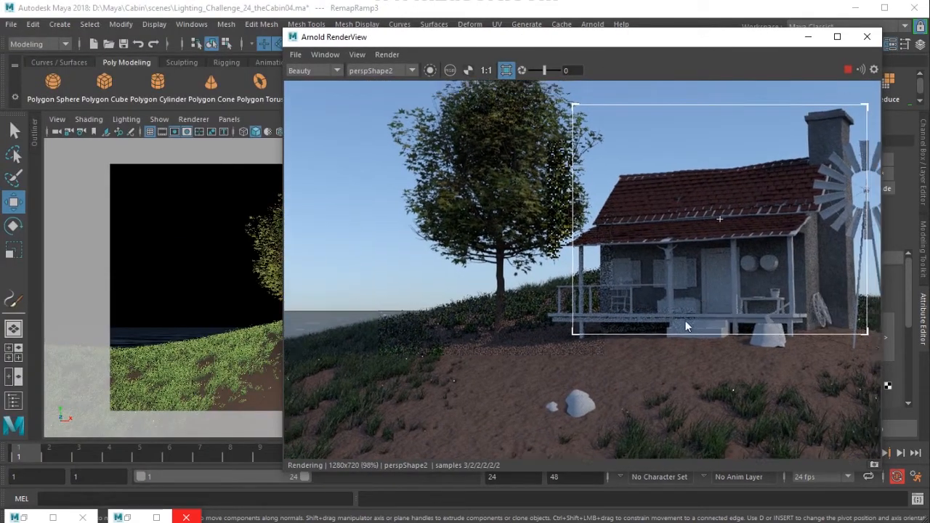
# Minimise the Arnold RenderView and show the cabin scene through the persp camera.
pyautogui.moveTo(764, 261); pyautogui.dragTo(661, 326, button='middle')
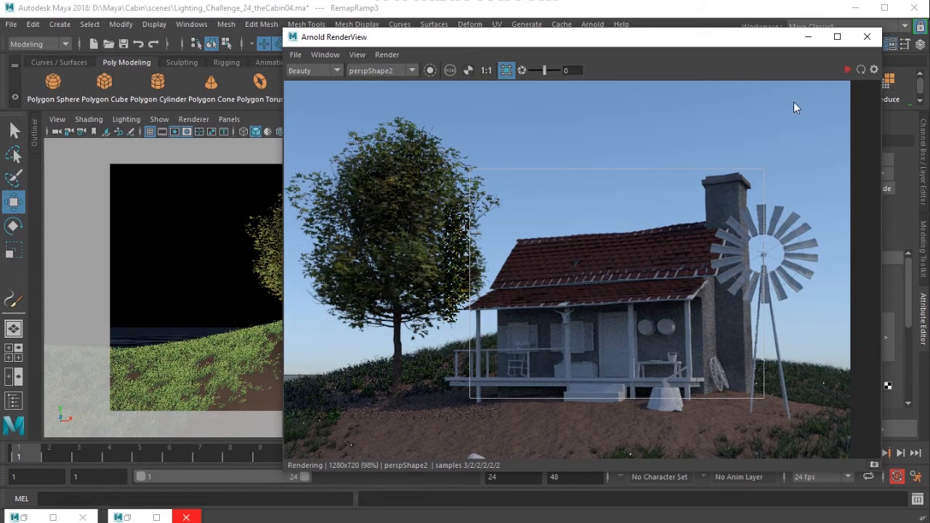
pyautogui.click(813, 43)
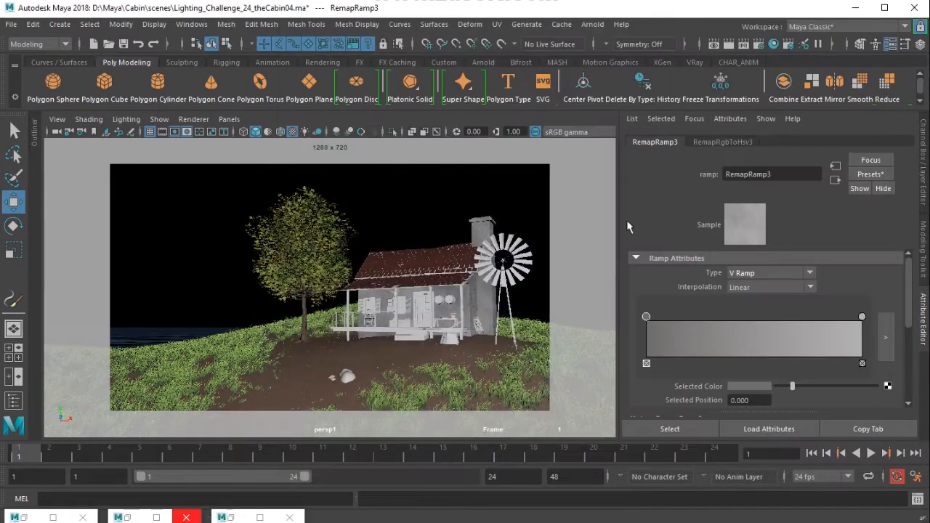
pyautogui.click(229, 119)
pyautogui.moveTo(258, 131)
pyautogui.click(375, 133)
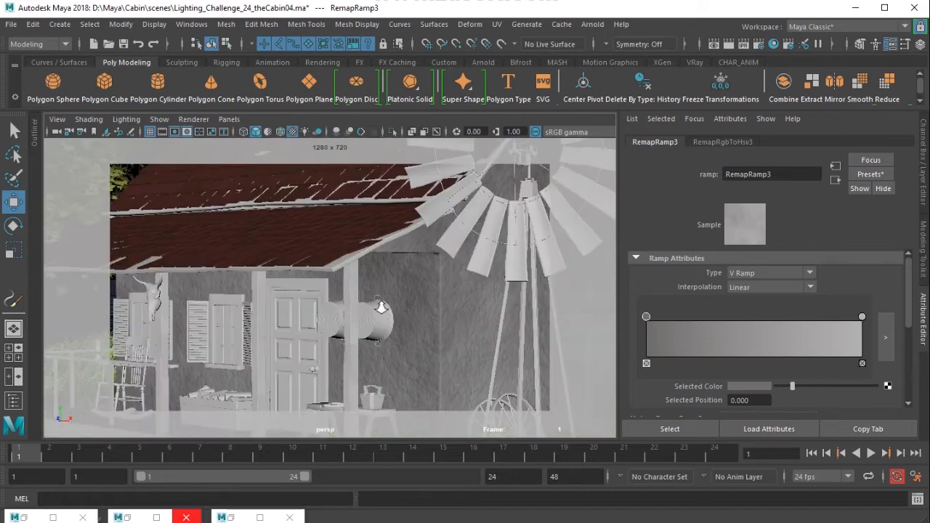
# Assign a new aiStandardSurface named wood_shader_02 to the cabin's wooden parts, including posts, door, shutters, railing and chair seat.
pyautogui.click(368, 265)
pyautogui.keyDown('alt'); pyautogui.moveTo(368, 265); pyautogui.dragTo(465, 221); pyautogui.keyUp('alt')
pyautogui.keyDown('shift'); pyautogui.click(435, 211); pyautogui.keyUp('shift')
pyautogui.keyDown('alt'); pyautogui.moveTo(436, 210); pyautogui.dragTo(450, 175, button='middle'); pyautogui.keyUp('alt')
pyautogui.keyDown('shift'); pyautogui.click(452, 269); pyautogui.keyUp('shift')
pyautogui.keyDown('shift'); pyautogui.click(228, 261); pyautogui.keyUp('shift')
pyautogui.keyDown('shift'); pyautogui.click(374, 283); pyautogui.keyUp('shift')
pyautogui.keyDown('shift'); pyautogui.click(244, 261); pyautogui.keyUp('shift')
pyautogui.keyDown('shift'); pyautogui.click(196, 273); pyautogui.keyUp('shift')
pyautogui.keyDown('alt'); pyautogui.moveTo(222, 270); pyautogui.dragTo(266, 332); pyautogui.keyUp('alt')
pyautogui.keyDown('shift'); pyautogui.click(268, 334); pyautogui.keyUp('shift')
pyautogui.keyDown('shift'); pyautogui.click(238, 332); pyautogui.keyUp('shift')
pyautogui.keyDown('shift'); pyautogui.click(266, 332); pyautogui.keyUp('shift')
pyautogui.keyDown('shift'); pyautogui.click(370, 324); pyautogui.keyUp('shift')
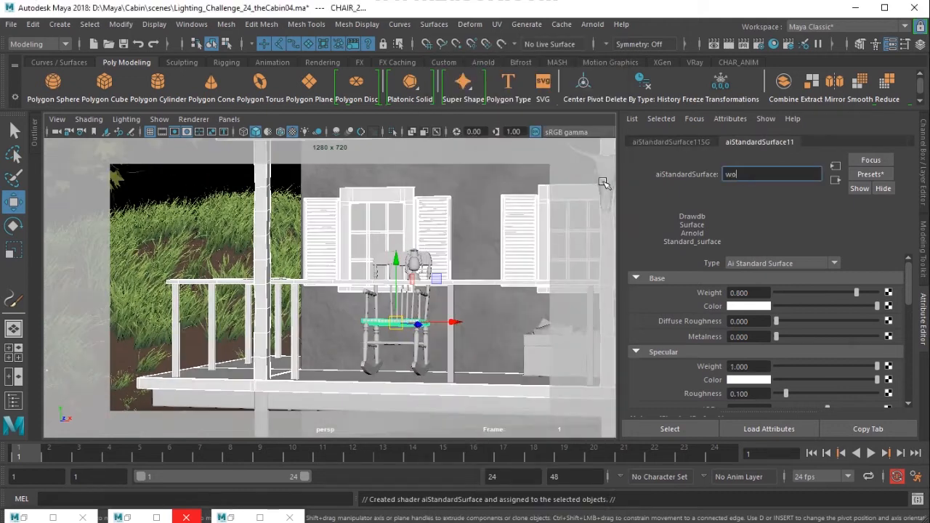
pyautogui.write('wood_shader_02')
pyautogui.press('Return')
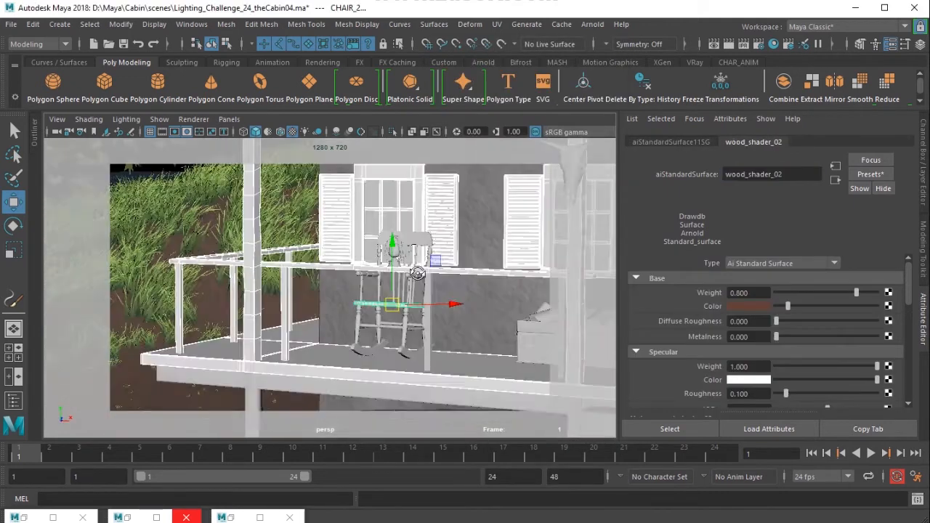
# Assign wood_shader_02 to the remaining rocking chair pieces, railing posts, porch parts and some firewood logs.
pyautogui.press('q')
pyautogui.click(385, 241)
pyautogui.keyDown('shift'); pyautogui.click(389, 356); pyautogui.keyUp('shift')
pyautogui.keyDown('alt'); pyautogui.moveTo(390, 356); pyautogui.dragTo(349, 290); pyautogui.keyUp('alt')
pyautogui.keyDown('alt'); pyautogui.moveTo(365, 346); pyautogui.dragTo(407, 277, button='middle'); pyautogui.keyUp('alt')
pyautogui.keyDown('shift'); pyautogui.click(444, 328); pyautogui.keyUp('shift')
pyautogui.keyDown('shift'); pyautogui.click(347, 345); pyautogui.keyUp('shift')
pyautogui.keyDown('alt'); pyautogui.moveTo(428, 331); pyautogui.dragTo(509, 331); pyautogui.keyUp('alt')
pyautogui.keyDown('shift'); pyautogui.click(298, 388); pyautogui.keyUp('shift')
pyautogui.keyDown('shift'); pyautogui.click(388, 375); pyautogui.keyUp('shift')
pyautogui.keyDown('alt'); pyautogui.moveTo(388, 374); pyautogui.dragTo(399, 336, button='right'); pyautogui.keyUp('alt')
pyautogui.keyDown('alt'); pyautogui.moveTo(399, 337); pyautogui.dragTo(240, 305, button='middle'); pyautogui.keyUp('alt')
pyautogui.keyDown('shift'); pyautogui.click(269, 297); pyautogui.keyUp('shift')
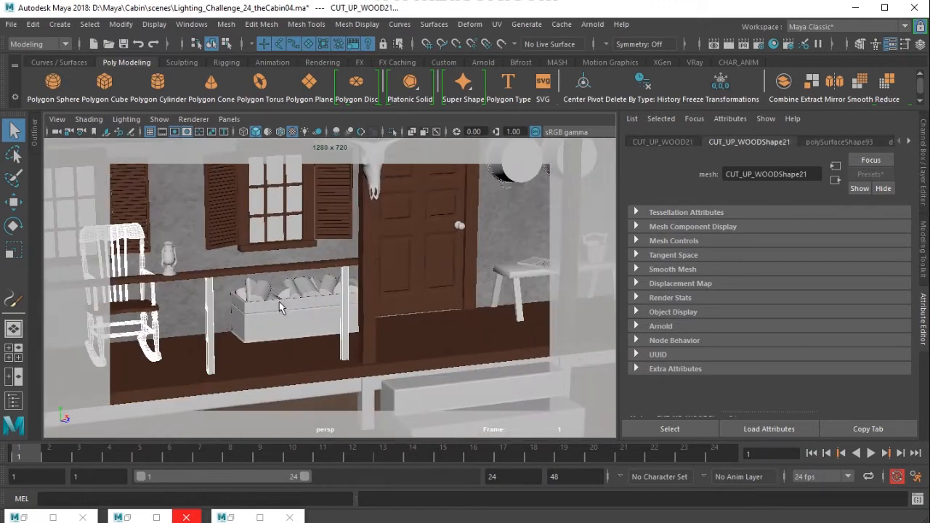
pyautogui.keyDown('shift'); pyautogui.click(253, 289); pyautogui.keyUp('shift')
pyautogui.keyDown('alt'); pyautogui.moveTo(253, 289); pyautogui.dragTo(515, 309, button='right'); pyautogui.keyUp('alt')
pyautogui.keyDown('shift'); pyautogui.click(456, 283); pyautogui.keyUp('shift')
pyautogui.moveTo(393, 289); pyautogui.dragTo(512, 288, button='right')
# Assign wood_shader_02 to the firewood crate and the logs still uncoloured inside it.
pyautogui.click(363, 334)
pyautogui.keyDown('shift'); pyautogui.click(333, 305); pyautogui.keyUp('shift')
pyautogui.keyDown('shift'); pyautogui.click(407, 287); pyautogui.keyUp('shift')
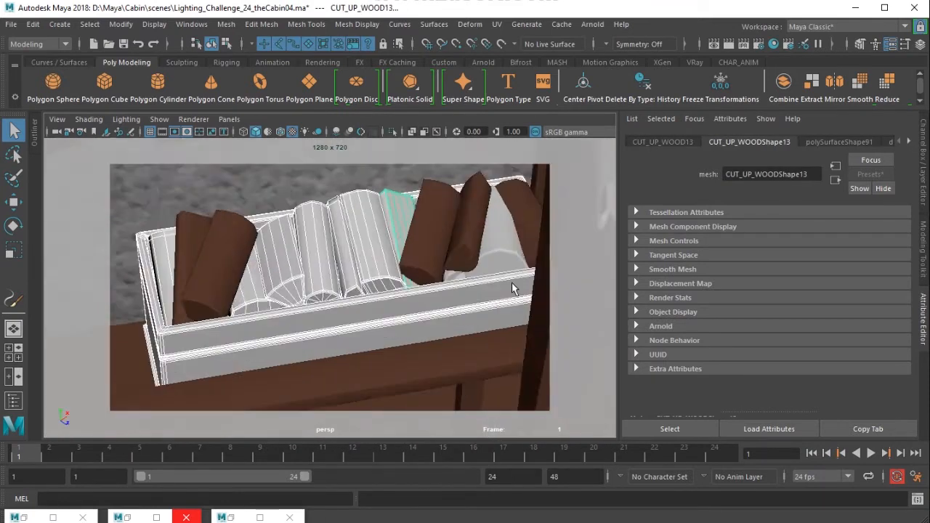
pyautogui.keyDown('shift'); pyautogui.click(441, 190); pyautogui.keyUp('shift')
pyautogui.moveTo(440, 166); pyautogui.dragTo(487, 488, button='right')
# Assign wood_shader_02 to further unshaded wooden pieces beside the firewood crate.
pyautogui.keyDown('alt'); pyautogui.moveTo(464, 239); pyautogui.dragTo(182, 298, button='middle'); pyautogui.keyUp('alt')
pyautogui.keyDown('shift'); pyautogui.click(512, 234); pyautogui.keyUp('shift')
pyautogui.keyDown('shift'); pyautogui.click(301, 348); pyautogui.keyUp('shift')
pyautogui.keyDown('shift'); pyautogui.click(532, 298); pyautogui.keyUp('shift')
pyautogui.moveTo(524, 260); pyautogui.dragTo(620, 488, button='right')
# Assign wood_shader_02 to the last unshaded wooden pieces around the porch.
pyautogui.keyDown('alt'); pyautogui.moveTo(430, 288); pyautogui.dragTo(320, 306, button='right'); pyautogui.keyUp('alt')
pyautogui.click(384, 327)
pyautogui.keyDown('shift'); pyautogui.click(309, 337); pyautogui.keyUp('shift')
pyautogui.moveTo(309, 338); pyautogui.dragTo(404, 488, button='right')
pyautogui.keyDown('alt'); pyautogui.moveTo(232, 320); pyautogui.dragTo(473, 305, button='middle'); pyautogui.keyUp('alt')
pyautogui.click(259, 313)
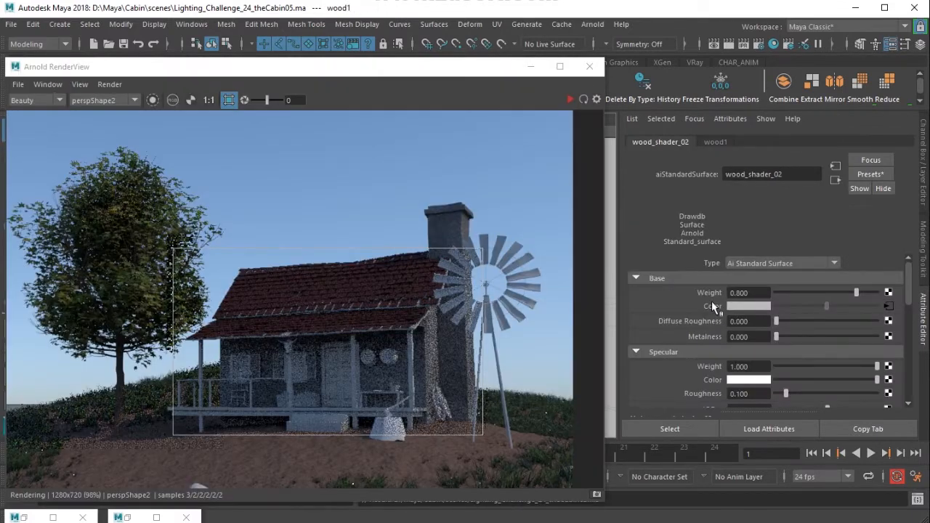
# Disconnect the wood texture from the base colour of wood_shader_02 and map a 3D Volume Noise texture there instead.
pyautogui.rightClick(711, 302)
pyautogui.click(730, 334)
pyautogui.click(888, 306)
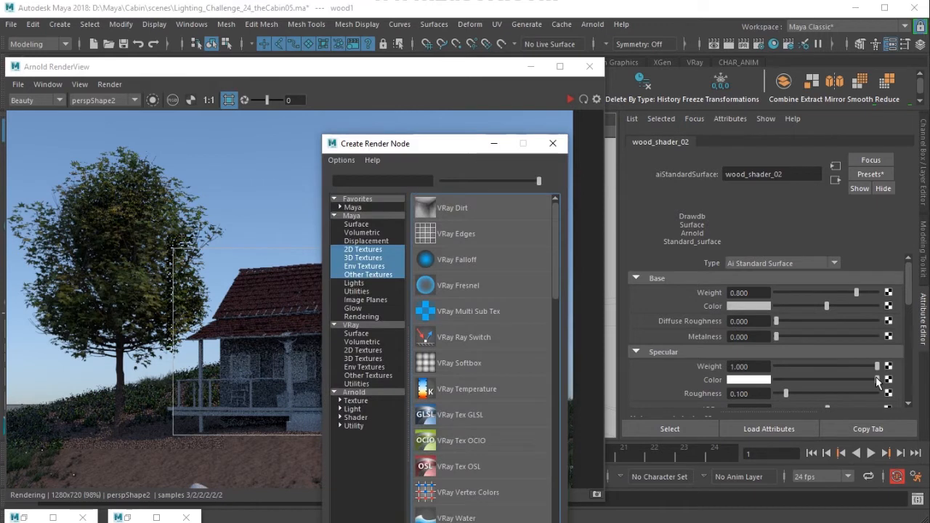
pyautogui.moveTo(447, 150); pyautogui.dragTo(578, 70)
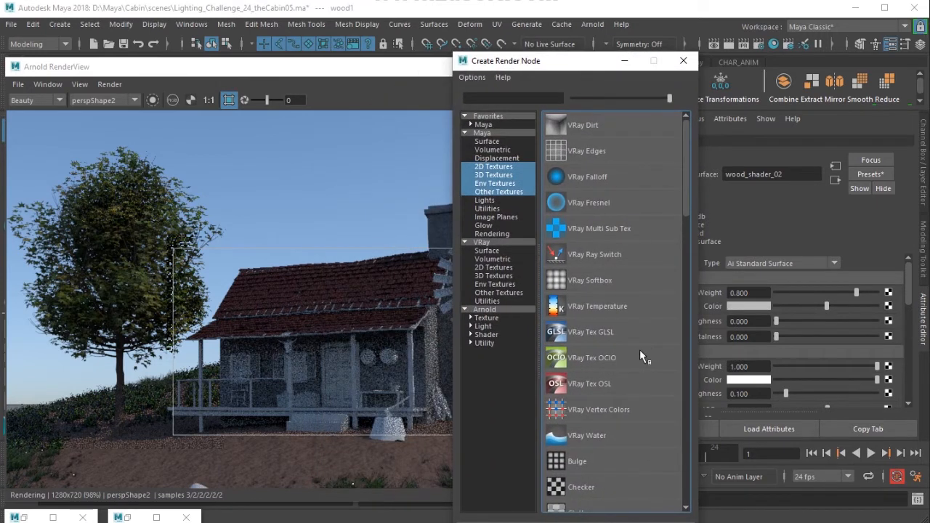
pyautogui.click(500, 175)
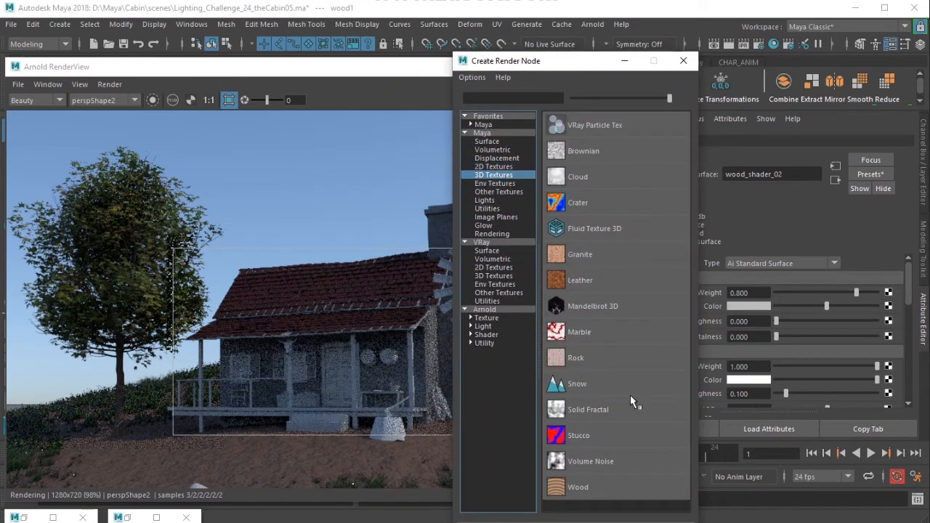
pyautogui.click(590, 461)
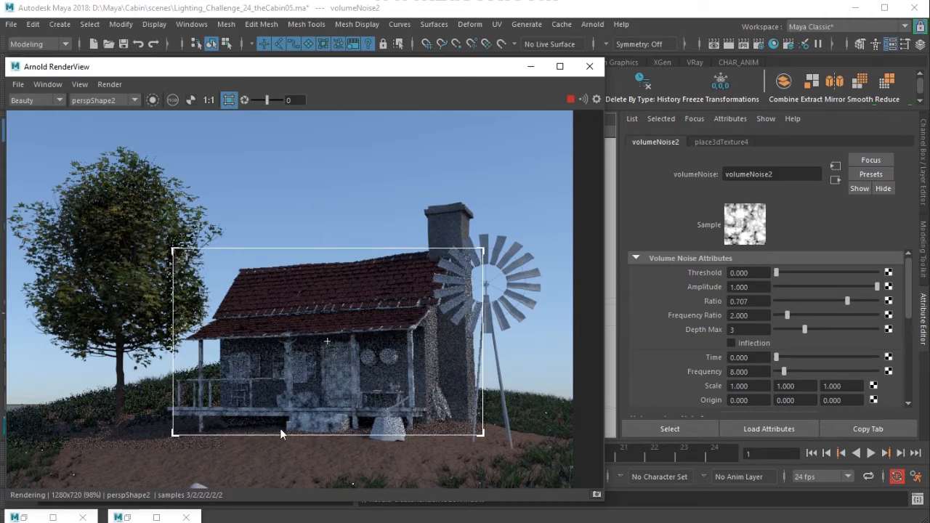
# Set the X and Z scale of the volume noise's 3D placement node to 0.5.
pyautogui.click(699, 142)
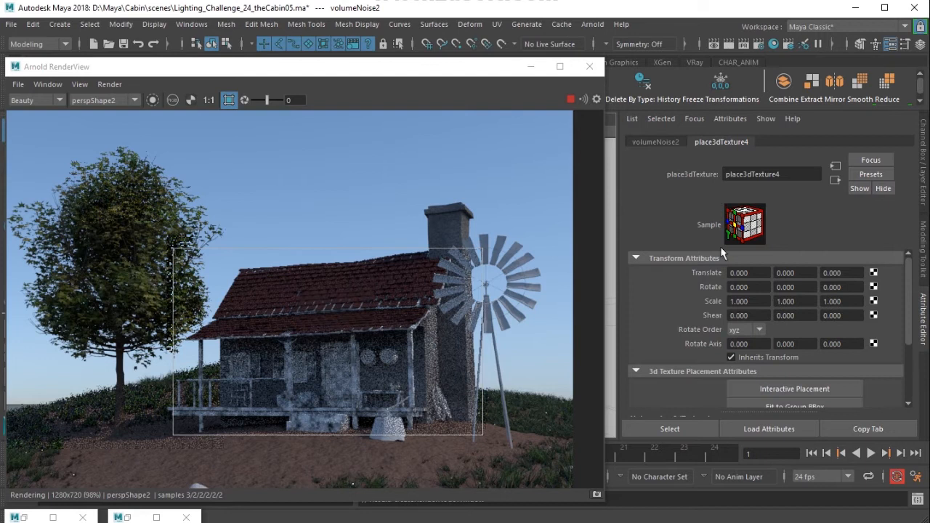
pyautogui.click(805, 301)
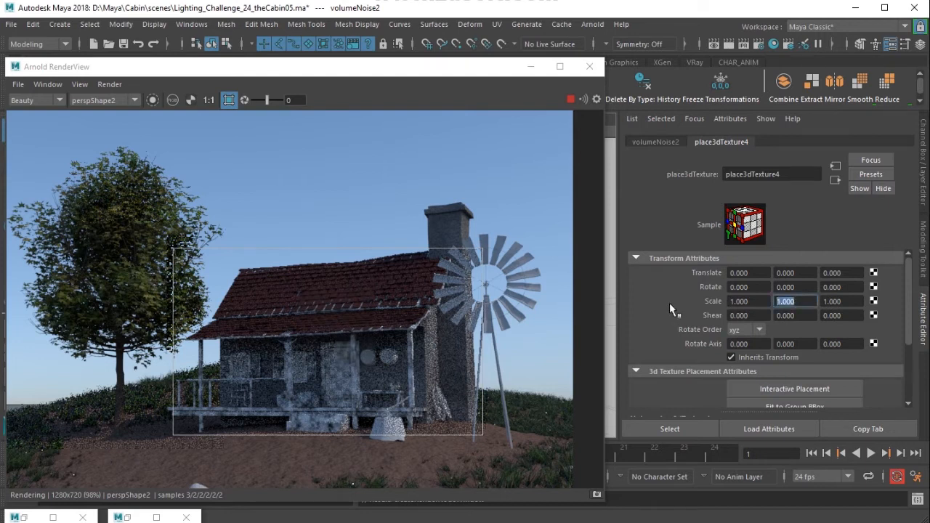
pyautogui.click(764, 301)
pyautogui.write('0')
pyautogui.press('Return')
pyautogui.moveTo(843, 301); pyautogui.dragTo(817, 302)
pyautogui.write('0.5')
pyautogui.press('Return')
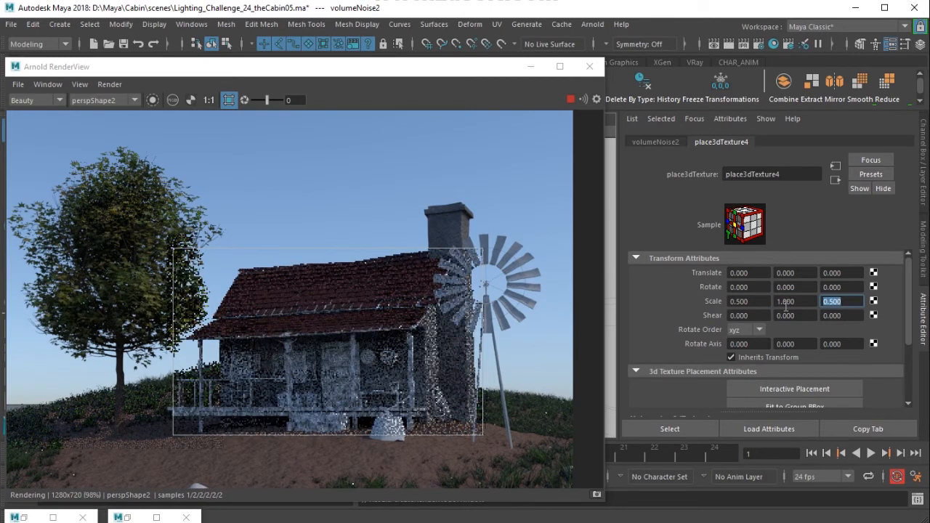
# Stretch the noise vertically by setting the placement node's Y scale to 5 and raising it to 15.
pyautogui.click(785, 302)
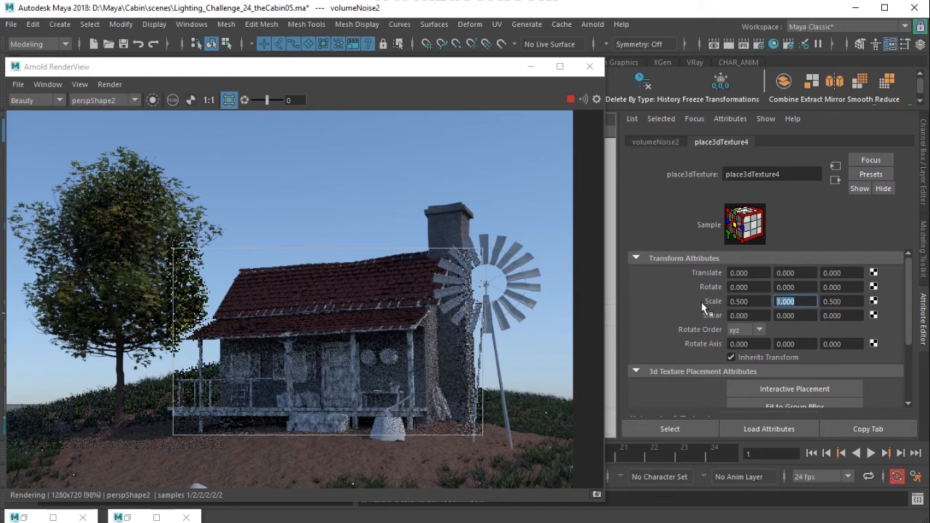
pyautogui.write('5')
pyautogui.press('Return')
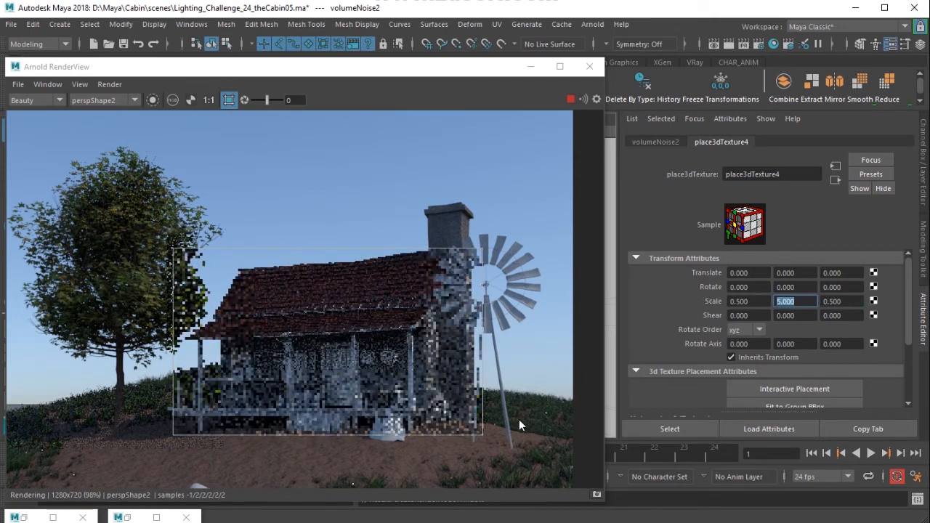
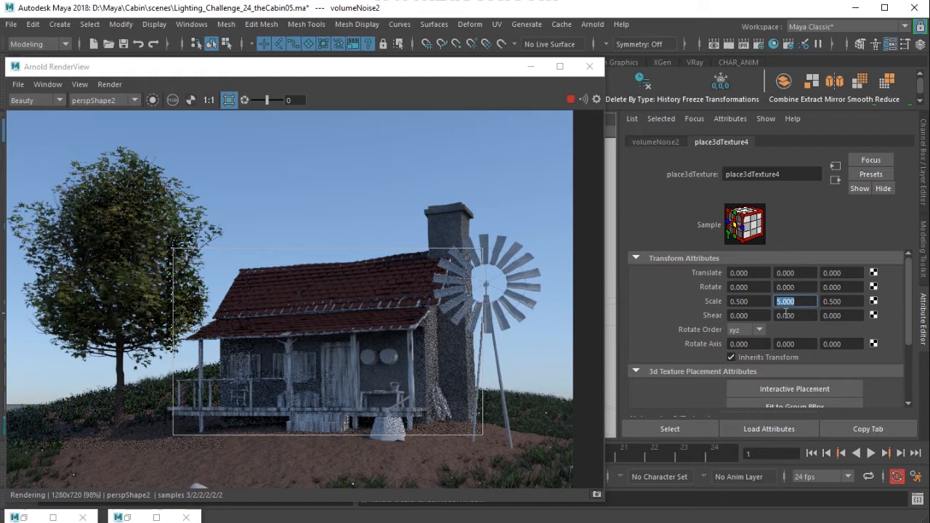
pyautogui.press('Return')
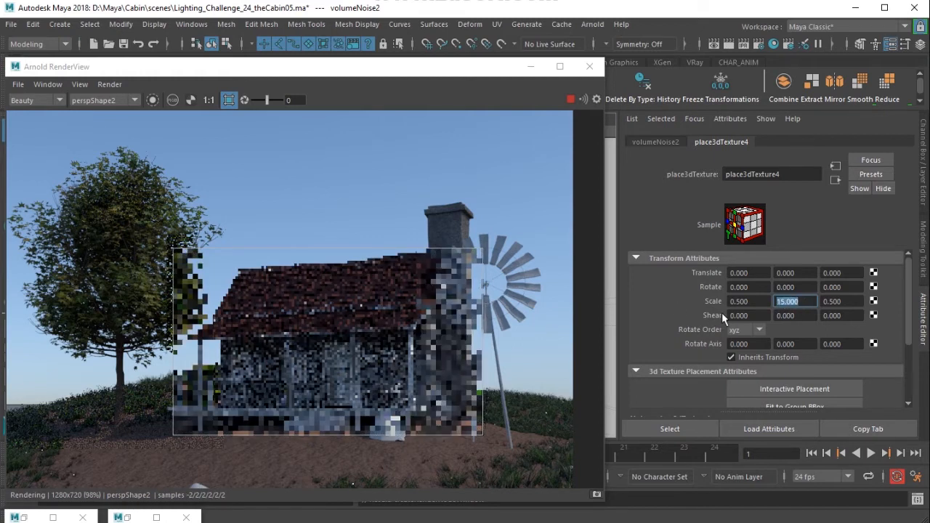
# Set the placement node's X and Z scale to 0.2 and examine the wood grain on the rendered cabin up close.
pyautogui.click(748, 300)
pyautogui.write('0.2')
pyautogui.press('Return')
pyautogui.press('Tab')
pyautogui.press('Tab')
pyautogui.write('0.2')
pyautogui.press('Return')
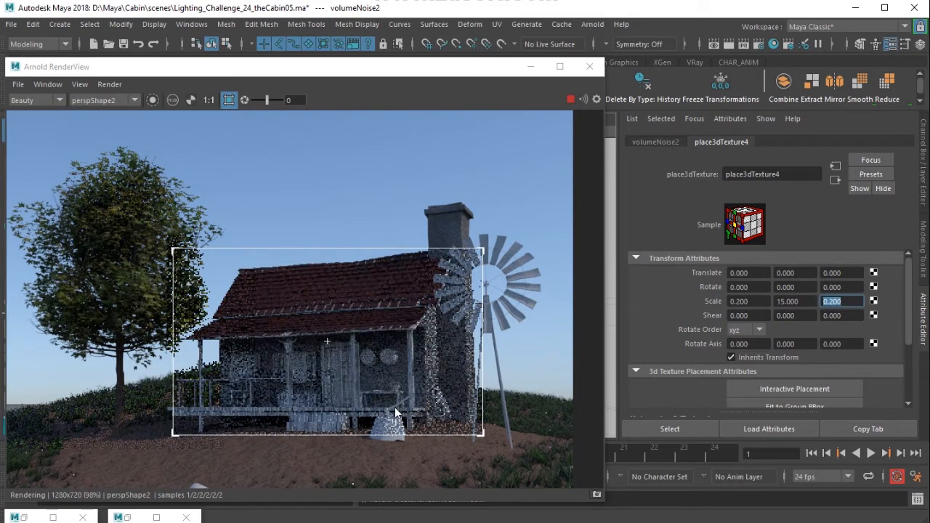
pyautogui.scroll(2, 322, 398)
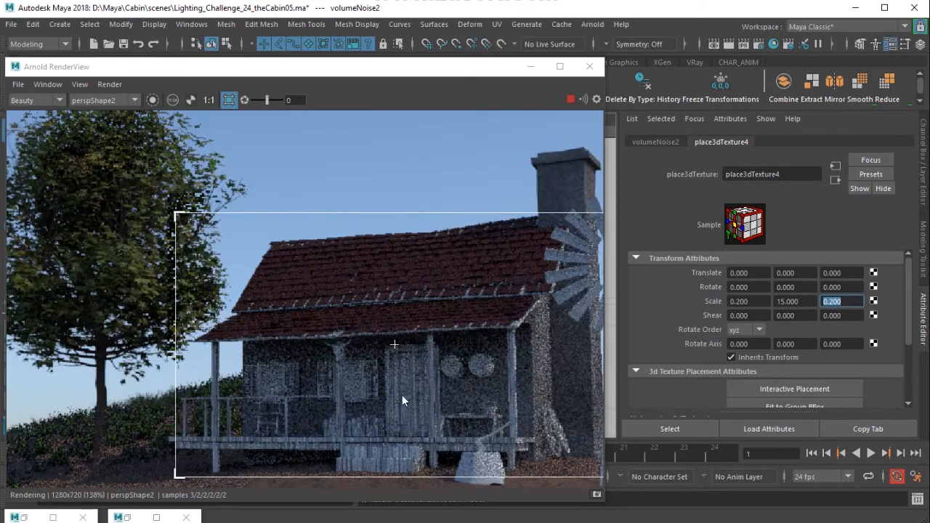
pyautogui.moveTo(443, 409); pyautogui.dragTo(401, 351, button='middle')
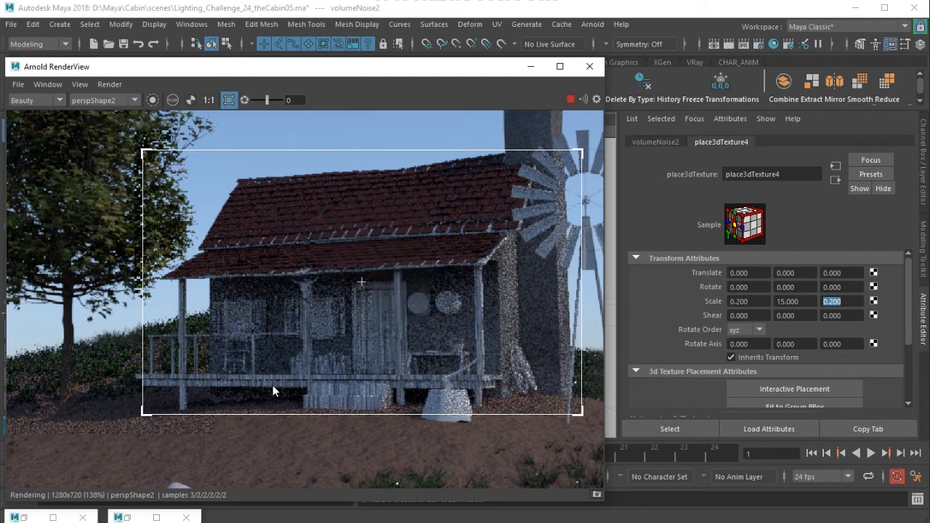
# Insert a Color Remap in the effects settings of the volumeNoise2 texture.
pyautogui.click(676, 143)
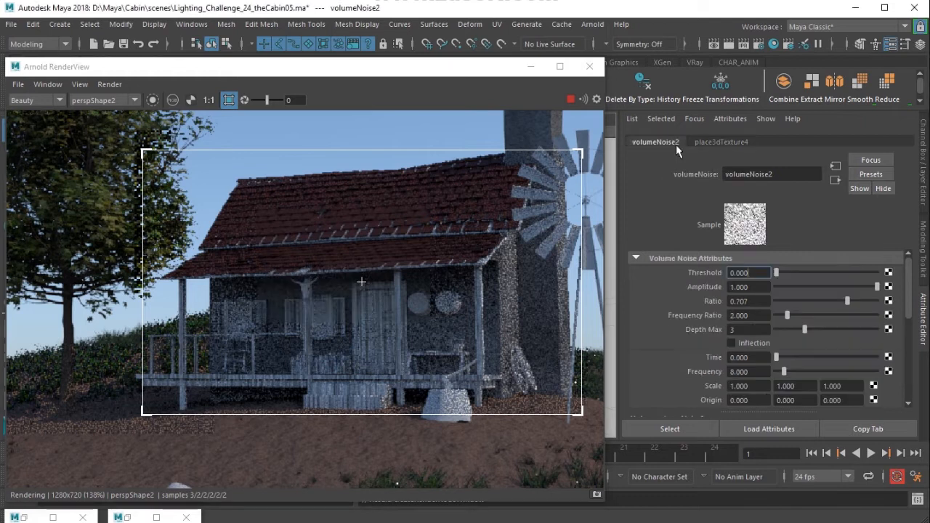
pyautogui.scroll(-3, 814, 387)
pyautogui.scroll(-2, 776, 396)
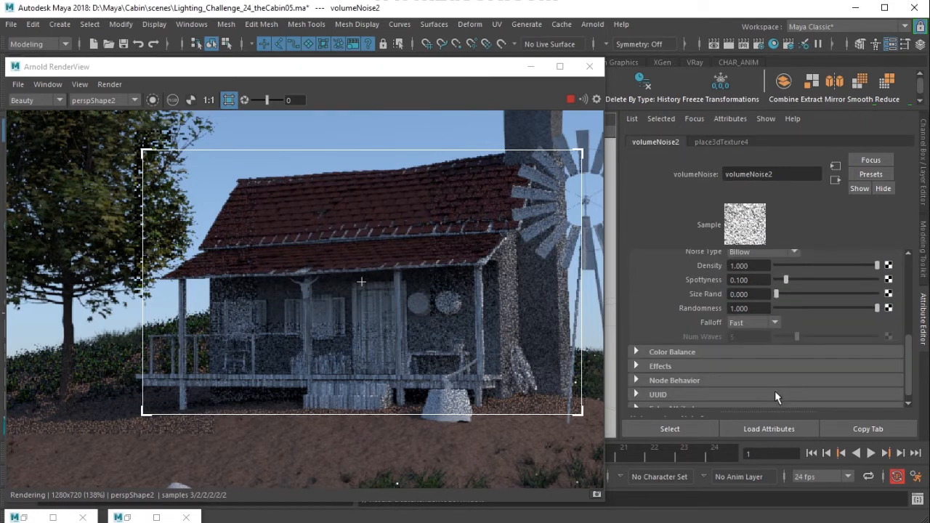
pyautogui.click(691, 367)
pyautogui.scroll(-2, 691, 369)
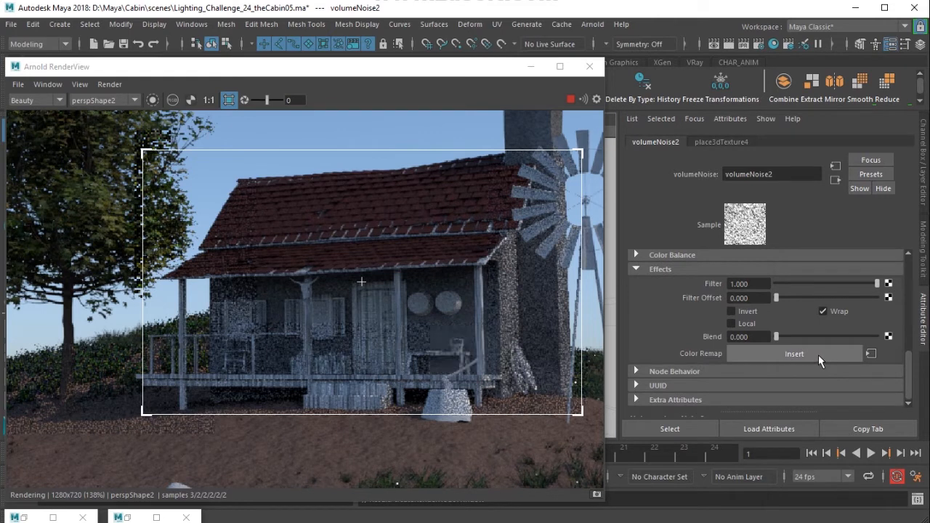
pyautogui.click(818, 355)
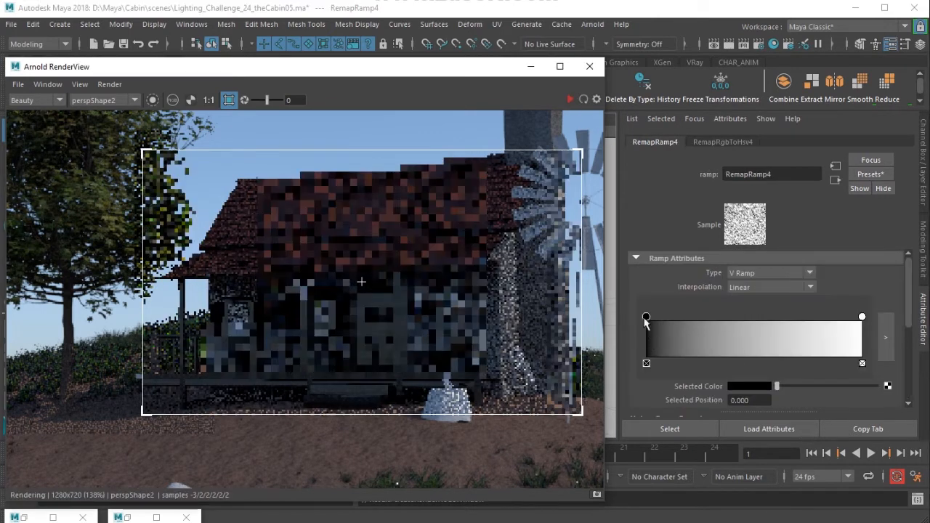
# Colour the remap ramp's start brown and its end a lighter grey-brown with saturation 0.378 and value 0.254.
pyautogui.click(645, 320)
pyautogui.click(737, 386)
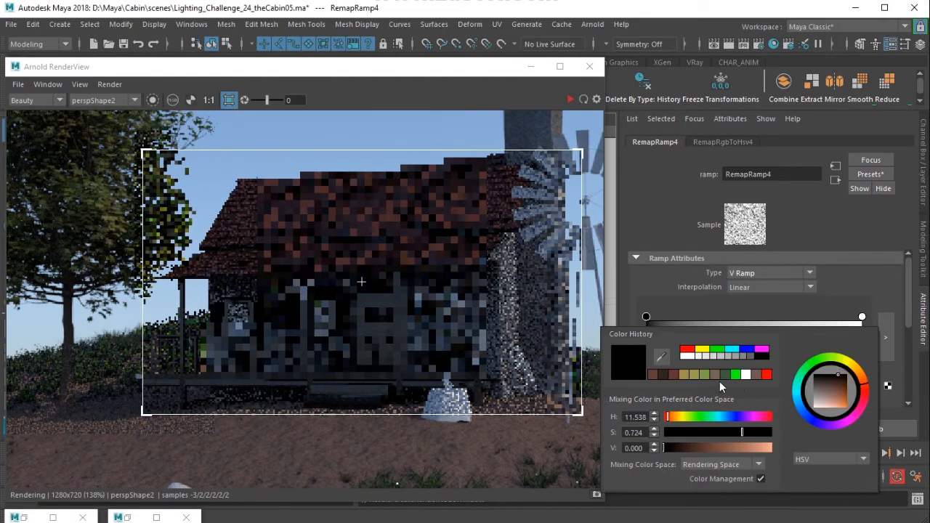
pyautogui.click(712, 374)
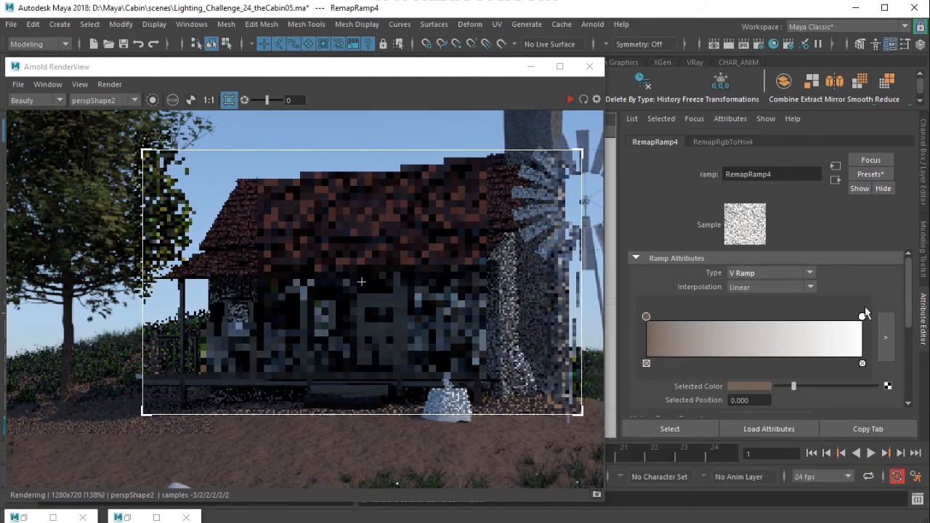
pyautogui.click(862, 317)
pyautogui.click(756, 387)
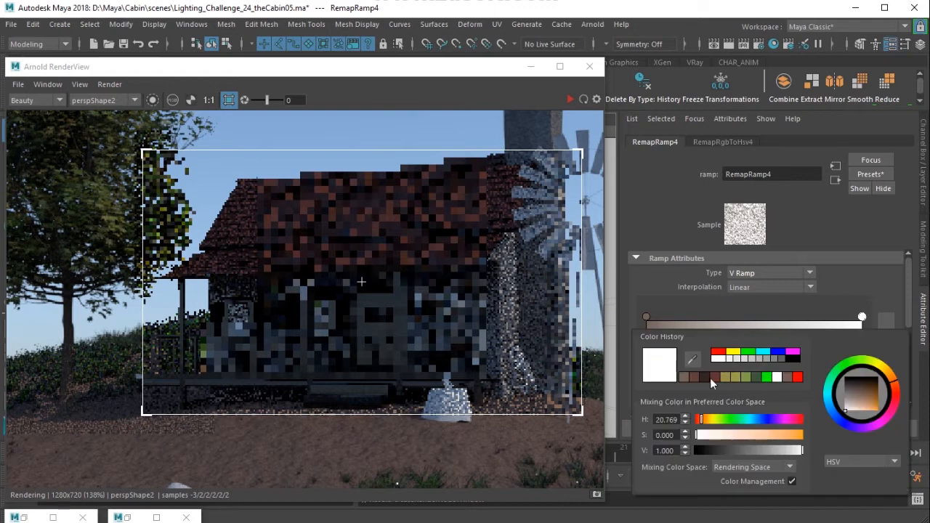
pyautogui.click(684, 377)
pyautogui.click(737, 434)
pyautogui.click(759, 448)
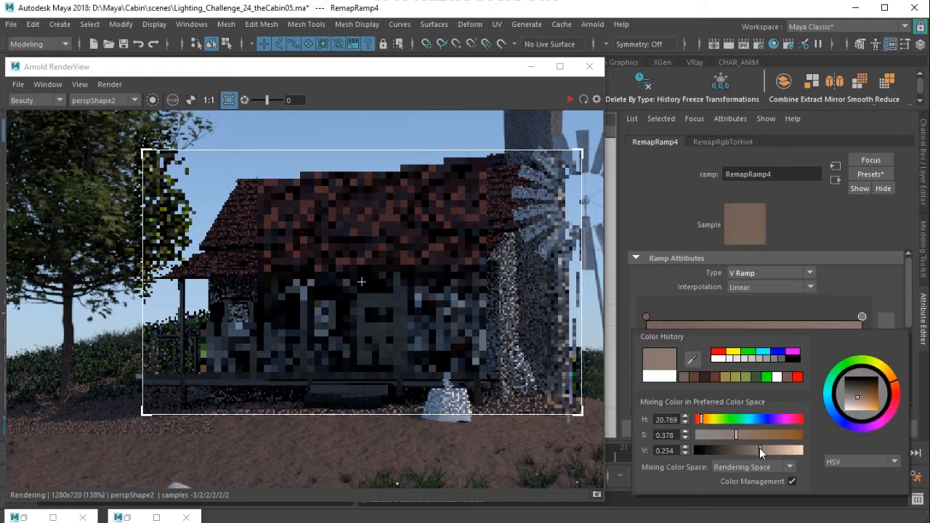
# Darken the ramp's start colour slightly and restart the Arnold render.
pyautogui.click(646, 317)
pyautogui.moveTo(778, 386); pyautogui.dragTo(791, 388)
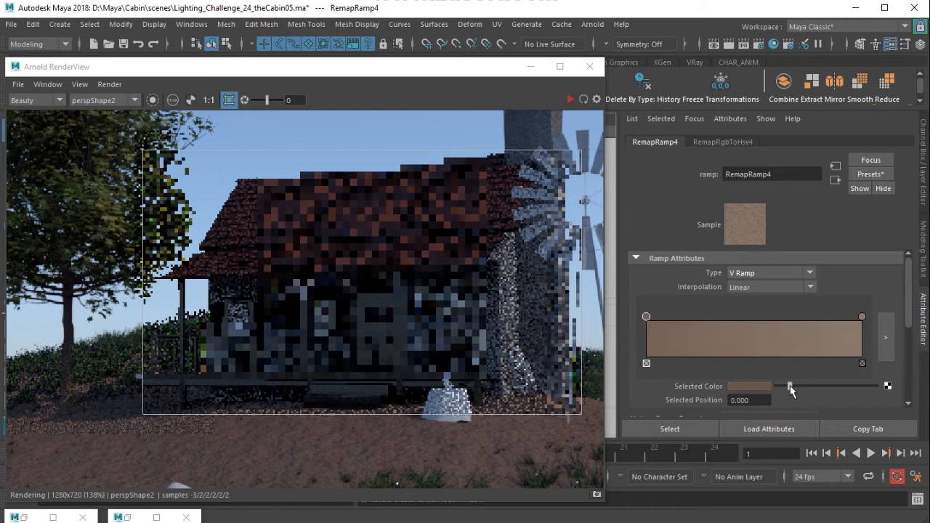
pyautogui.click(572, 102)
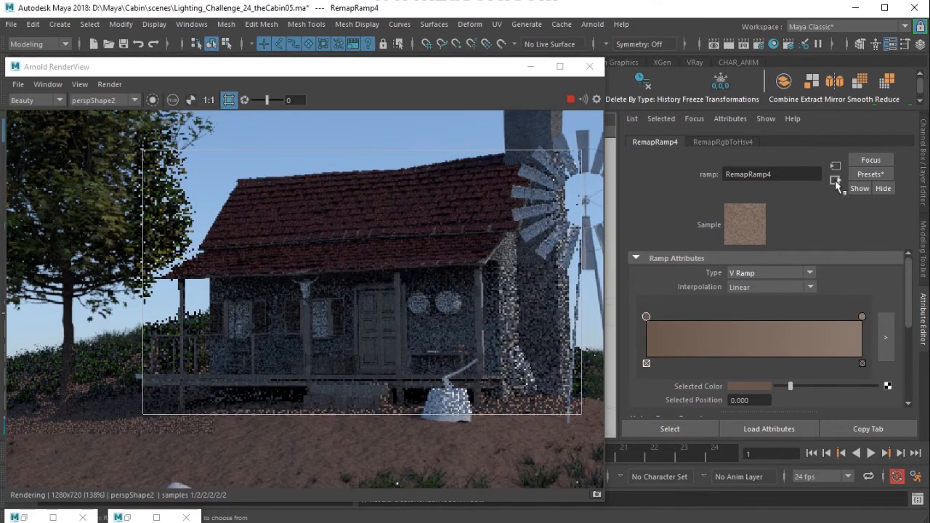
# Set the specular weight of wood_shader_02 to 0 and check the whole rendered scene.
pyautogui.click(835, 180)
pyautogui.click(748, 366)
pyautogui.write('0')
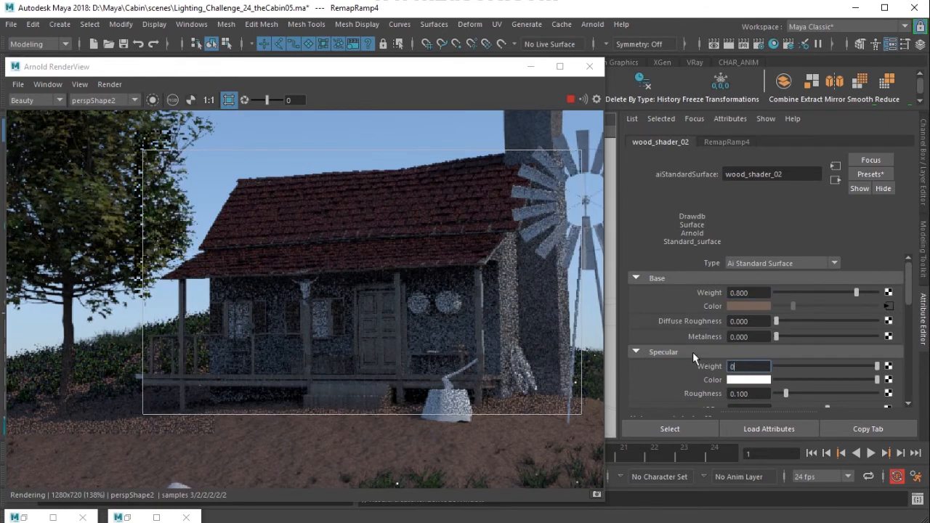
pyautogui.press('Return')
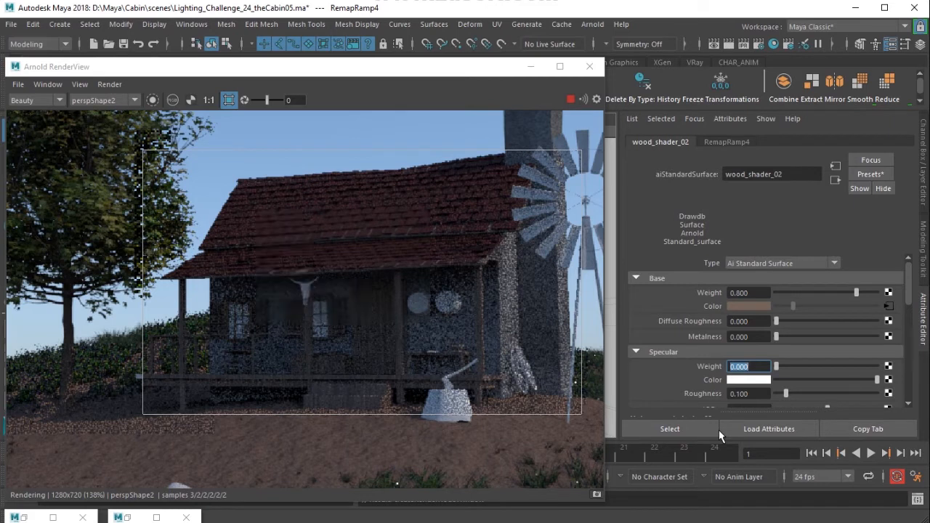
pyautogui.scroll(-2, 391, 395)
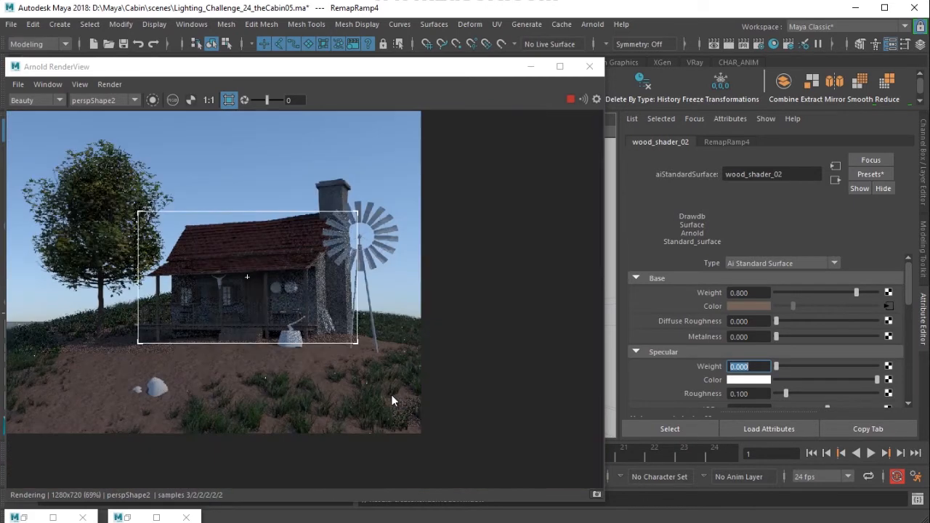
# Switch the viewport to the persp camera in shaded display and frame the cabin's front porch.
pyautogui.moveTo(391, 393); pyautogui.dragTo(452, 368, button='middle')
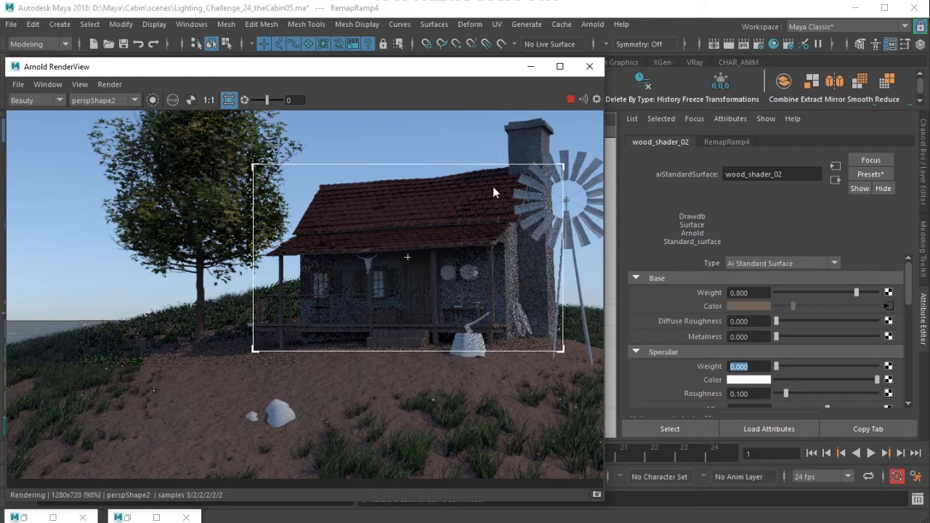
pyautogui.click(530, 67)
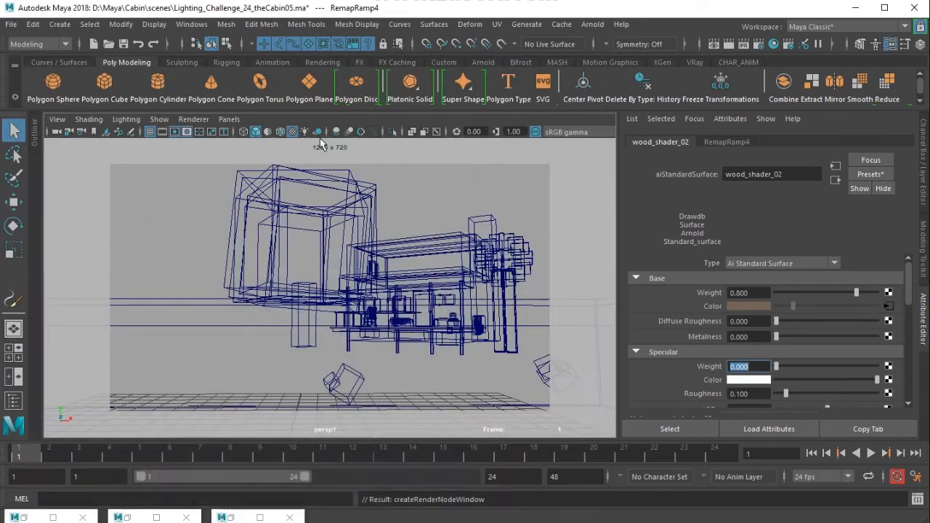
pyautogui.click(227, 119)
pyautogui.moveTo(265, 129)
pyautogui.click(415, 134)
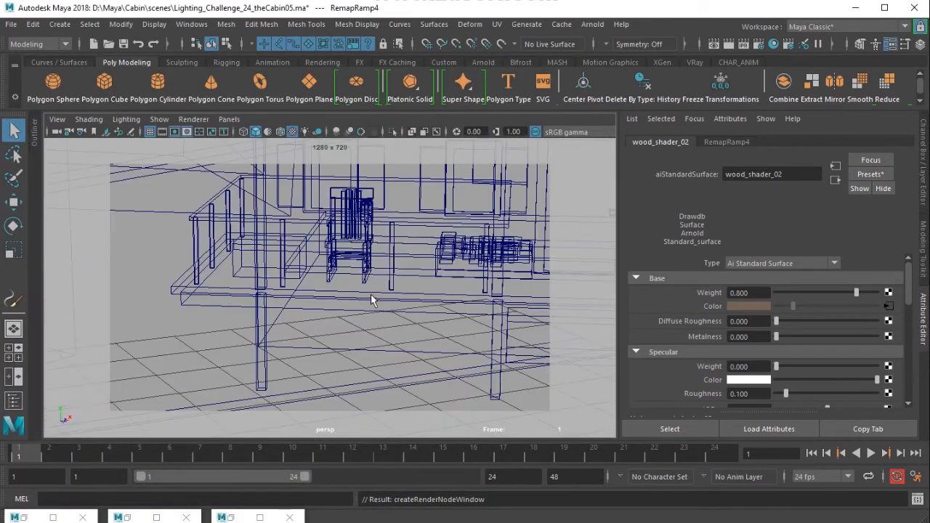
pyautogui.press('5')
pyautogui.scroll(-5, 322, 298)
pyautogui.keyDown('alt'); pyautogui.moveTo(399, 301); pyautogui.dragTo(367, 295); pyautogui.keyUp('alt')
pyautogui.keyDown('alt'); pyautogui.moveTo(368, 295); pyautogui.dragTo(455, 334, button='right'); pyautogui.keyUp('alt')
pyautogui.keyDown('alt'); pyautogui.moveTo(454, 334); pyautogui.dragTo(317, 324, button='middle'); pyautogui.keyUp('alt')
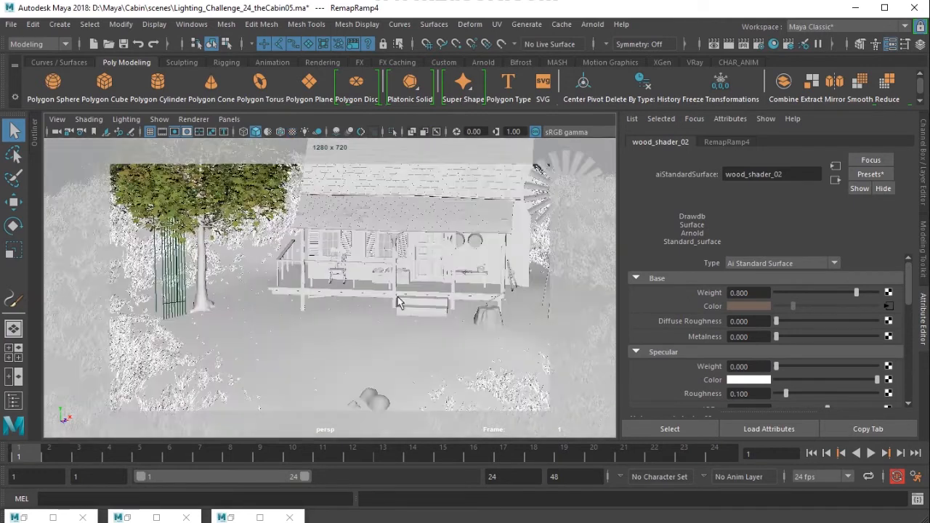
pyautogui.press('5')
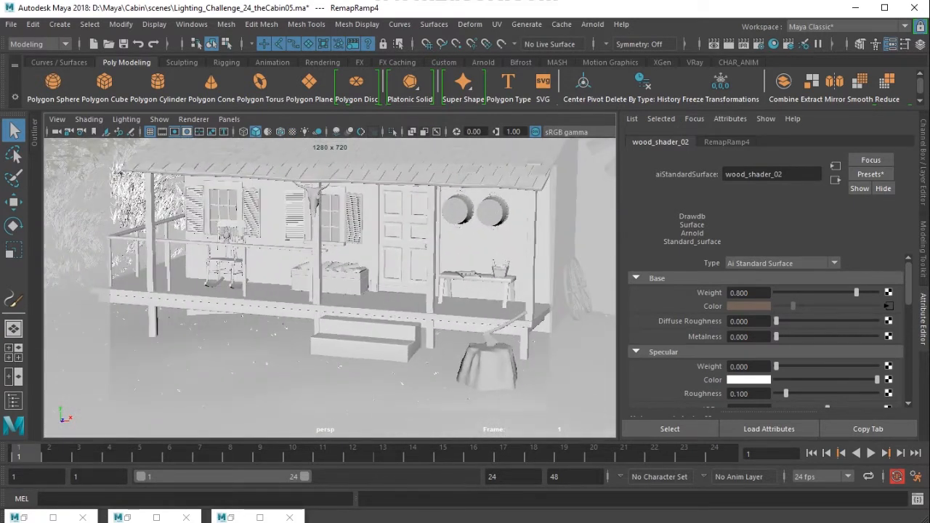
# Bring the Hypershade back up and graph only the wood_shader_02 network.
pyautogui.click(23, 518)
pyautogui.click(775, 156)
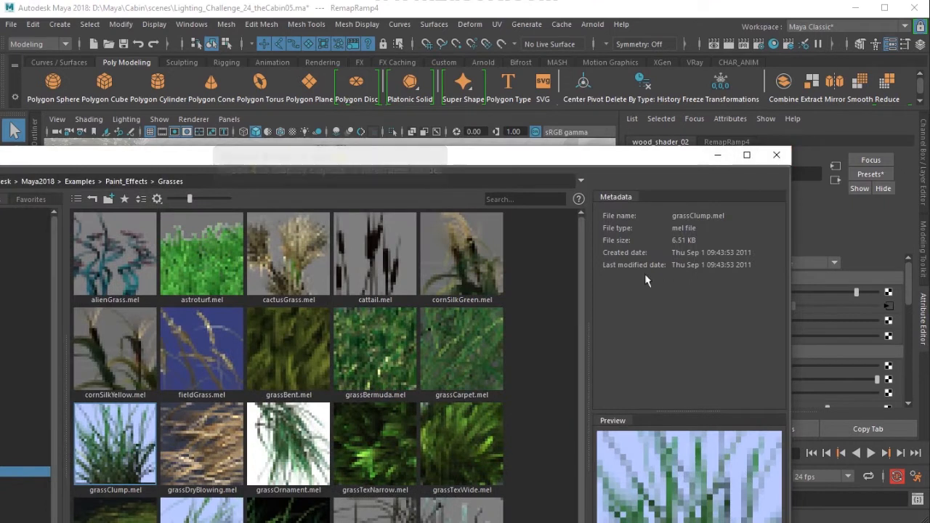
pyautogui.click(130, 517)
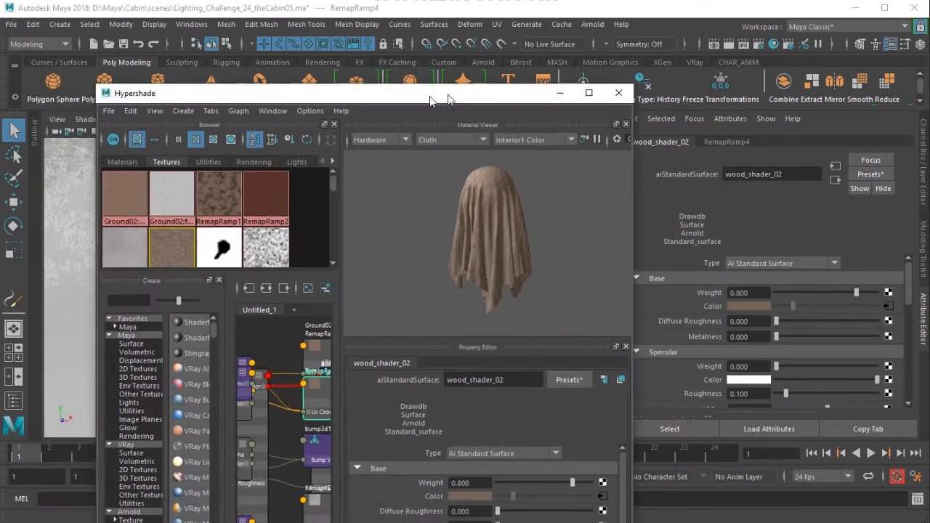
pyautogui.moveTo(430, 96); pyautogui.dragTo(744, 65)
pyautogui.click(316, 285)
pyautogui.click(846, 72)
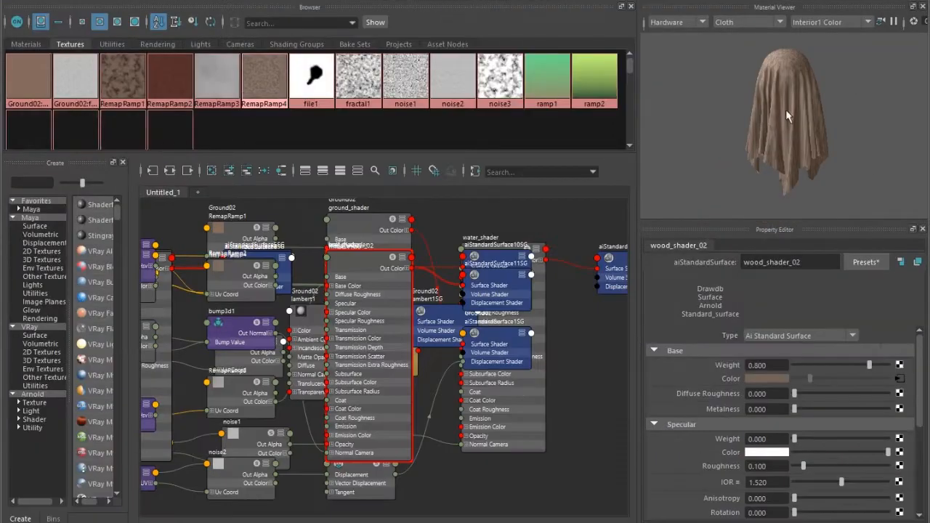
pyautogui.click(281, 171)
pyautogui.scroll(3, 398, 390)
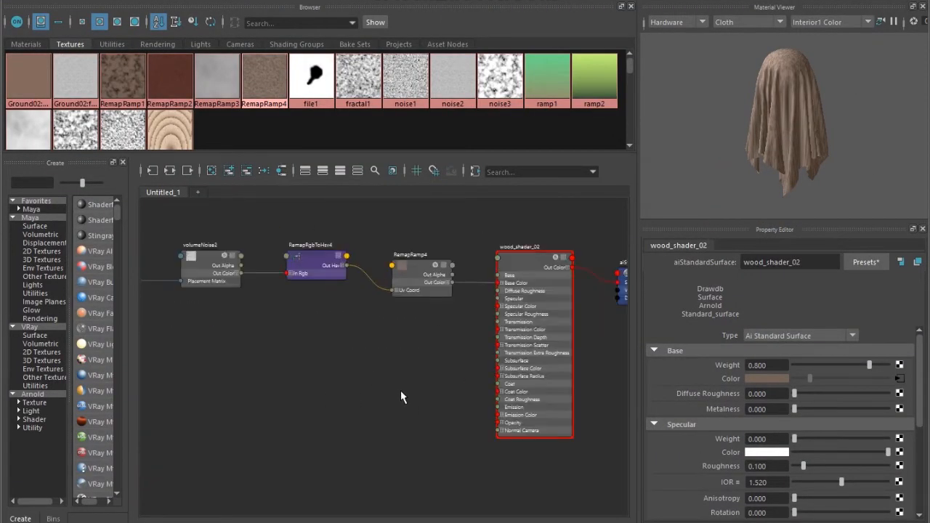
# Duplicate wood_shader_02 together with its whole shading network.
pyautogui.click(531, 261)
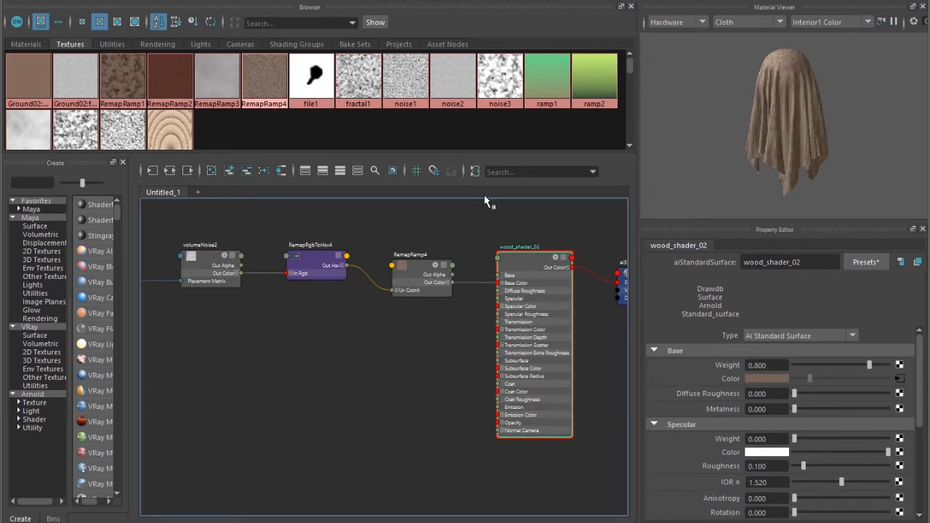
pyautogui.moveTo(466, 3); pyautogui.dragTo(494, 5)
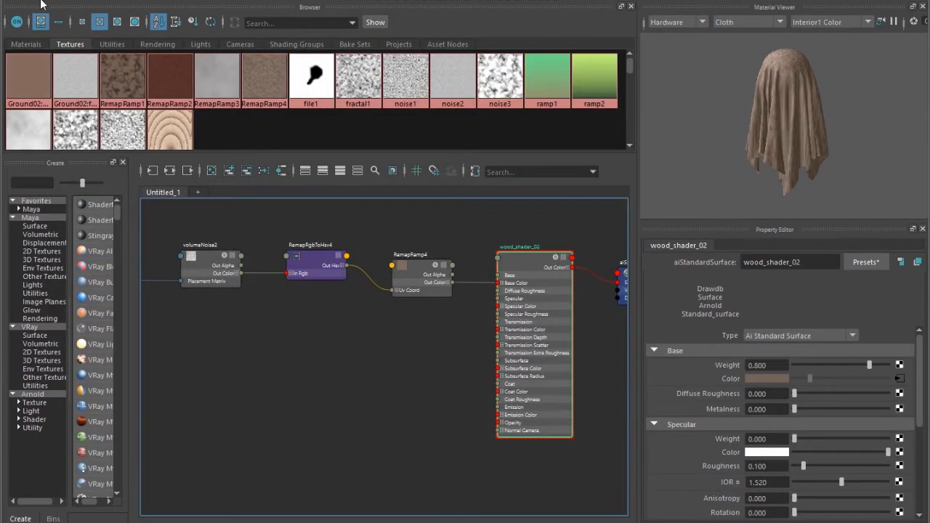
pyautogui.click(40, 2)
pyautogui.click(40, 2)
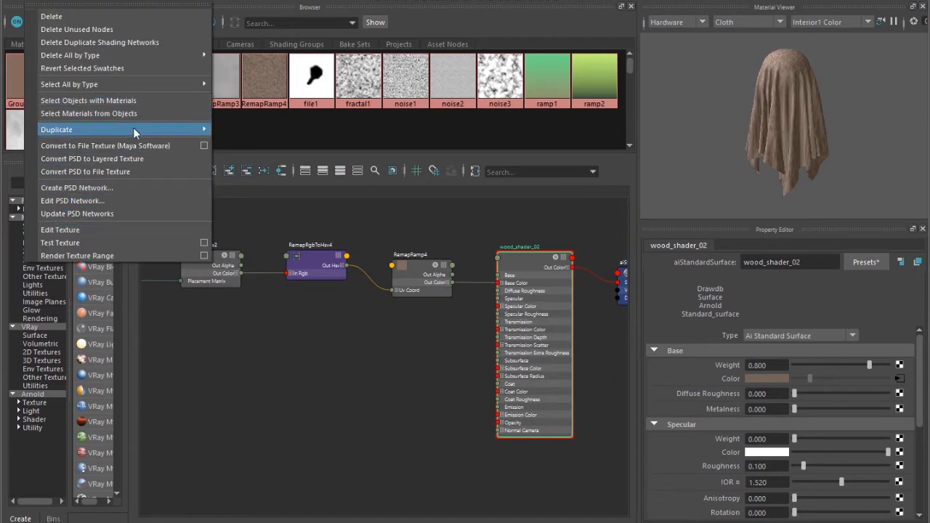
pyautogui.moveTo(133, 126)
pyautogui.click(282, 126)
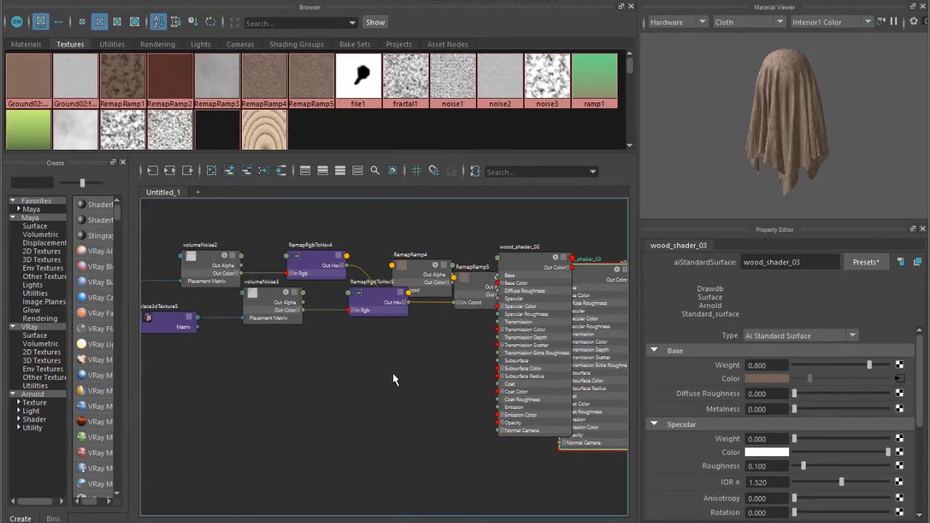
# Spread the duplicated wood_shader_03 nodes out below the original network.
pyautogui.scroll(-2, 405, 373)
pyautogui.moveTo(566, 293); pyautogui.dragTo(556, 440)
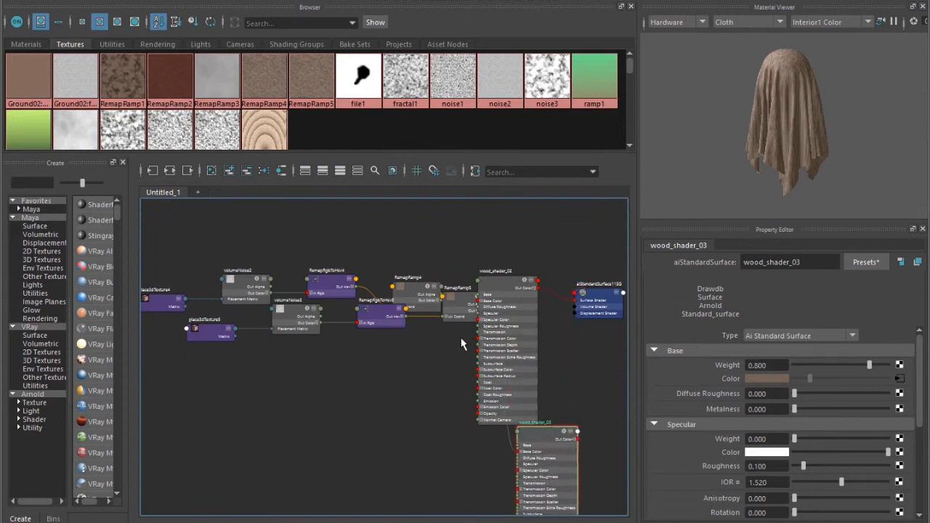
pyautogui.moveTo(458, 304); pyautogui.dragTo(419, 449)
pyautogui.moveTo(384, 300); pyautogui.dragTo(353, 431)
pyautogui.moveTo(286, 413); pyautogui.dragTo(286, 415)
pyautogui.moveTo(212, 334); pyautogui.dragTo(198, 416)
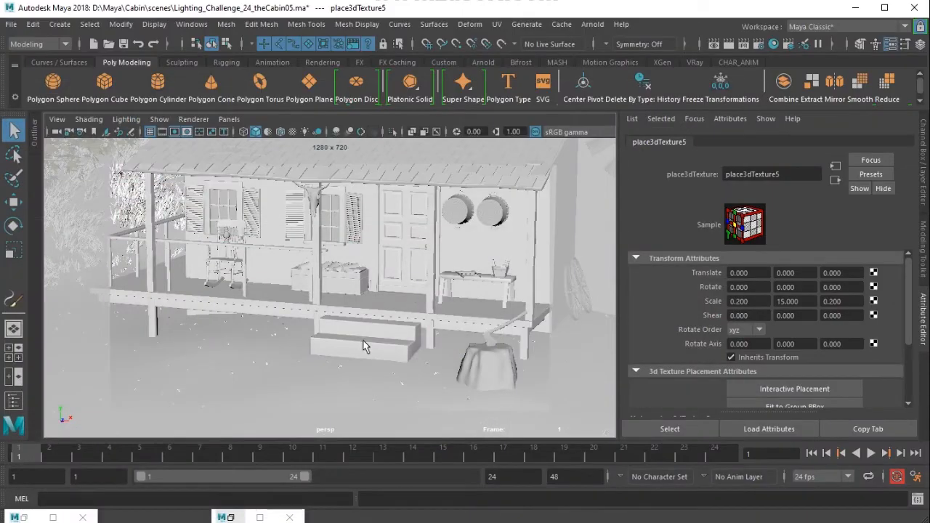
# Assign the existing wood_shader_03 material to the porch steps, porch floor boards, wood box and horizontal railing.
pyautogui.click(363, 340)
pyautogui.click(455, 324)
pyautogui.click(458, 331)
pyautogui.click(353, 288)
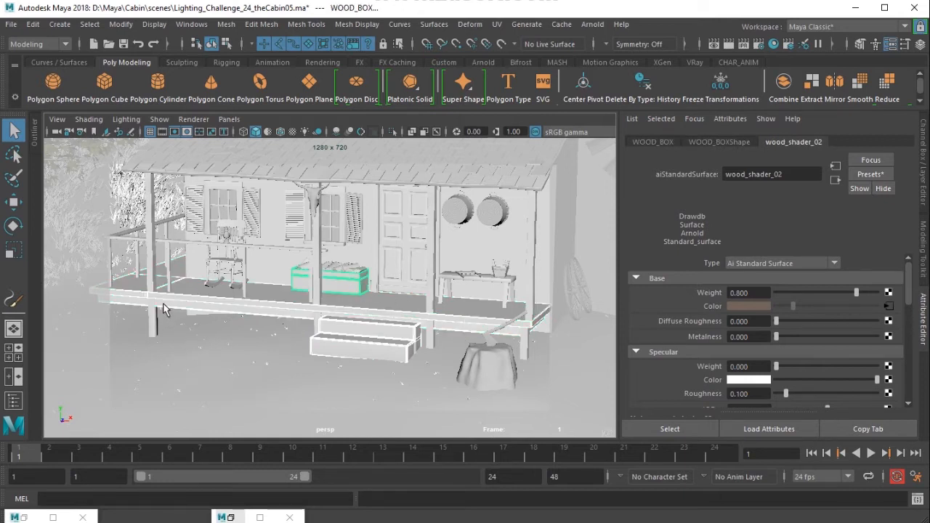
pyautogui.click(242, 247)
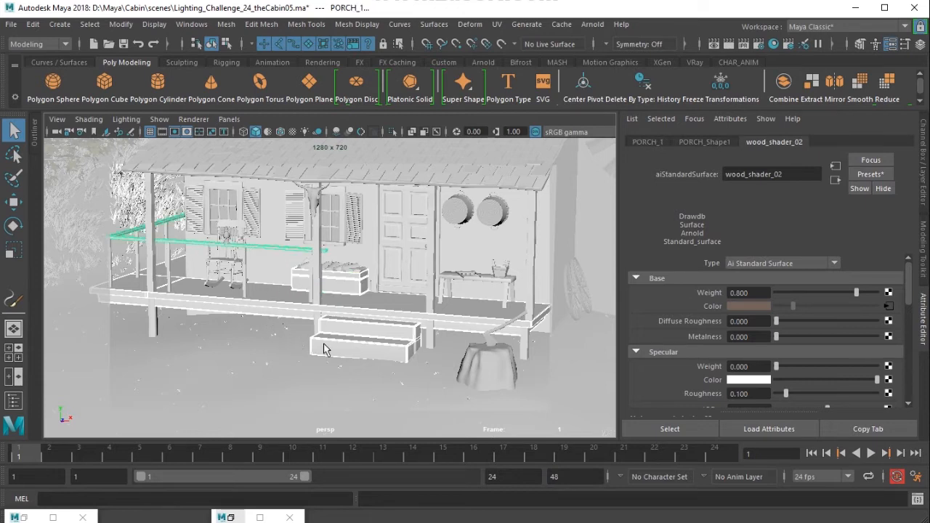
pyautogui.rightClick(360, 333)
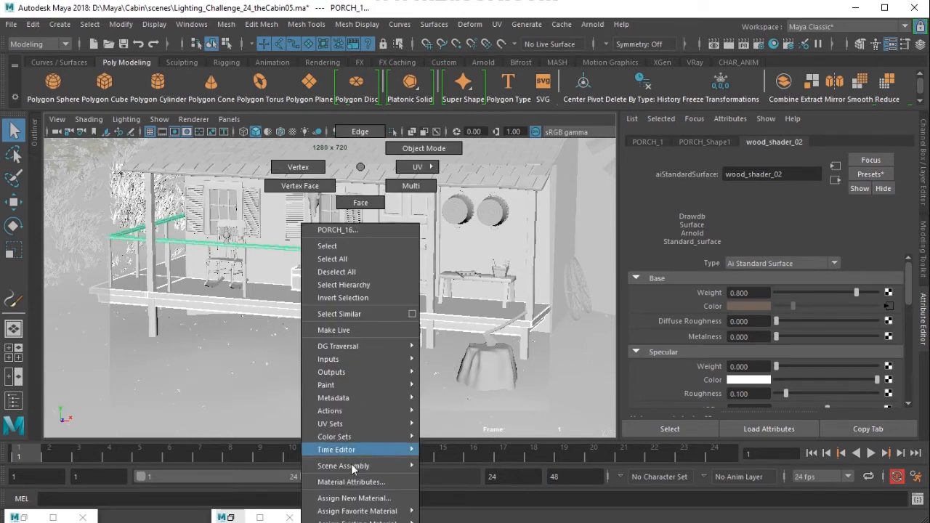
pyautogui.moveTo(356, 521)
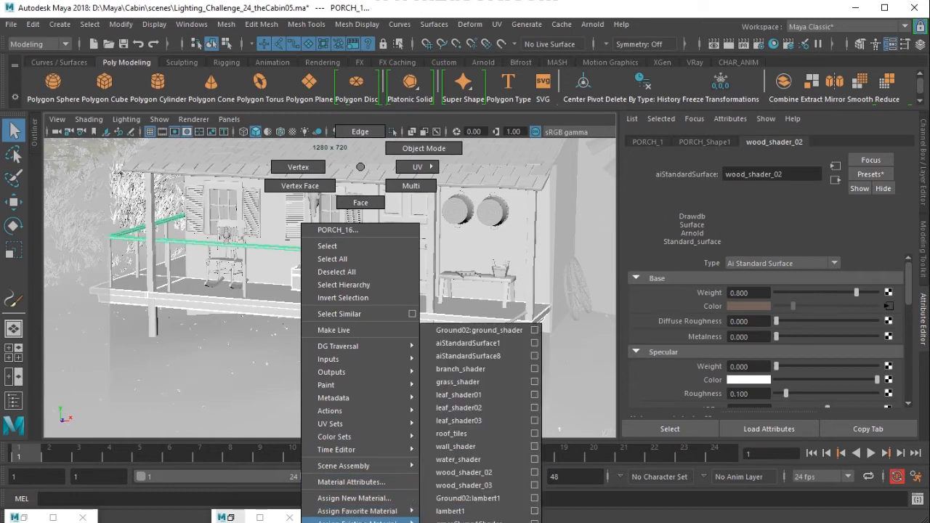
pyautogui.click(465, 485)
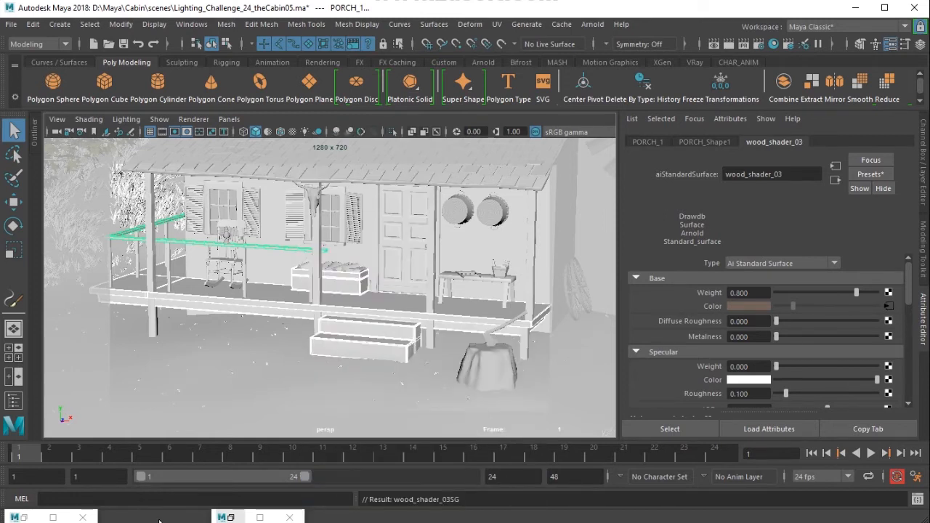
# In the Hypershade, move the wood_shader_03 ramp, remap, noise and placement nodes below the wood_shader_02 ones.
pyautogui.click(225, 517)
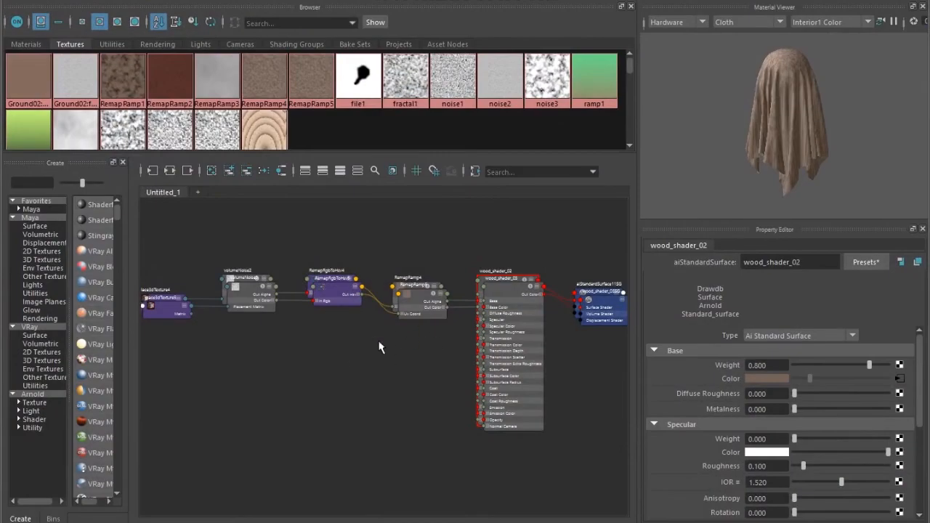
pyautogui.keyDown('alt'); pyautogui.moveTo(353, 330); pyautogui.dragTo(423, 327, button='right'); pyautogui.keyUp('alt')
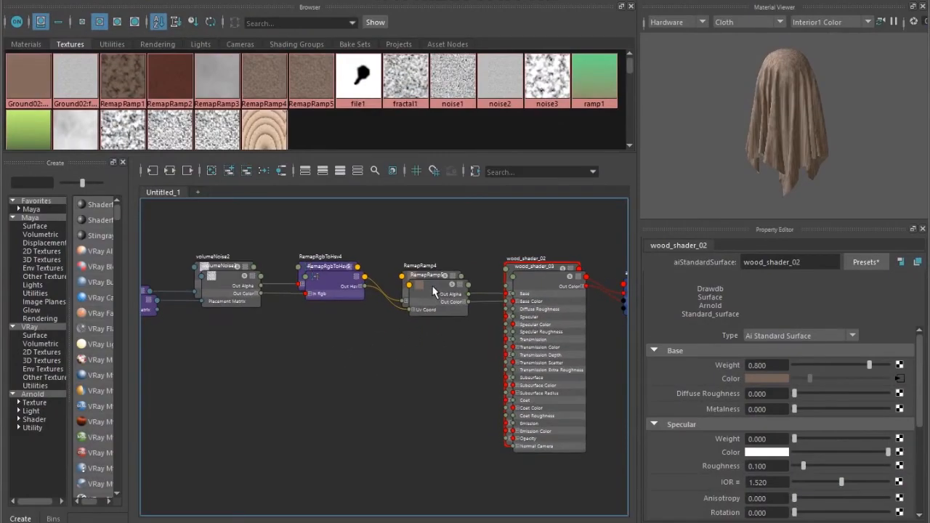
pyautogui.moveTo(433, 290); pyautogui.dragTo(430, 372)
pyautogui.moveTo(334, 280); pyautogui.dragTo(333, 385)
pyautogui.moveTo(233, 312); pyautogui.dragTo(235, 385)
pyautogui.scroll(4, 234, 378)
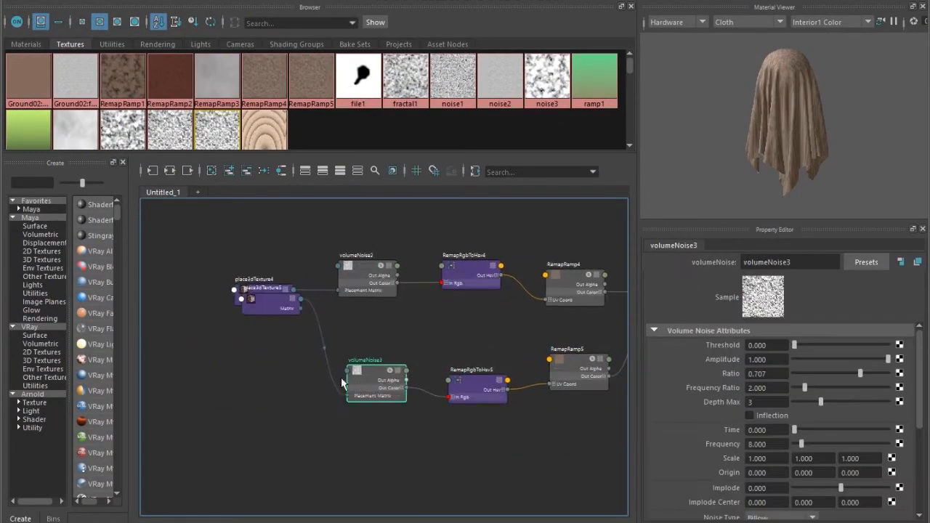
pyautogui.moveTo(236, 272); pyautogui.dragTo(249, 378)
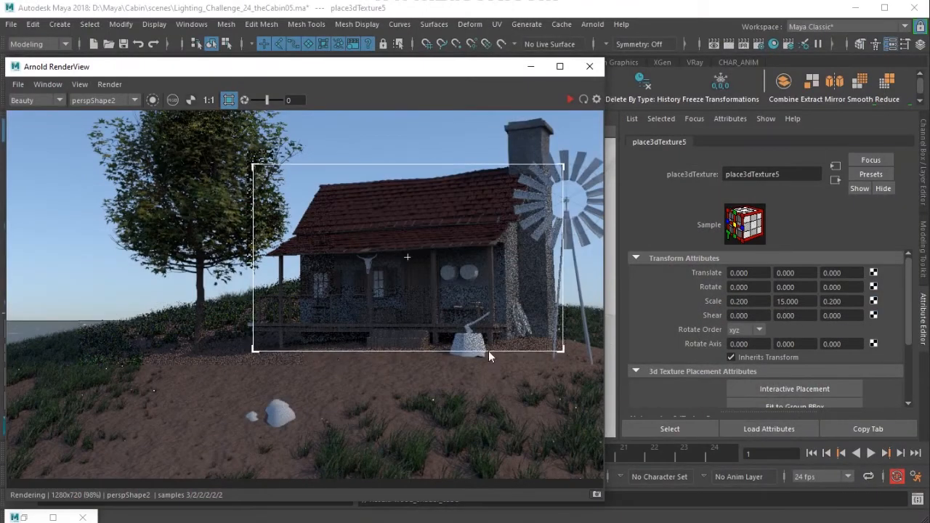
# Set the scale of place3dTexture5 to 15, 0.2 and 15.
pyautogui.doubleClick(750, 301)
pyautogui.write('15')
pyautogui.press('Return')
pyautogui.press('Tab')
pyautogui.press('Tab')
pyautogui.write('15')
pyautogui.press('Return')
pyautogui.moveTo(804, 306); pyautogui.dragTo(723, 307)
pyautogui.write('.2')
pyautogui.press('Return')
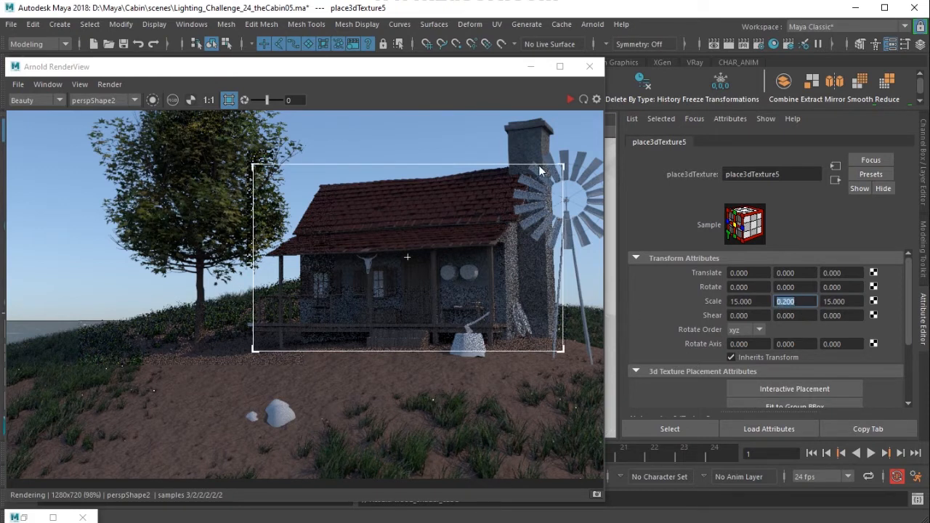
# Restart the Arnold render and examine the wood grain on the porch and steps up close.
pyautogui.click(570, 100)
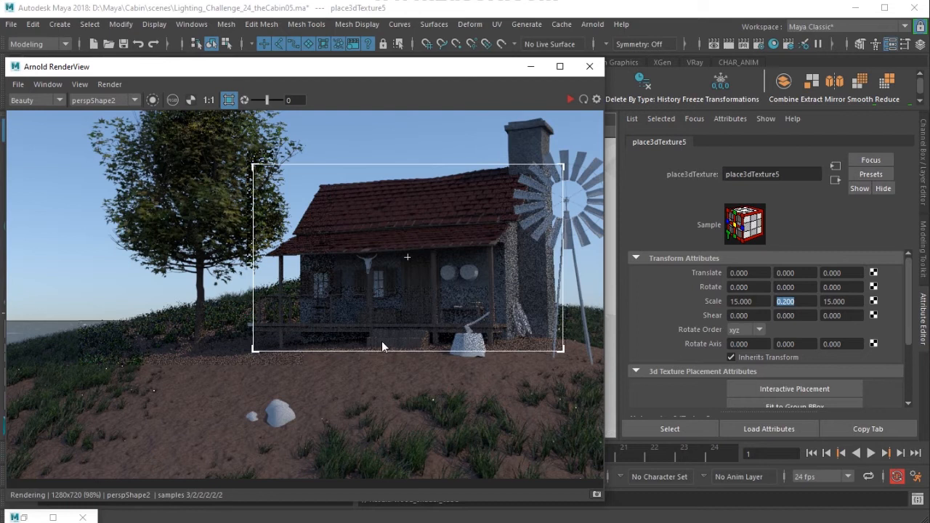
pyautogui.keyDown('alt'); pyautogui.moveTo(415, 356); pyautogui.dragTo(502, 410, button='right'); pyautogui.keyUp('alt')
pyautogui.keyDown('alt'); pyautogui.moveTo(502, 411); pyautogui.dragTo(308, 350, button='middle'); pyautogui.keyUp('alt')
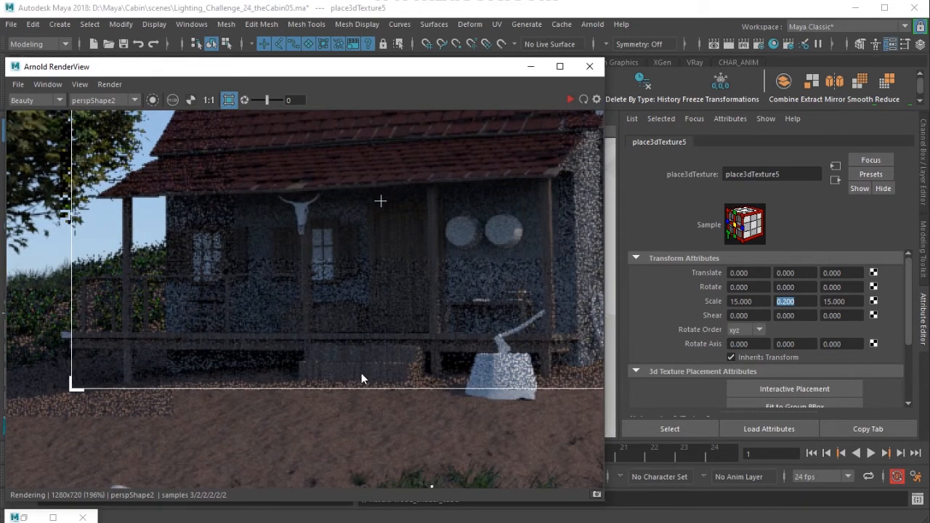
pyautogui.click(571, 99)
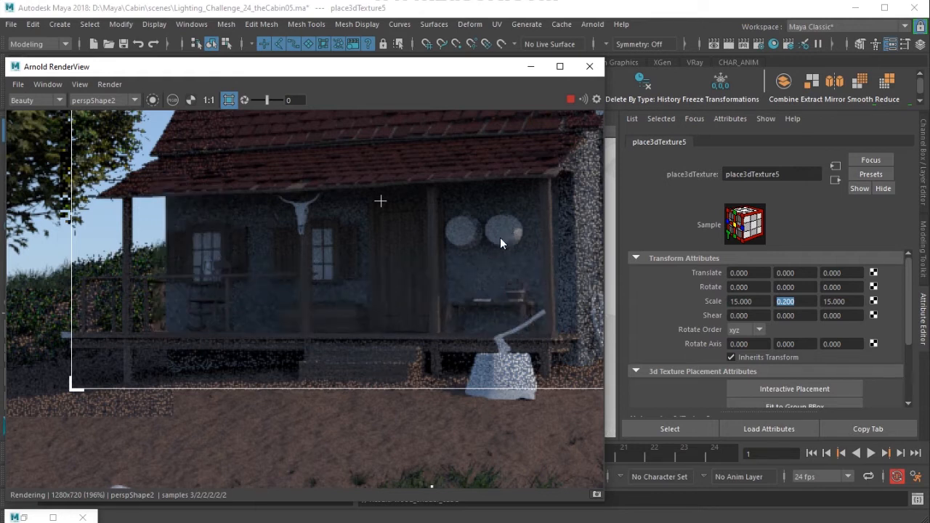
# Assign a new aiStandardSurface material to the two round water buckets hanging on the porch wall.
pyautogui.click(530, 67)
pyautogui.click(461, 217)
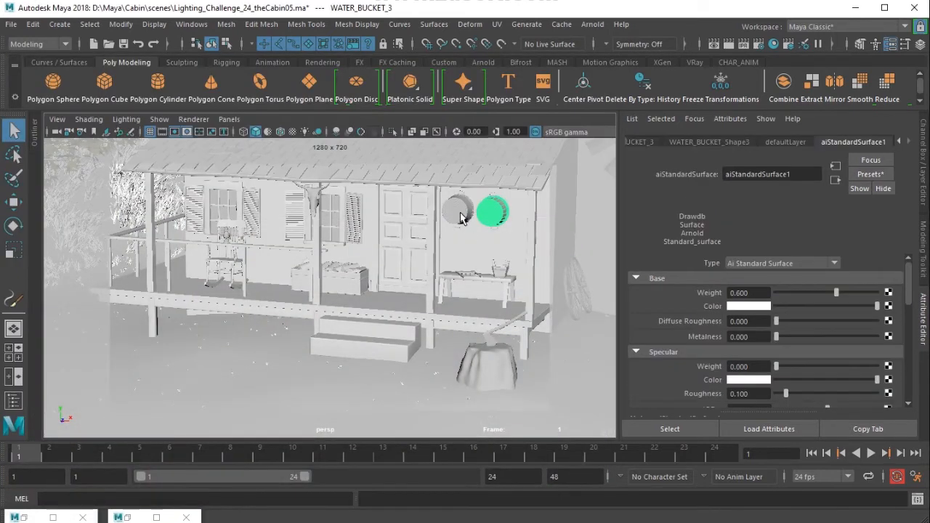
pyautogui.click(460, 213)
pyautogui.moveTo(460, 213); pyautogui.dragTo(454, 498, button='right')
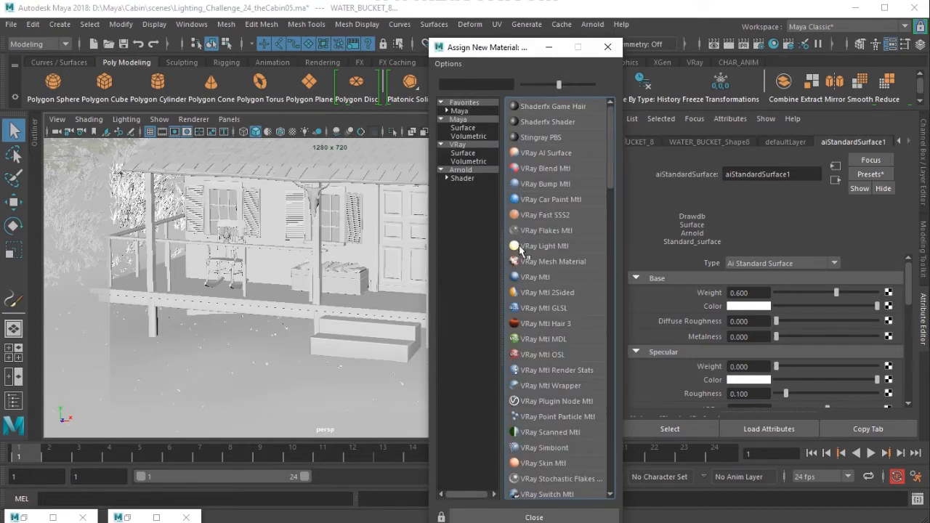
pyautogui.click(465, 178)
pyautogui.click(576, 204)
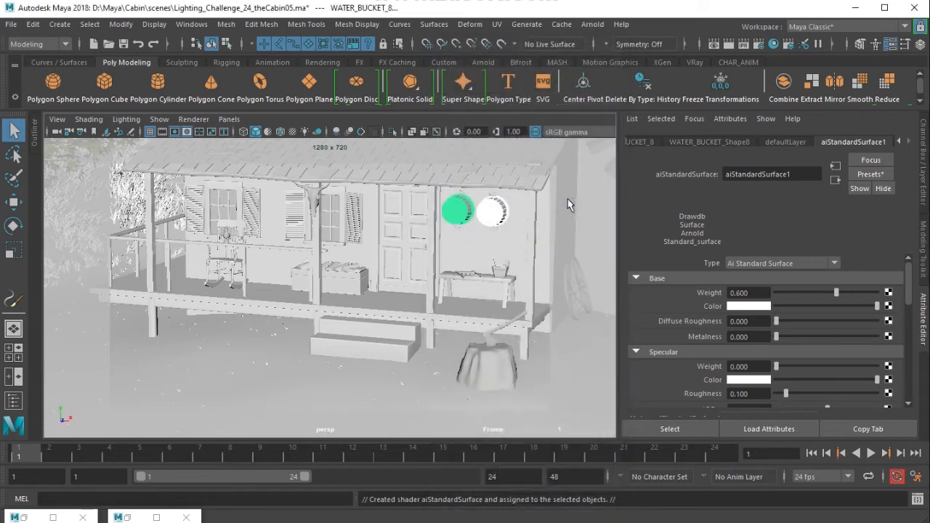
# Set the specular weight of the buckets' new material to 0 and rename it cane_shader.
pyautogui.keyDown('alt'); pyautogui.moveTo(385, 305); pyautogui.dragTo(415, 296, button='middle'); pyautogui.keyUp('alt')
pyautogui.press('f')
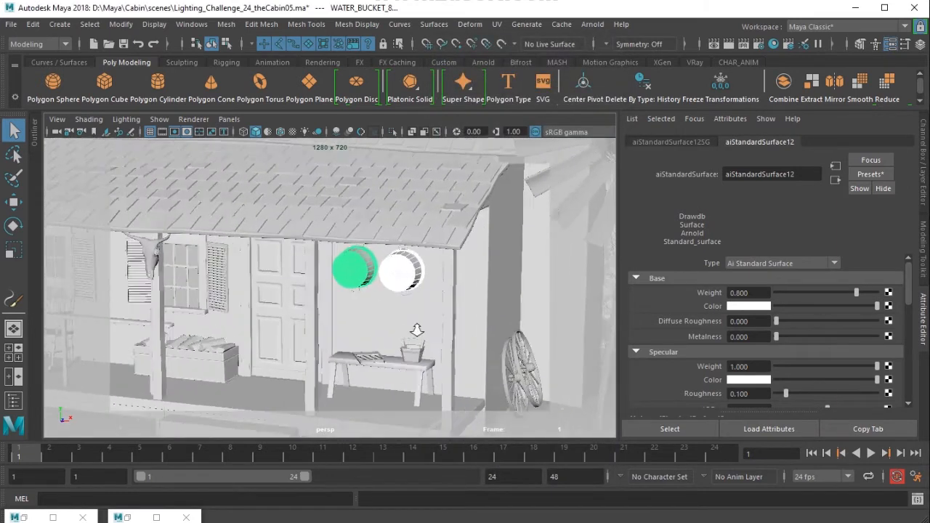
pyautogui.doubleClick(744, 366)
pyautogui.write('0')
pyautogui.press('Return')
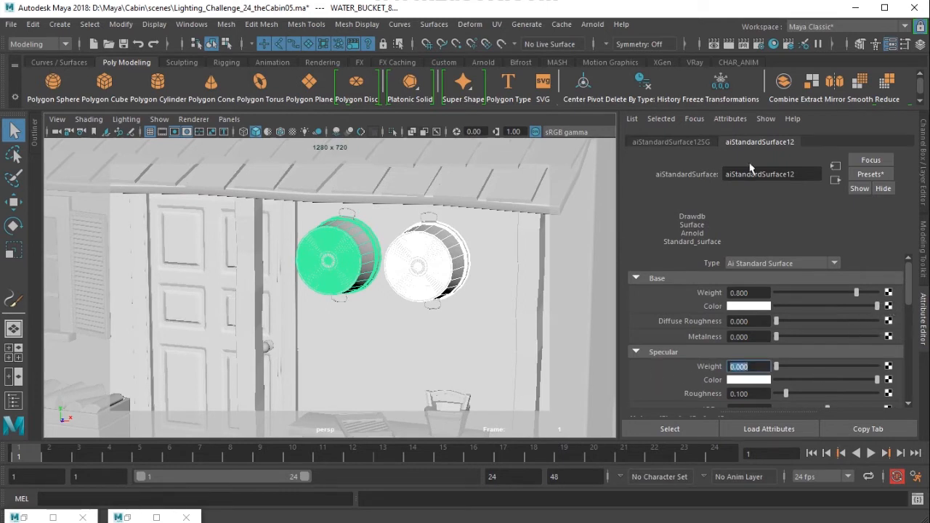
pyautogui.doubleClick(803, 175)
pyautogui.write('can')
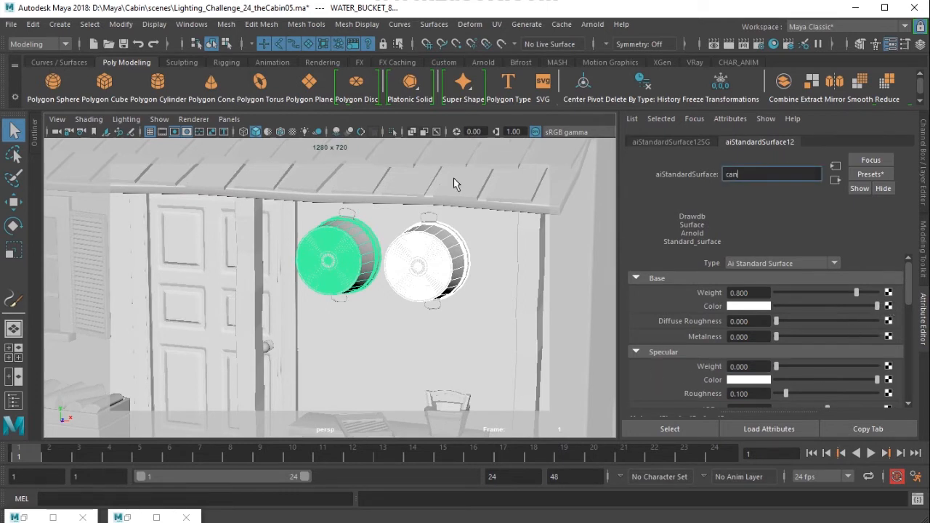
pyautogui.write('e shader')
pyautogui.press('Return')
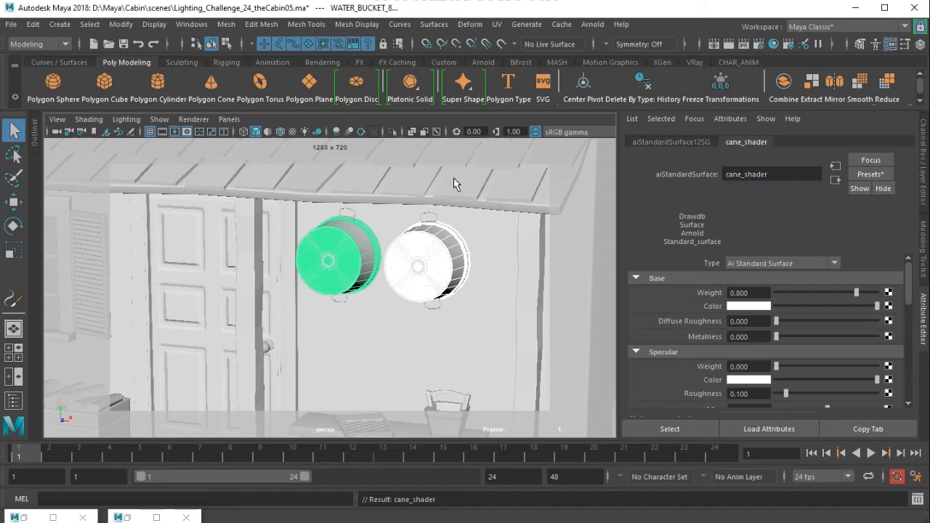
# Connect a Solid Fractal 3D texture to the base color of cane_shader and show textures on the wall buckets.
pyautogui.click(887, 306)
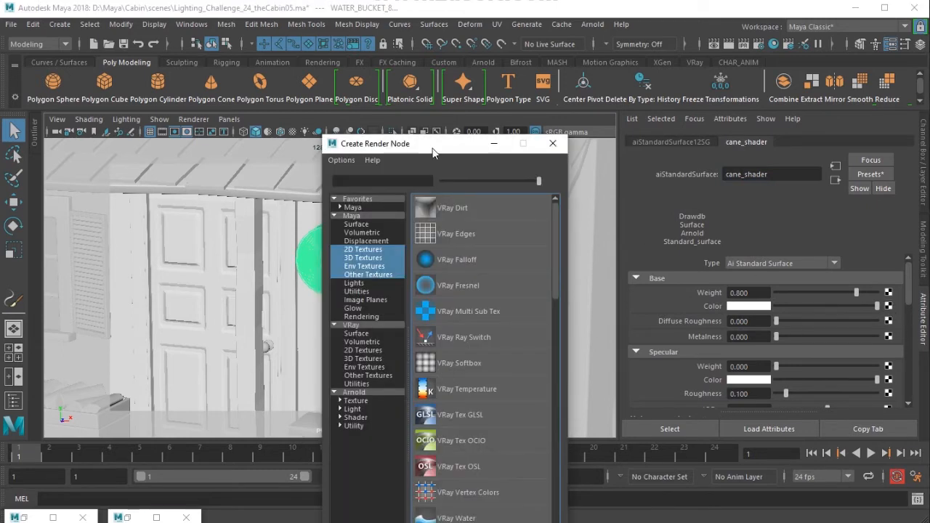
pyautogui.moveTo(392, 133); pyautogui.dragTo(498, 6)
pyautogui.click(472, 124)
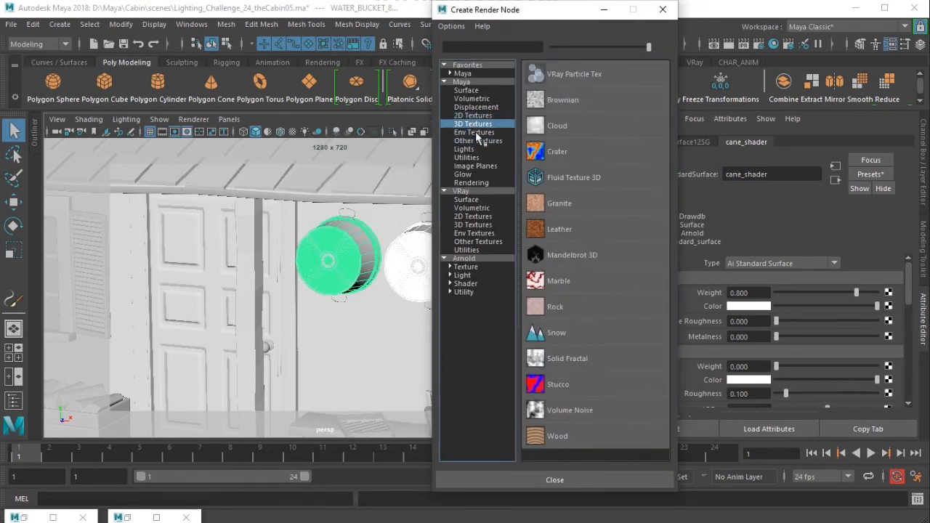
pyautogui.click(567, 359)
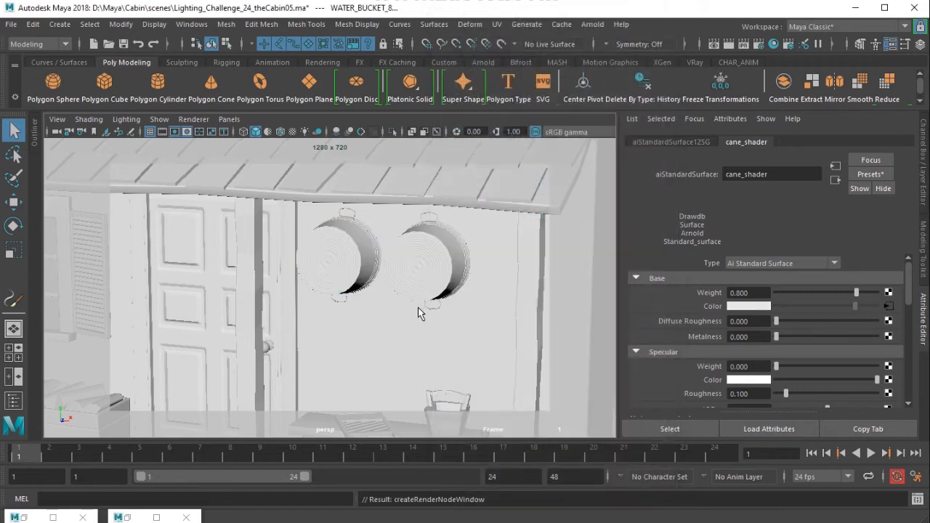
pyautogui.press('6')
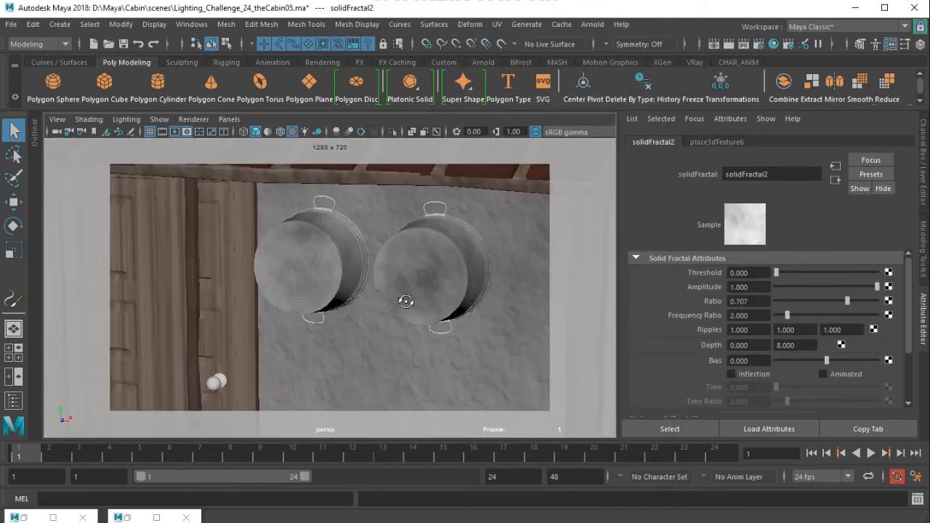
pyautogui.keyDown('alt'); pyautogui.moveTo(406, 301); pyautogui.dragTo(415, 308); pyautogui.keyUp('alt')
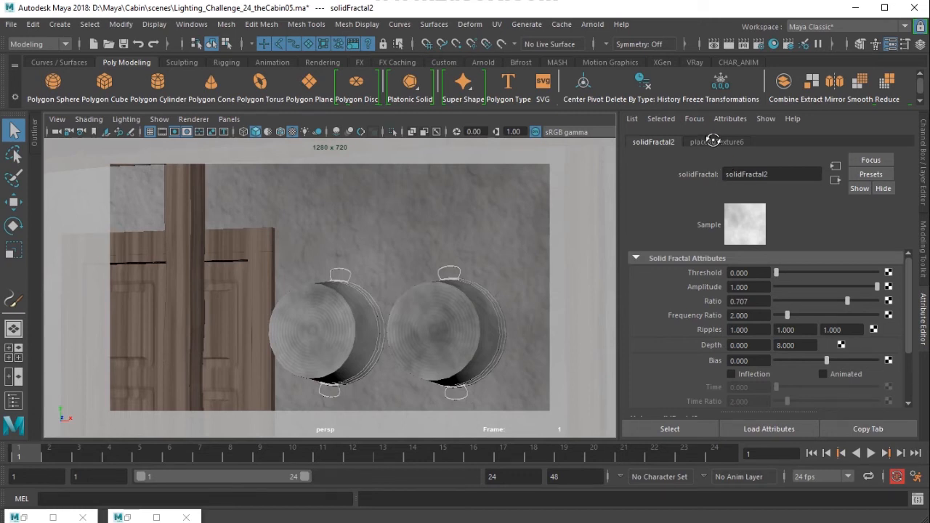
# Set the scale of place3dTexture6 to 0.2 on all three axes.
pyautogui.doubleClick(748, 301)
pyautogui.write('0.2')
pyautogui.press('Tab')
pyautogui.write('0.2')
pyautogui.press('Return')
pyautogui.doubleClick(854, 300)
pyautogui.write('0.2')
pyautogui.press('Return')
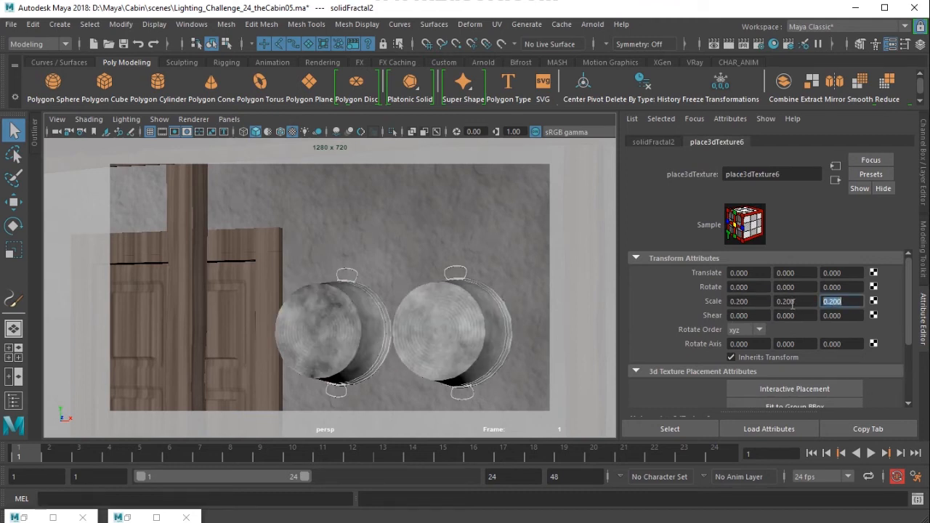
# Set the scale of place3dTexture6 to 0.1 on all three axes.
pyautogui.doubleClick(741, 300)
pyautogui.write('0.1')
pyautogui.press('Tab')
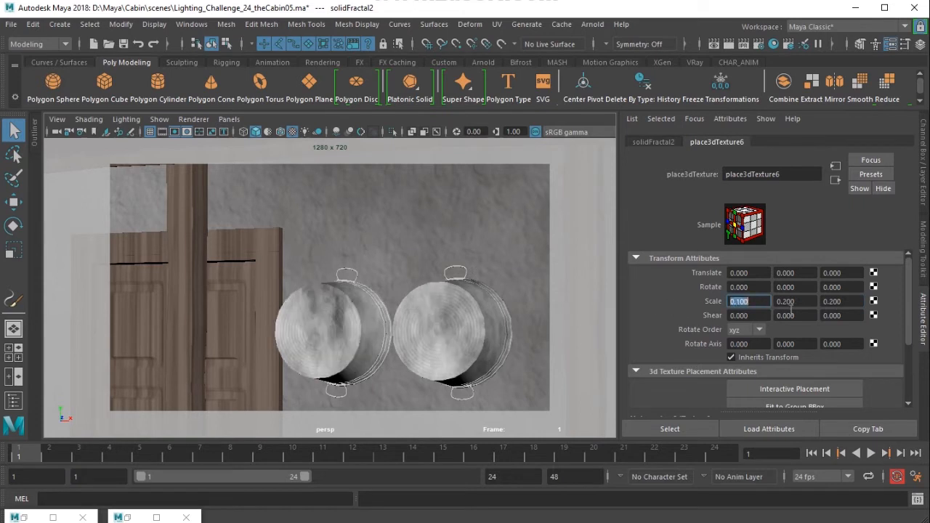
pyautogui.write('0.1')
pyautogui.press('Tab')
pyautogui.write('0.1')
pyautogui.press('Return')
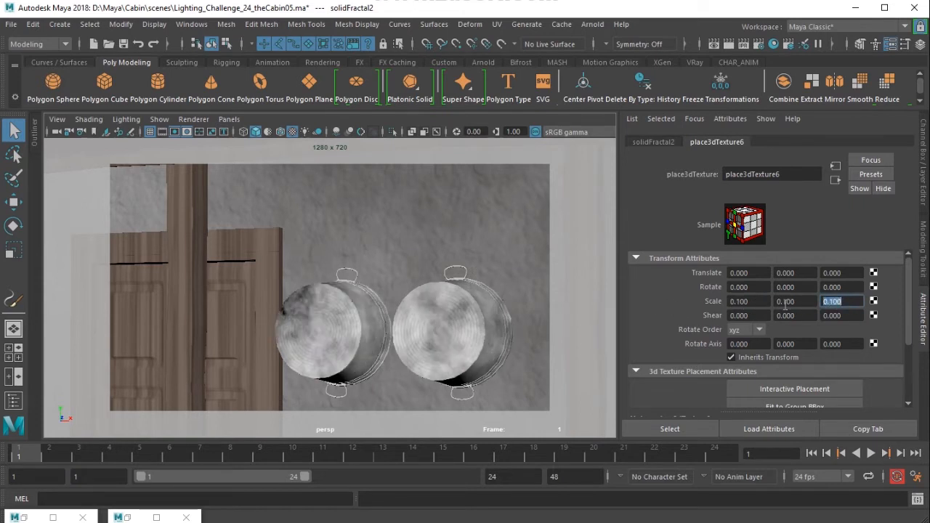
# Set the scale of place3dTexture6 to 0.02 on all three axes.
pyautogui.doubleClick(759, 301)
pyautogui.write('0.0')
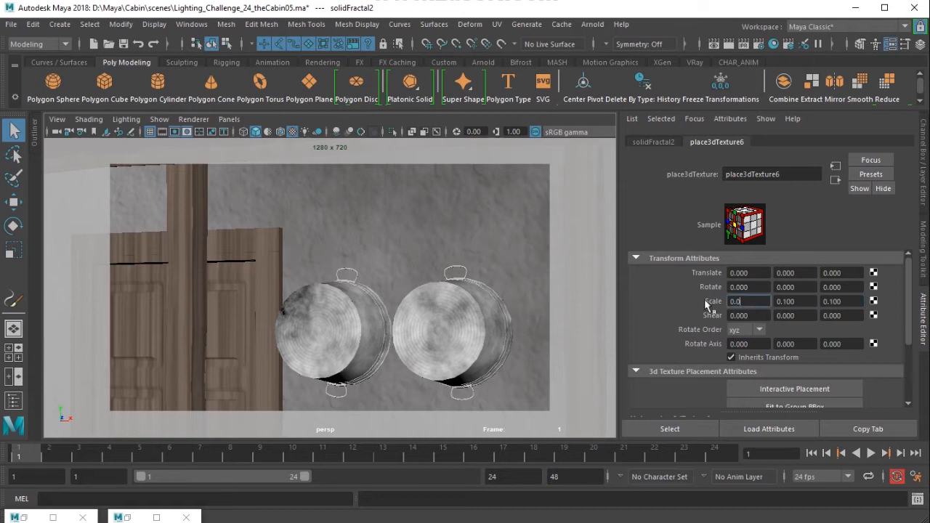
pyautogui.write('2')
pyautogui.press('Tab')
pyautogui.write('0.02')
pyautogui.press('Tab')
pyautogui.write('0.2')
pyautogui.press('Return')
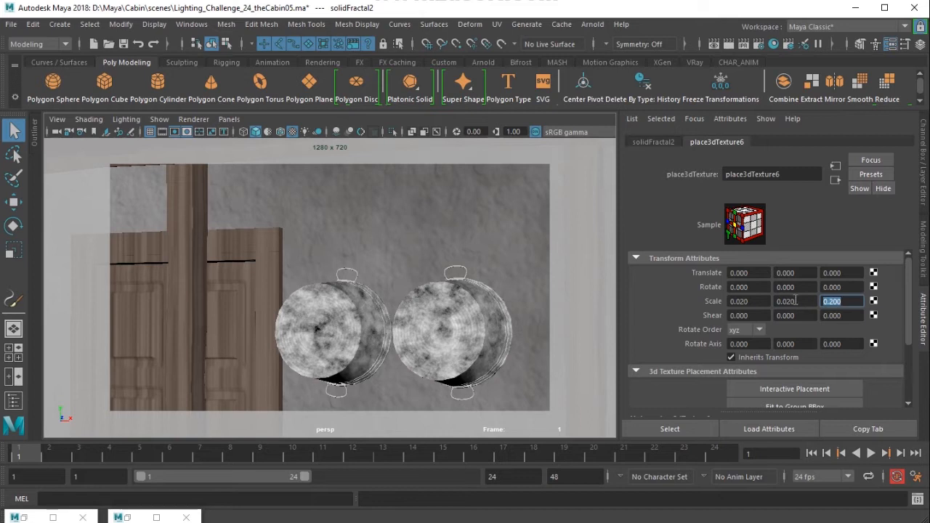
pyautogui.write('0.02')
pyautogui.press('Return')
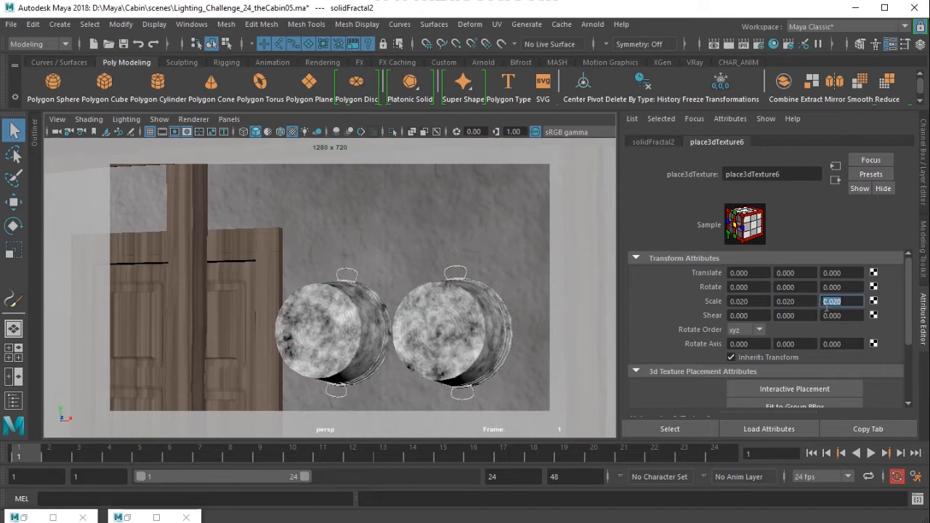
# Add a color remap ramp to solidFractal2 and set its black end to a greyish brown from the color history.
pyautogui.click(652, 139)
pyautogui.scroll(-4, 771, 335)
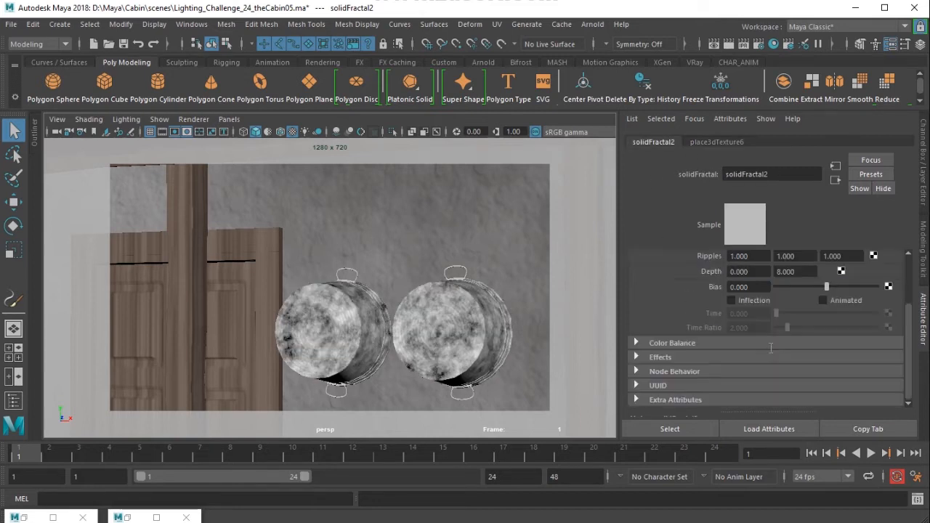
pyautogui.click(679, 363)
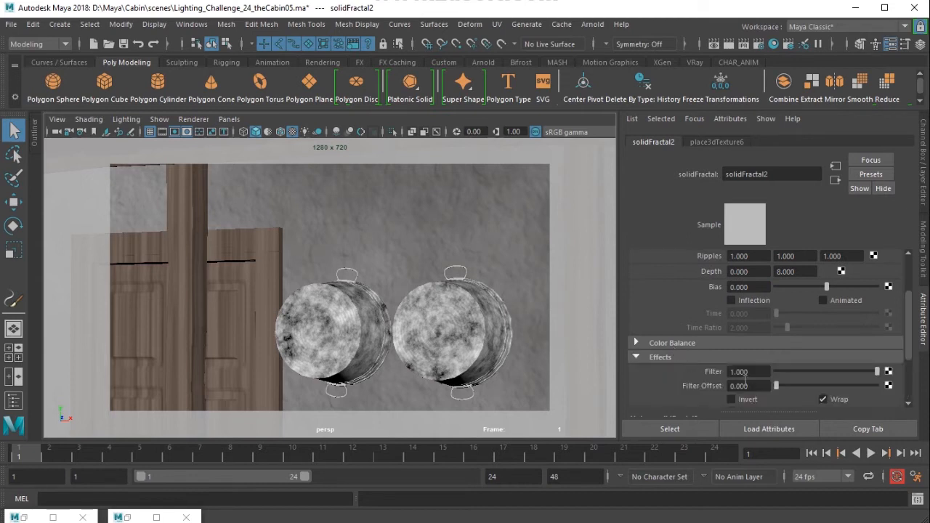
pyautogui.scroll(-3, 771, 364)
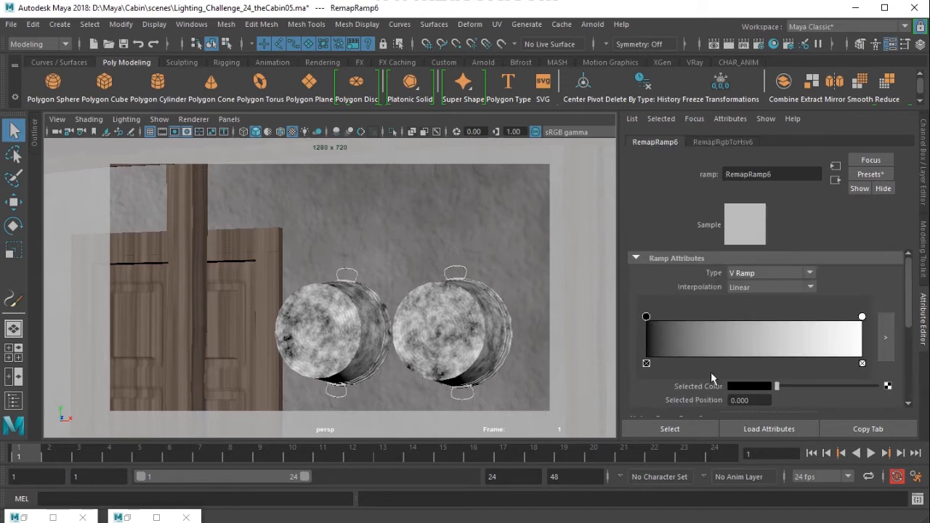
pyautogui.click(740, 386)
pyautogui.click(655, 374)
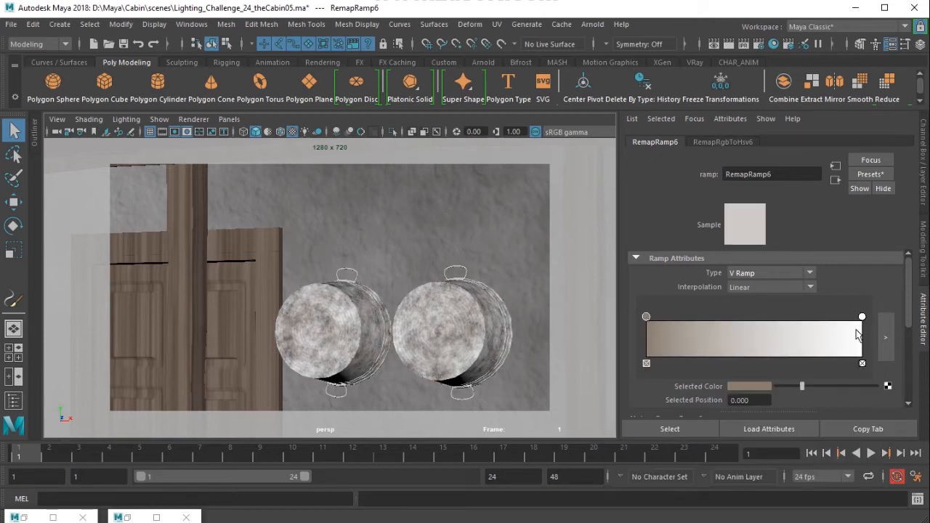
# Set the white end of the remap ramp to a more saturated golden brown, based on a color history swatch.
pyautogui.click(861, 316)
pyautogui.click(749, 388)
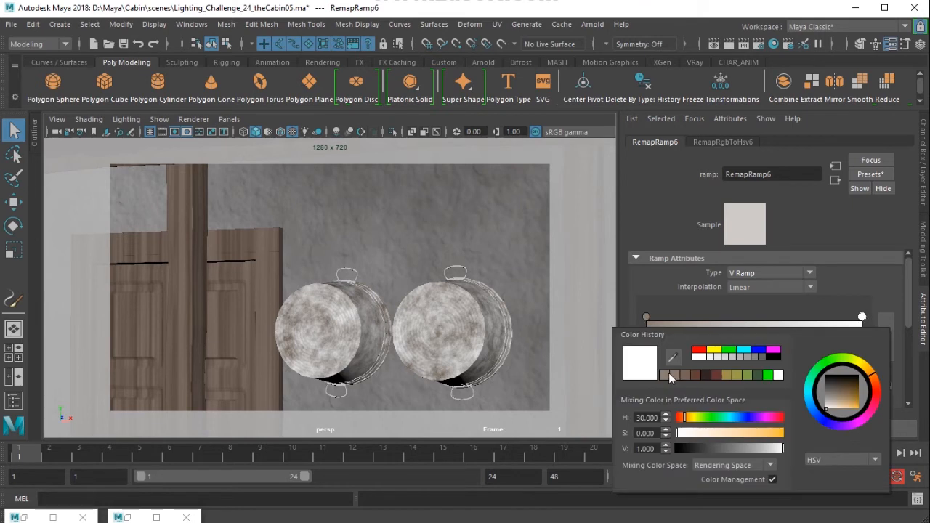
pyautogui.click(668, 374)
pyautogui.moveTo(730, 434)
pyautogui.mouseDown()
pyautogui.moveTo(750, 437)
pyautogui.moveTo(724, 449)
pyautogui.mouseUp()
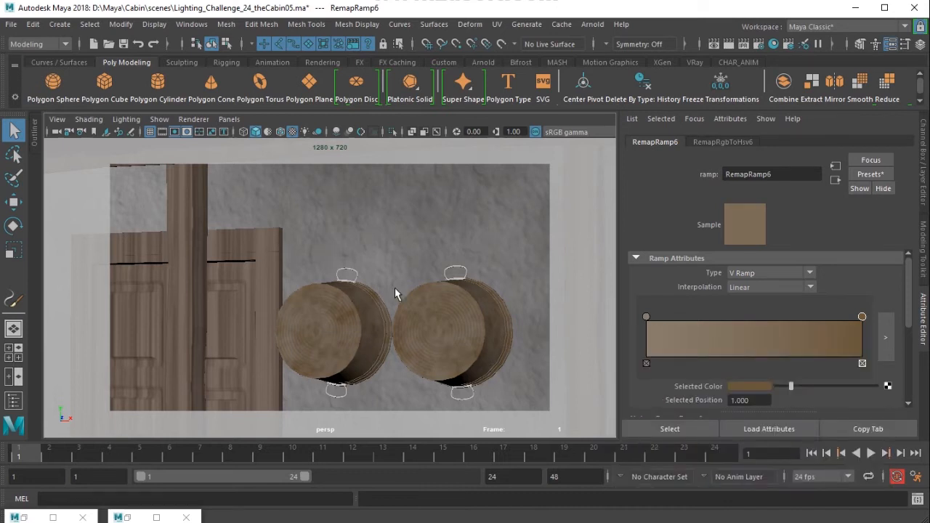
# Select the upper handles and handle mounts of both wall buckets, leaving out the bucket bodies and the surrounding meshes.
pyautogui.click(353, 271)
pyautogui.click(354, 274)
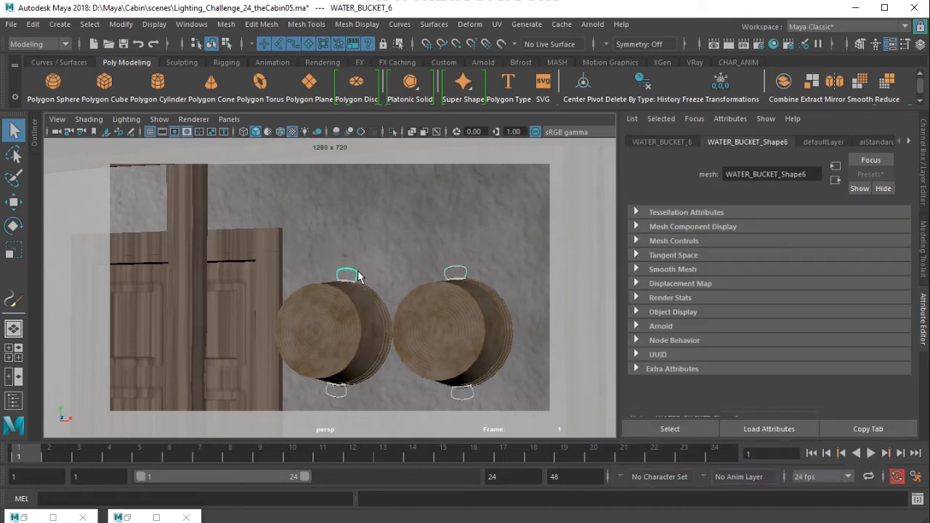
pyautogui.click(457, 273)
pyautogui.moveTo(471, 335)
pyautogui.keyDown('alt'); pyautogui.mouseDown()
pyautogui.moveTo(486, 247)
pyautogui.moveTo(373, 375)
pyautogui.moveTo(429, 300)
pyautogui.moveTo(479, 335)
pyautogui.mouseUp(); pyautogui.keyUp('alt')
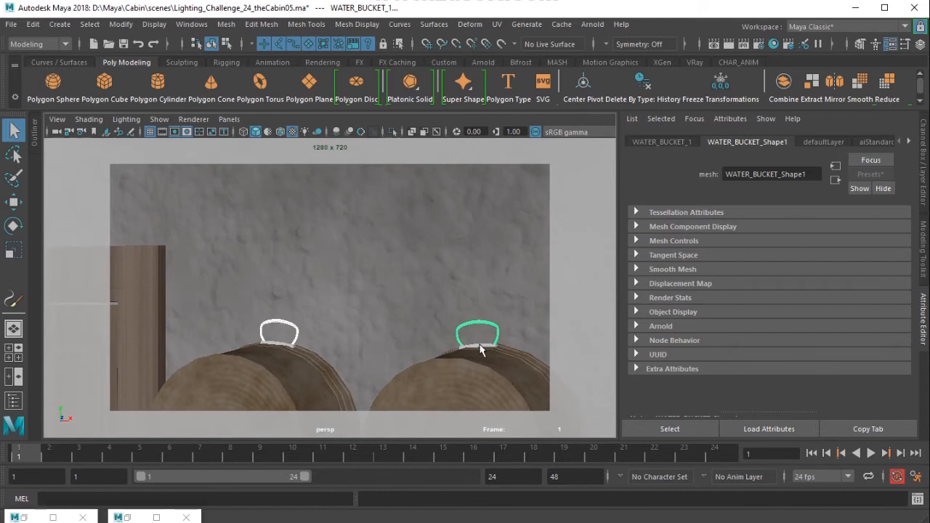
pyautogui.click(482, 351)
pyautogui.click(485, 345)
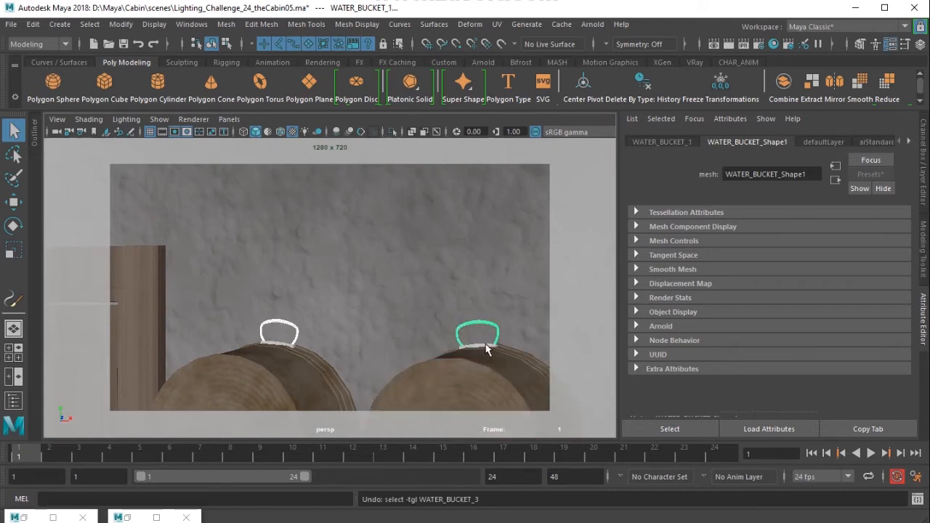
pyautogui.click(487, 350)
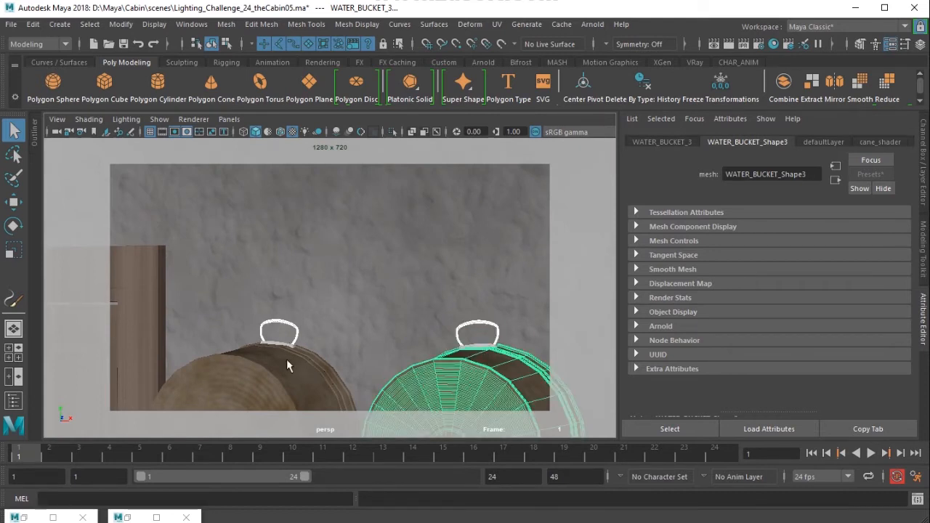
pyautogui.moveTo(252, 320); pyautogui.dragTo(498, 385)
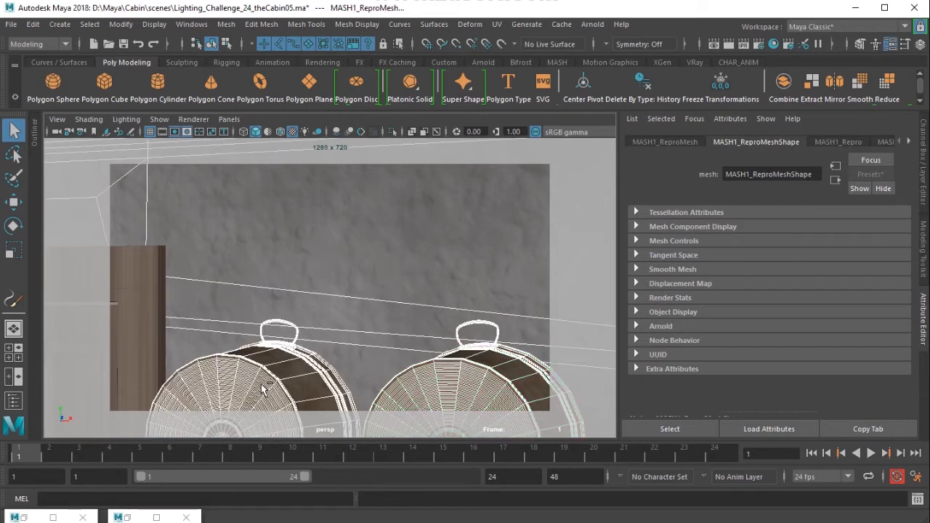
pyautogui.click(446, 398)
# Add the lower handles of both wall buckets and the door knob to the selection.
pyautogui.press('4')
pyautogui.scroll(-2, 387, 333)
pyautogui.keyDown('alt'); pyautogui.moveTo(387, 333); pyautogui.dragTo(423, 131, button='middle'); pyautogui.keyUp('alt')
pyautogui.keyDown('alt'); pyautogui.moveTo(417, 267); pyautogui.dragTo(223, 338); pyautogui.keyUp('alt')
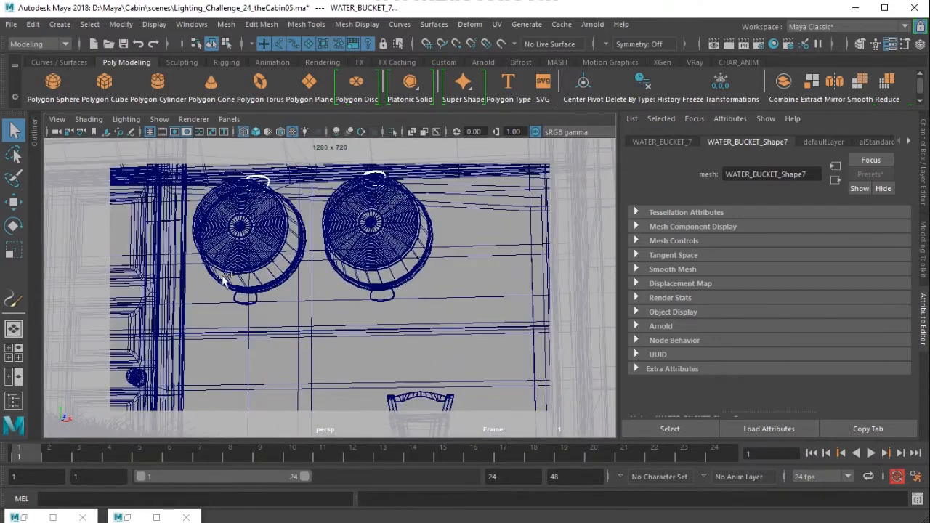
pyautogui.click(425, 325)
pyautogui.moveTo(368, 332)
pyautogui.keyDown('alt'); pyautogui.mouseDown()
pyautogui.moveTo(356, 353)
pyautogui.moveTo(399, 348)
pyautogui.moveTo(512, 398)
pyautogui.moveTo(318, 255)
pyautogui.moveTo(401, 303)
pyautogui.moveTo(454, 285)
pyautogui.mouseUp(); pyautogui.keyUp('alt')
pyautogui.press('5')
pyautogui.click(454, 281)
pyautogui.keyDown('shift'); pyautogui.click(446, 335); pyautogui.keyUp('shift')
pyautogui.keyDown('alt'); pyautogui.moveTo(186, 282); pyautogui.dragTo(564, 392, button='middle'); pyautogui.keyUp('alt')
pyautogui.click(520, 303)
# Add the base, side frame, collar and top parts of the lantern on the porch railing to the selection.
pyautogui.keyDown('alt'); pyautogui.moveTo(475, 361); pyautogui.dragTo(284, 308, button='right'); pyautogui.keyUp('alt')
pyautogui.keyDown('alt'); pyautogui.moveTo(284, 307); pyautogui.dragTo(639, 383, button='middle'); pyautogui.keyUp('alt')
pyautogui.keyDown('alt'); pyautogui.moveTo(436, 237); pyautogui.dragTo(508, 269, button='right'); pyautogui.keyUp('alt')
pyautogui.keyDown('alt'); pyautogui.moveTo(206, 358); pyautogui.dragTo(480, 327, button='middle'); pyautogui.keyUp('alt')
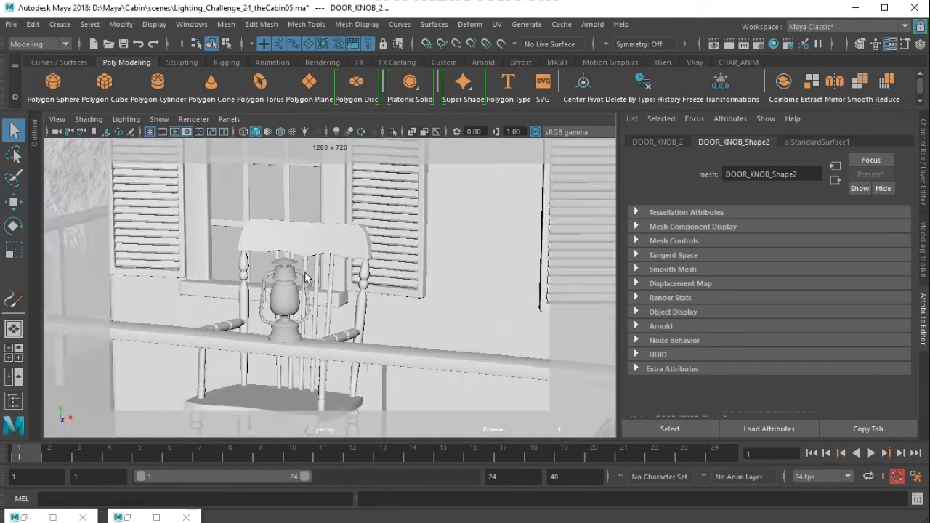
pyautogui.keyDown('alt'); pyautogui.moveTo(218, 298); pyautogui.dragTo(312, 341, button='right'); pyautogui.keyUp('alt')
pyautogui.click(267, 367)
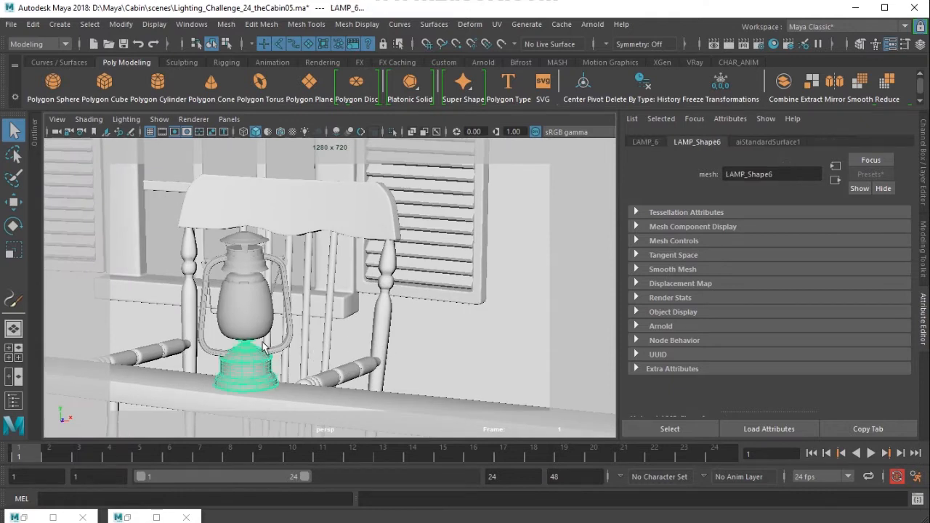
pyautogui.click(205, 345)
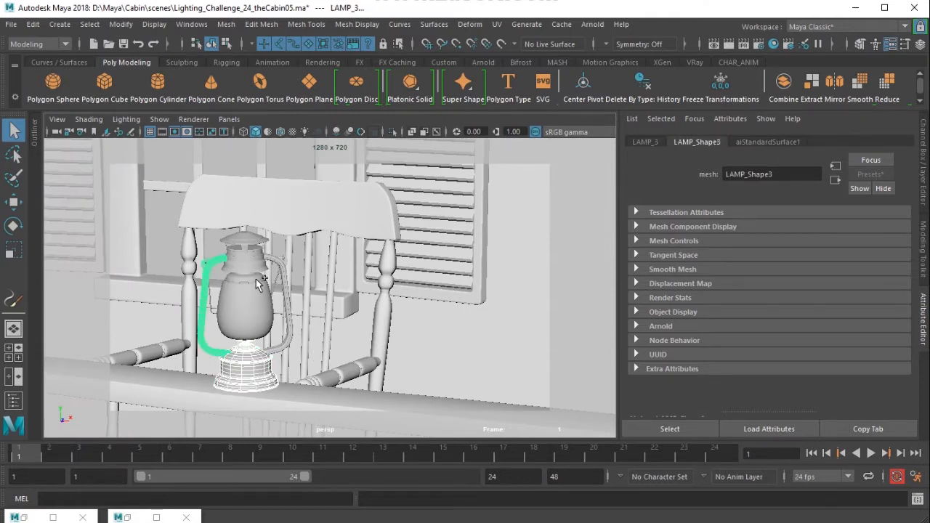
pyautogui.click(256, 279)
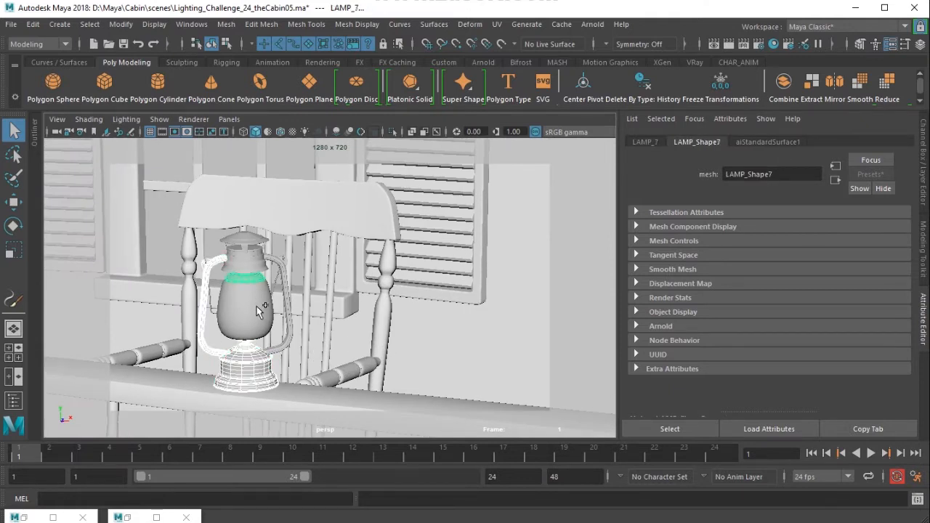
pyautogui.click(247, 249)
pyautogui.click(263, 265)
# Add the head of the axe stuck in the tree stump to the selection.
pyautogui.scroll(-10, 389, 330)
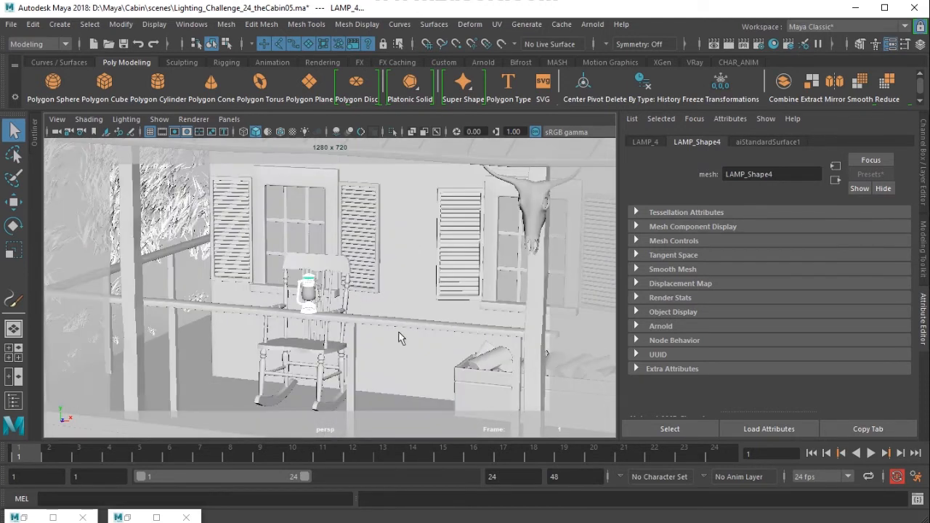
pyautogui.keyDown('alt'); pyautogui.moveTo(398, 338); pyautogui.dragTo(137, 297, button='middle'); pyautogui.keyUp('alt')
pyautogui.keyDown('alt'); pyautogui.moveTo(411, 352); pyautogui.dragTo(299, 324, button='middle'); pyautogui.keyUp('alt')
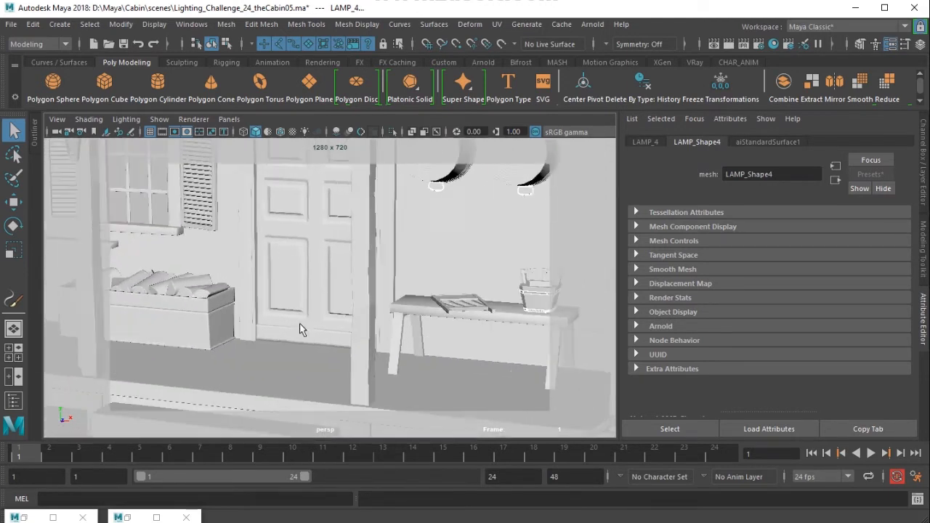
pyautogui.scroll(-5, 460, 371)
pyautogui.keyDown('alt'); pyautogui.moveTo(460, 371); pyautogui.dragTo(380, 330, button='middle'); pyautogui.keyUp('alt')
pyautogui.keyDown('alt'); pyautogui.moveTo(396, 377); pyautogui.dragTo(369, 338, button='right'); pyautogui.keyUp('alt')
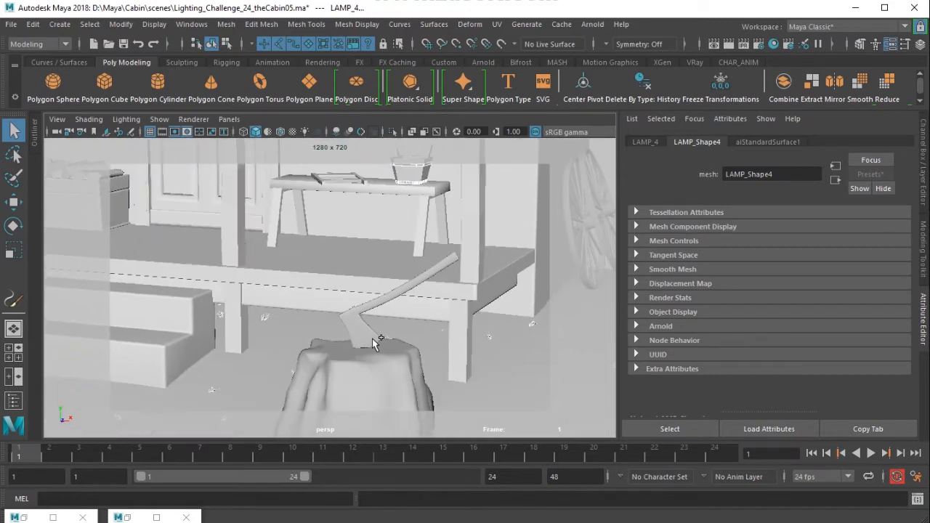
pyautogui.click(369, 340)
# Assign a new aiStandardSurface material to the selected handles, knob, lantern parts and axe head, and rename it metal.
pyautogui.scroll(-6, 373, 342)
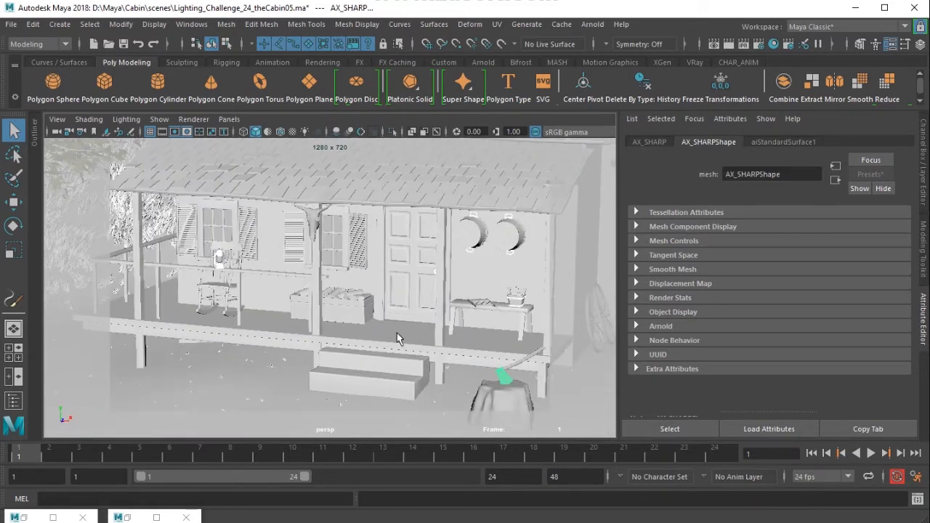
pyautogui.keyDown('alt'); pyautogui.moveTo(237, 242); pyautogui.dragTo(360, 320, button='right'); pyautogui.keyUp('alt')
pyautogui.keyDown('alt'); pyautogui.moveTo(359, 321); pyautogui.dragTo(349, 279); pyautogui.keyUp('alt')
pyautogui.keyDown('alt'); pyautogui.moveTo(247, 255); pyautogui.dragTo(109, 205, button='middle'); pyautogui.keyUp('alt')
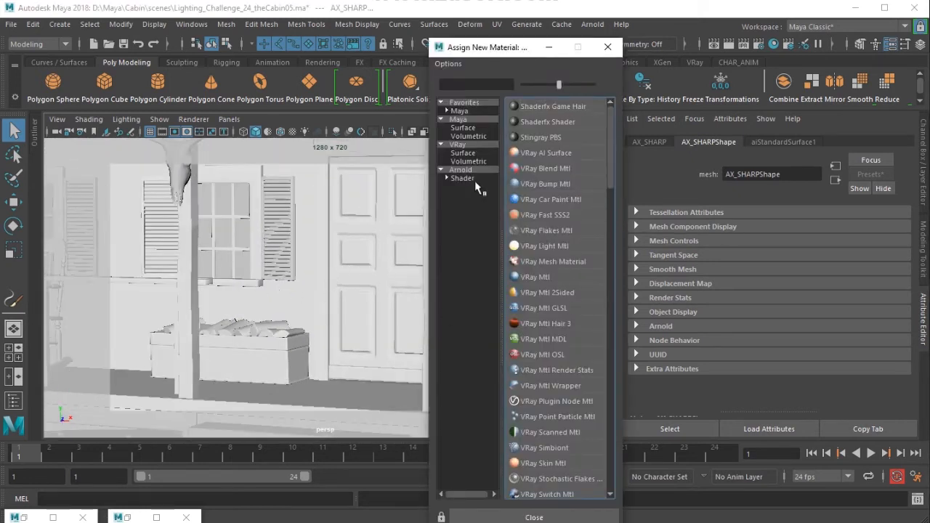
pyautogui.click(473, 181)
pyautogui.click(559, 204)
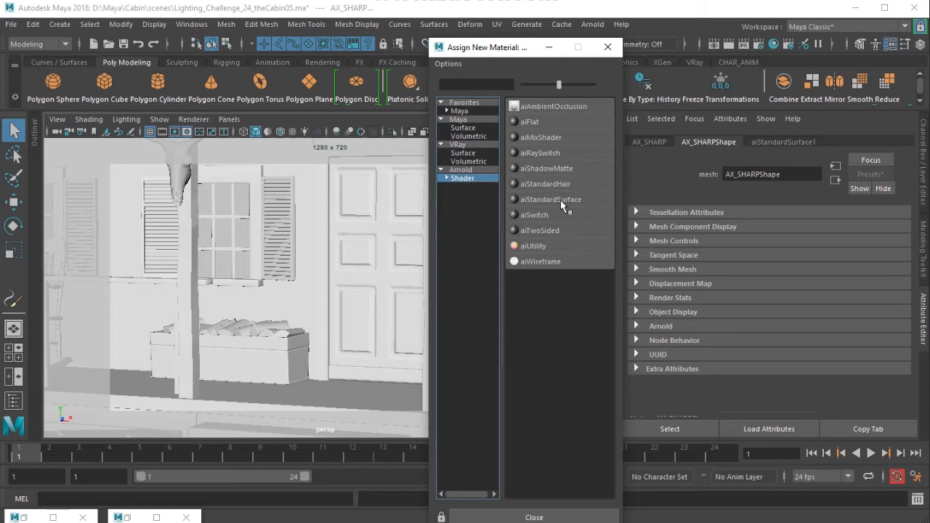
pyautogui.moveTo(807, 175); pyautogui.dragTo(408, 158)
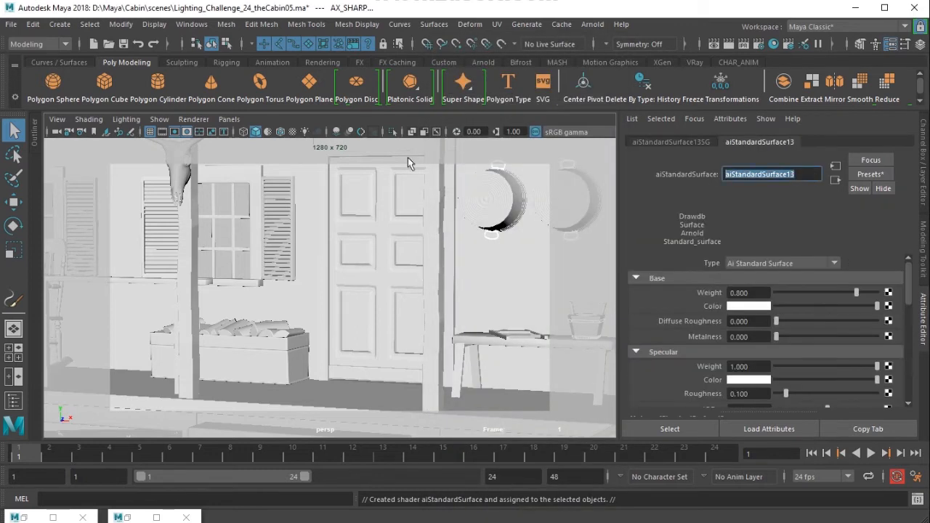
pyautogui.write('metal')
pyautogui.press('Return')
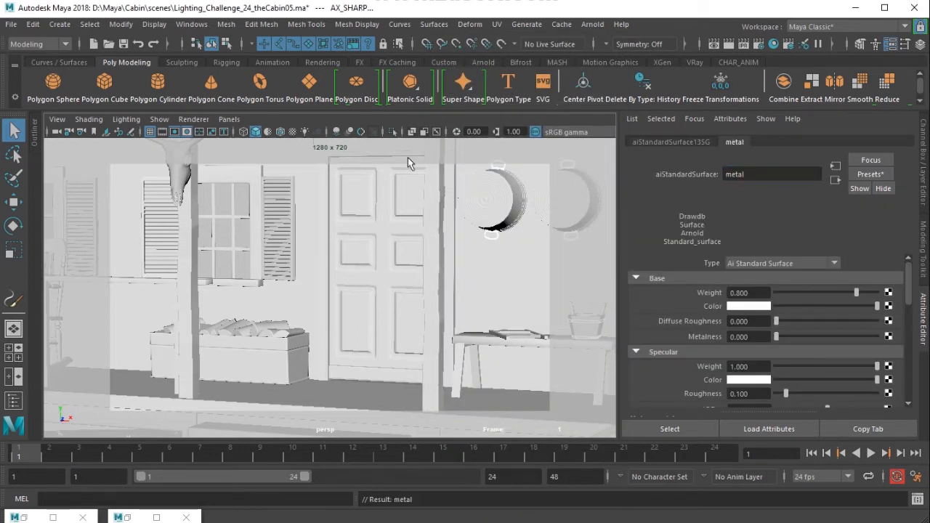
# Rename the new metal material as metal_shader.
pyautogui.click(781, 180)
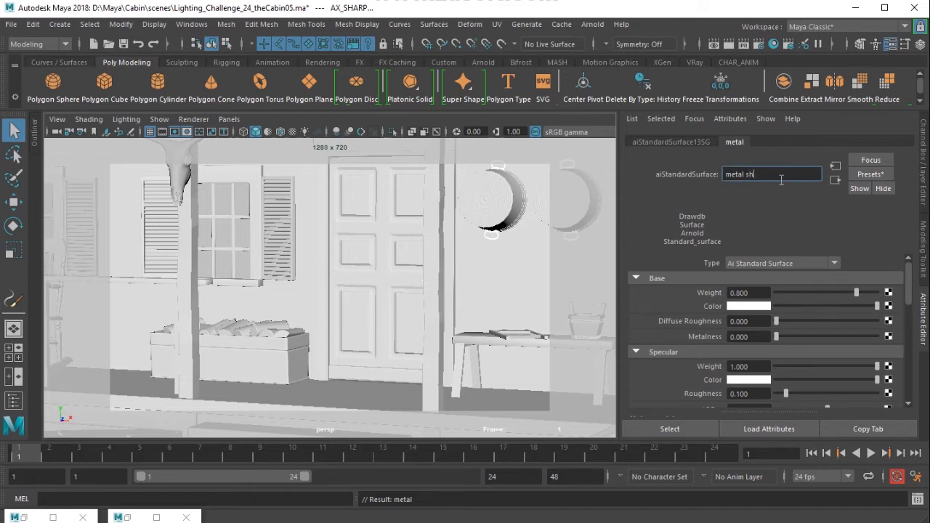
pyautogui.write('shader')
pyautogui.press('Return')
# Give metal_shader a mid-grey base color, a metalness of 1 and a specular roughness of 0.55.
pyautogui.moveTo(859, 306); pyautogui.dragTo(829, 309)
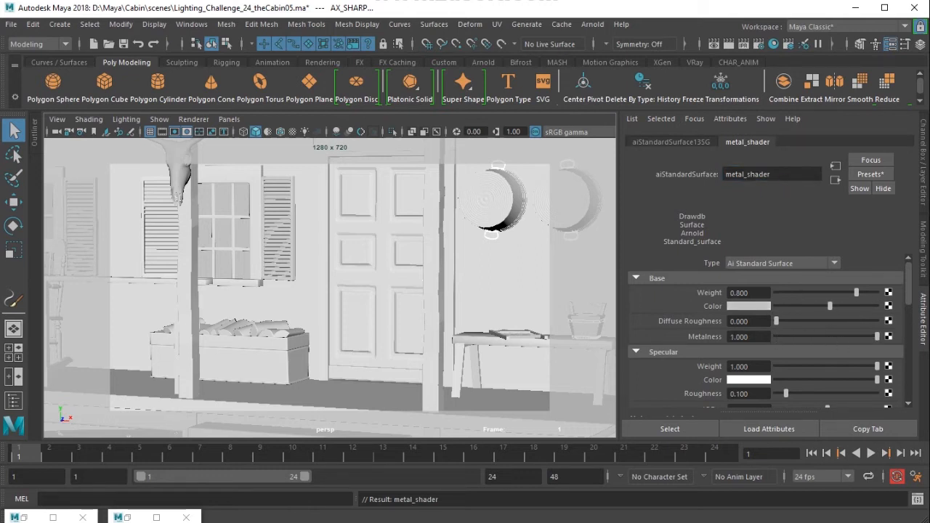
pyautogui.doubleClick(738, 393)
pyautogui.moveTo(814, 306); pyautogui.dragTo(803, 306)
pyautogui.write('0.55')
pyautogui.press('Return')
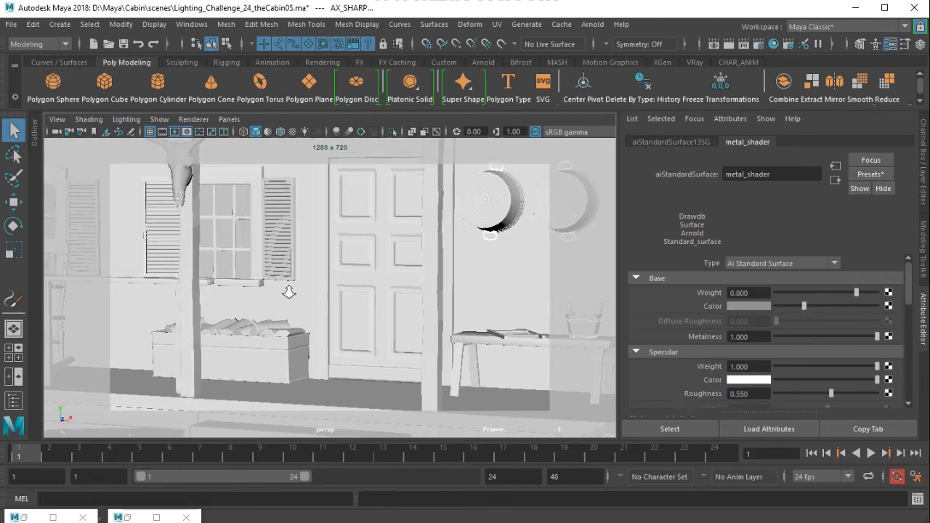
# Look through the persp1 camera and start the Arnold render of the cabin region.
pyautogui.keyDown('alt'); pyautogui.moveTo(289, 292); pyautogui.dragTo(269, 239, button='right'); pyautogui.keyUp('alt')
pyautogui.click(229, 119)
pyautogui.moveTo(283, 131)
pyautogui.click(395, 146)
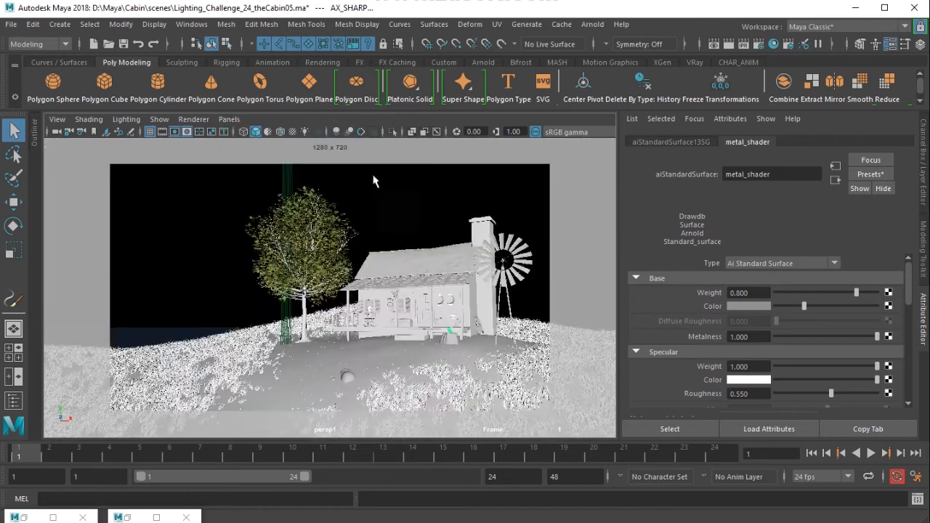
pyautogui.click(125, 517)
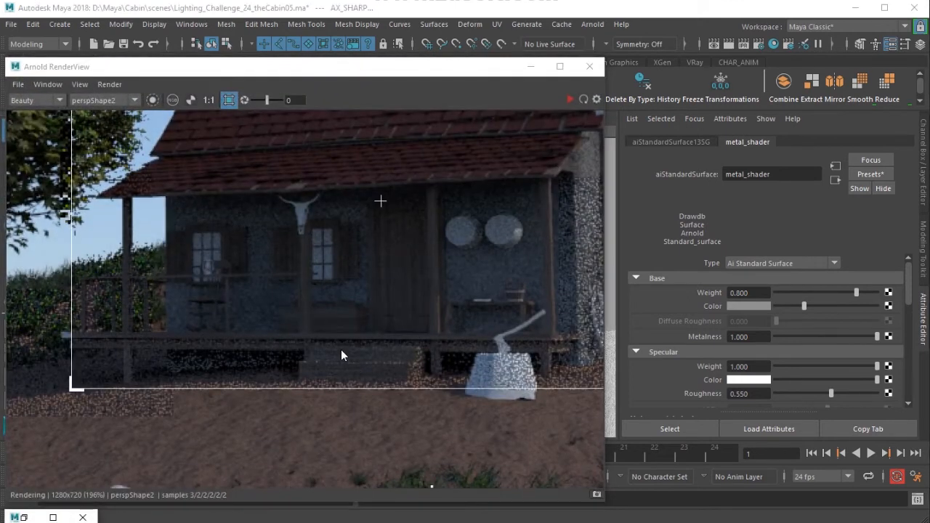
pyautogui.moveTo(360, 334); pyautogui.dragTo(425, 382, button='middle')
pyautogui.scroll(-2, 287, 335)
pyautogui.moveTo(478, 85); pyautogui.dragTo(488, 66)
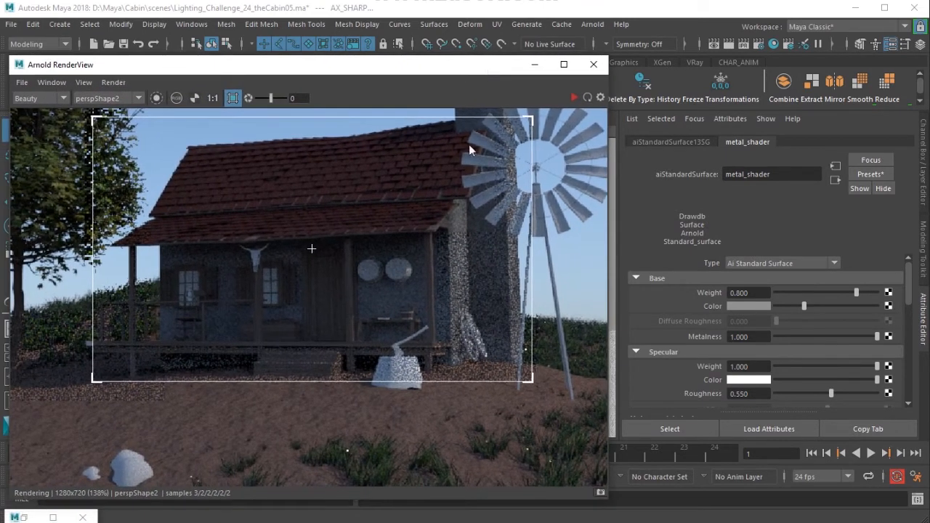
pyautogui.click(573, 99)
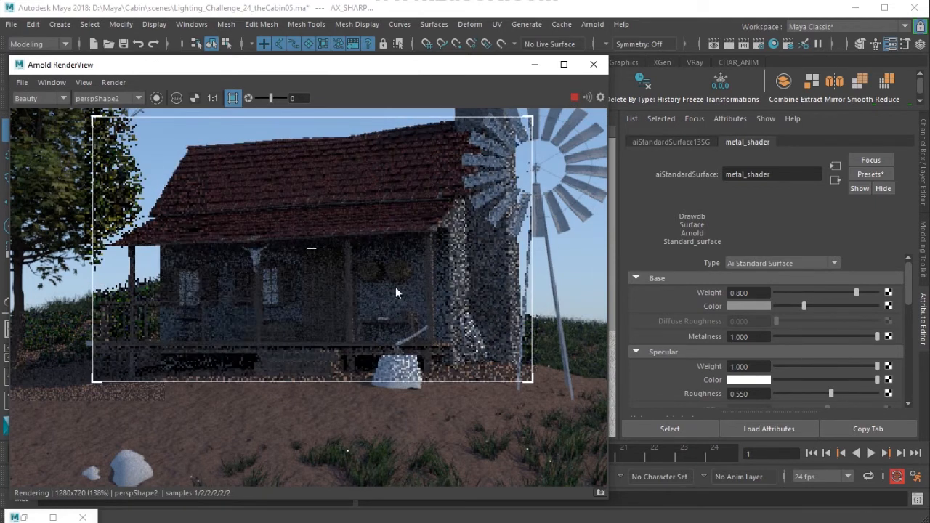
# Select a wall bucket and examine its cane_shader settings alongside the rendered buckets.
pyautogui.moveTo(473, 69); pyautogui.dragTo(140, 99)
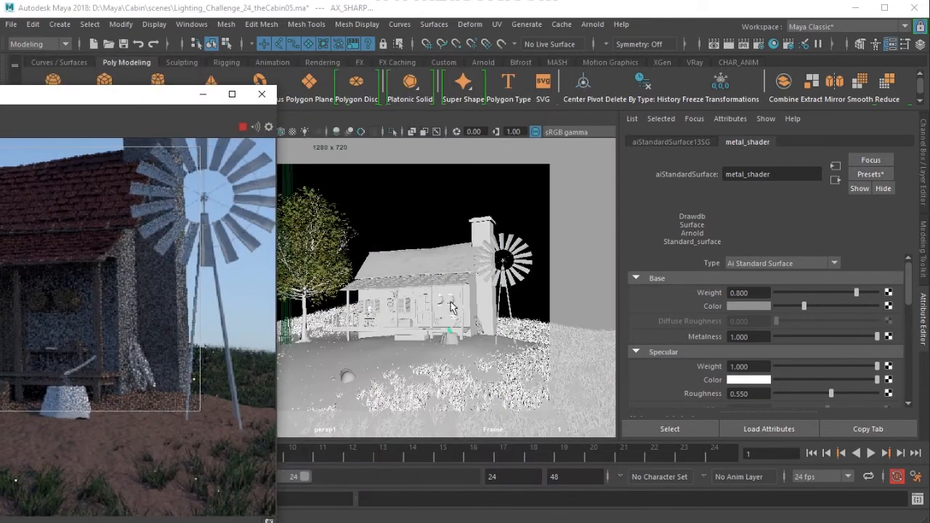
pyautogui.click(451, 307)
pyautogui.moveTo(156, 103); pyautogui.dragTo(412, 81)
pyautogui.click(877, 141)
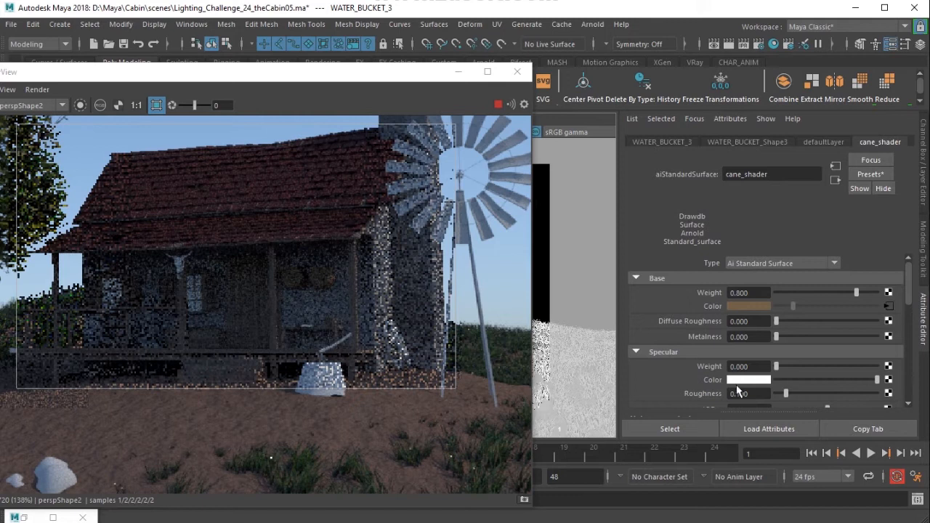
pyautogui.doubleClick(759, 366)
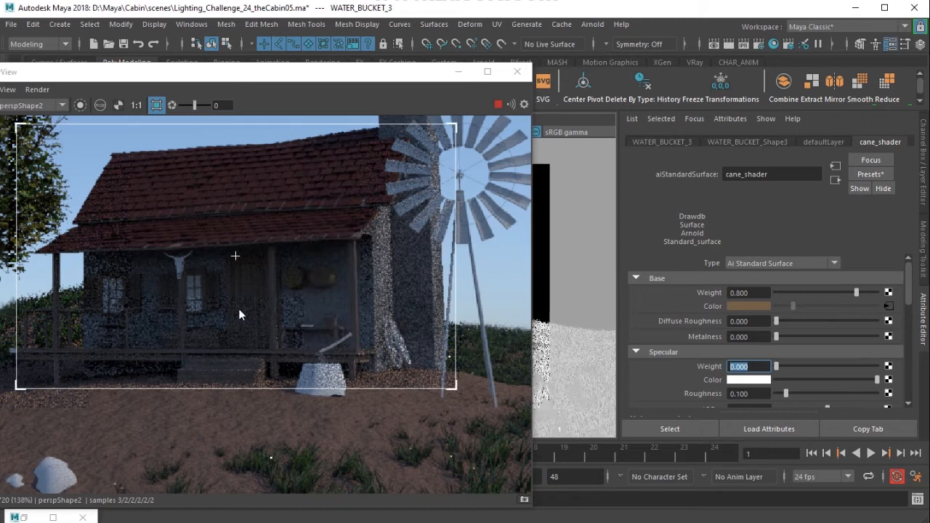
pyautogui.scroll(2, 240, 311)
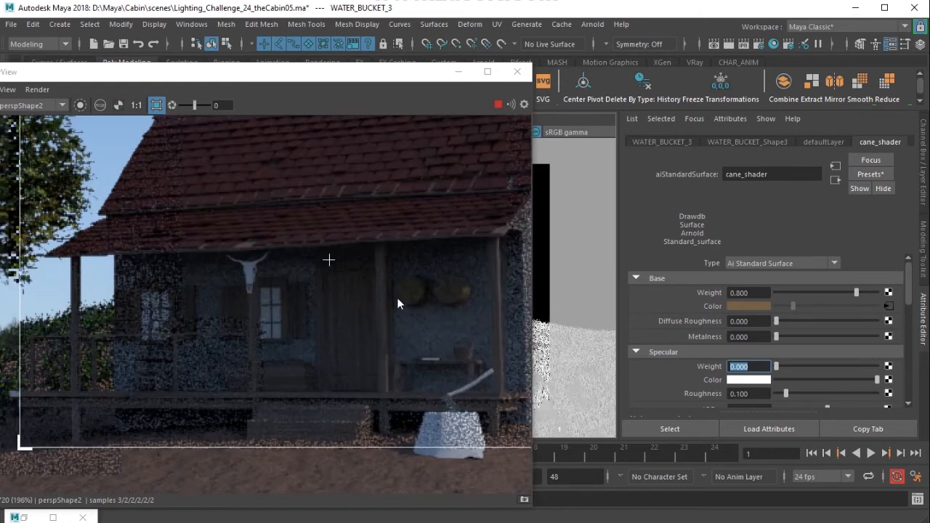
# Select the porch post beside the door and open the place3dTexture4 node of its wood noise texture.
pyautogui.moveTo(429, 77); pyautogui.dragTo(131, 133)
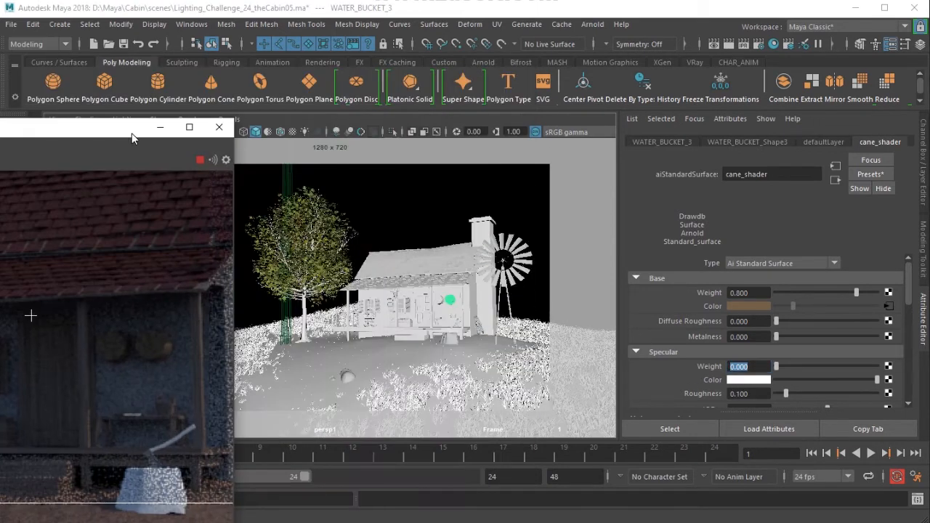
pyautogui.click(430, 312)
pyautogui.moveTo(67, 130); pyautogui.dragTo(415, 50)
pyautogui.click(888, 306)
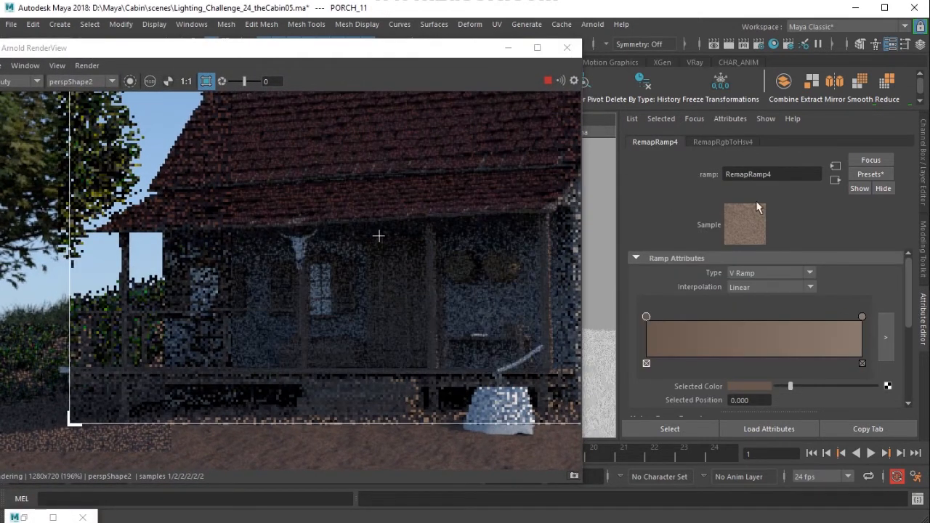
pyautogui.click(833, 180)
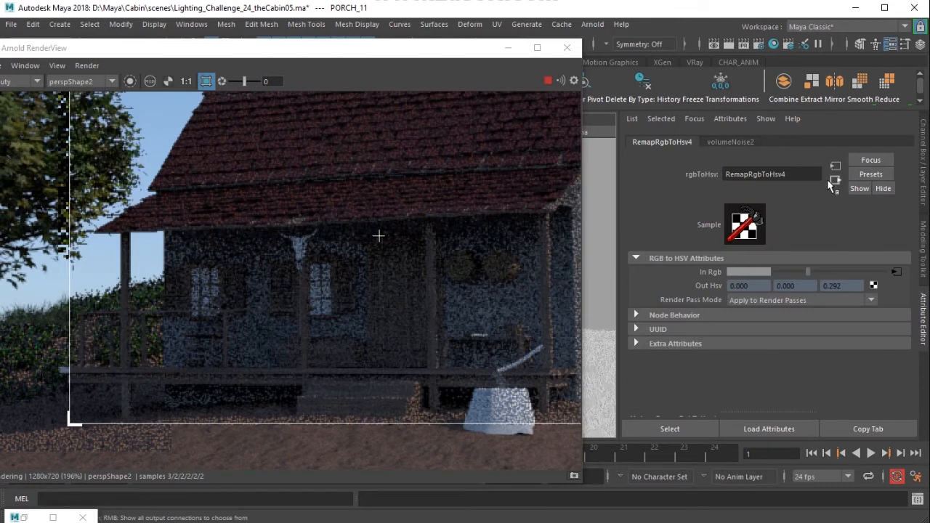
pyautogui.click(897, 272)
pyautogui.click(727, 141)
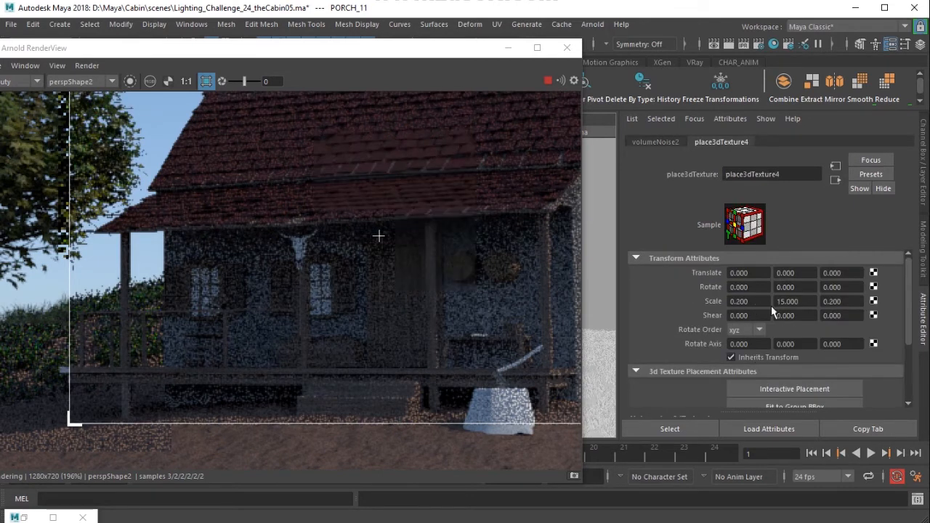
# Set the scale of the post's 3D texture placement to 0.5, 8 and 0.5.
pyautogui.moveTo(803, 301); pyautogui.dragTo(729, 302)
pyautogui.write('8')
pyautogui.doubleClick(734, 301)
pyautogui.write('0.')
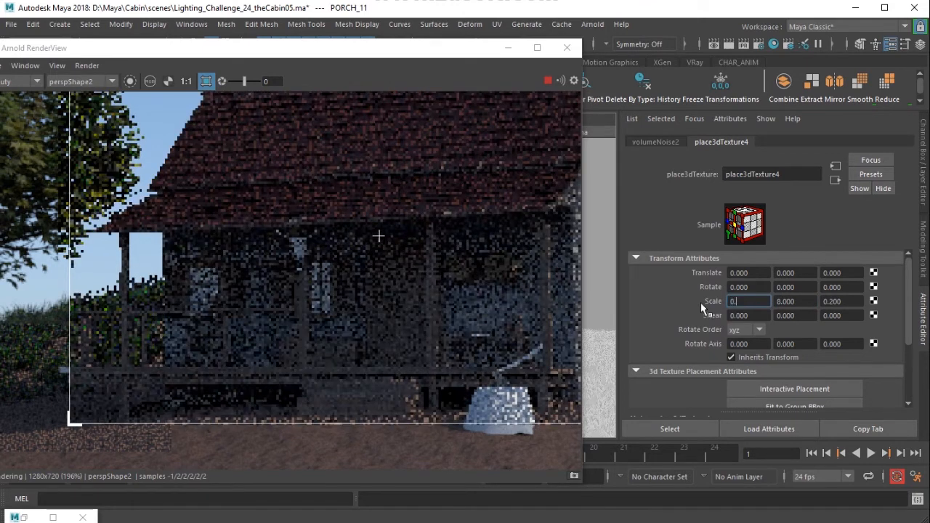
pyautogui.write('5')
pyautogui.press('Tab')
pyautogui.press('Tab')
pyautogui.write('0.5')
pyautogui.press('Return')
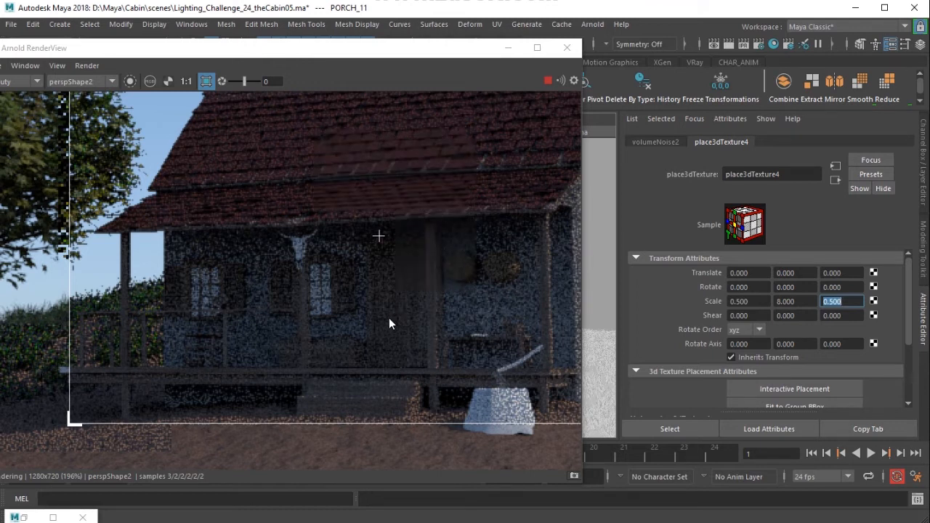
# Reduce the Y scale of the post's 3D texture placement to 4 and check the cabin render.
pyautogui.click(787, 306)
pyautogui.write('4')
pyautogui.press('Return')
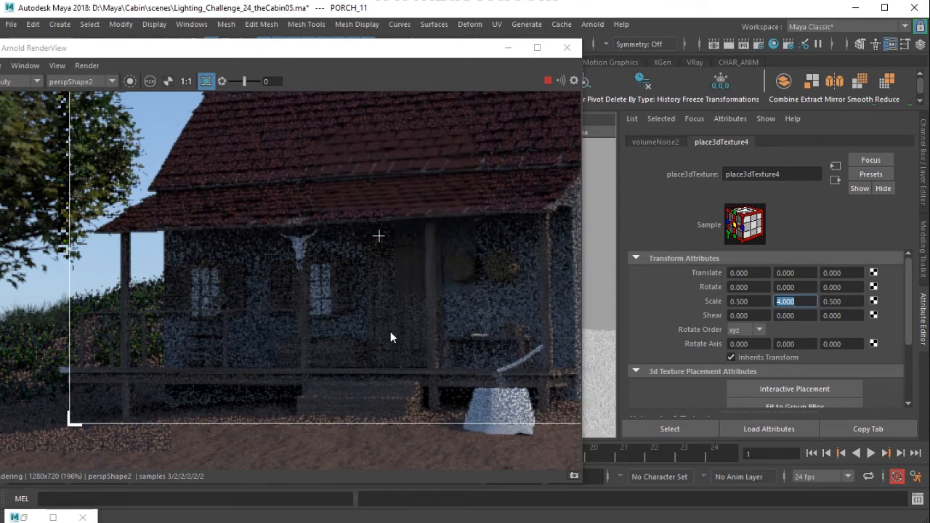
pyautogui.scroll(-2, 390, 338)
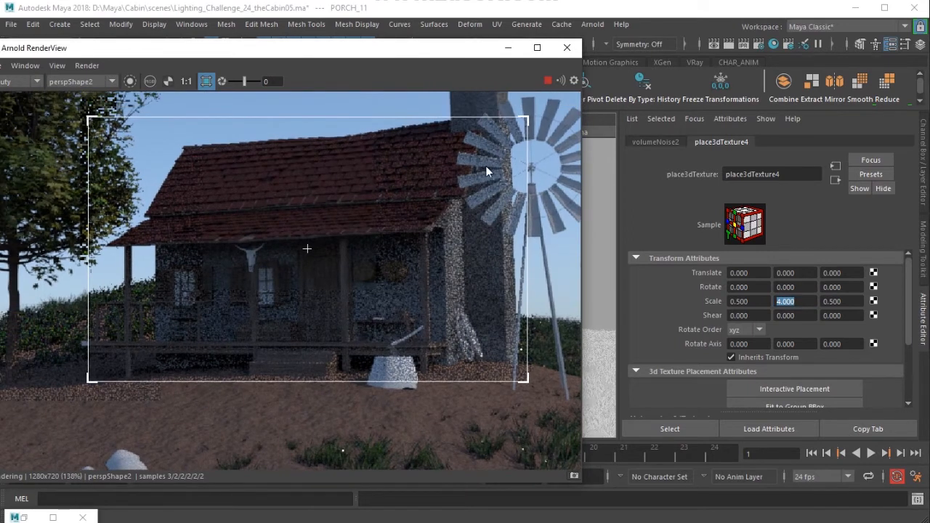
# Look through the persp camera, select both porch window panes and isolate them briefly to check the selection.
pyautogui.moveTo(409, 55); pyautogui.dragTo(207, 461)
pyautogui.click(227, 119)
pyautogui.moveTo(282, 132)
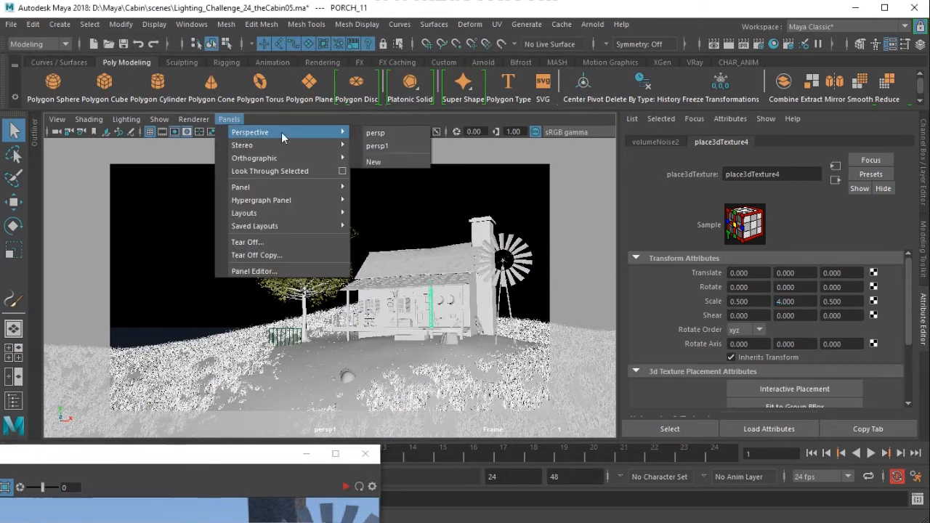
pyautogui.click(406, 133)
pyautogui.keyDown('alt'); pyautogui.moveTo(237, 263); pyautogui.dragTo(380, 274, button='middle'); pyautogui.keyUp('alt')
pyautogui.scroll(2, 379, 276)
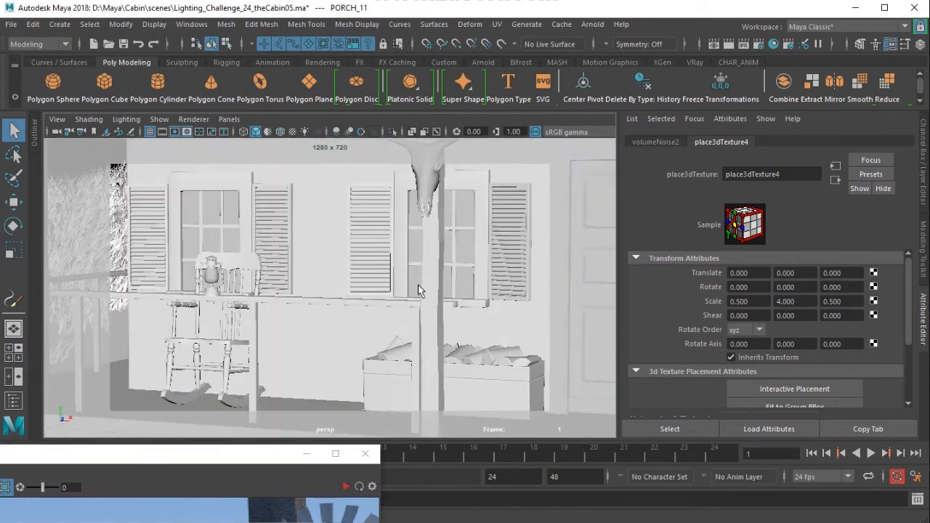
pyautogui.click(465, 289)
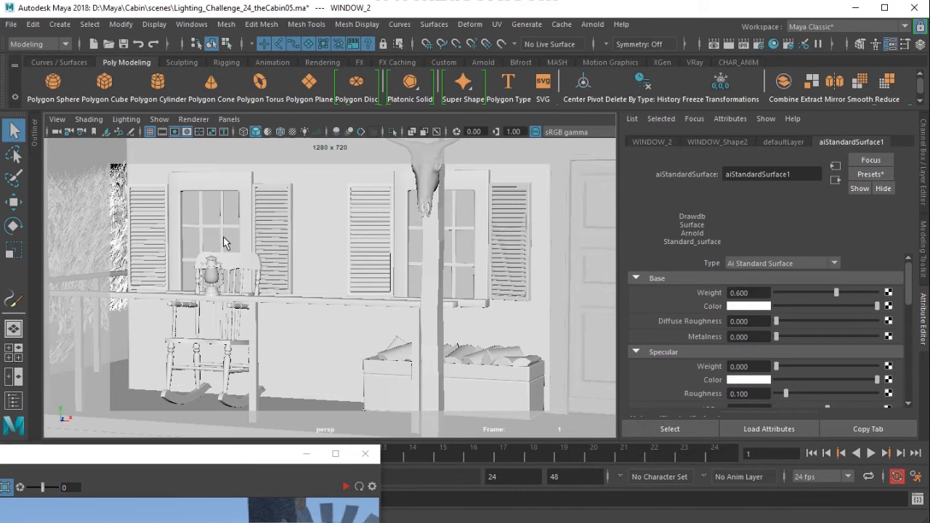
pyautogui.press('w')
pyautogui.click(391, 132)
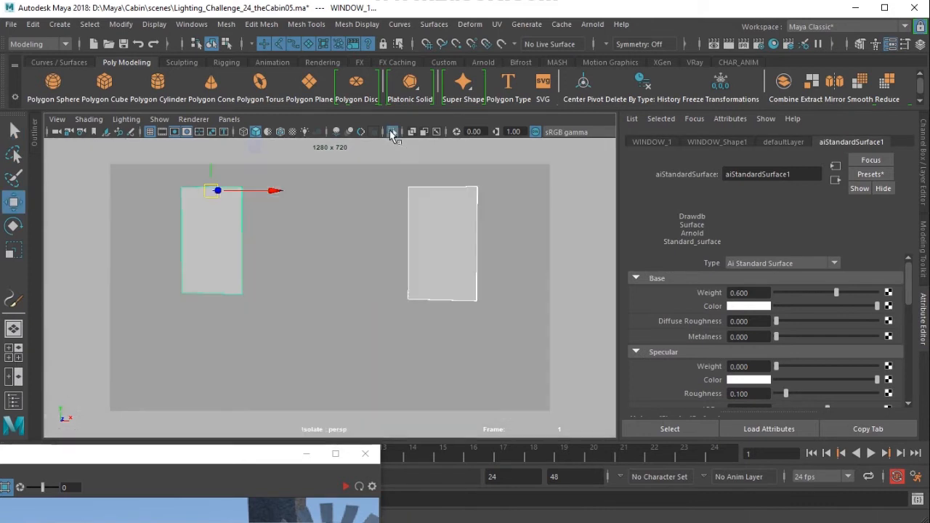
pyautogui.click(392, 132)
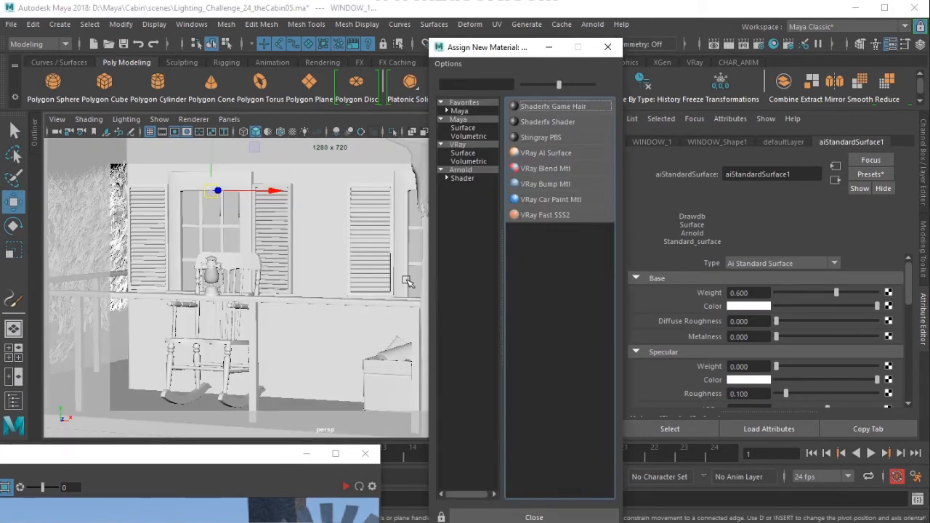
# Assign a new aiStandardSurface material to both window panes and name it glass_shader.
pyautogui.click(463, 182)
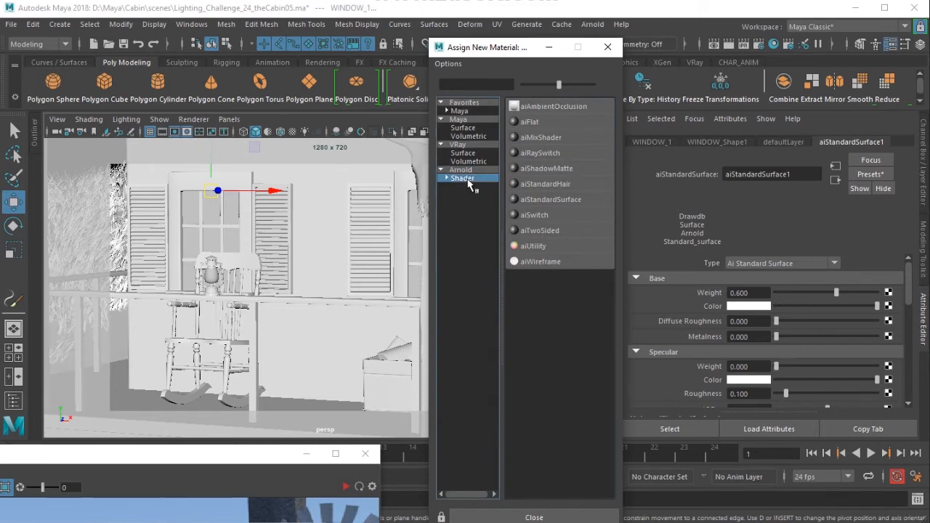
pyautogui.click(558, 205)
pyautogui.doubleClick(795, 175)
pyautogui.write('glass sahder')
pyautogui.press('Return')
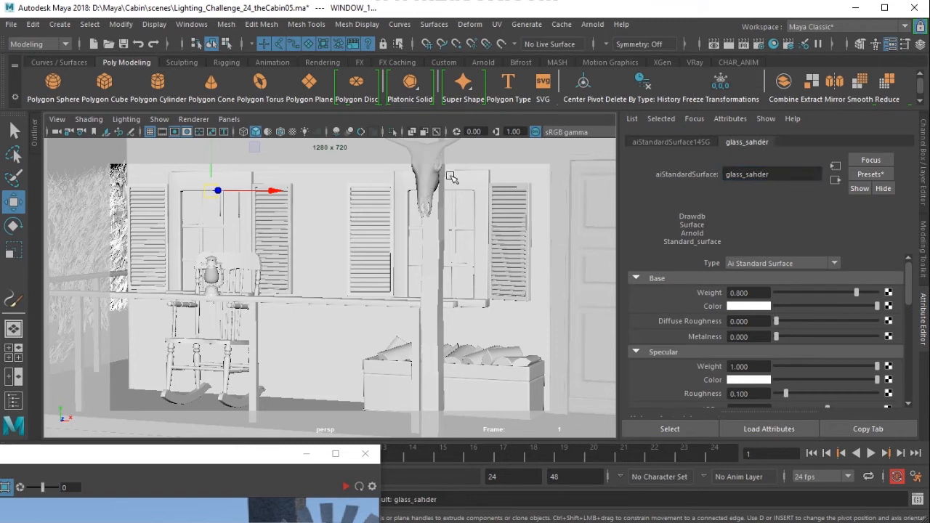
pyautogui.doubleClick(750, 176)
pyautogui.write('glass_shader')
pyautogui.press('Return')
# Set glass_shader's base weight to 0 and its transmission weight to 1.
pyautogui.moveTo(792, 305); pyautogui.dragTo(695, 304)
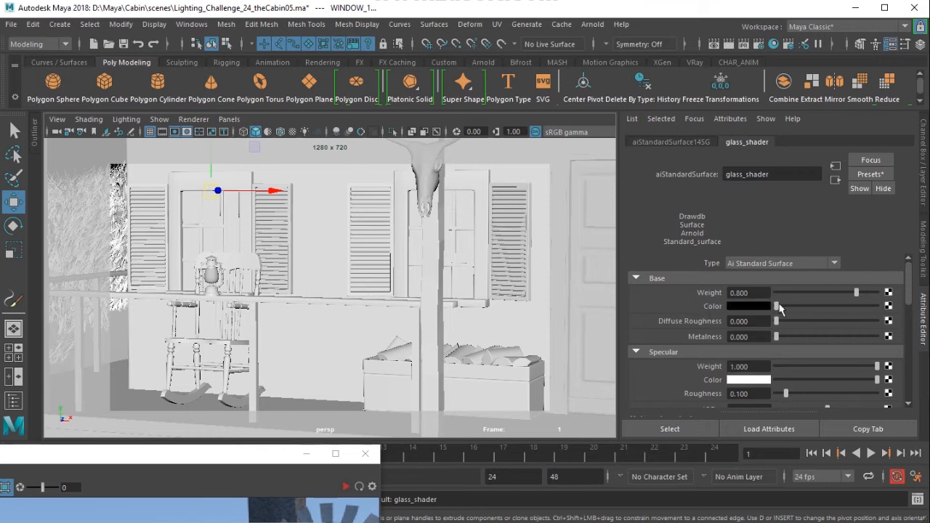
pyautogui.moveTo(856, 293); pyautogui.dragTo(693, 294)
pyautogui.scroll(-3, 739, 363)
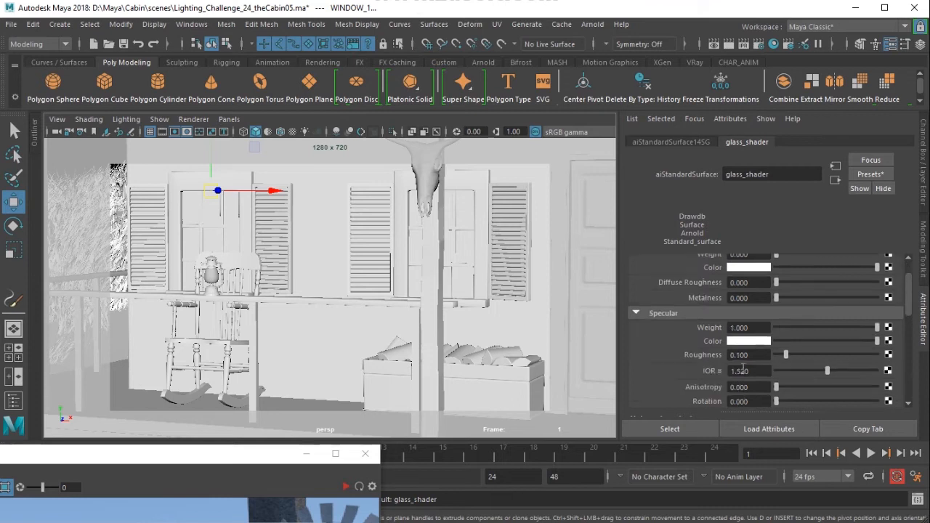
pyautogui.moveTo(761, 319); pyautogui.dragTo(675, 320)
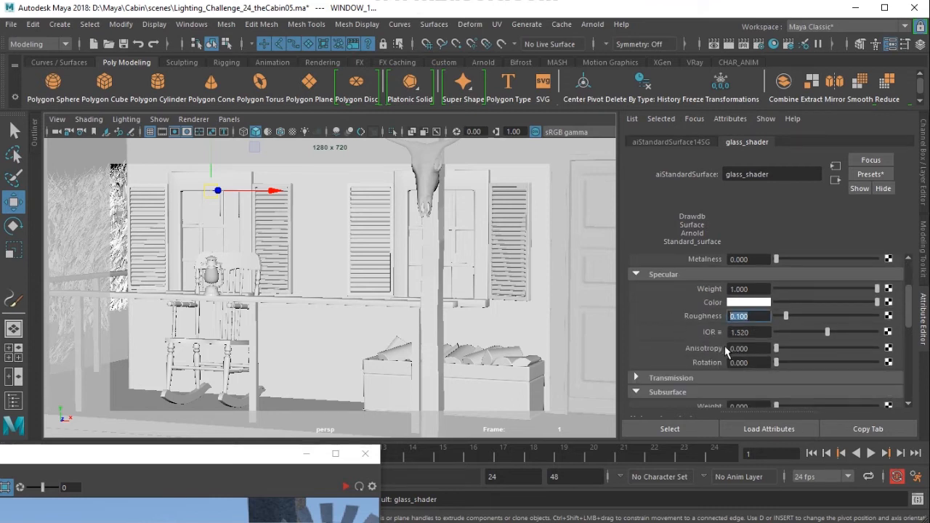
pyautogui.scroll(-3, 724, 346)
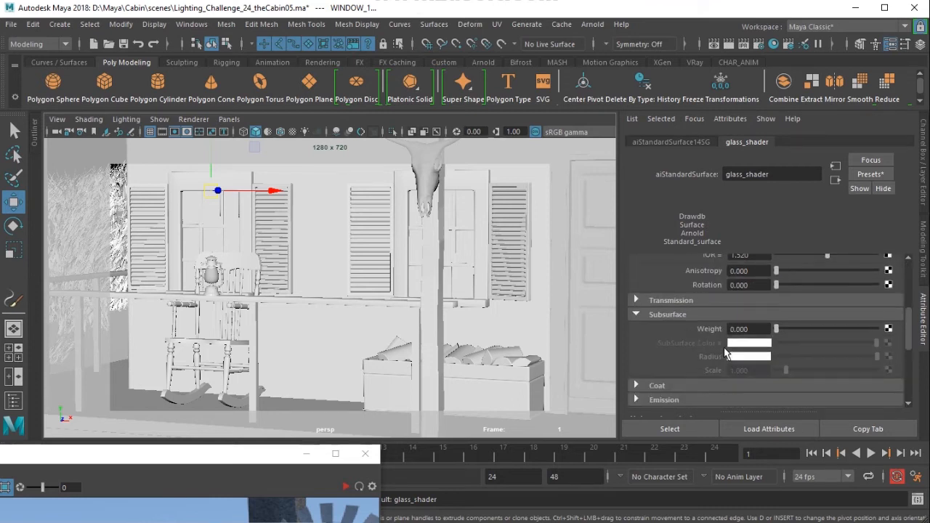
pyautogui.click(694, 303)
pyautogui.moveTo(776, 314); pyautogui.dragTo(882, 315)
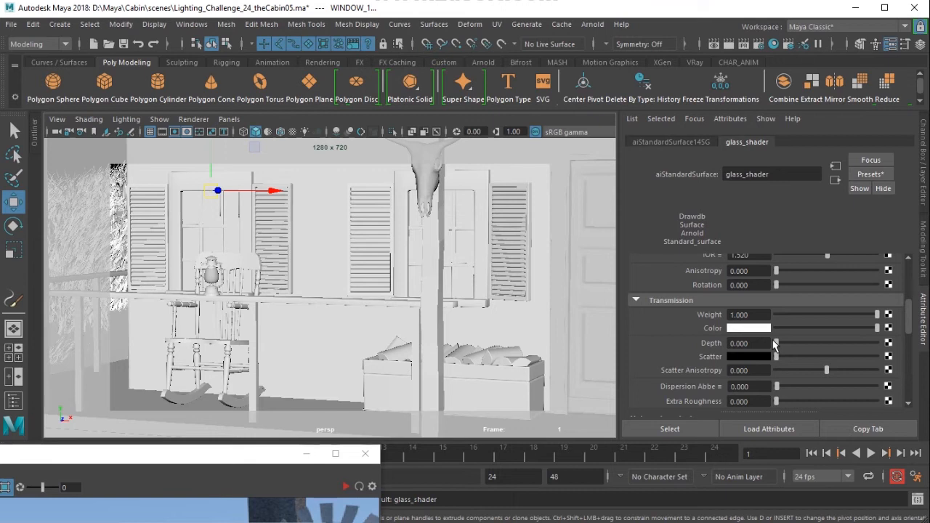
# Set glass_shader's specular roughness to 0.35.
pyautogui.scroll(6, 770, 298)
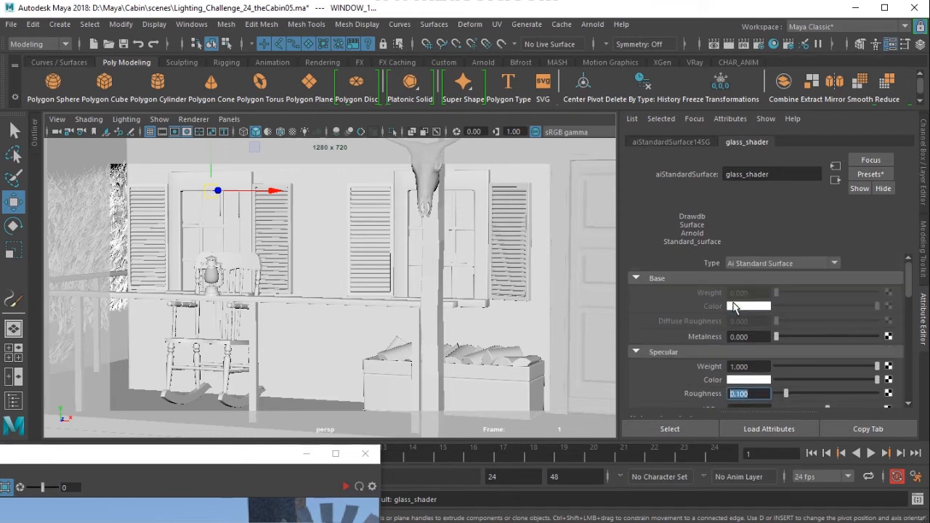
pyautogui.scroll(-2, 748, 341)
pyautogui.write('0.35')
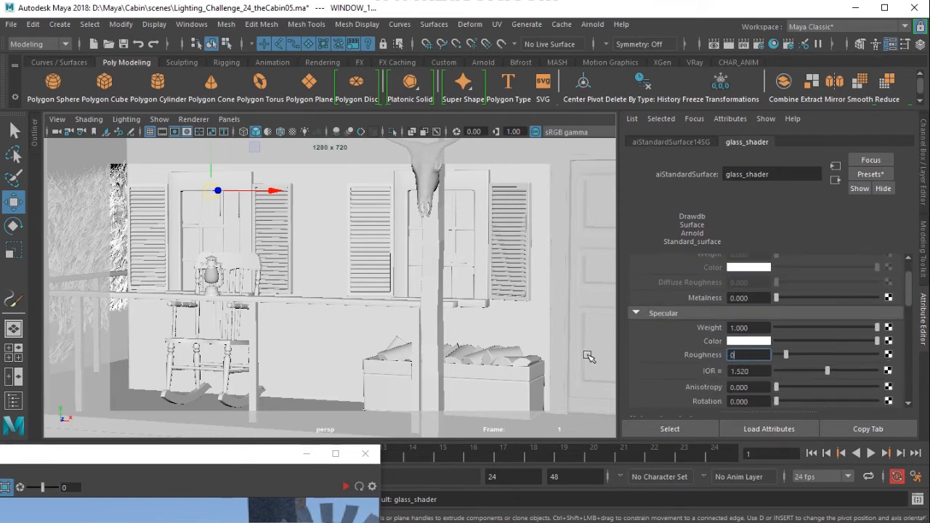
pyautogui.press('Return')
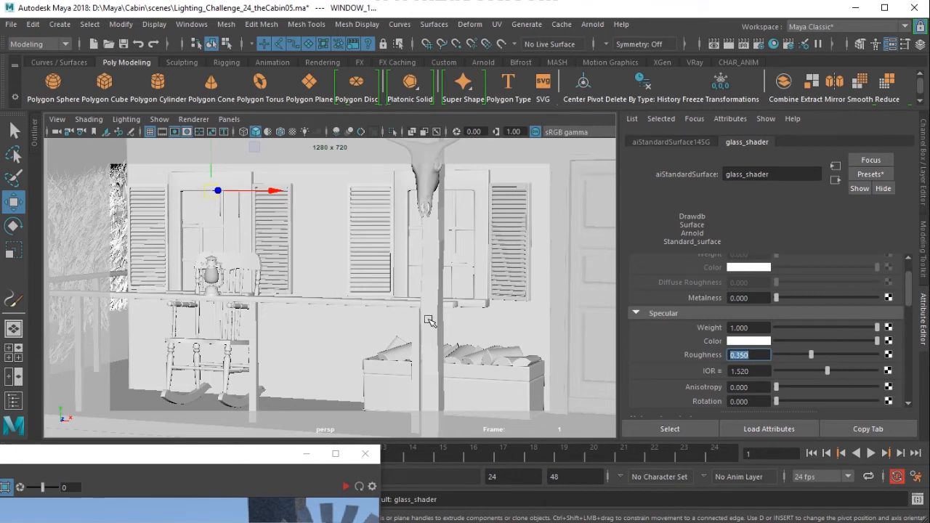
# Assign a new aiStandardSurface material to the cow skull above the porch and name it bone_shader.
pyautogui.scroll(-4, 376, 305)
pyautogui.scroll(5, 391, 312)
pyautogui.click(357, 330)
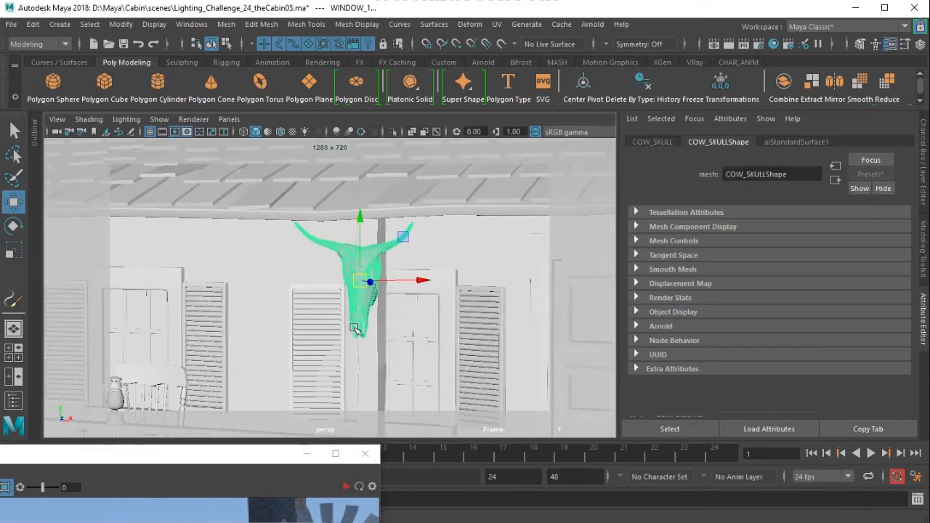
pyautogui.scroll(2, 390, 365)
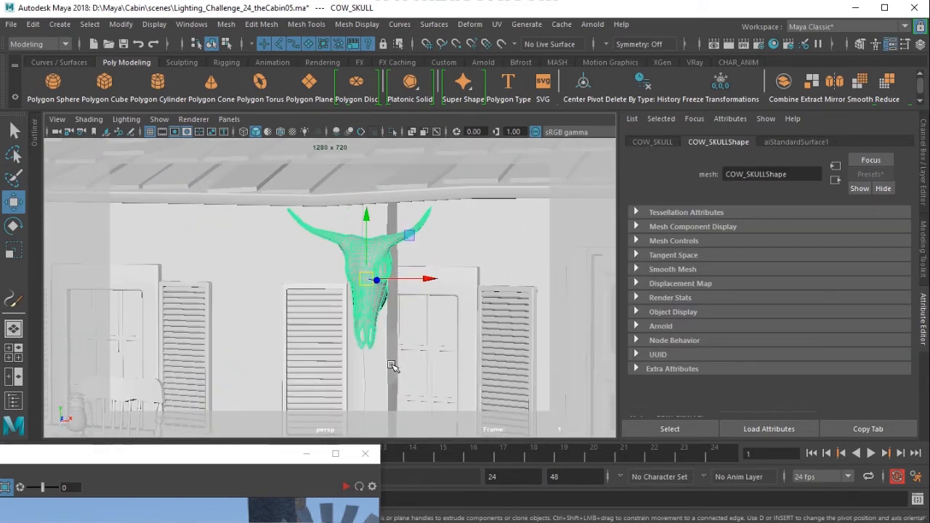
pyautogui.moveTo(391, 366); pyautogui.dragTo(409, 349, button='right')
pyautogui.click(471, 182)
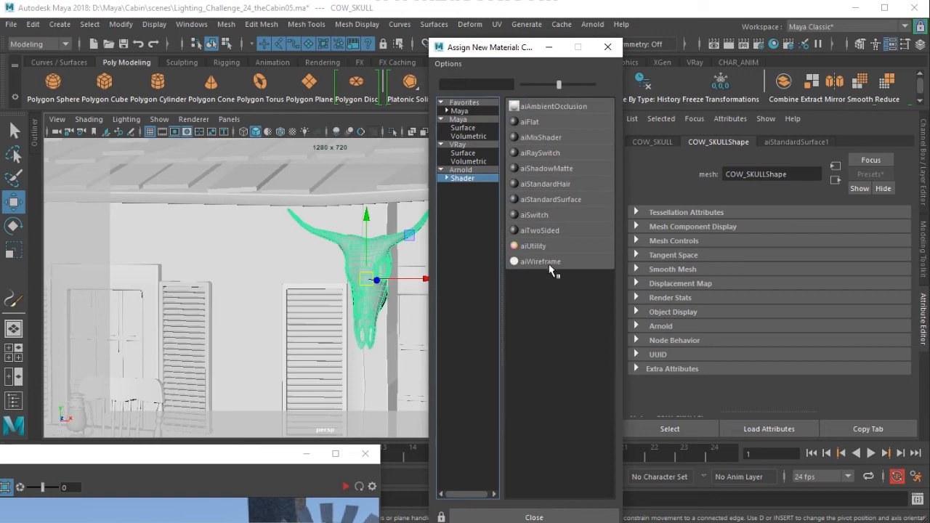
pyautogui.click(565, 201)
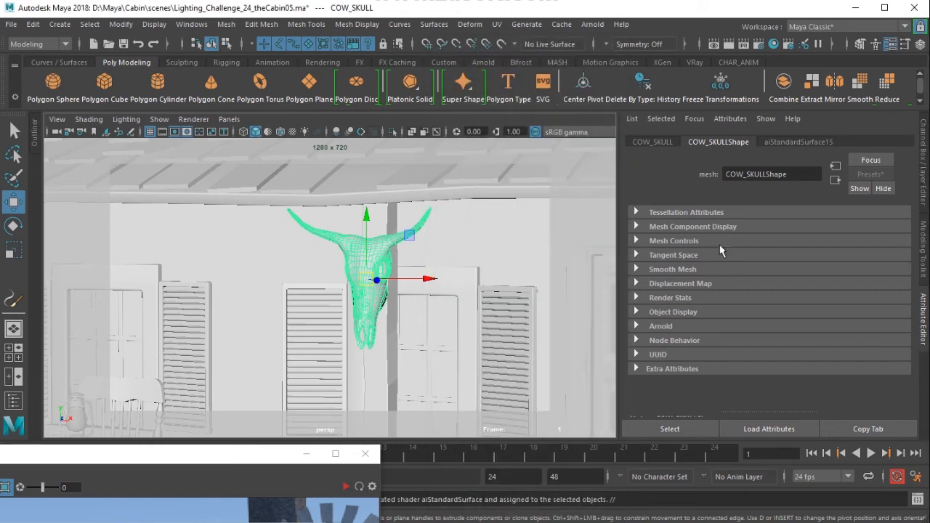
pyautogui.click(791, 178)
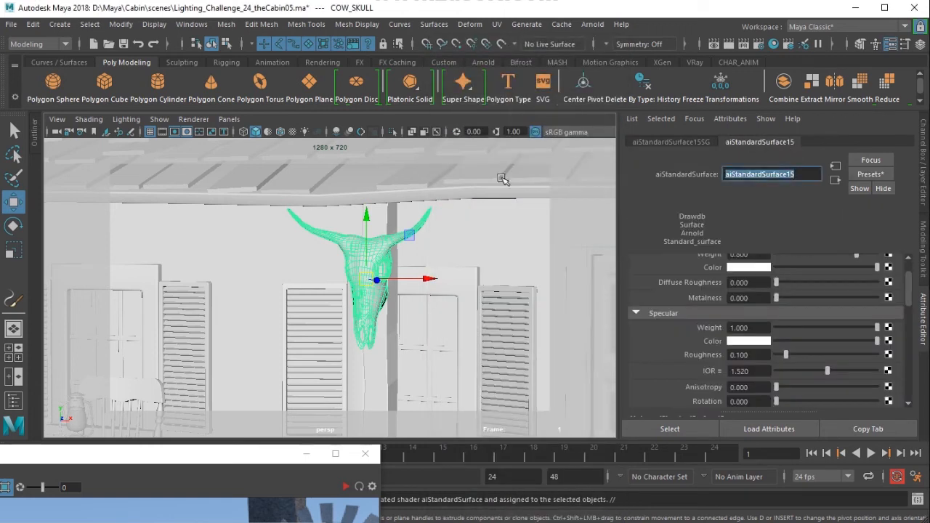
pyautogui.write('bo')
pyautogui.press('Return')
# Set bone_shader's base weight to 0 and its specular roughness to 0.35.
pyautogui.scroll(2, 712, 327)
pyautogui.click(749, 292)
pyautogui.write('0')
pyautogui.press('Return')
pyautogui.scroll(-2, 734, 338)
pyautogui.click(756, 316)
pyautogui.write('0.35')
pyautogui.press('Return')
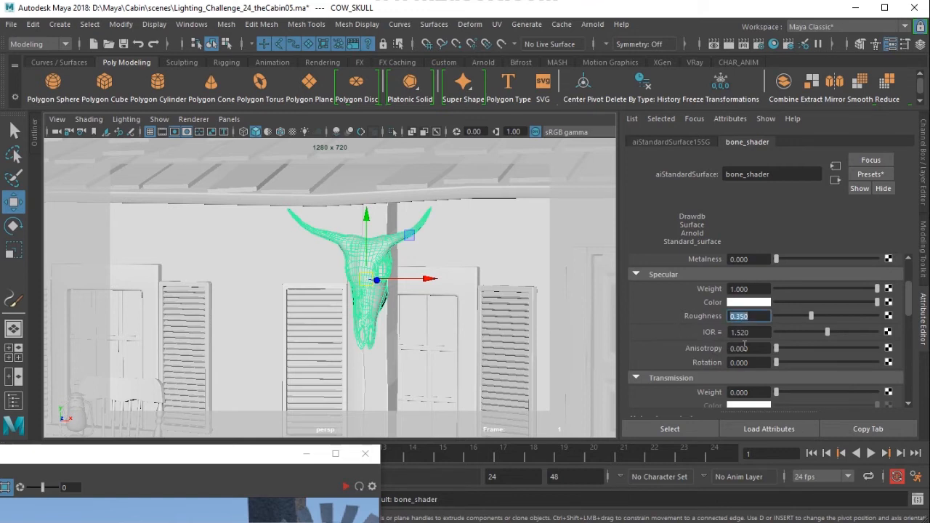
# Set bone_shader's subsurface weight to 1.
pyautogui.scroll(-5, 719, 347)
pyautogui.scroll(-3, 675, 371)
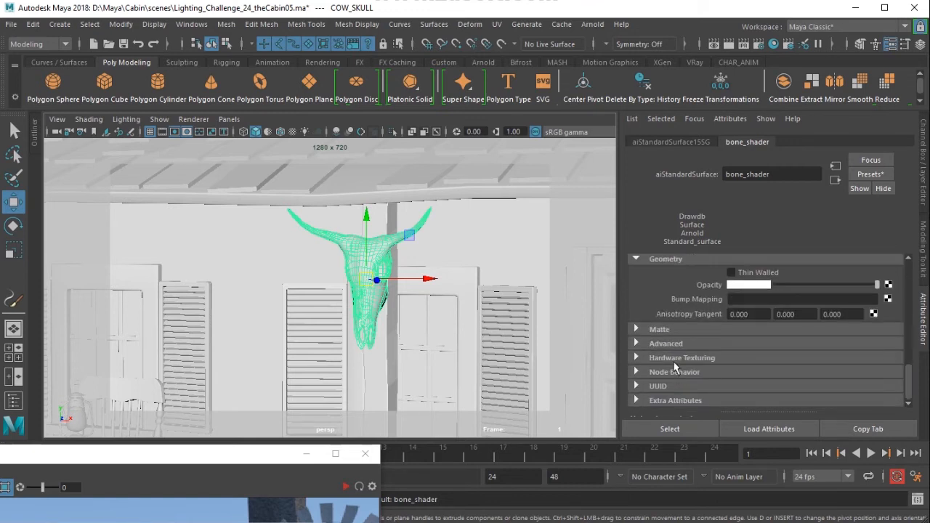
pyautogui.scroll(2, 673, 348)
pyautogui.scroll(2, 680, 323)
pyautogui.click(748, 314)
pyautogui.write('1')
pyautogui.press('Return')
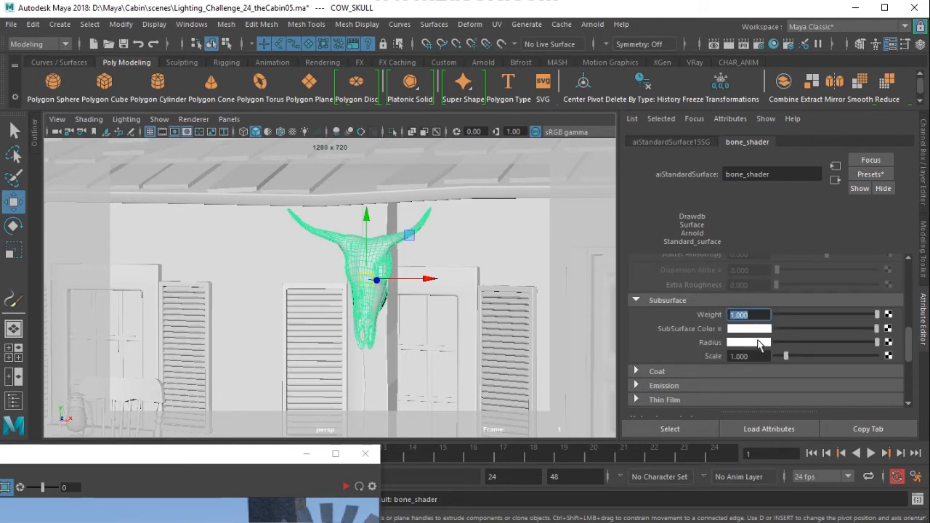
# Give bone_shader a pale greyish-brown subsurface color and a beige radius, with the subsurface scale at 0.2.
pyautogui.click(757, 342)
pyautogui.click(687, 334)
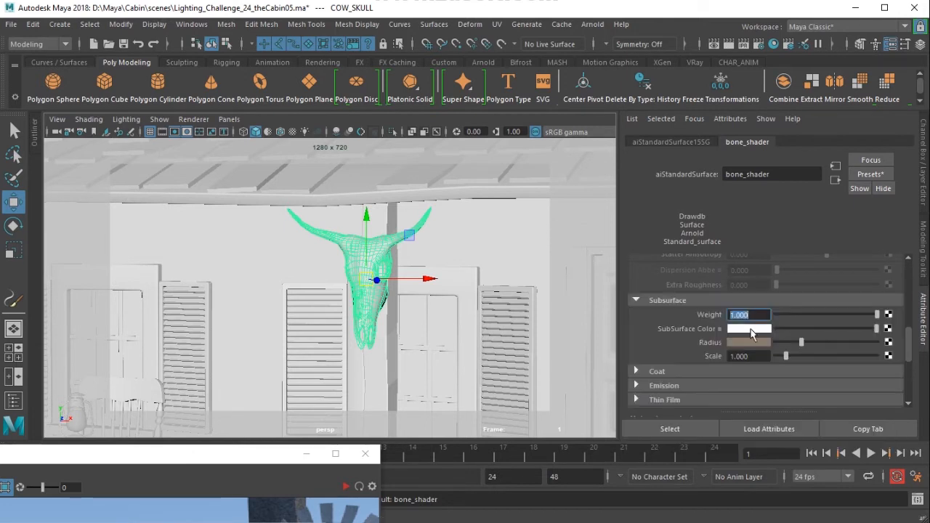
pyautogui.click(752, 329)
pyautogui.click(686, 317)
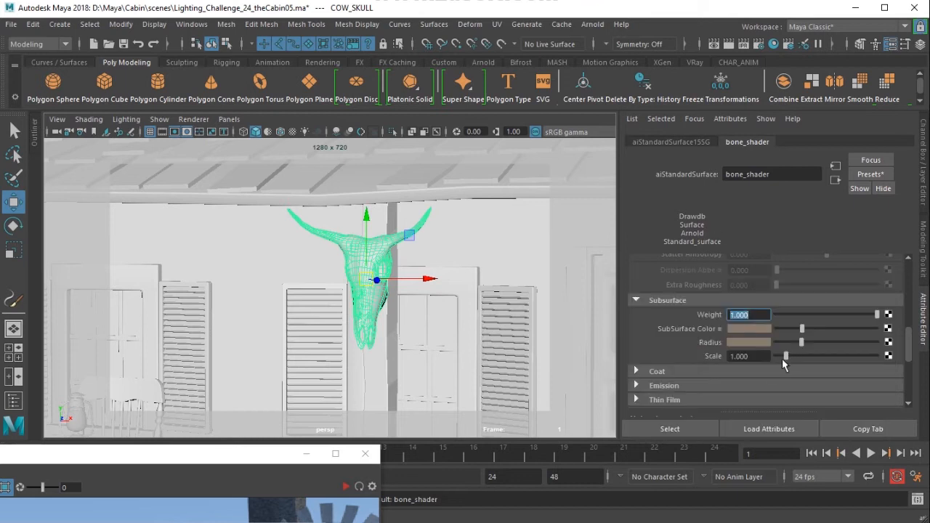
pyautogui.click(755, 329)
pyautogui.moveTo(718, 378); pyautogui.dragTo(705, 379)
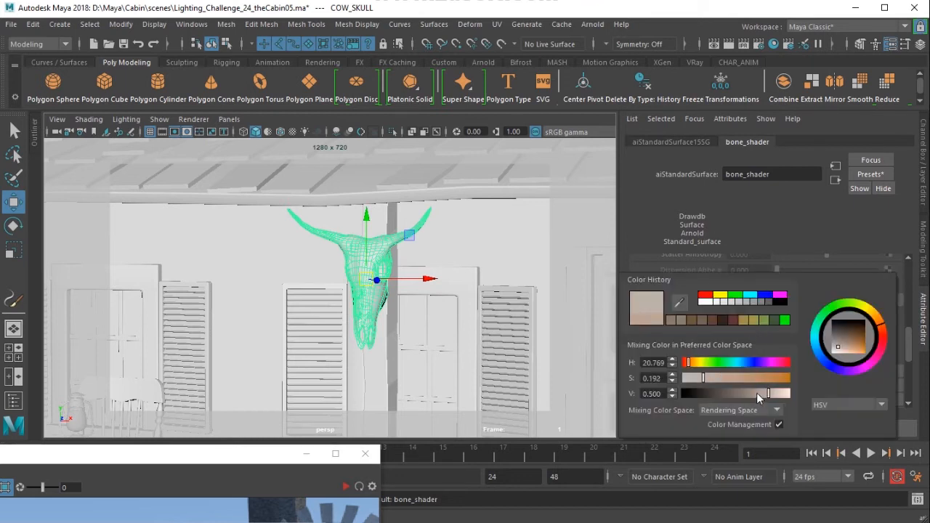
pyautogui.press('Tab')
pyautogui.write('0.2')
pyautogui.press('Return')
# Select the tree stump in front of the porch and assign the existing cane_shader to it.
pyautogui.keyDown('alt'); pyautogui.moveTo(492, 326); pyautogui.dragTo(203, 266, button='right'); pyautogui.keyUp('alt')
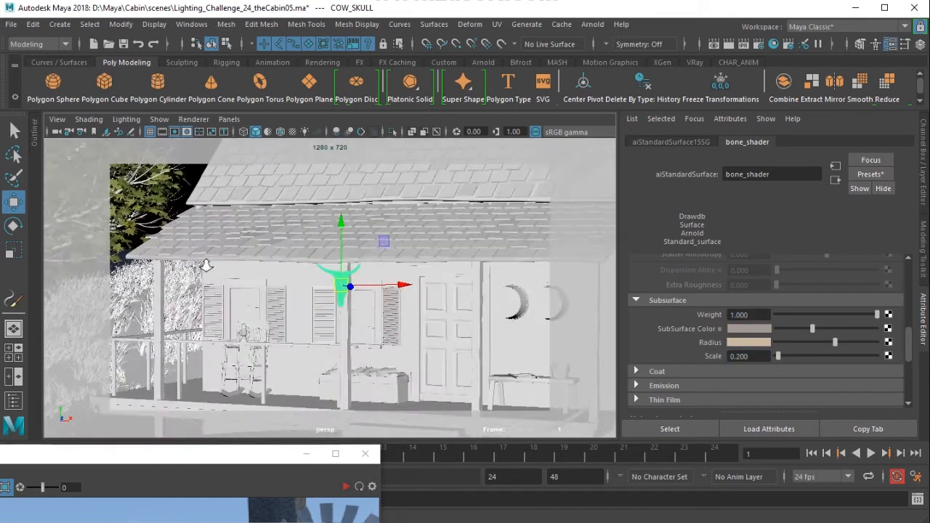
pyautogui.keyDown('alt'); pyautogui.moveTo(417, 315); pyautogui.dragTo(335, 249, button='middle'); pyautogui.keyUp('alt')
pyautogui.keyDown('alt'); pyautogui.moveTo(336, 249); pyautogui.dragTo(334, 278, button='right'); pyautogui.keyUp('alt')
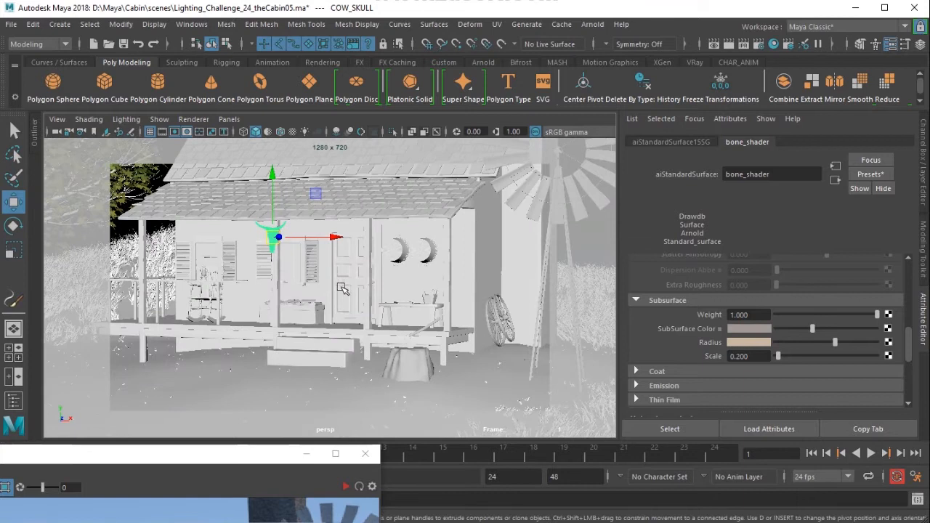
pyautogui.keyDown('alt'); pyautogui.moveTo(505, 370); pyautogui.dragTo(472, 367, button='middle'); pyautogui.keyUp('alt')
pyautogui.keyDown('alt'); pyautogui.moveTo(473, 367); pyautogui.dragTo(509, 356, button='right'); pyautogui.keyUp('alt')
pyautogui.keyDown('alt'); pyautogui.moveTo(509, 356); pyautogui.dragTo(479, 316, button='middle'); pyautogui.keyUp('alt')
pyautogui.keyDown('alt'); pyautogui.moveTo(479, 315); pyautogui.dragTo(454, 346, button='right'); pyautogui.keyUp('alt')
pyautogui.keyDown('alt'); pyautogui.moveTo(455, 347); pyautogui.dragTo(422, 366, button='middle'); pyautogui.keyUp('alt')
pyautogui.keyDown('alt'); pyautogui.moveTo(422, 367); pyautogui.dragTo(393, 322, button='right'); pyautogui.keyUp('alt')
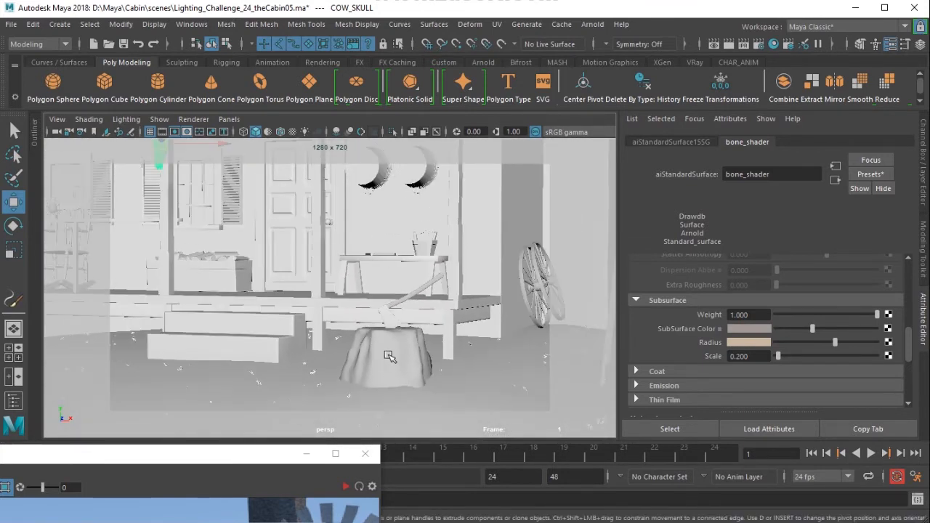
pyautogui.click(389, 356)
pyautogui.moveTo(390, 344); pyautogui.dragTo(501, 343, button='right')
# Assign the existing metal_shader to both wagon wheels beside the cabin and to the axe head.
pyautogui.keyDown('alt'); pyautogui.moveTo(483, 343); pyautogui.dragTo(421, 358); pyautogui.keyUp('alt')
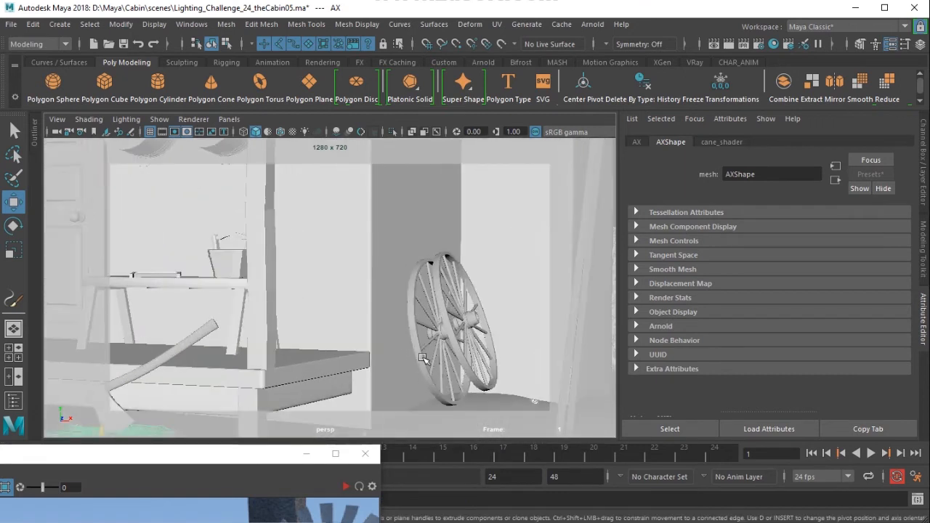
pyautogui.click(442, 356)
pyautogui.keyDown('shift'); pyautogui.click(465, 349); pyautogui.keyUp('shift')
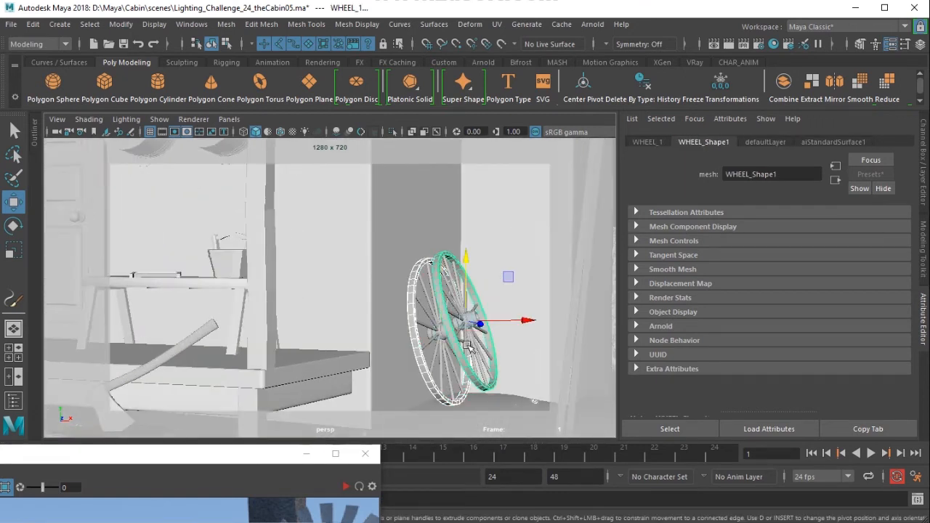
pyautogui.click(469, 347)
pyautogui.moveTo(450, 304); pyautogui.dragTo(537, 410, button='right')
# Select the whole WINDMILL group by way of its support parts and assign the existing metal_shader to it.
pyautogui.keyDown('alt'); pyautogui.moveTo(538, 410); pyautogui.dragTo(431, 375); pyautogui.keyUp('alt')
pyautogui.click(431, 376)
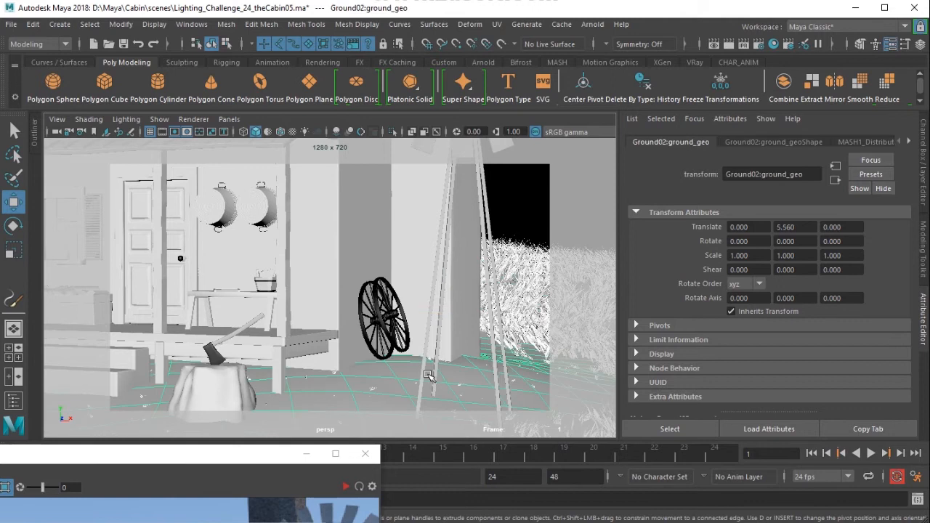
pyautogui.click(426, 323)
pyautogui.click(488, 355)
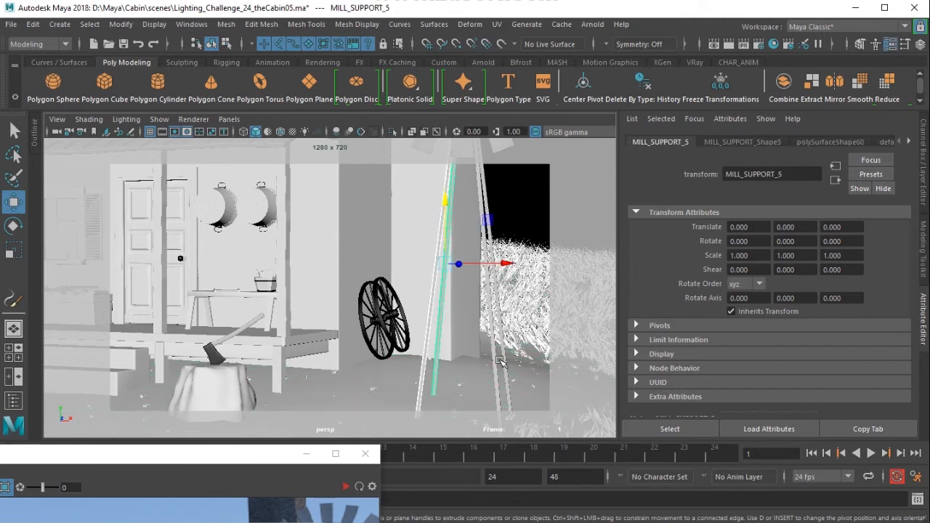
pyautogui.click(500, 368)
pyautogui.click(499, 319)
pyautogui.keyDown('alt'); pyautogui.moveTo(420, 306); pyautogui.dragTo(415, 336, button='right'); pyautogui.keyUp('alt')
pyautogui.keyDown('alt'); pyautogui.moveTo(431, 229); pyautogui.dragTo(405, 339, button='middle'); pyautogui.keyUp('alt')
pyautogui.keyDown('alt'); pyautogui.moveTo(404, 339); pyautogui.dragTo(413, 361, button='right'); pyautogui.keyUp('alt')
pyautogui.keyDown('alt'); pyautogui.moveTo(413, 361); pyautogui.dragTo(413, 402, button='middle'); pyautogui.keyUp('alt')
pyautogui.keyDown('alt'); pyautogui.moveTo(412, 402); pyautogui.dragTo(472, 423, button='right'); pyautogui.keyUp('alt')
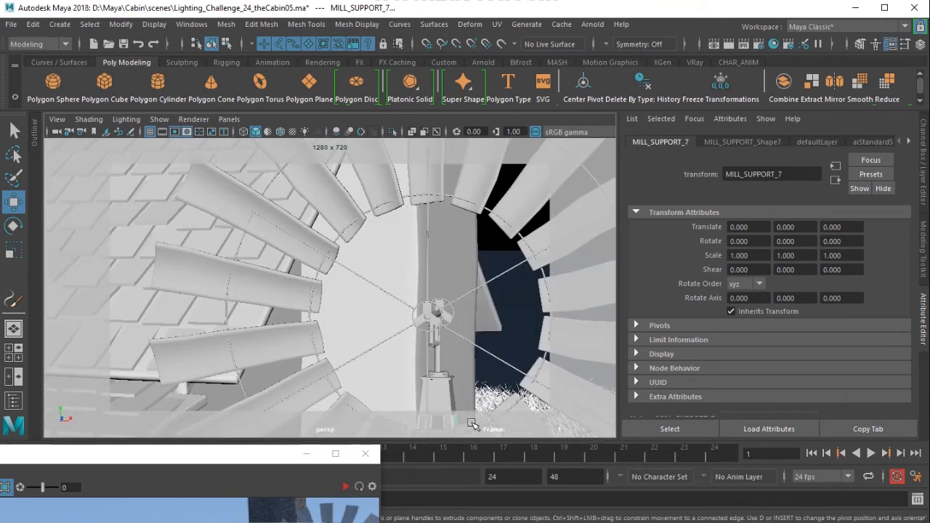
pyautogui.click(448, 391)
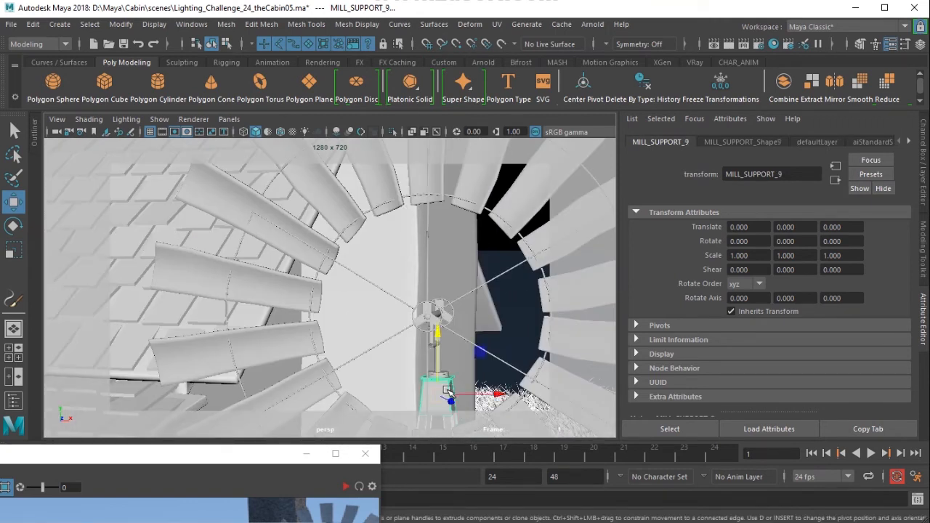
pyautogui.press('Up')
pyautogui.press('Up')
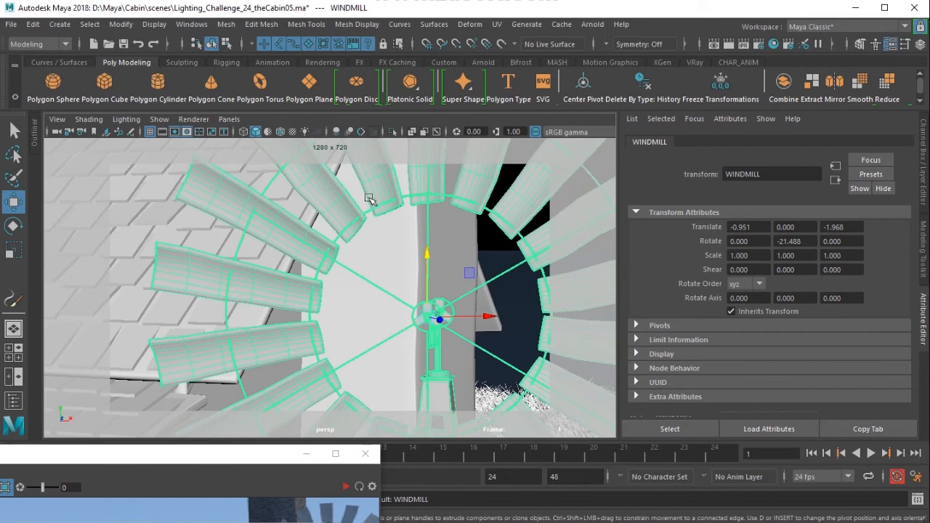
pyautogui.moveTo(366, 167); pyautogui.dragTo(473, 420, button='right')
# Select all the blades around the windmill's wheel and assign them a new aiStandardSurface material.
pyautogui.keyDown('alt'); pyautogui.moveTo(378, 305); pyautogui.dragTo(290, 299, button='right'); pyautogui.keyUp('alt')
pyautogui.click(443, 247)
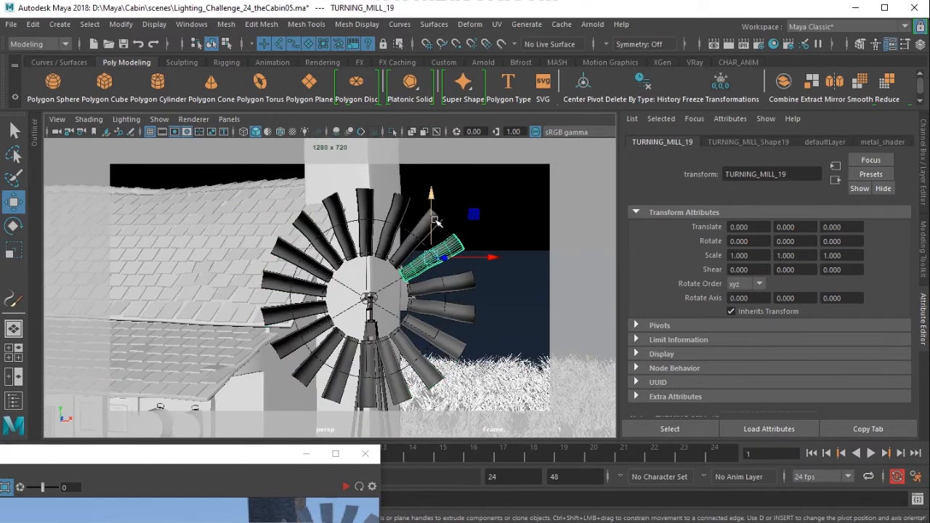
pyautogui.press('Up')
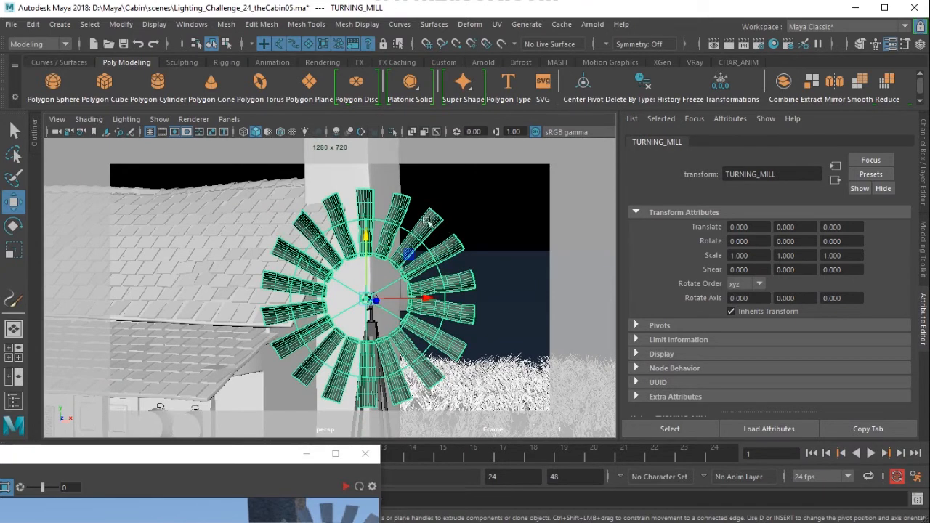
pyautogui.click(425, 222)
pyautogui.keyDown('shift'); pyautogui.click(383, 205); pyautogui.keyUp('shift')
pyautogui.keyDown('shift'); pyautogui.click(363, 204); pyautogui.keyUp('shift')
pyautogui.keyDown('shift'); pyautogui.click(334, 207); pyautogui.keyUp('shift')
pyautogui.keyDown('shift'); pyautogui.click(282, 250); pyautogui.keyUp('shift')
pyautogui.keyDown('shift'); pyautogui.click(275, 279); pyautogui.keyUp('shift')
pyautogui.keyDown('shift'); pyautogui.click(276, 314); pyautogui.keyUp('shift')
pyautogui.keyDown('shift'); pyautogui.click(284, 346); pyautogui.keyUp('shift')
pyautogui.keyDown('shift'); pyautogui.click(303, 367); pyautogui.keyUp('shift')
pyautogui.keyDown('shift'); pyautogui.click(339, 396); pyautogui.keyUp('shift')
pyautogui.keyDown('shift'); pyautogui.click(369, 400); pyautogui.keyUp('shift')
pyautogui.keyDown('shift'); pyautogui.click(403, 397); pyautogui.keyUp('shift')
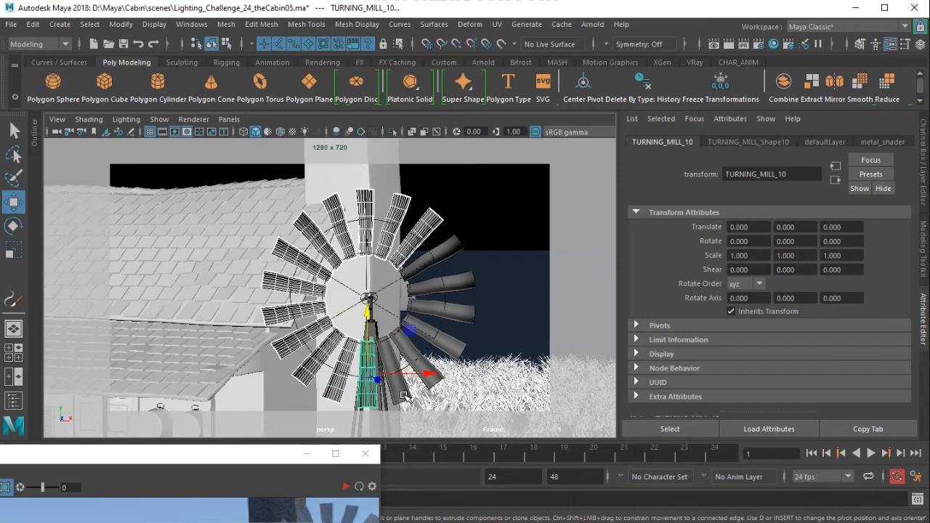
pyautogui.press('q')
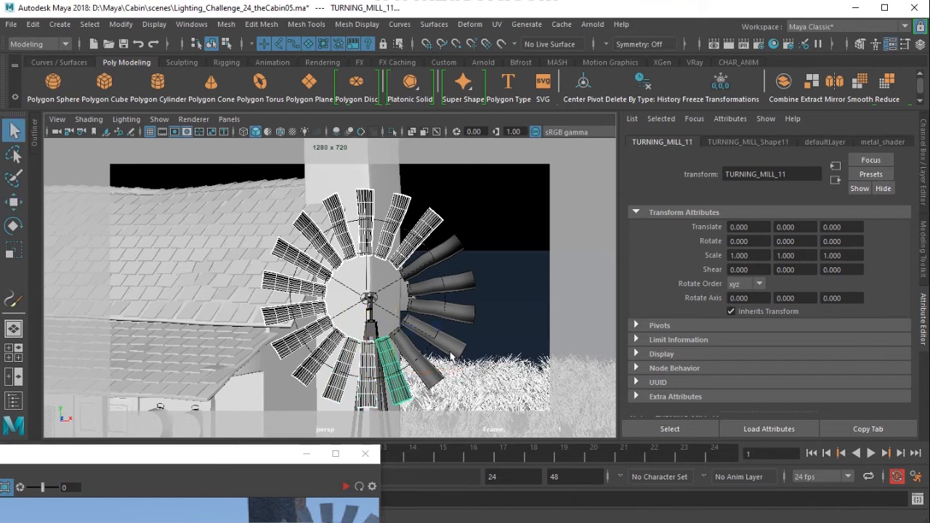
pyautogui.keyDown('shift'); pyautogui.click(452, 356); pyautogui.keyUp('shift')
pyautogui.keyDown('shift'); pyautogui.click(467, 318); pyautogui.keyUp('shift')
pyautogui.keyDown('shift'); pyautogui.click(467, 316); pyautogui.keyUp('shift')
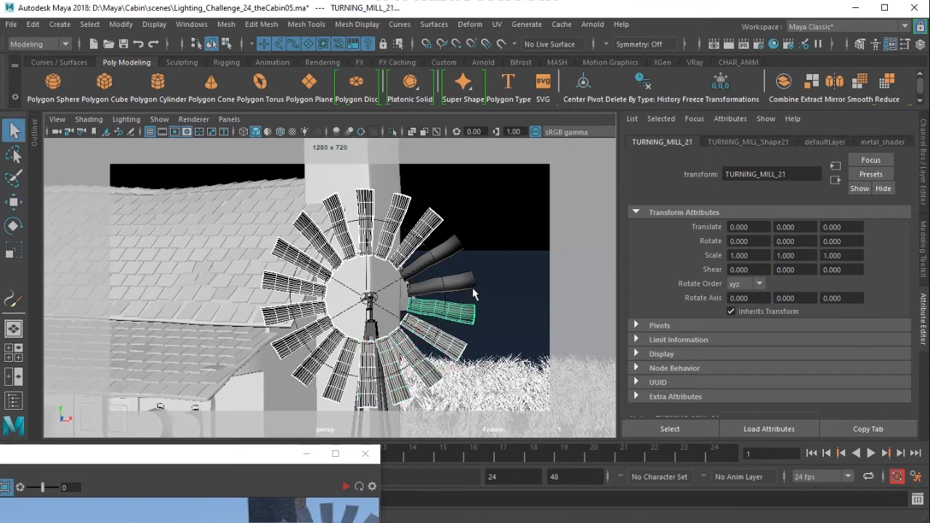
pyautogui.keyDown('shift'); pyautogui.click(463, 280); pyautogui.keyUp('shift')
pyautogui.keyDown('shift'); pyautogui.click(452, 251); pyautogui.keyUp('shift')
pyautogui.press('g')
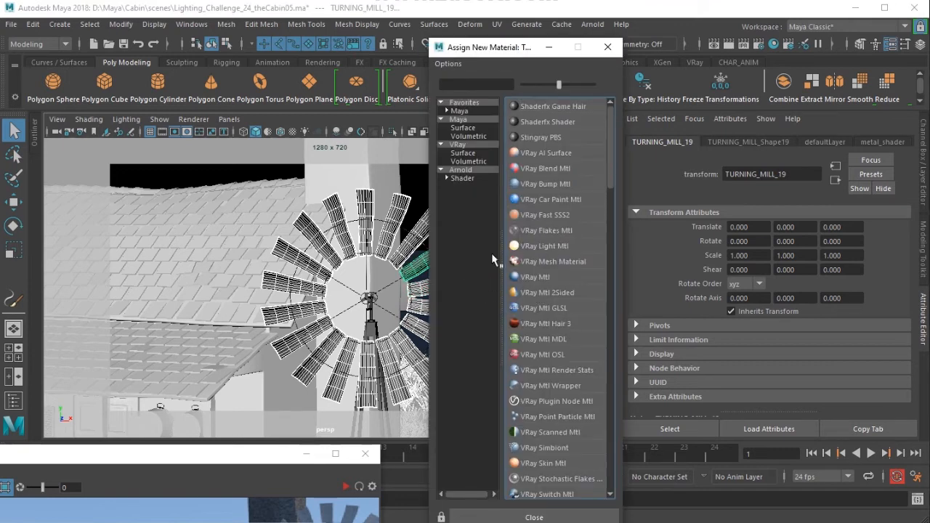
pyautogui.click(465, 178)
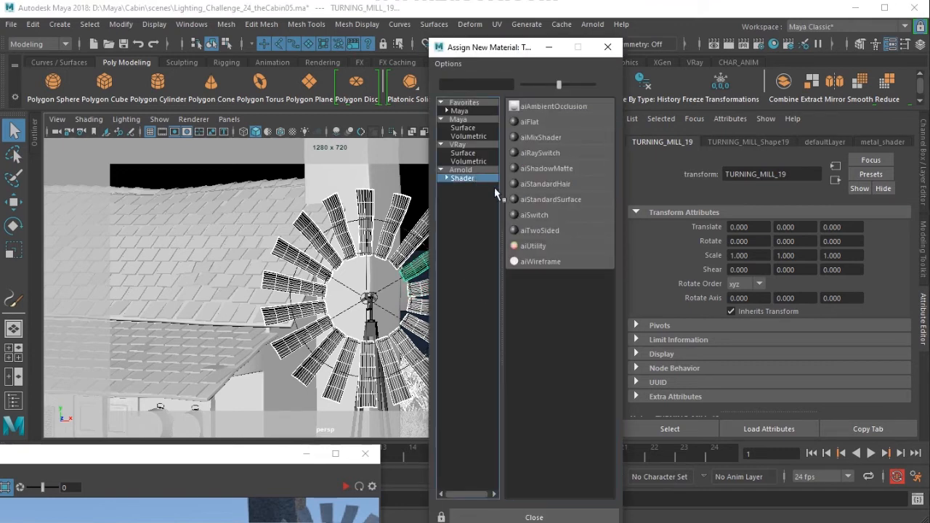
pyautogui.click(561, 212)
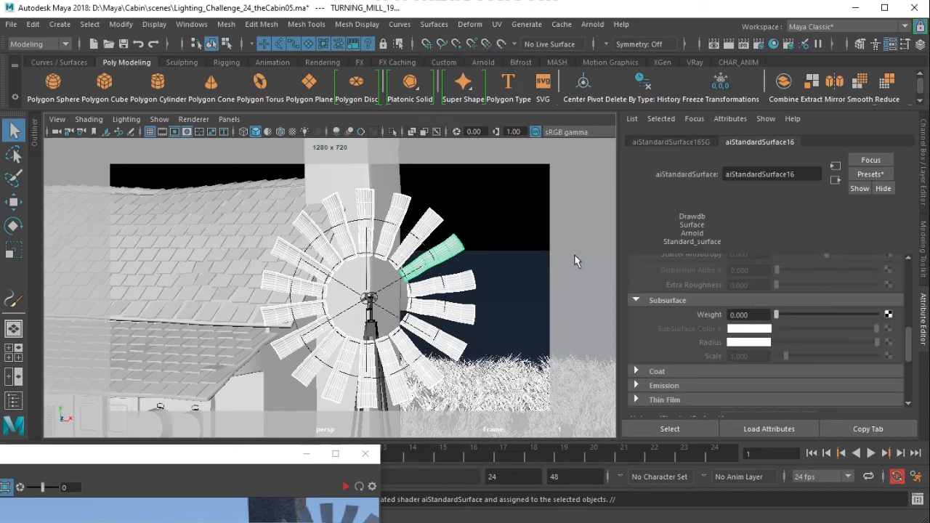
# Set the blade material's subsurface weight to 1 and give its subsurface color and radius the same muted teal.
pyautogui.moveTo(776, 315); pyautogui.dragTo(879, 314)
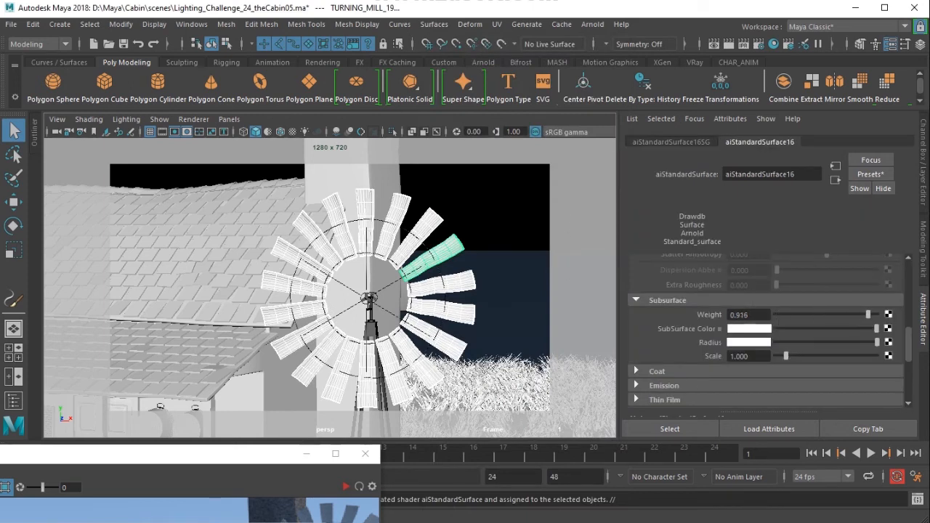
pyautogui.click(753, 331)
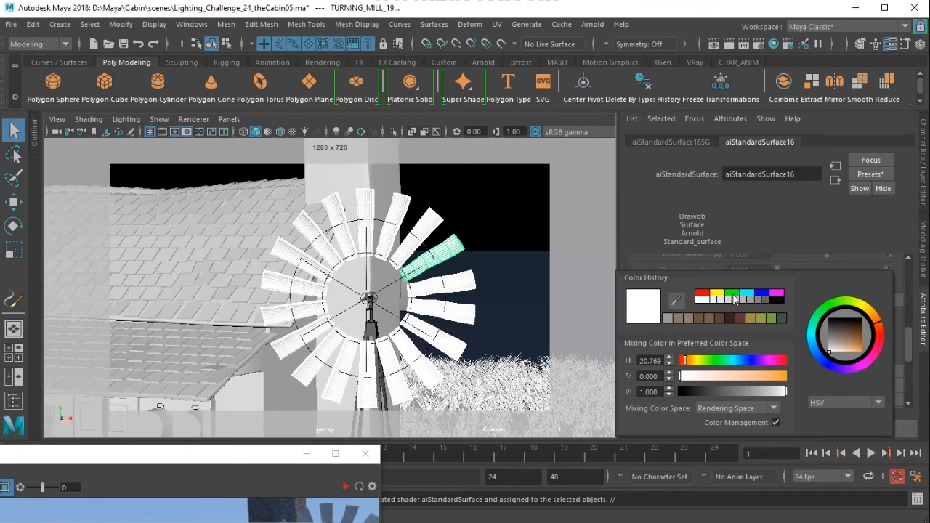
pyautogui.click(732, 292)
pyautogui.click(747, 377)
pyautogui.click(745, 391)
pyautogui.click(733, 360)
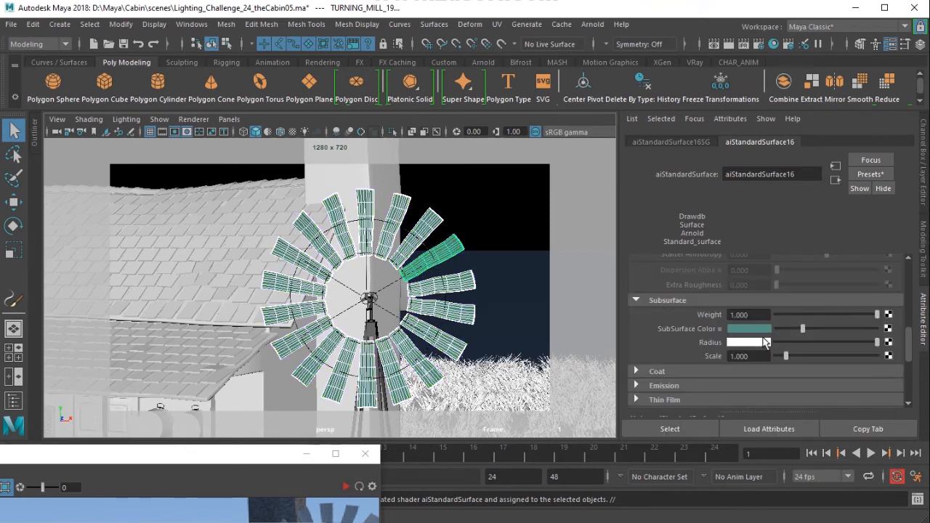
pyautogui.click(765, 341)
pyautogui.click(689, 320)
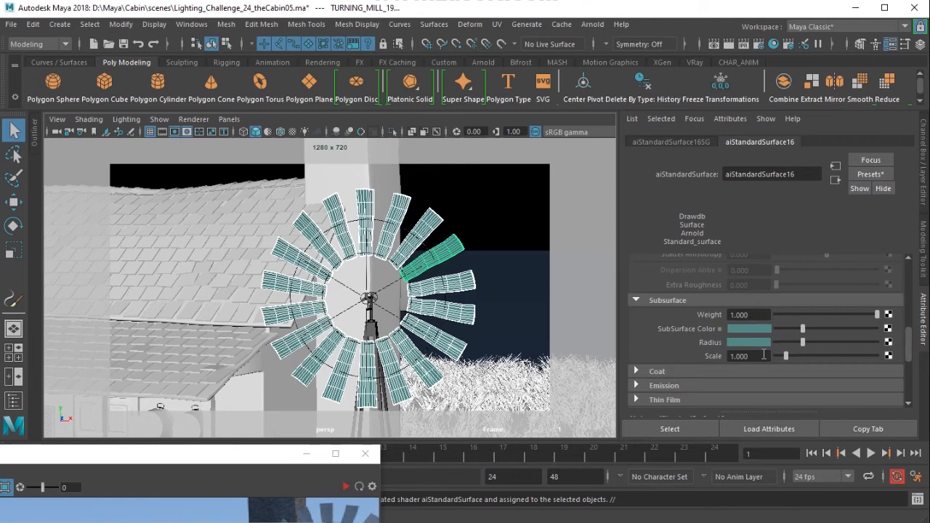
# Set the blade material's specular roughness to 0.5.
pyautogui.scroll(3, 750, 355)
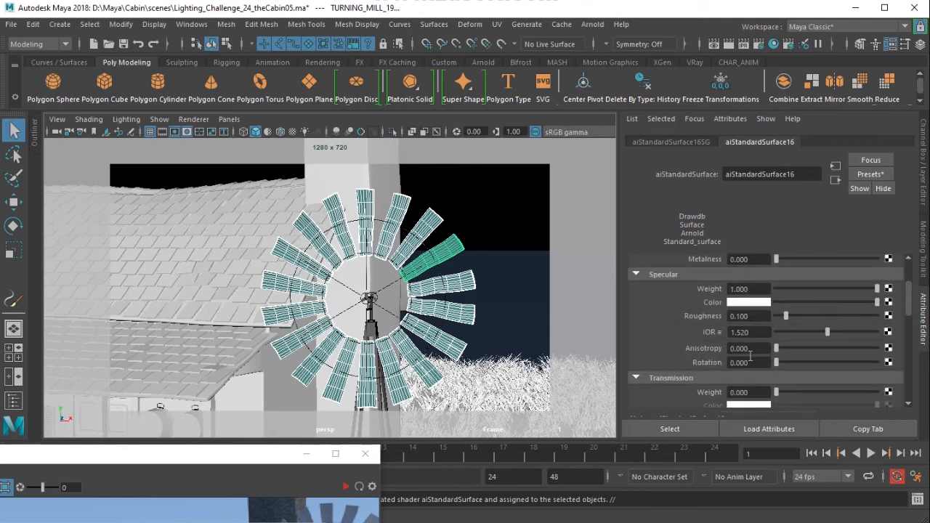
pyautogui.click(748, 316)
pyautogui.write('0')
pyautogui.write('.5')
pyautogui.press('Return')
# Look through the persp1 camera, disable the crop region, render the full frame and inspect the cabin and windmill materials.
pyautogui.click(228, 119)
pyautogui.moveTo(296, 134)
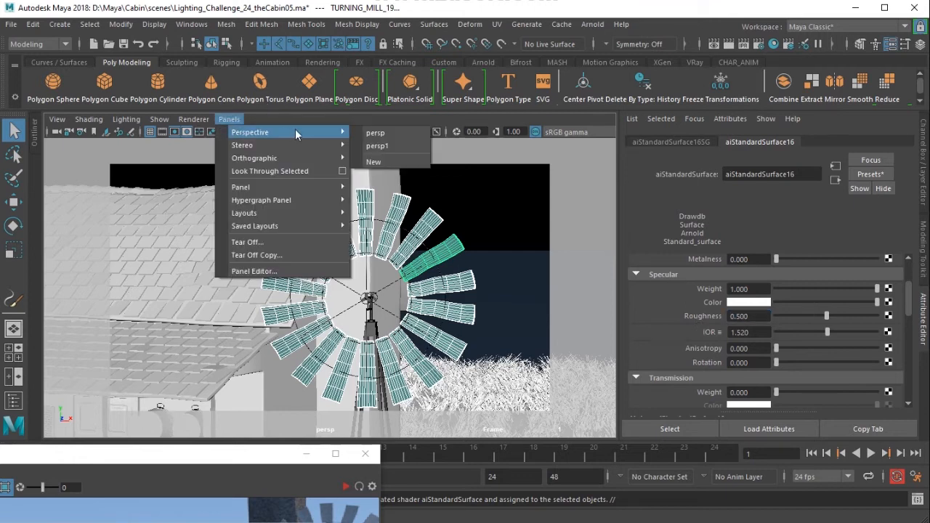
pyautogui.click(377, 145)
pyautogui.moveTo(270, 442); pyautogui.dragTo(765, 80)
pyautogui.scroll(-2, 639, 269)
pyautogui.scroll(1, 650, 277)
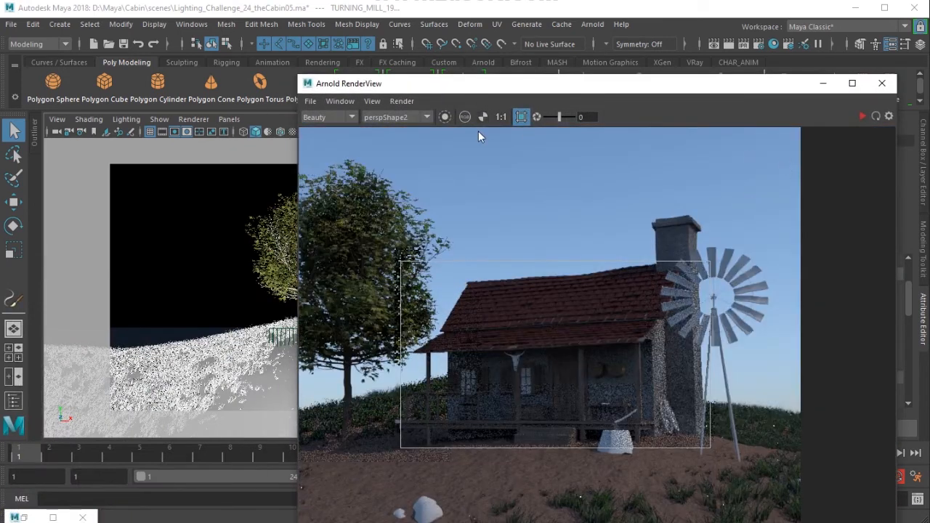
pyautogui.click(521, 116)
pyautogui.click(863, 117)
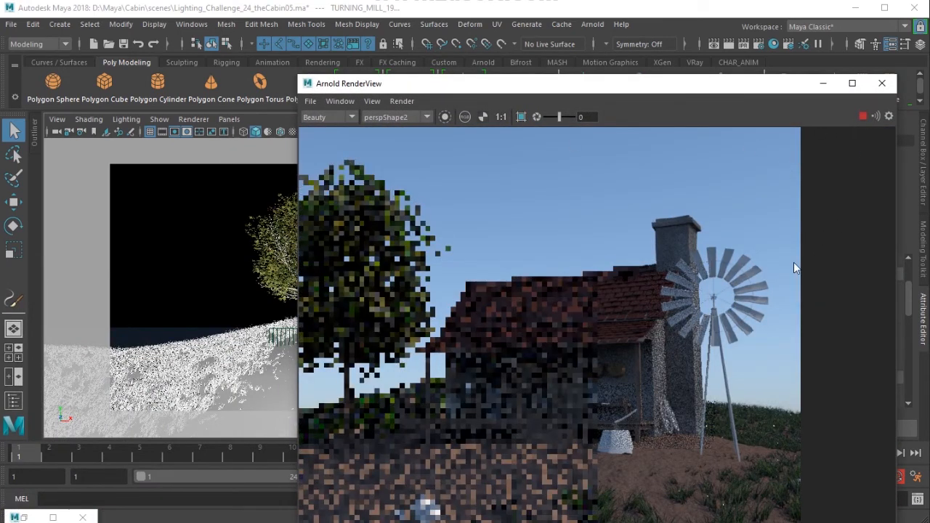
pyautogui.scroll(-2, 590, 404)
pyautogui.moveTo(591, 403); pyautogui.dragTo(671, 356, button='middle')
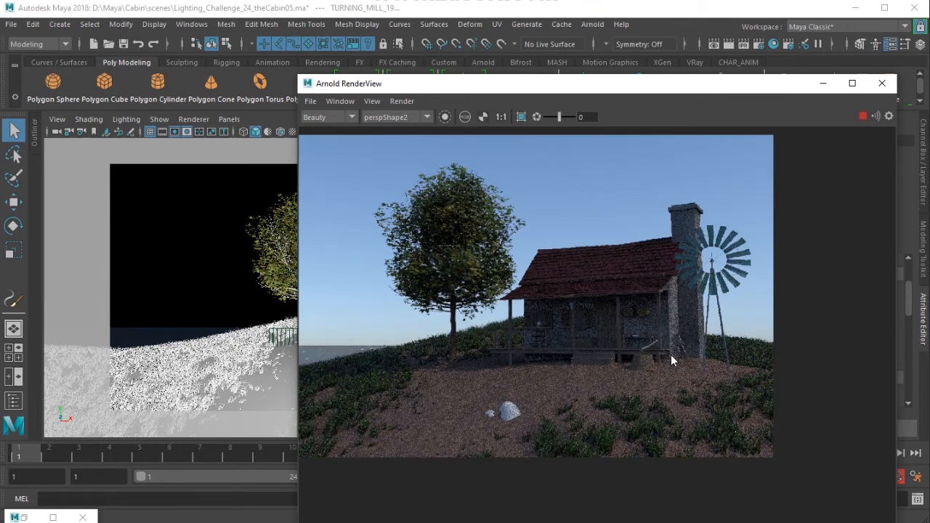
pyautogui.moveTo(574, 380); pyautogui.dragTo(630, 368, button='middle')
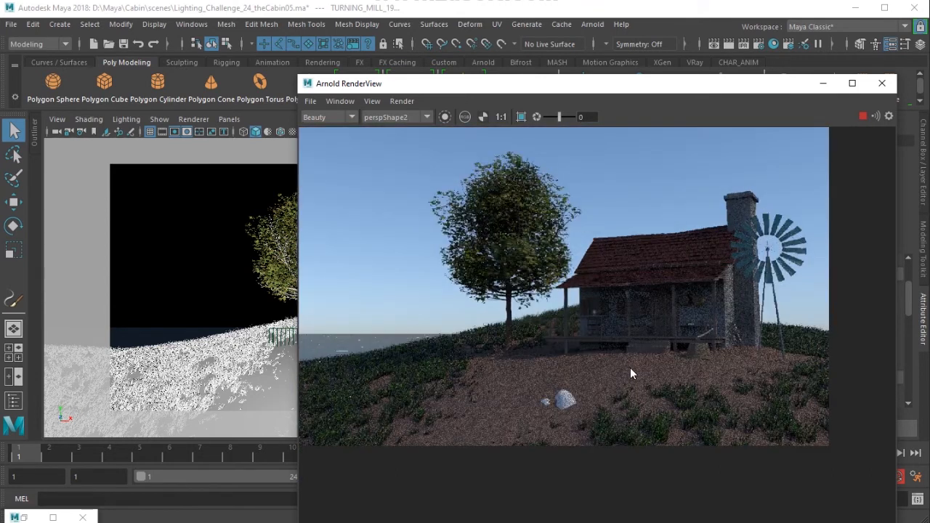
pyautogui.scroll(2, 630, 367)
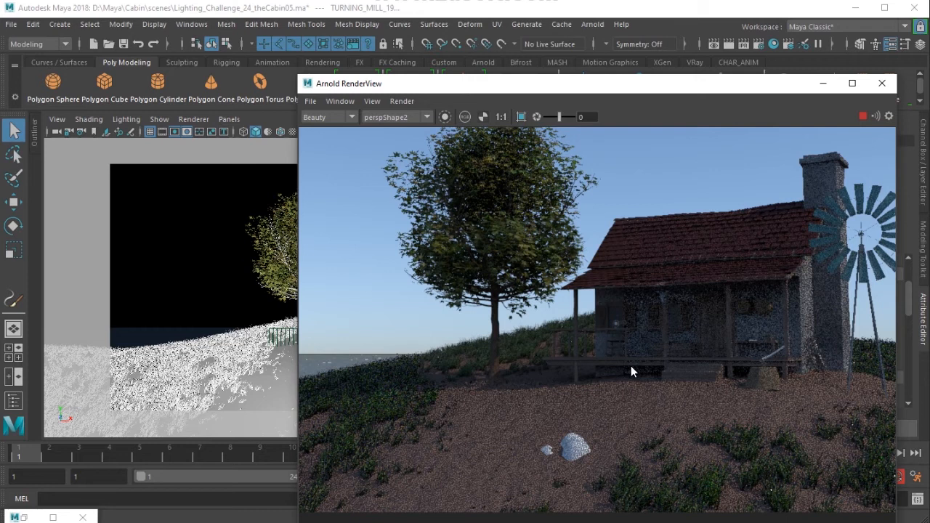
pyautogui.scroll(-2, 631, 370)
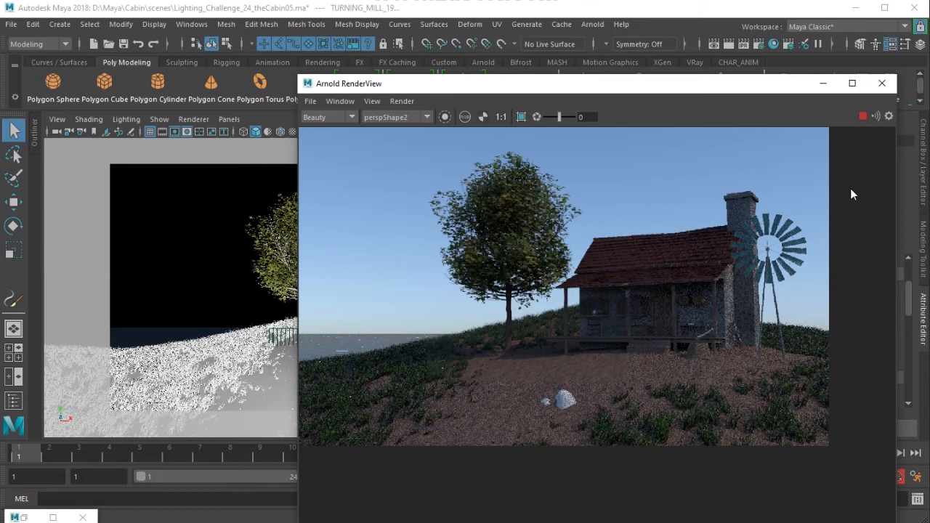
pyautogui.click(822, 83)
# Return to the persp camera and assign the existing wood_shader_03 to the axe handle.
pyautogui.click(228, 118)
pyautogui.moveTo(305, 132)
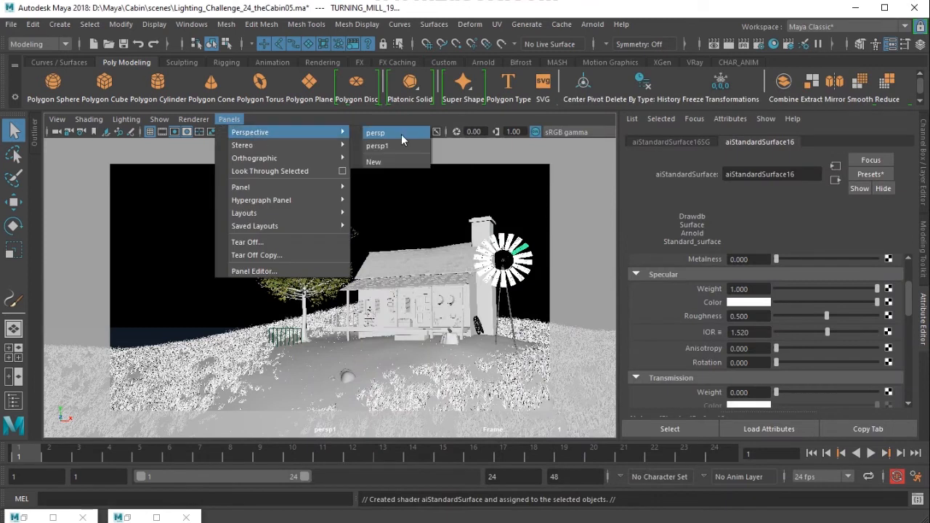
pyautogui.click(401, 138)
pyautogui.keyDown('alt'); pyautogui.moveTo(320, 407); pyautogui.dragTo(392, 196, button='middle'); pyautogui.keyUp('alt')
pyautogui.keyDown('alt'); pyautogui.moveTo(385, 348); pyautogui.dragTo(408, 249, button='right'); pyautogui.keyUp('alt')
pyautogui.click(393, 296)
pyautogui.moveTo(407, 167); pyautogui.dragTo(501, 485, button='right')
# Assign the existing glass_shader to the glass of the lantern on the porch railing.
pyautogui.keyDown('alt'); pyautogui.moveTo(391, 349); pyautogui.dragTo(263, 332, button='right'); pyautogui.keyUp('alt')
pyautogui.keyDown('alt'); pyautogui.moveTo(399, 341); pyautogui.dragTo(549, 421, button='middle'); pyautogui.keyUp('alt')
pyautogui.keyDown('alt'); pyautogui.moveTo(254, 392); pyautogui.dragTo(417, 385, button='right'); pyautogui.keyUp('alt')
pyautogui.keyDown('alt'); pyautogui.moveTo(239, 341); pyautogui.dragTo(457, 326, button='middle'); pyautogui.keyUp('alt')
pyautogui.keyDown('alt'); pyautogui.moveTo(276, 311); pyautogui.dragTo(388, 307, button='right'); pyautogui.keyUp('alt')
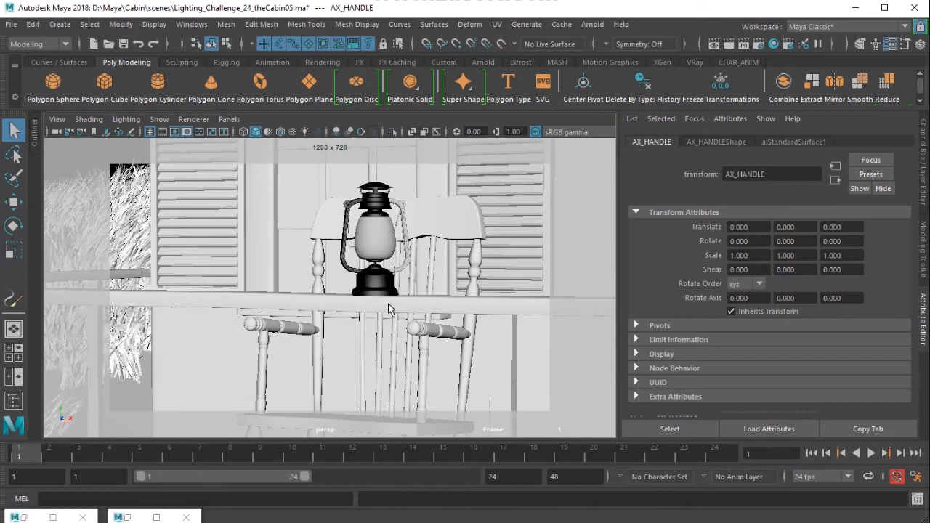
pyautogui.click(380, 229)
pyautogui.moveTo(382, 233); pyautogui.dragTo(494, 521, button='right')
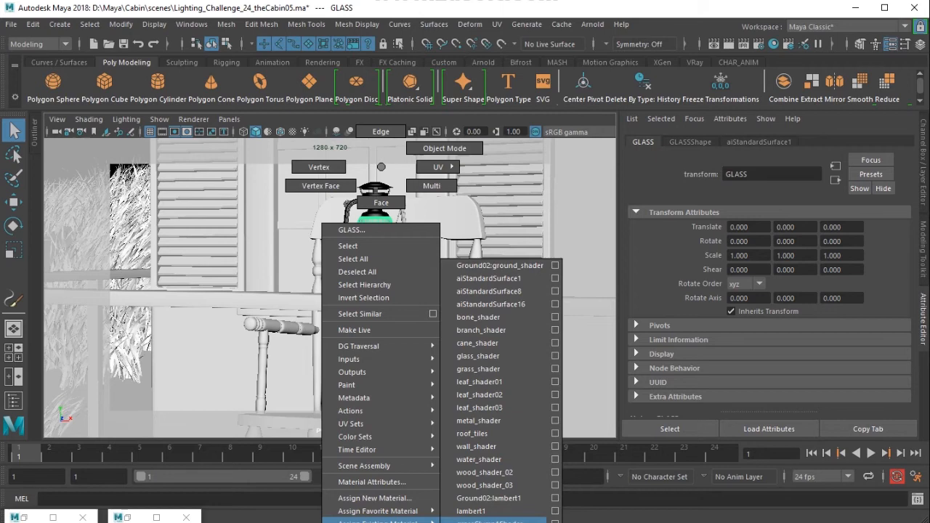
pyautogui.moveTo(494, 521); pyautogui.dragTo(478, 356, button='right')
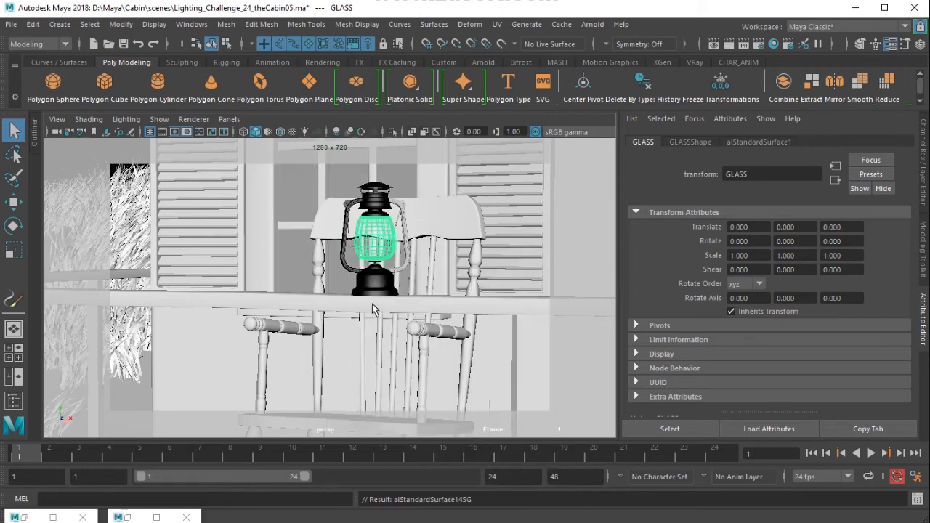
# Select both rocks on the ground in front of the cabin and assign them a new aiStandardSurface material.
pyautogui.keyDown('alt'); pyautogui.moveTo(367, 305); pyautogui.dragTo(326, 301); pyautogui.keyUp('alt')
pyautogui.keyDown('alt'); pyautogui.moveTo(327, 301); pyautogui.dragTo(240, 298, button='right'); pyautogui.keyUp('alt')
pyautogui.keyDown('alt'); pyautogui.moveTo(240, 298); pyautogui.dragTo(424, 309); pyautogui.keyUp('alt')
pyautogui.scroll(-5, 422, 305)
pyautogui.keyDown('alt'); pyautogui.moveTo(437, 307); pyautogui.dragTo(368, 401); pyautogui.keyUp('alt')
pyautogui.click(371, 379)
pyautogui.keyDown('alt'); pyautogui.moveTo(403, 372); pyautogui.dragTo(447, 350); pyautogui.keyUp('alt')
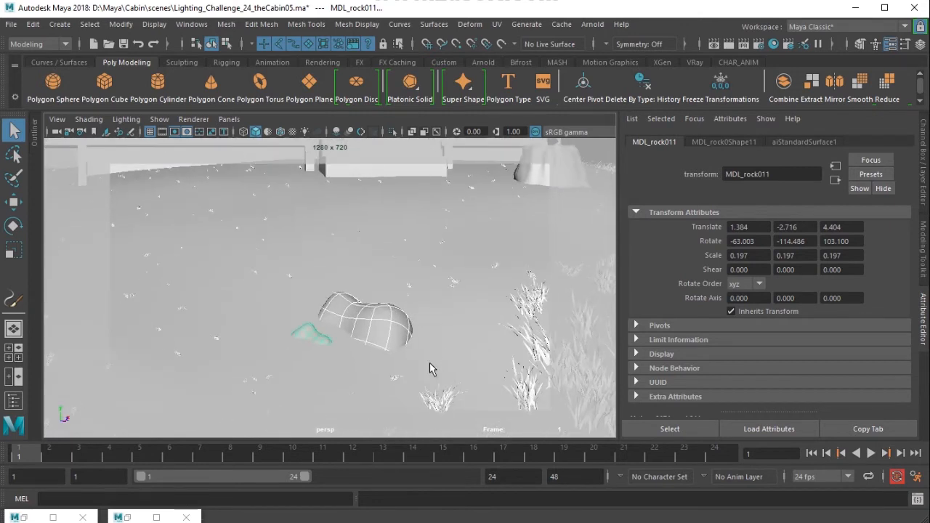
pyautogui.moveTo(426, 361); pyautogui.dragTo(445, 363, button='right')
pyautogui.click(460, 179)
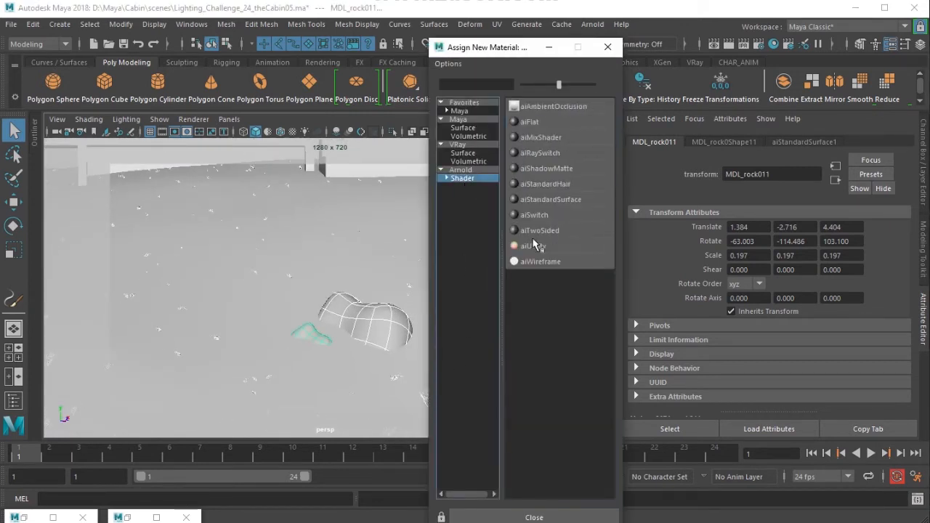
pyautogui.click(558, 200)
# Rename the rocks' new material as rock_shader.
pyautogui.click(803, 175)
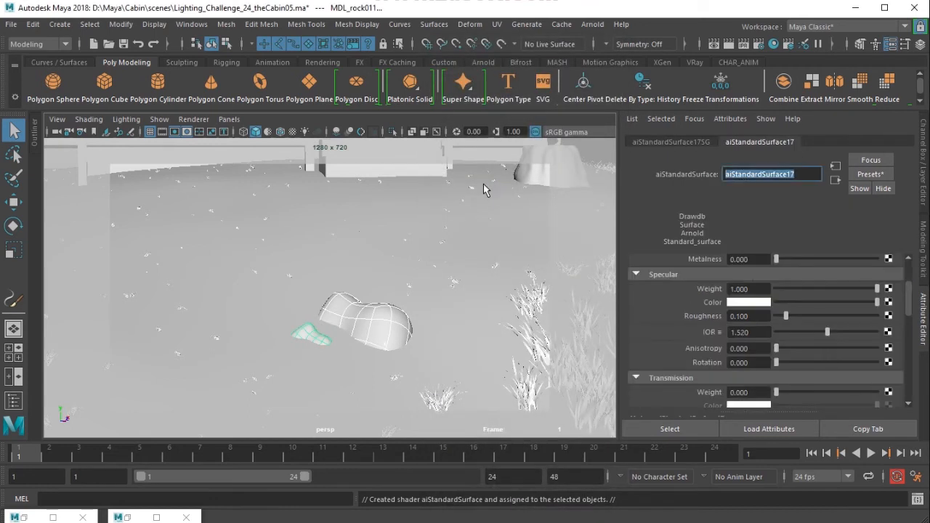
pyautogui.write('r')
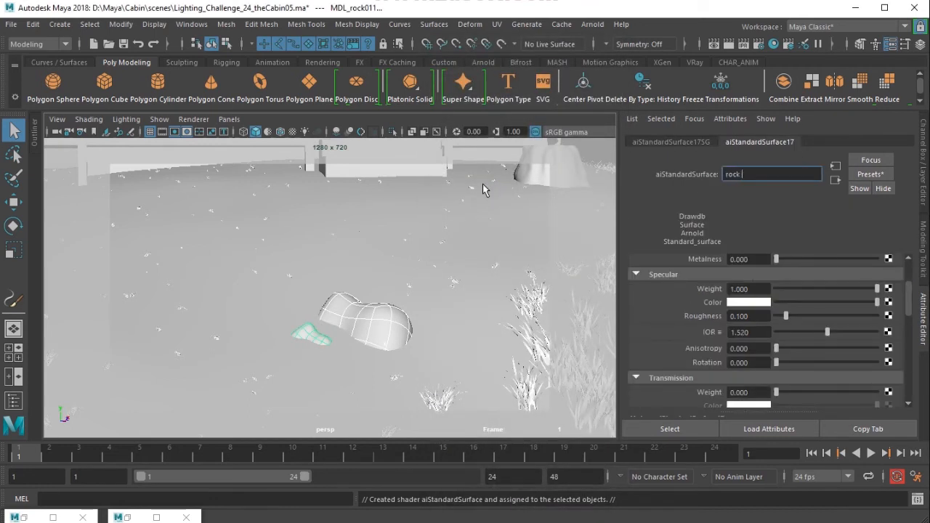
pyautogui.write('ock_shader')
pyautogui.press('Return')
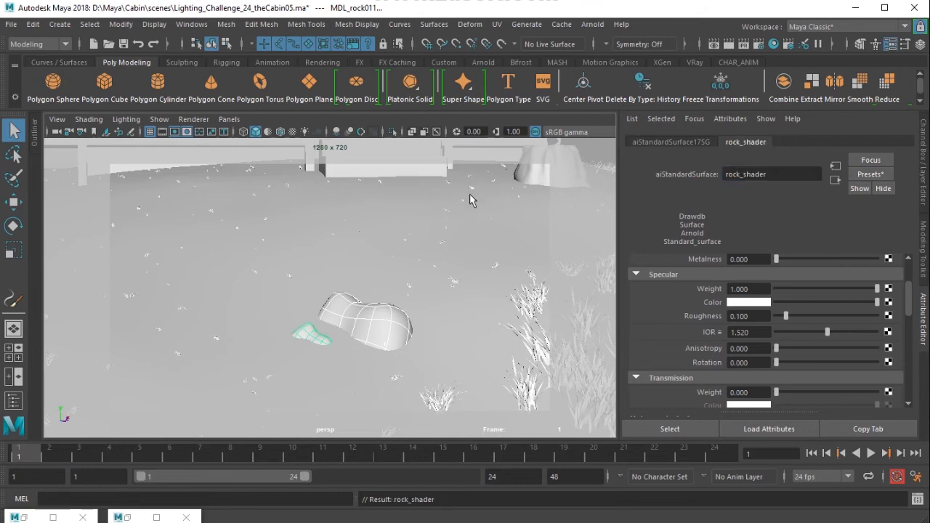
# Turn off the smooth mesh preview on both the large and the small rock.
pyautogui.click(367, 322)
pyautogui.rightClick(373, 316)
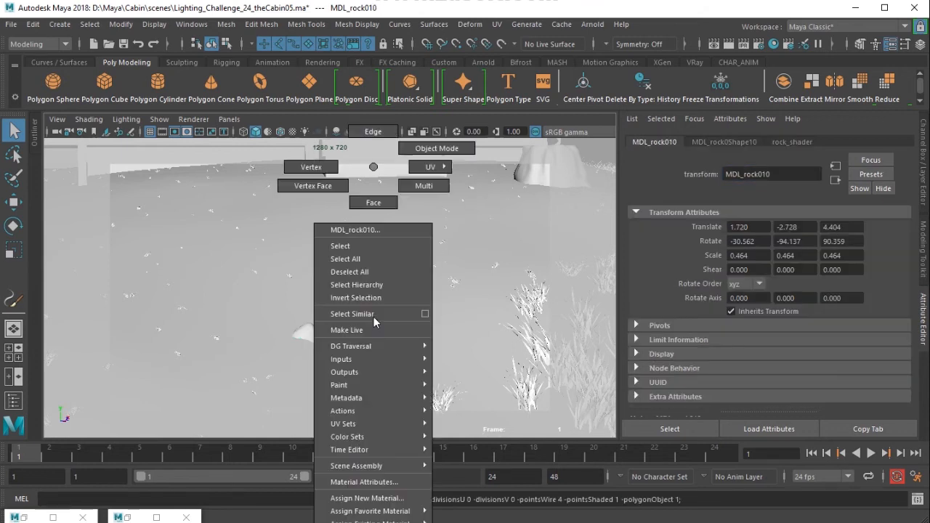
pyautogui.click(437, 149)
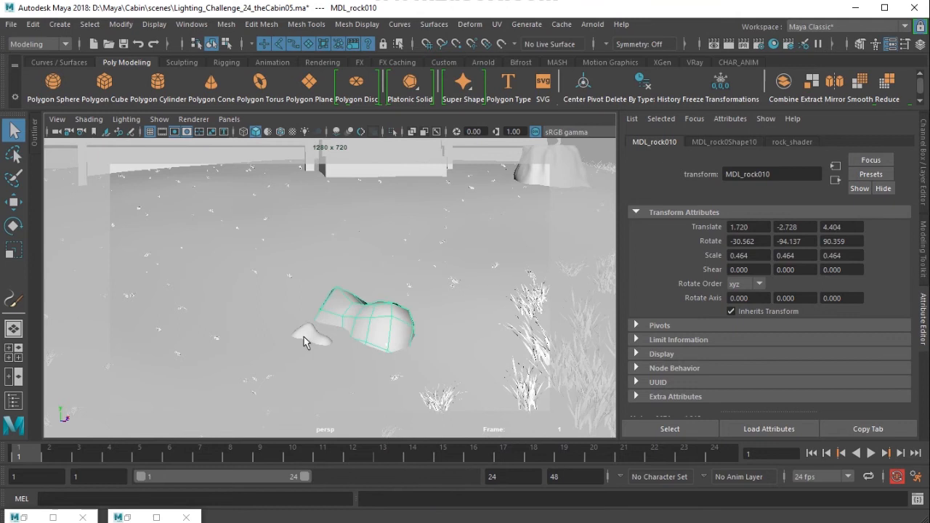
pyautogui.click(303, 336)
pyautogui.press('1')
# Connect a Solid Fractal 3D texture as the displacement of rock_shader's shading group.
pyautogui.click(805, 142)
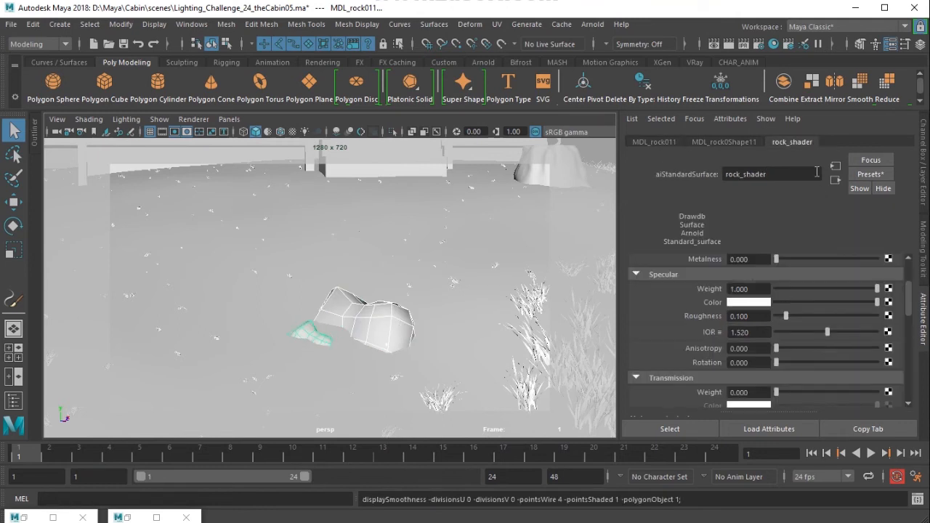
pyautogui.click(834, 180)
pyautogui.click(895, 302)
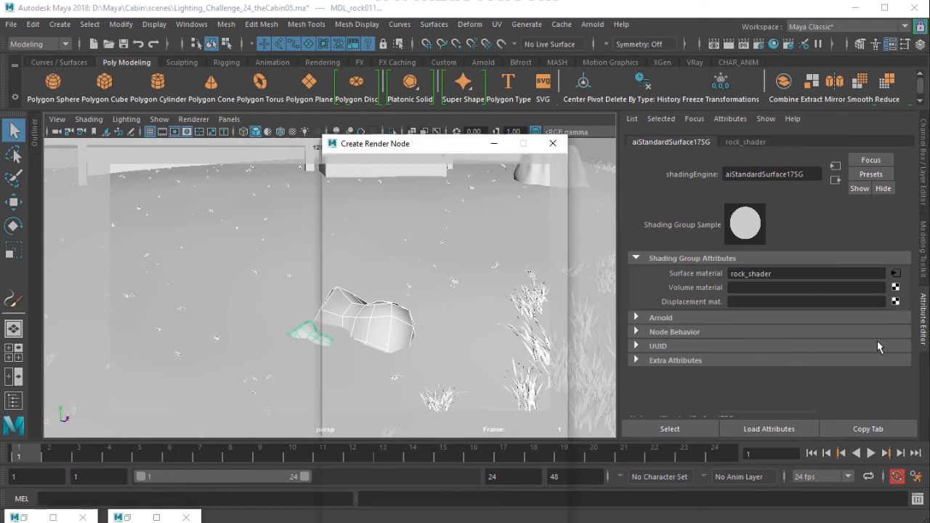
pyautogui.moveTo(445, 148); pyautogui.dragTo(496, 92)
pyautogui.click(420, 202)
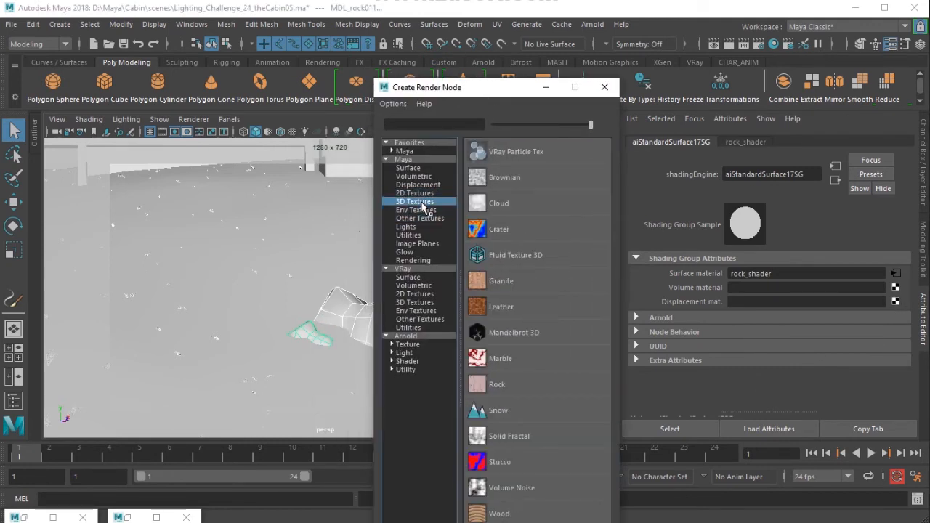
pyautogui.click(519, 439)
# Look through the persp1 camera and set the Arnold subdivision type of both rocks to catclark.
pyautogui.click(227, 119)
pyautogui.moveTo(291, 132)
pyautogui.click(377, 145)
pyautogui.click(350, 376)
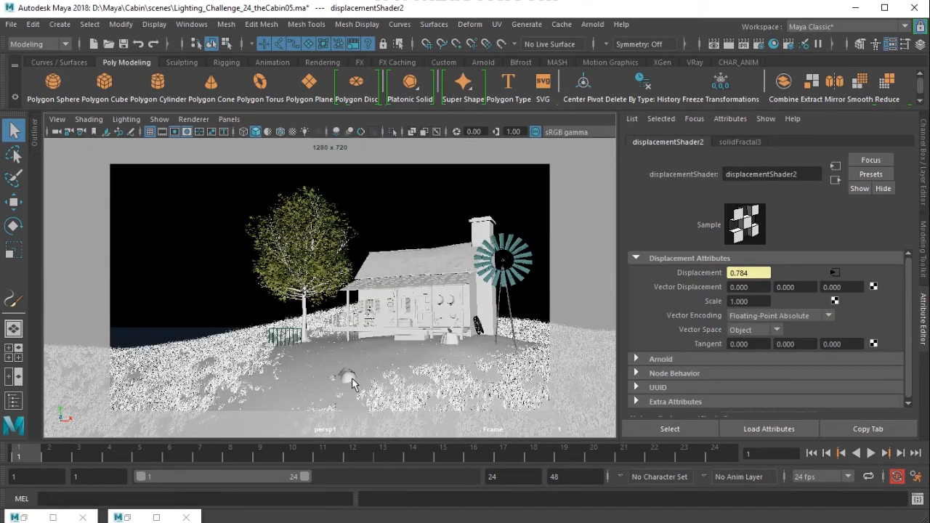
pyautogui.click(725, 142)
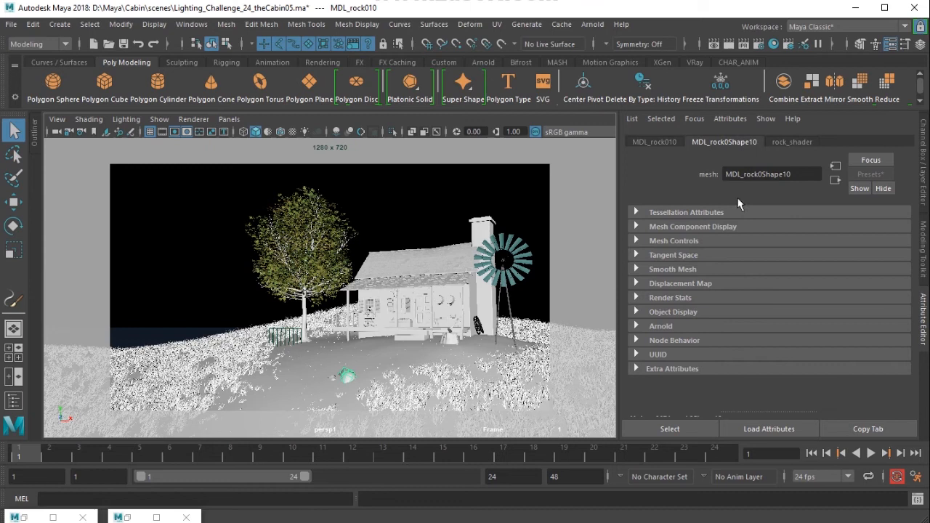
pyautogui.click(668, 329)
pyautogui.scroll(-10, 668, 332)
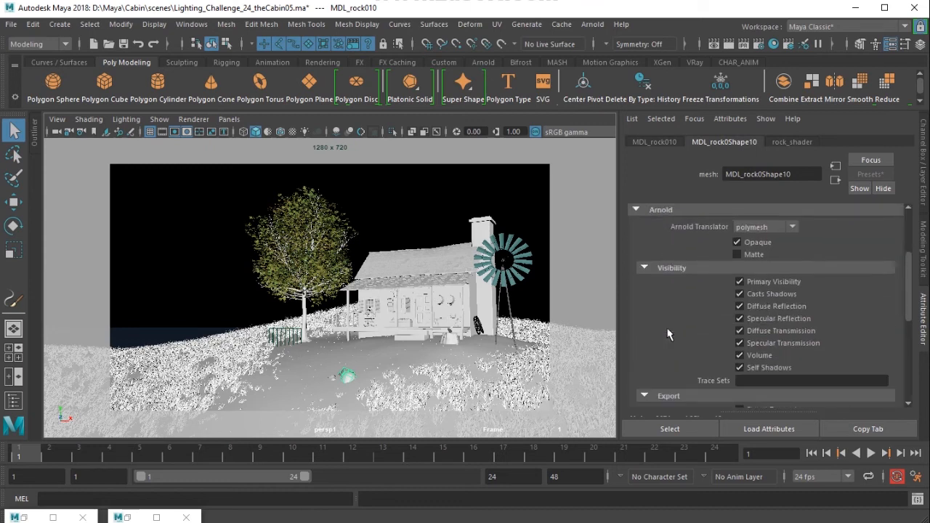
pyautogui.click(667, 324)
pyautogui.click(762, 337)
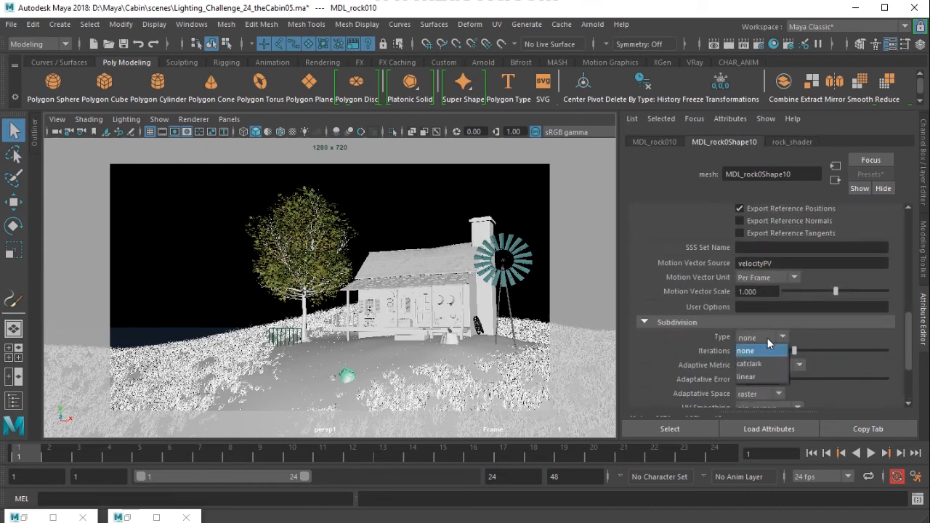
pyautogui.click(752, 364)
pyautogui.click(332, 376)
pyautogui.click(759, 337)
pyautogui.click(754, 363)
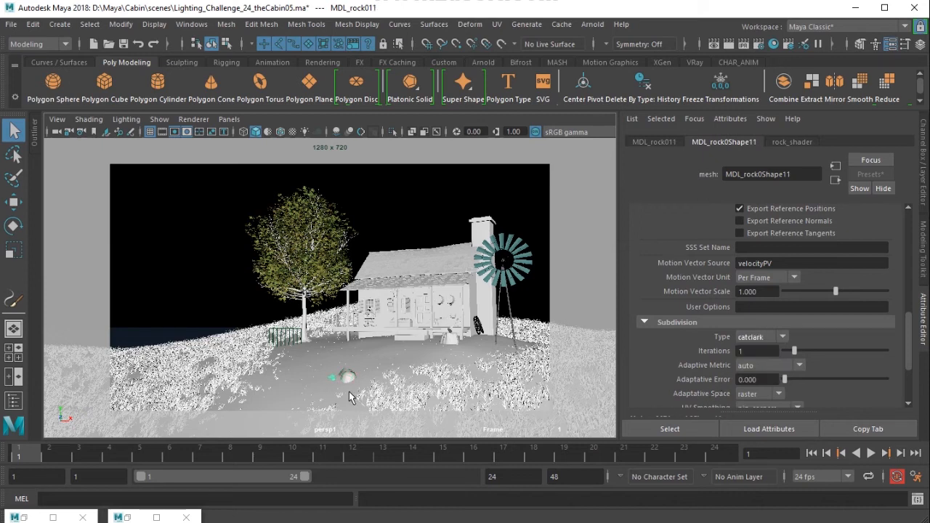
# Set the Alpha Offset to -0.1 and the Alpha Gain to 0.2 on the rock displacement's solid fractal.
pyautogui.click(348, 377)
pyautogui.click(792, 142)
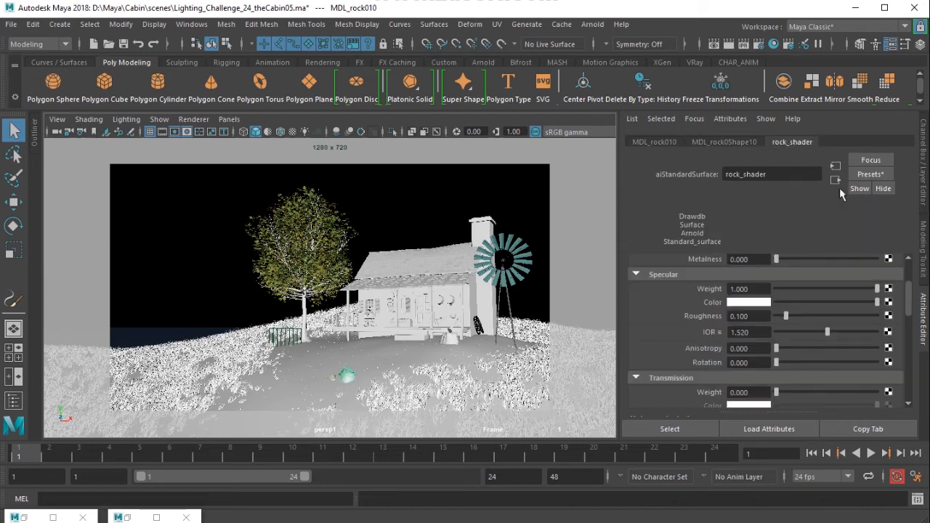
pyautogui.click(836, 180)
pyautogui.click(894, 302)
pyautogui.scroll(-3, 688, 348)
pyautogui.click(689, 343)
pyautogui.click(688, 342)
pyautogui.click(689, 343)
pyautogui.scroll(-2, 750, 407)
pyautogui.click(759, 372)
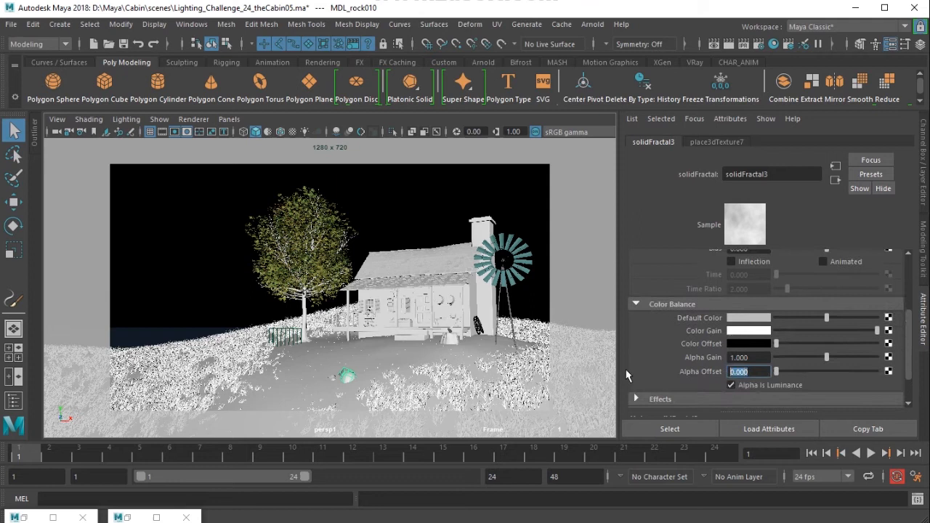
pyautogui.write('-0.1')
pyautogui.press('Return')
pyautogui.moveTo(764, 355); pyautogui.dragTo(668, 366)
pyautogui.write('.2')
pyautogui.press('Return')
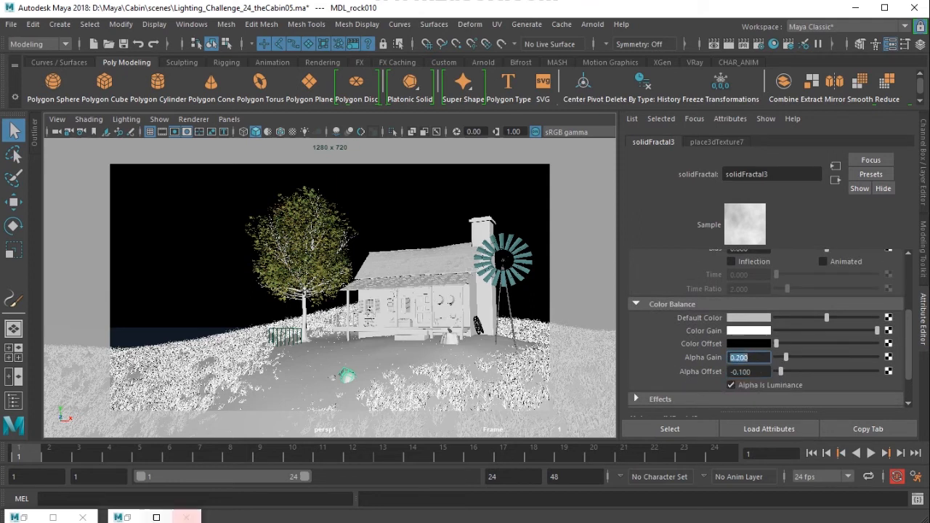
# Render only a crop region around the two rocks in the Arnold RenderView.
pyautogui.click(127, 517)
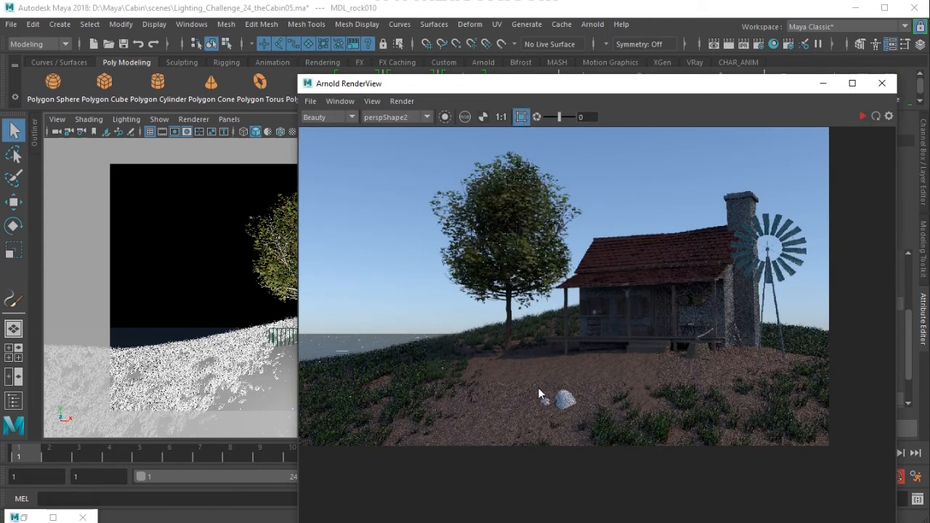
pyautogui.moveTo(538, 388); pyautogui.dragTo(586, 423)
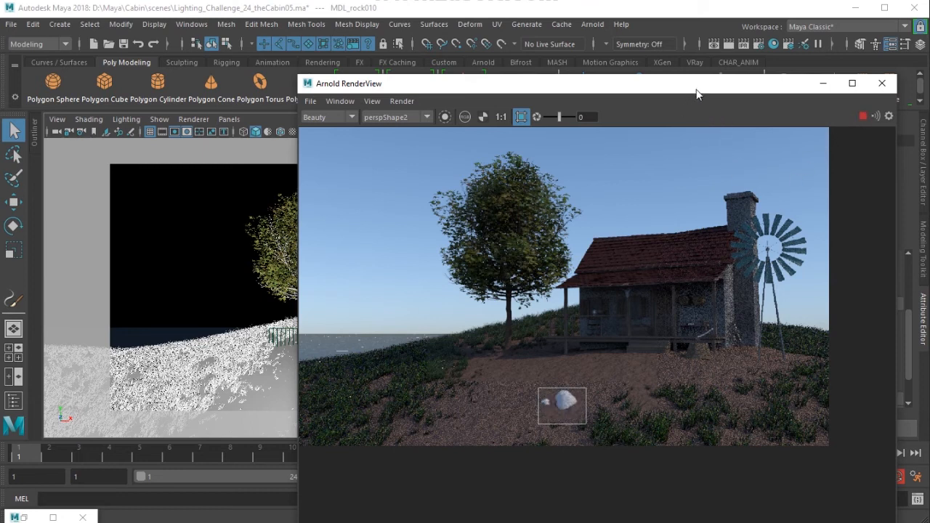
pyautogui.moveTo(696, 93); pyautogui.dragTo(380, 72)
pyautogui.scroll(5, 834, 275)
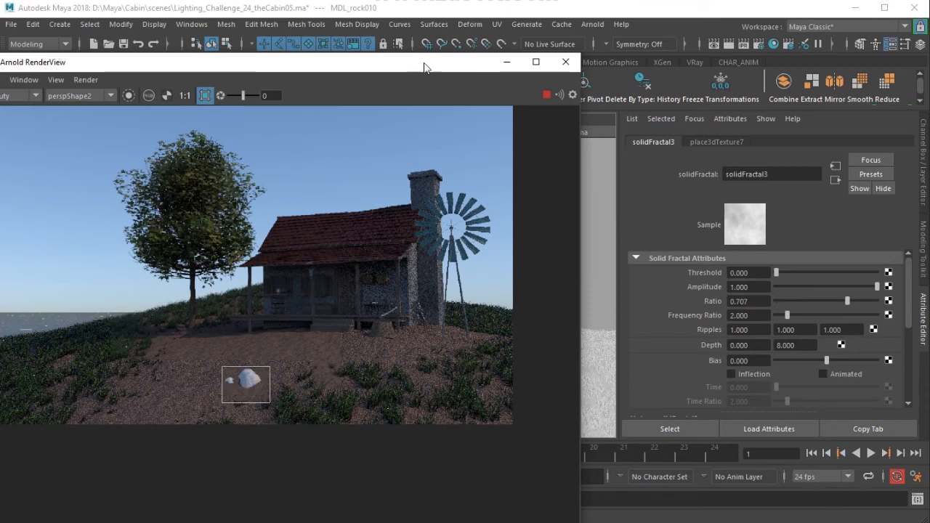
pyautogui.moveTo(425, 68); pyautogui.dragTo(313, 427)
# Set rock_shader's specular weight to 0, keeping the region render in view.
pyautogui.click(345, 376)
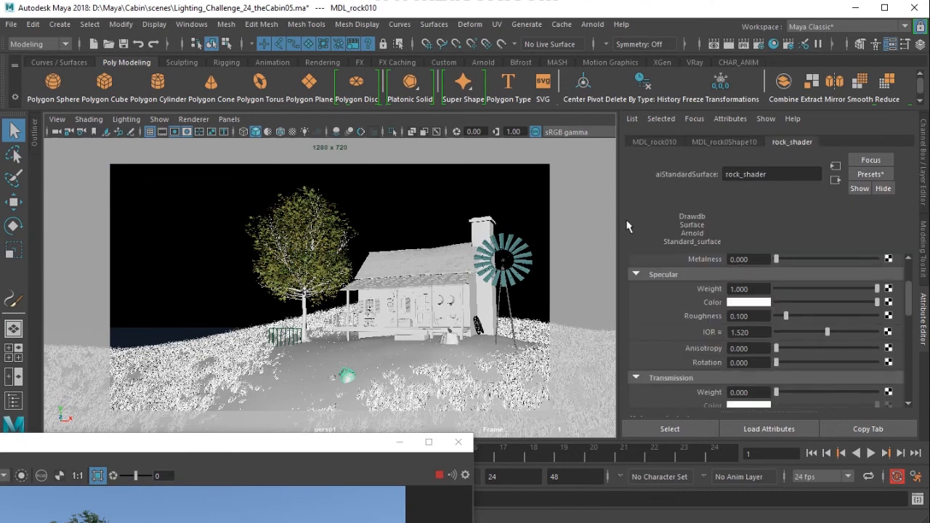
pyautogui.moveTo(283, 446); pyautogui.dragTo(428, 26)
pyautogui.scroll(3, 805, 295)
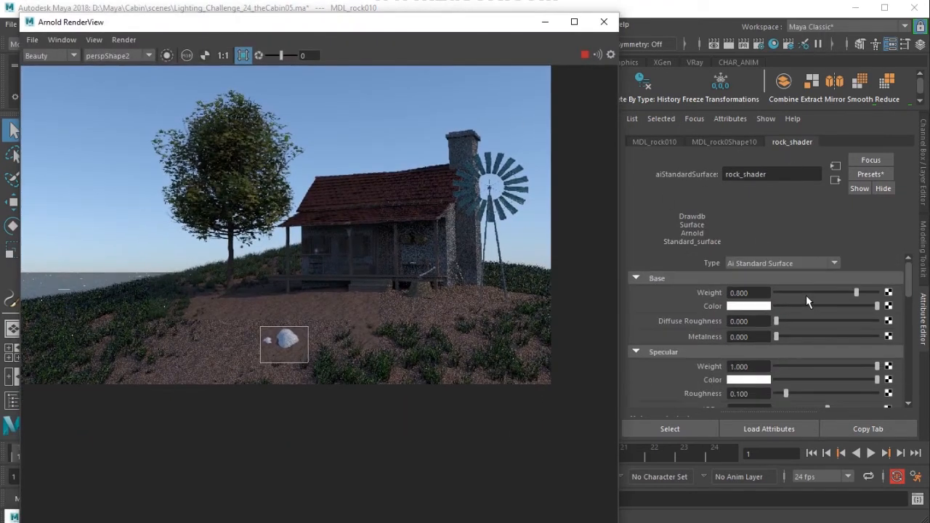
pyautogui.doubleClick(741, 366)
pyautogui.write('0')
pyautogui.press('Return')
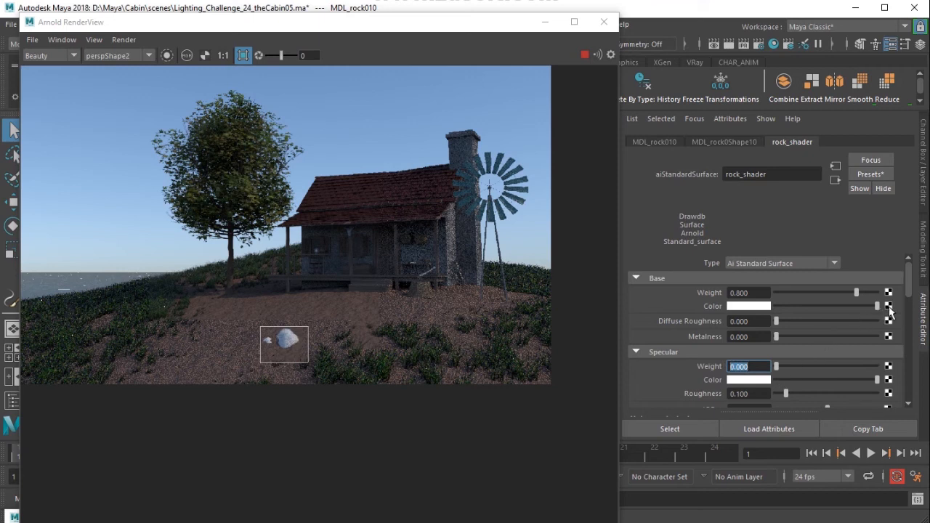
# Try a Solid Fractal as rock_shader's base color, testing its amplitude, and break the color connection again.
pyautogui.click(887, 306)
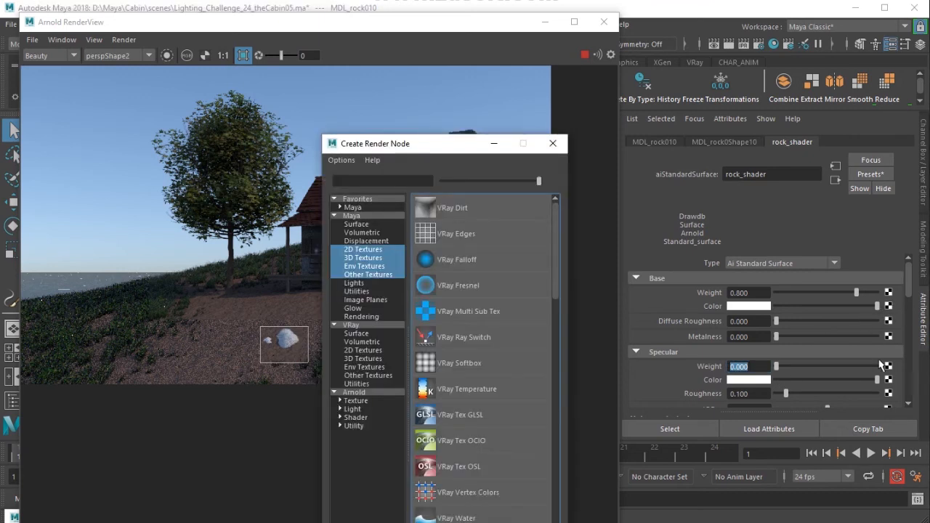
pyautogui.click(363, 257)
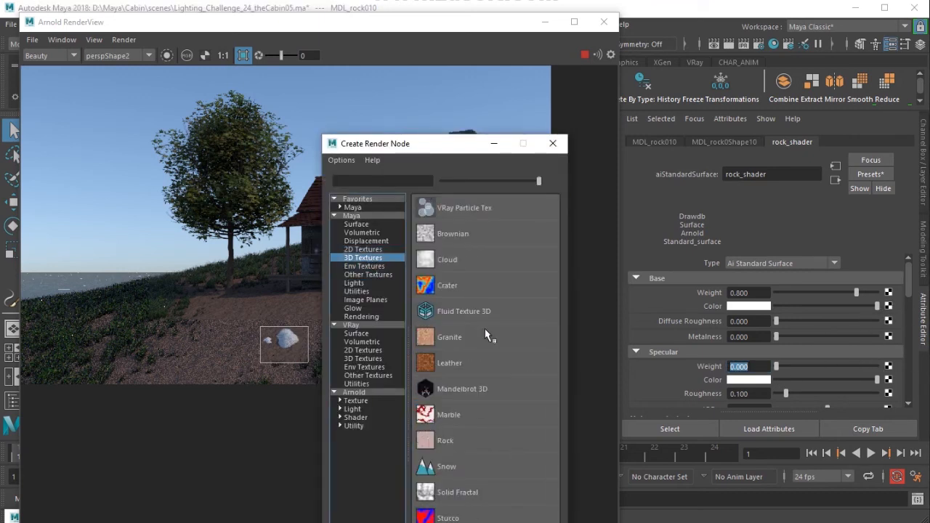
pyautogui.click(462, 494)
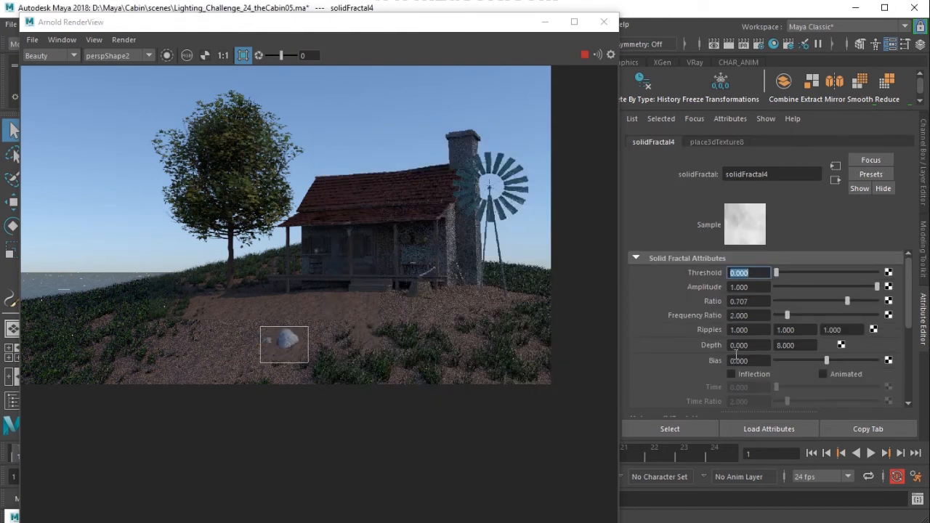
pyautogui.click(795, 287)
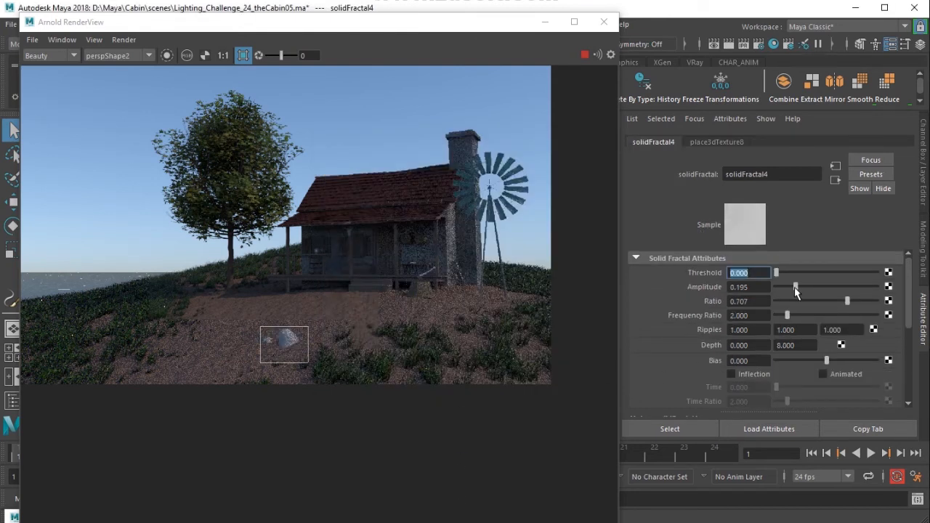
pyautogui.moveTo(795, 288); pyautogui.dragTo(877, 287)
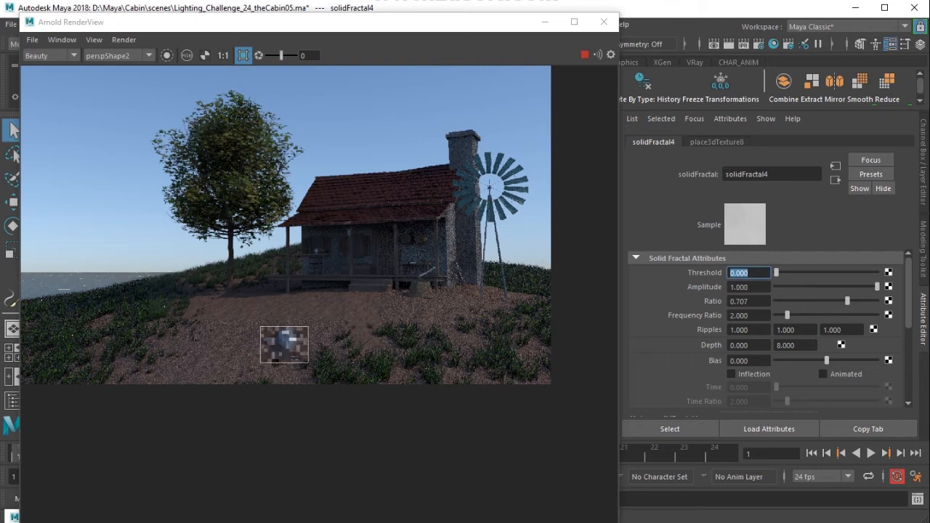
pyautogui.click(837, 180)
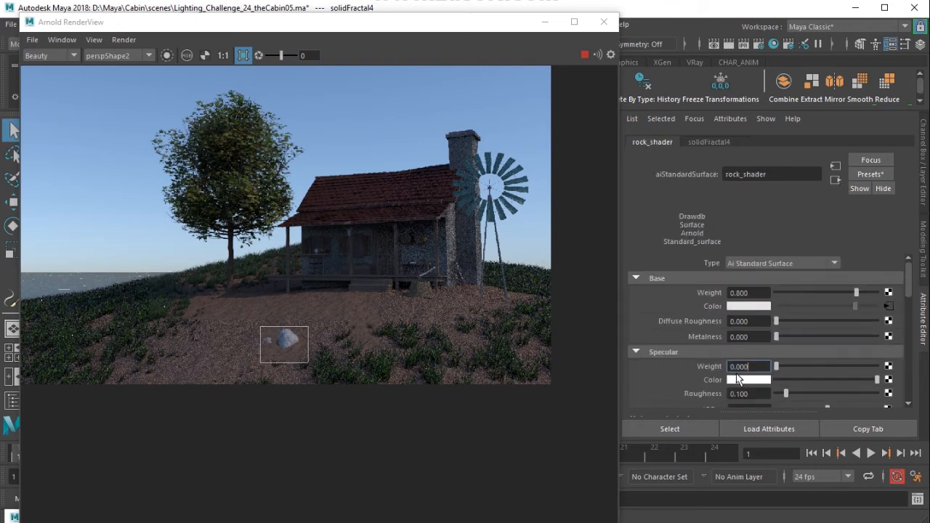
pyautogui.rightClick(738, 314)
pyautogui.click(781, 338)
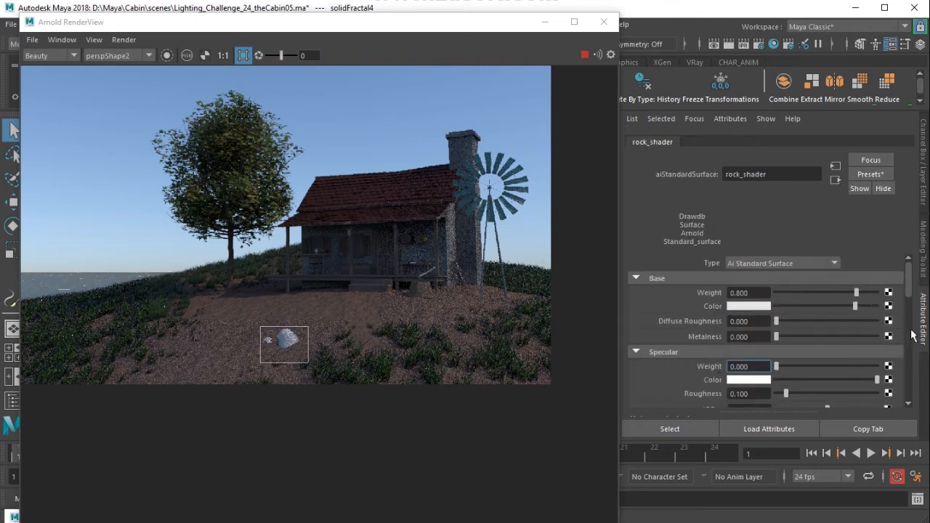
# Map a Volume Noise 3D texture to rock_shader's base color and show the noise attributes.
pyautogui.click(888, 305)
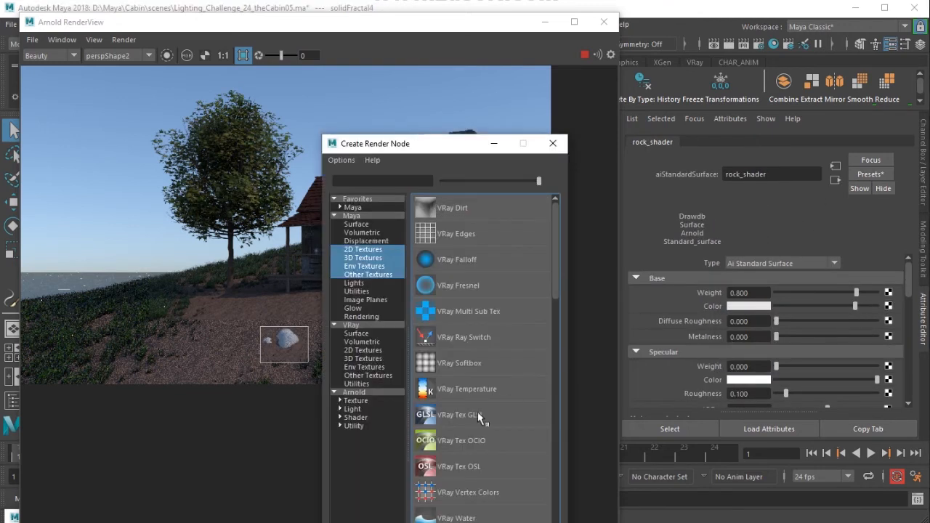
pyautogui.click(369, 258)
pyautogui.moveTo(458, 148); pyautogui.dragTo(503, 29)
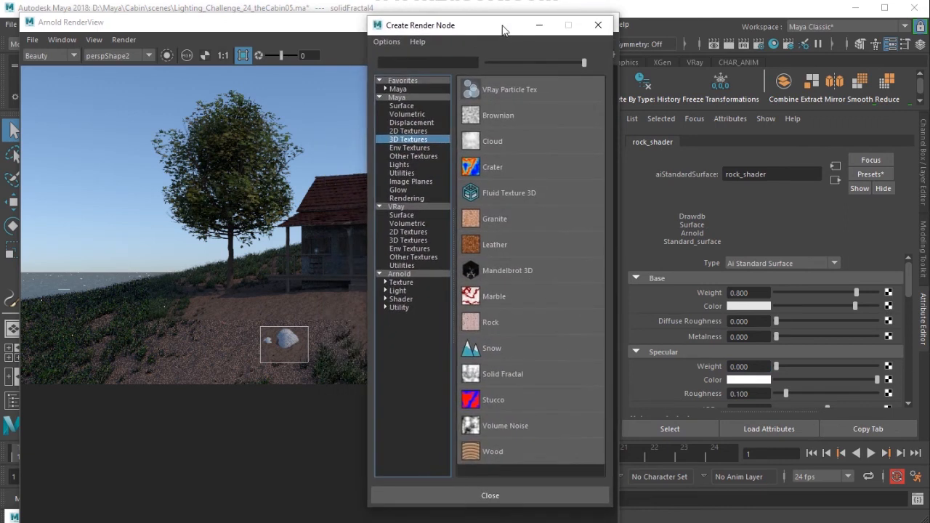
pyautogui.click(501, 426)
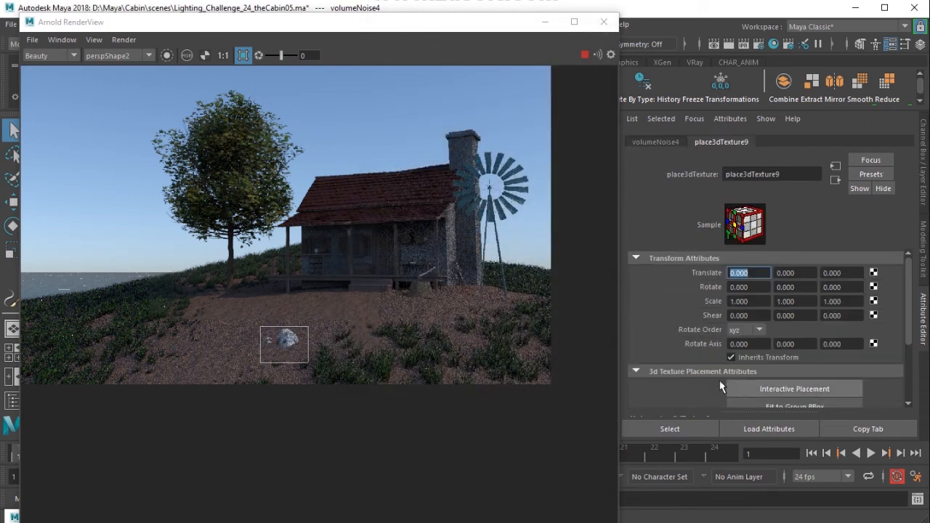
pyautogui.click(671, 142)
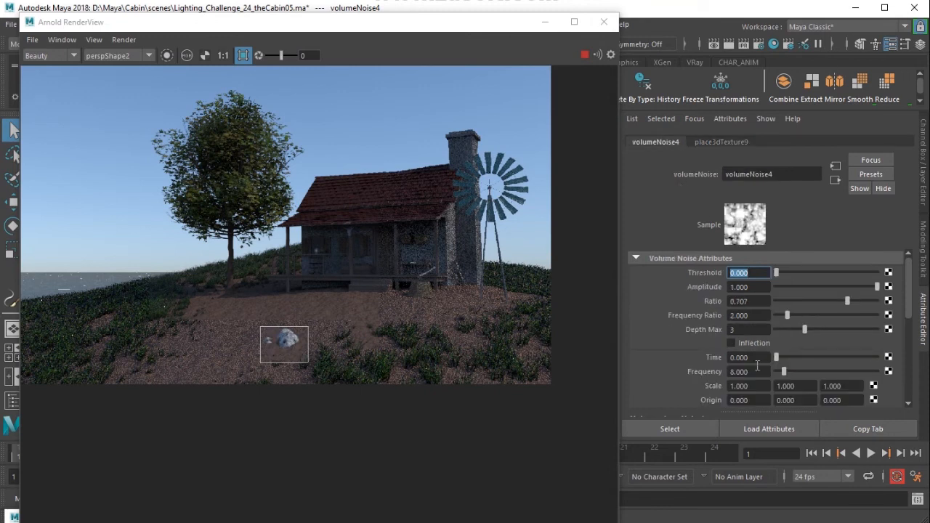
# Stop the Arnold render and insert a color remap on the rock's volume noise.
pyautogui.scroll(-3, 760, 386)
pyautogui.scroll(-2, 740, 387)
pyautogui.click(582, 54)
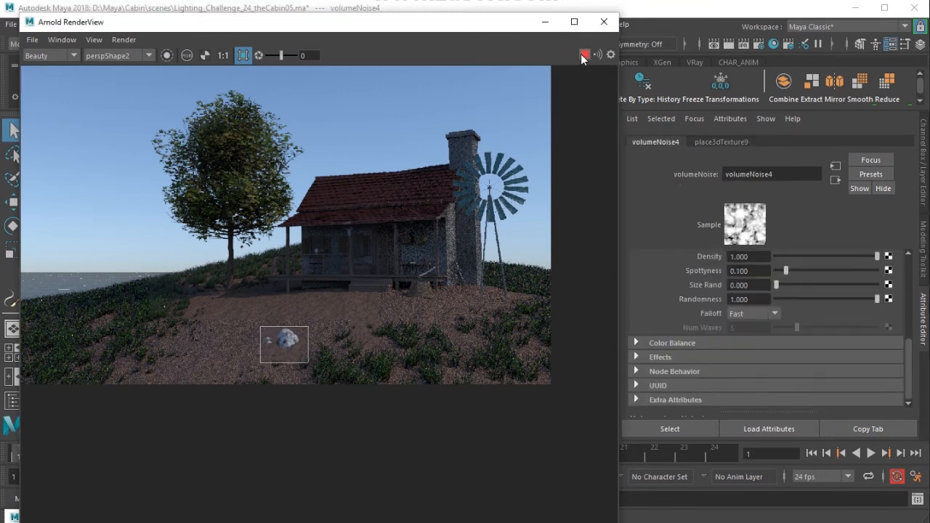
pyautogui.click(672, 343)
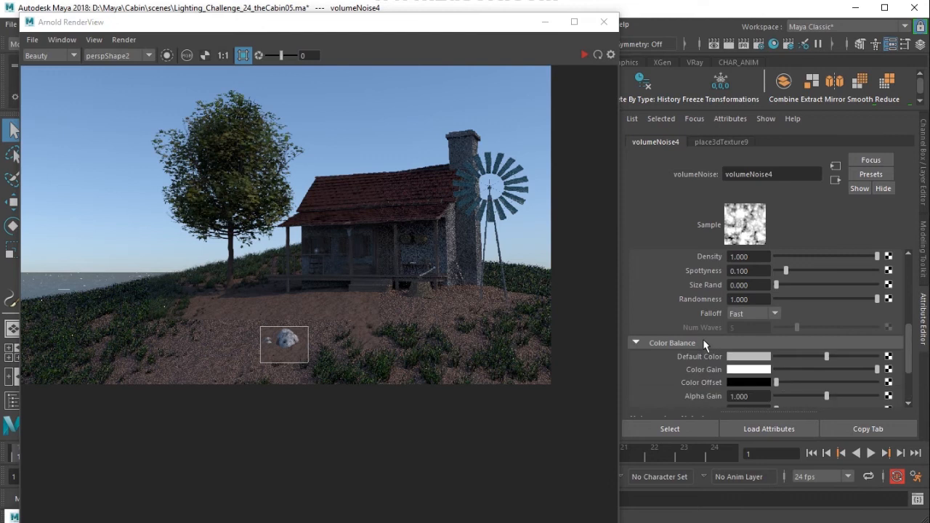
pyautogui.click(651, 345)
pyautogui.click(661, 360)
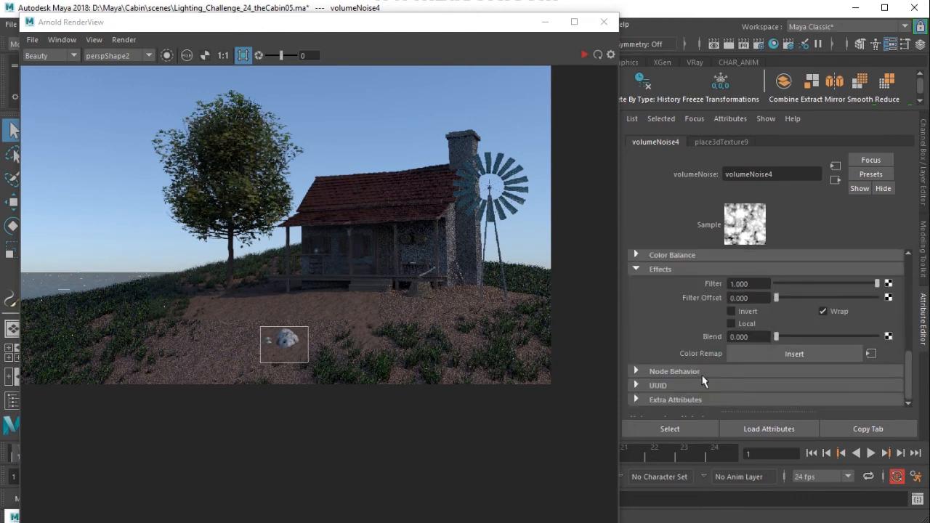
pyautogui.click(763, 356)
# Reduce the remap ramp to a darker grey at position 0.120 and a mid grey at 1.000, and restart the render.
pyautogui.click(700, 338)
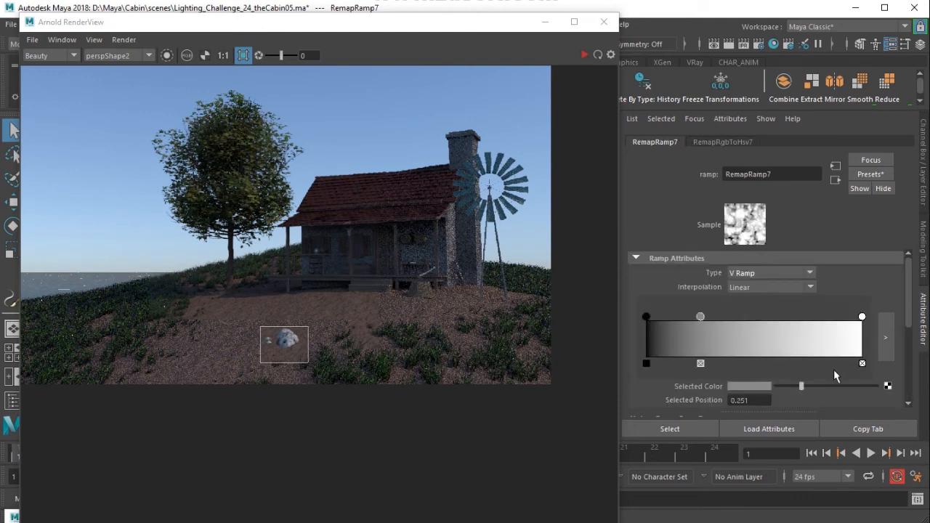
pyautogui.click(862, 364)
pyautogui.click(672, 340)
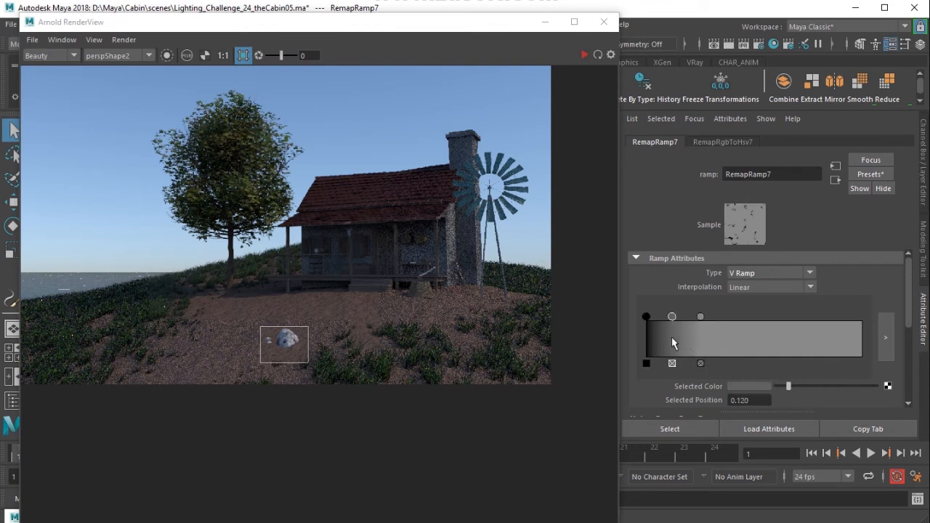
pyautogui.click(646, 363)
pyautogui.moveTo(700, 317); pyautogui.dragTo(862, 317)
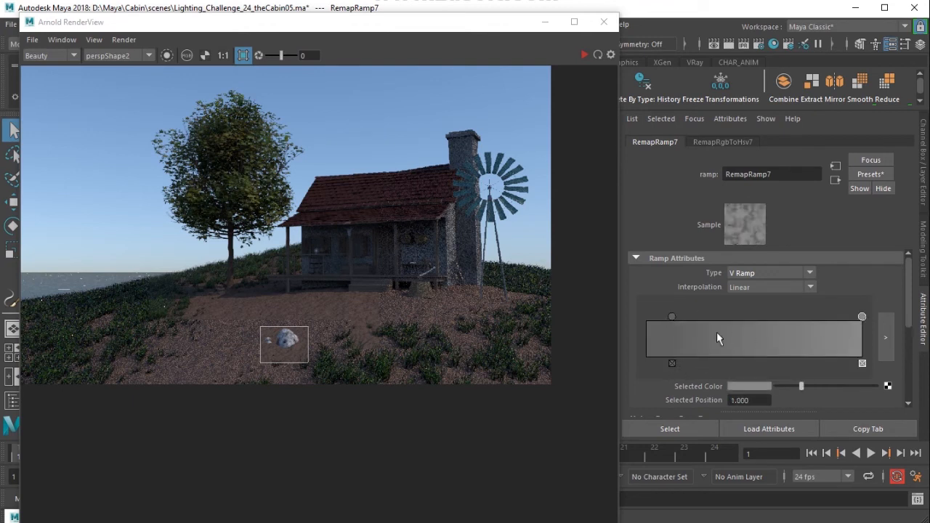
pyautogui.click(583, 55)
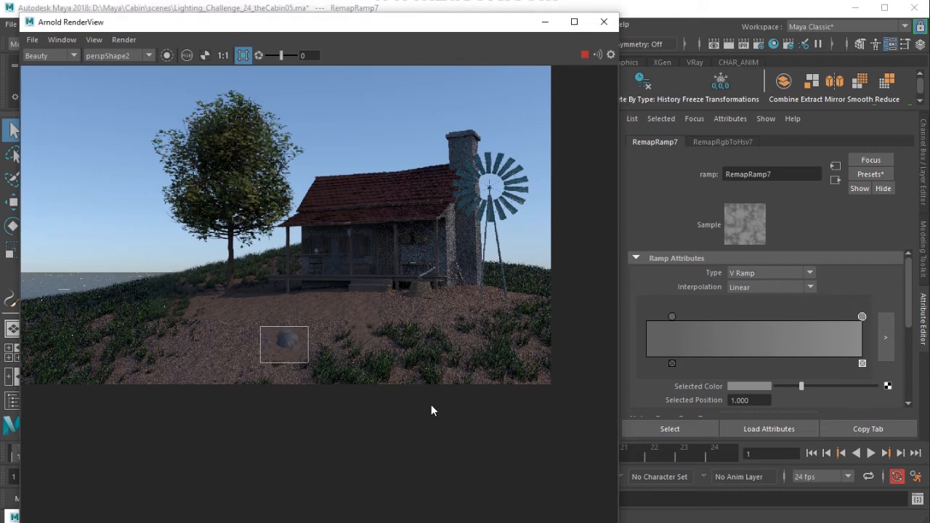
# Create an aiFog atmosphere in the Environment section of the Arnold render settings.
pyautogui.scroll(-2, 371, 314)
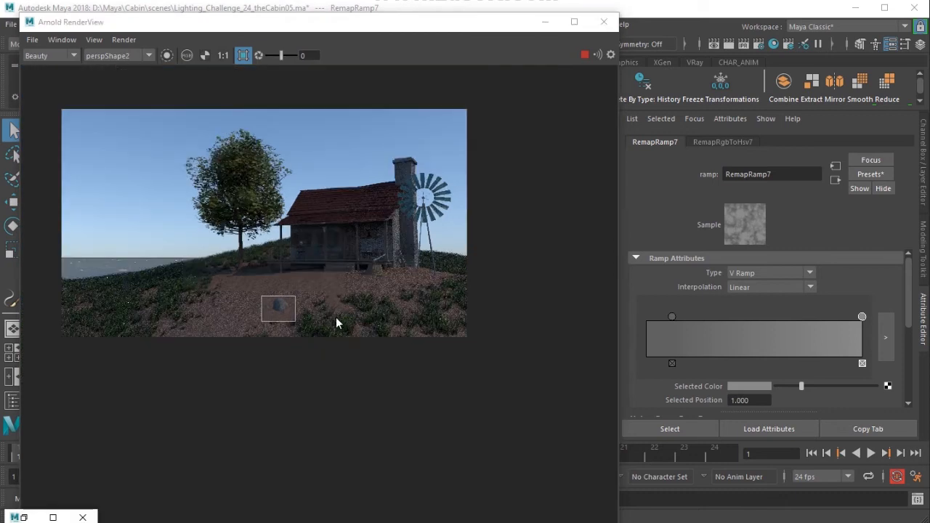
pyautogui.moveTo(339, 321); pyautogui.dragTo(449, 367, button='middle')
pyautogui.scroll(1, 449, 366)
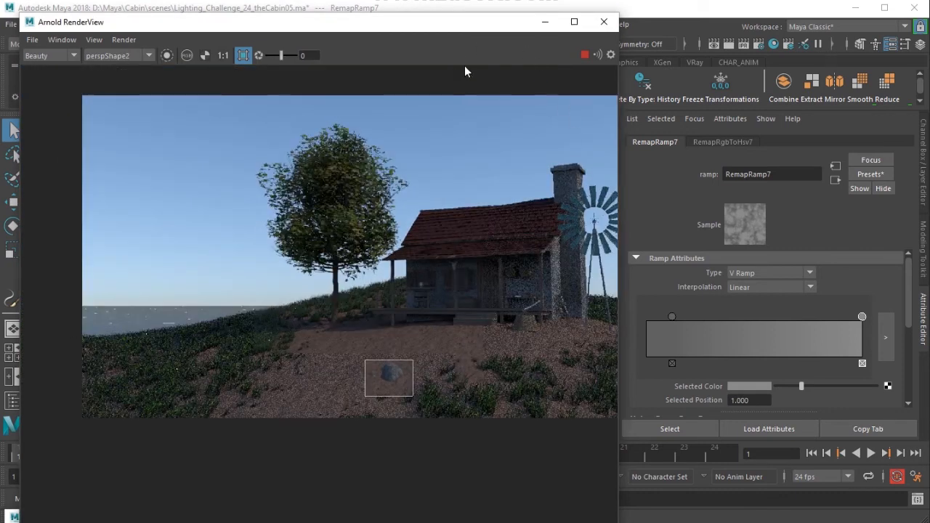
pyautogui.moveTo(463, 34); pyautogui.dragTo(674, 106)
pyautogui.click(762, 50)
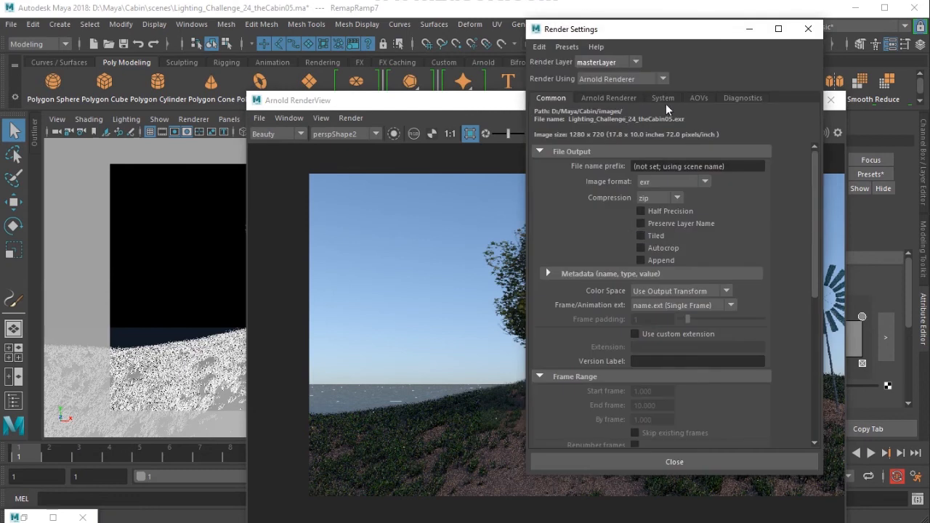
pyautogui.click(609, 97)
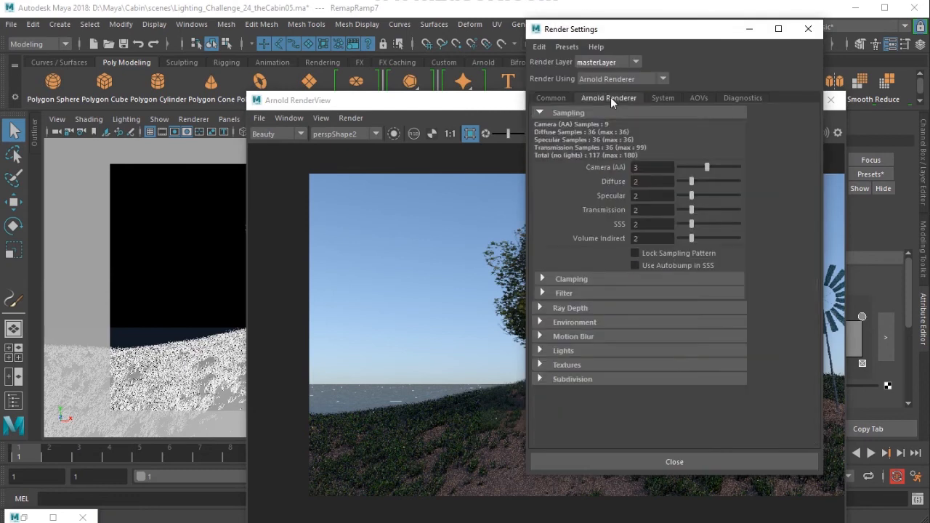
pyautogui.click(601, 327)
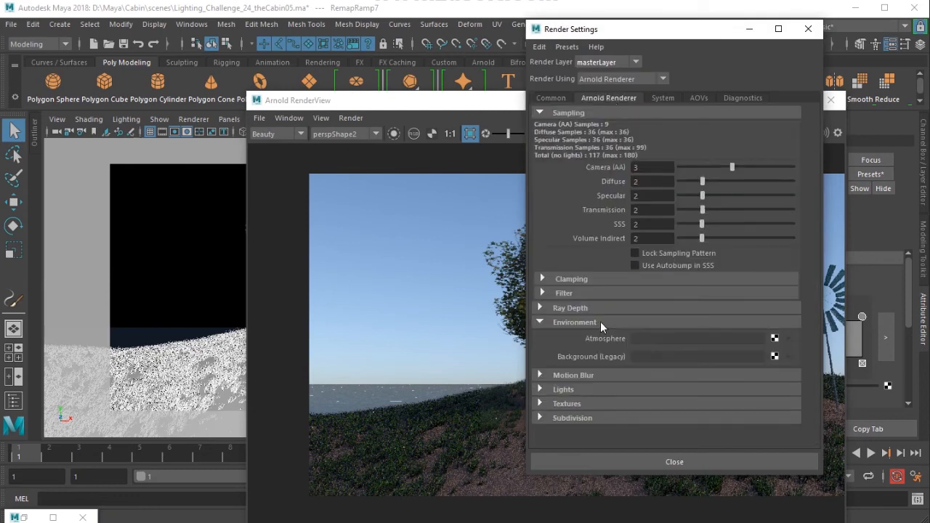
pyautogui.click(775, 338)
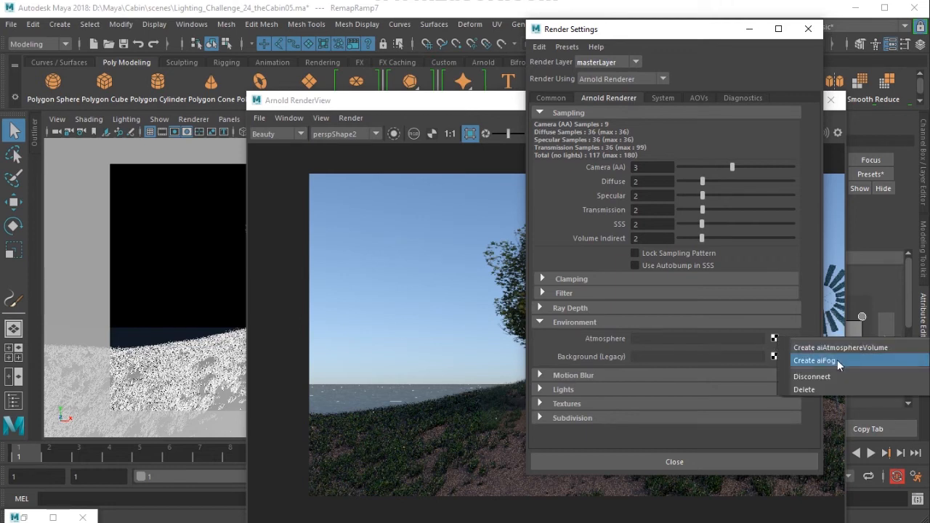
pyautogui.click(837, 359)
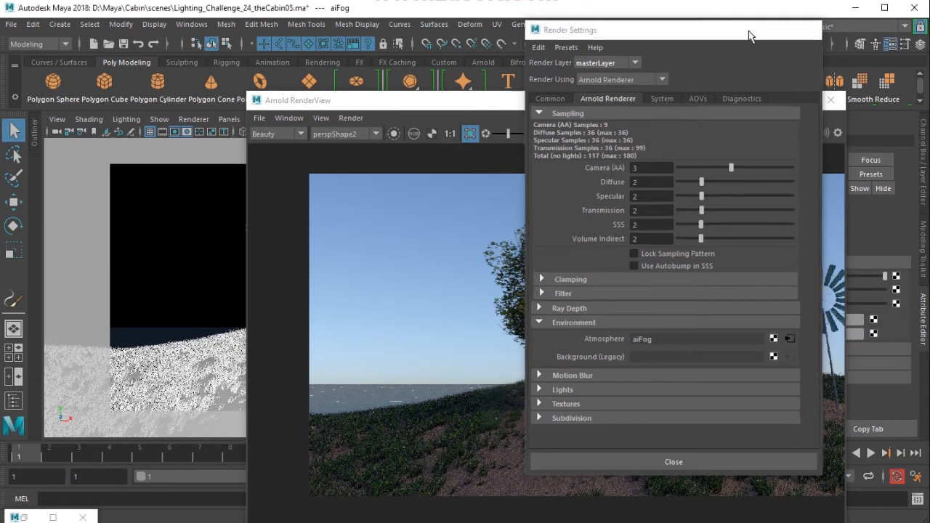
# Turn off the crop region so the whole frame renders, keeping the aiFog attributes uncovered beside the Arnold RenderView.
pyautogui.click(750, 30)
pyautogui.moveTo(627, 110); pyautogui.dragTo(478, 14)
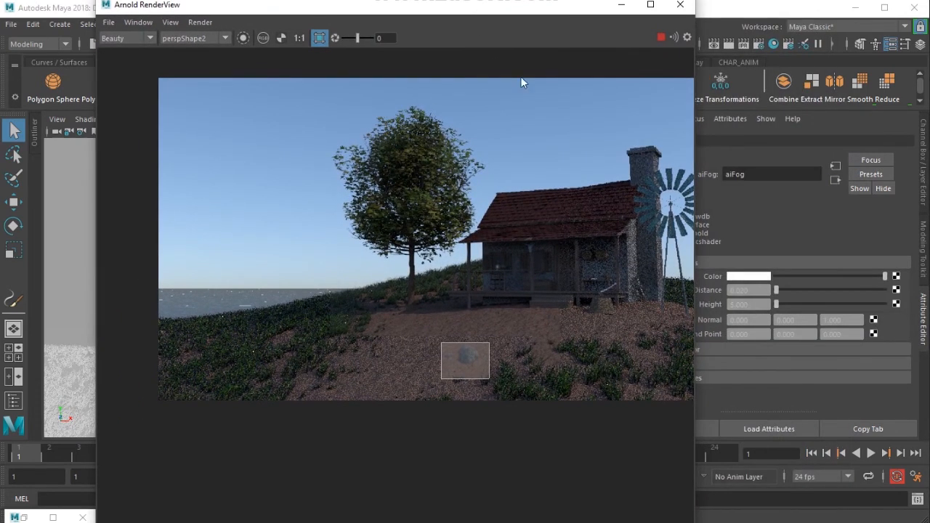
pyautogui.click(321, 39)
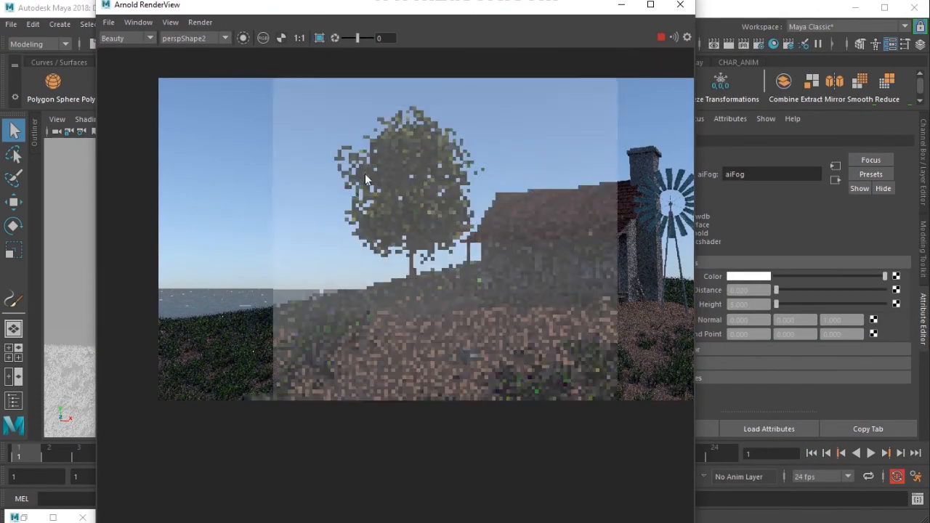
pyautogui.moveTo(529, 10); pyautogui.dragTo(354, 11)
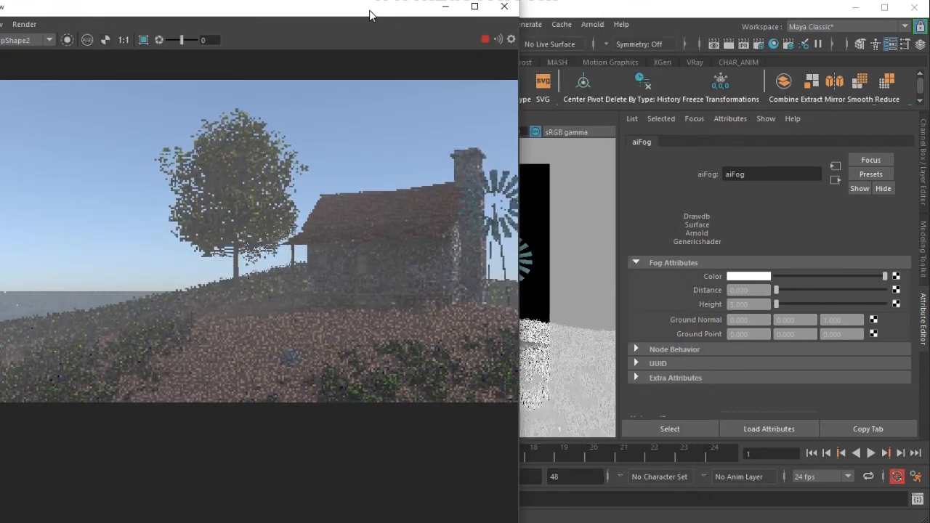
# Set the aiFog ground normal to 0, 1, 0.
pyautogui.moveTo(842, 322); pyautogui.dragTo(745, 320)
pyautogui.write('01')
pyautogui.press('Return')
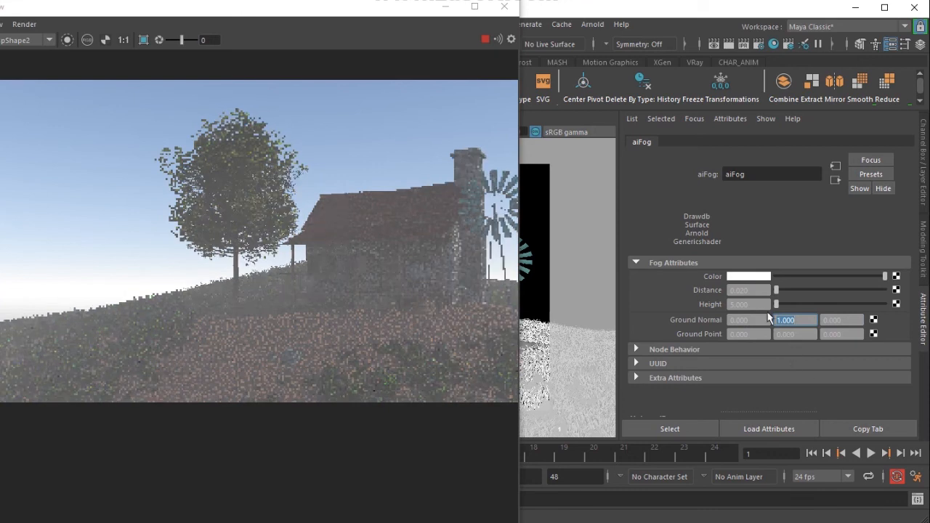
# Test a fog height of 1 and set the aiFog height to 2.
pyautogui.click(748, 303)
pyautogui.write('5')
pyautogui.press('Return')
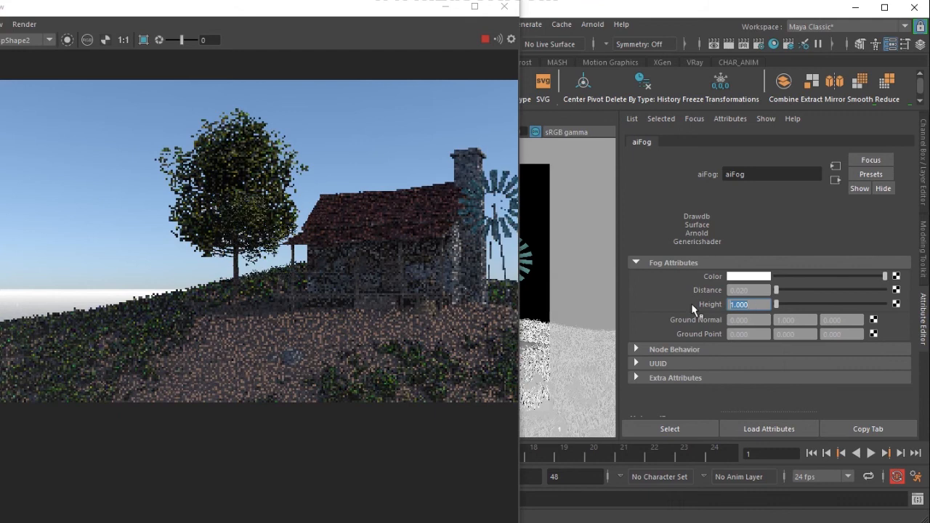
pyautogui.write('2')
pyautogui.press('Return')
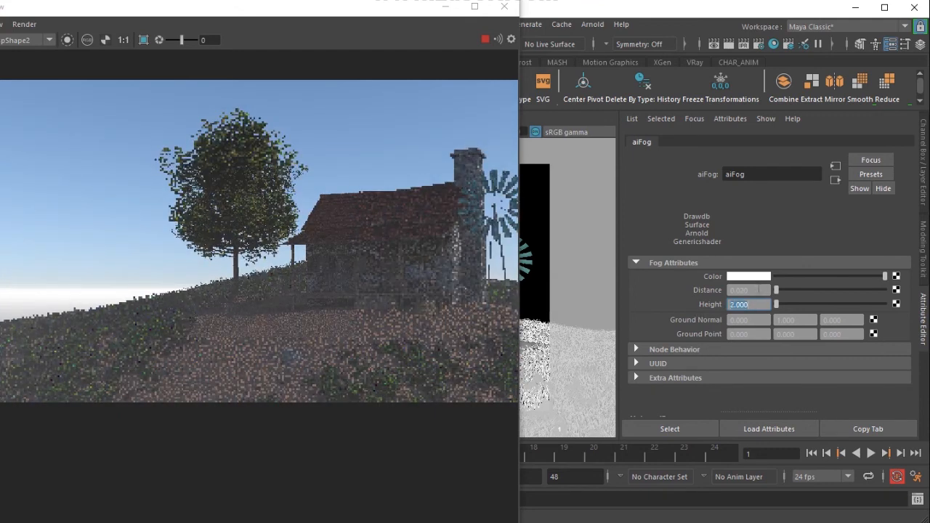
# Try a blue sampled from the rendered sky and black as the fog color, and return the color to white.
pyautogui.click(755, 276)
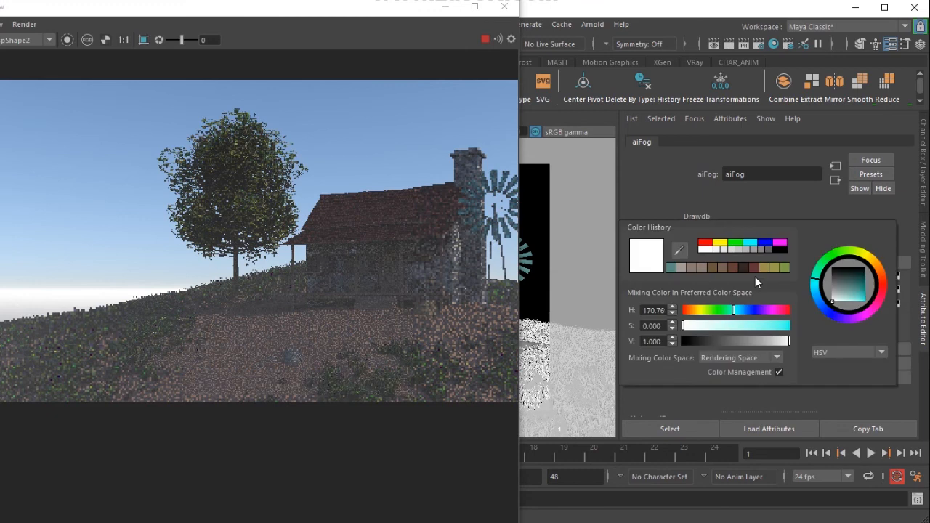
pyautogui.click(679, 250)
pyautogui.click(128, 103)
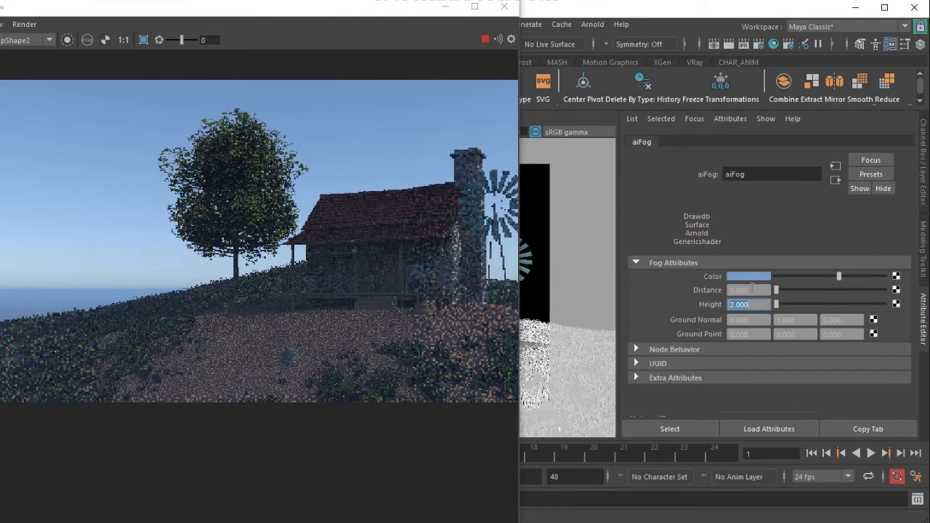
pyautogui.moveTo(839, 277); pyautogui.dragTo(775, 280)
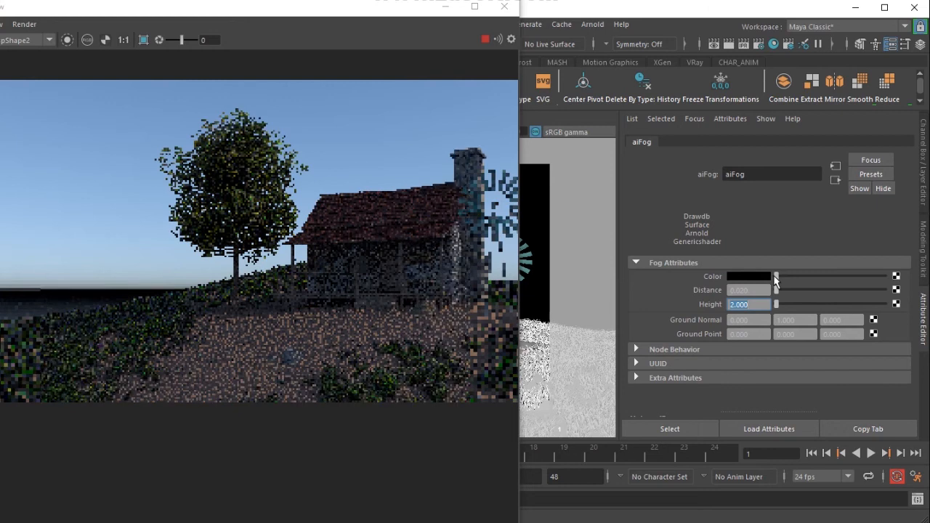
pyautogui.moveTo(776, 280); pyautogui.dragTo(885, 277)
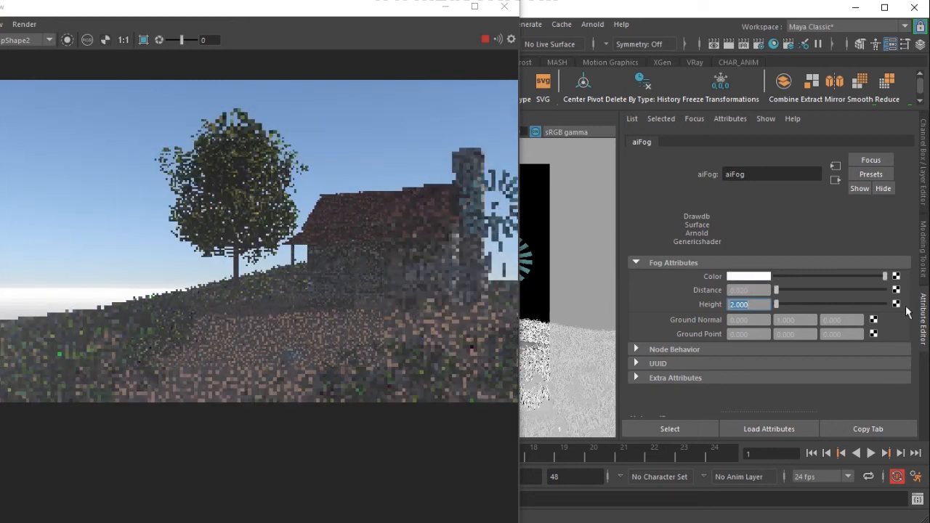
# Test a fog distance of 0.001 and set the aiFog distance to 0.002.
pyautogui.click(744, 276)
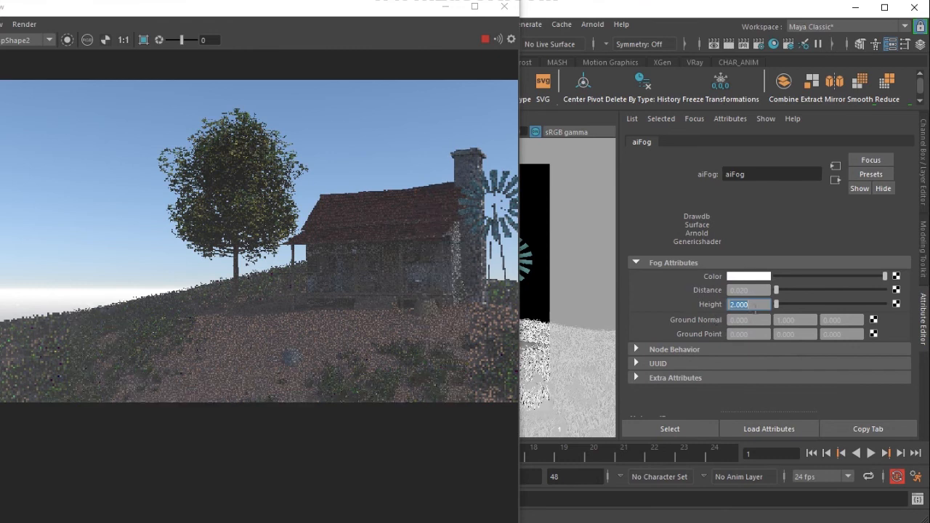
pyautogui.click(741, 290)
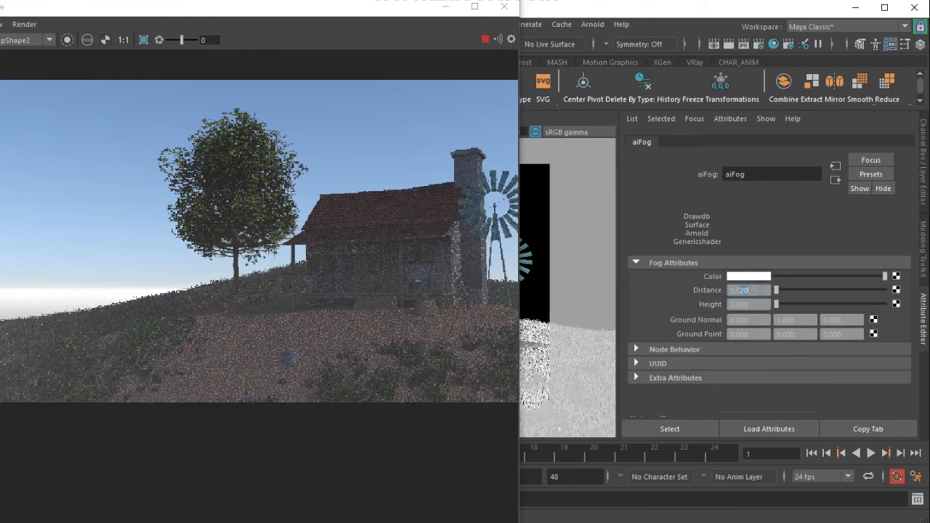
pyautogui.write('0.001')
pyautogui.press('Return')
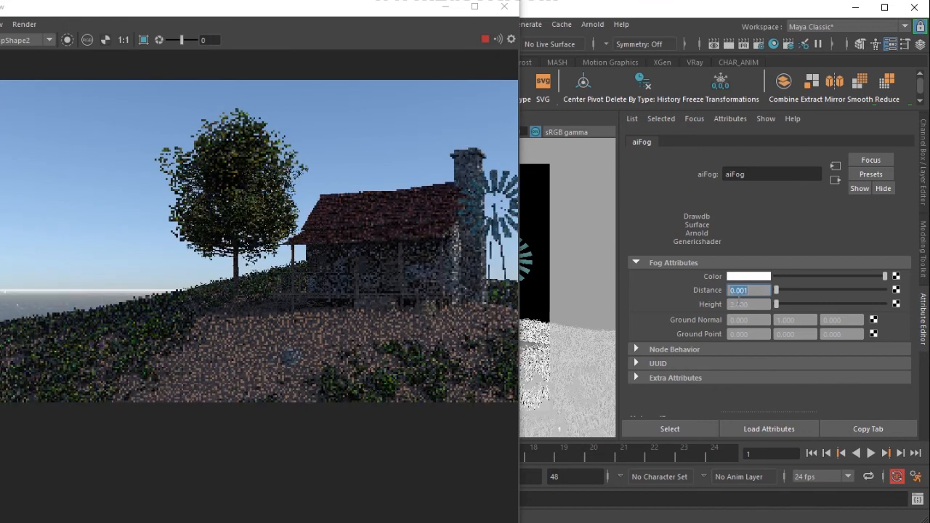
pyautogui.click(754, 292)
pyautogui.press('BackSpace')
pyautogui.write('2')
pyautogui.press('Return')
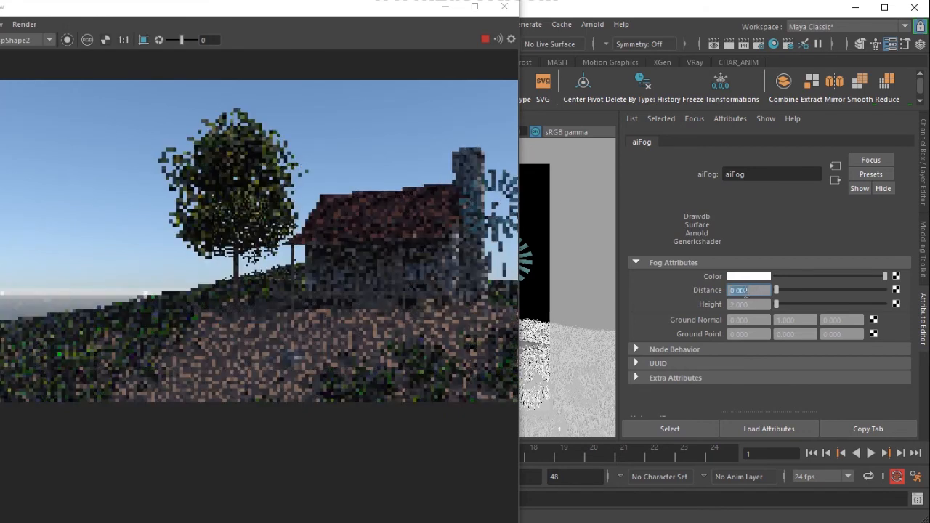
# Tint the fog color a pale blue, test a fog distance of 0.02, and set the distance back to 0.002.
pyautogui.click(749, 276)
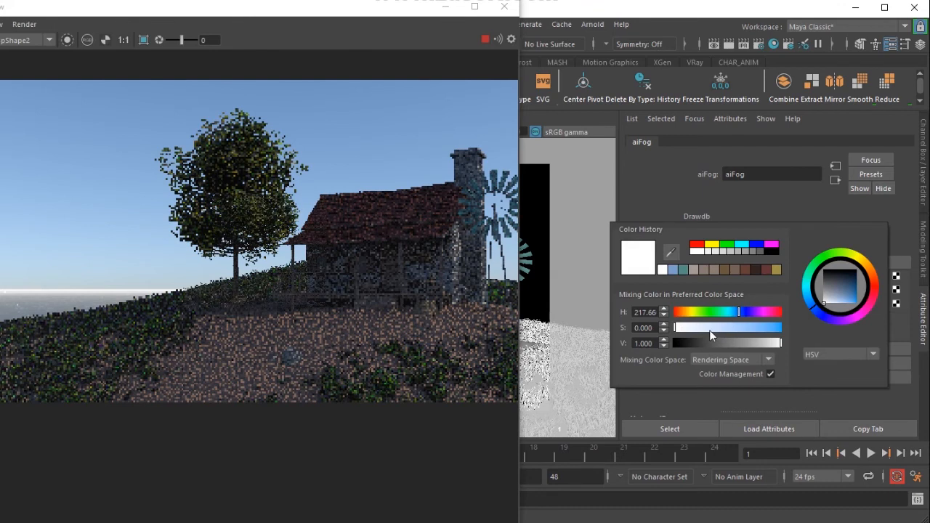
pyautogui.click(709, 328)
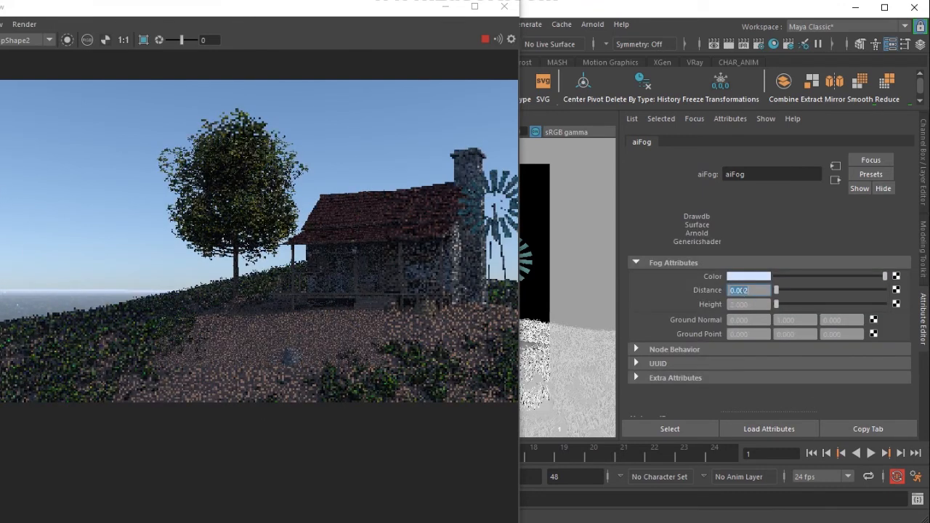
pyautogui.write('0.02')
pyautogui.press('Return')
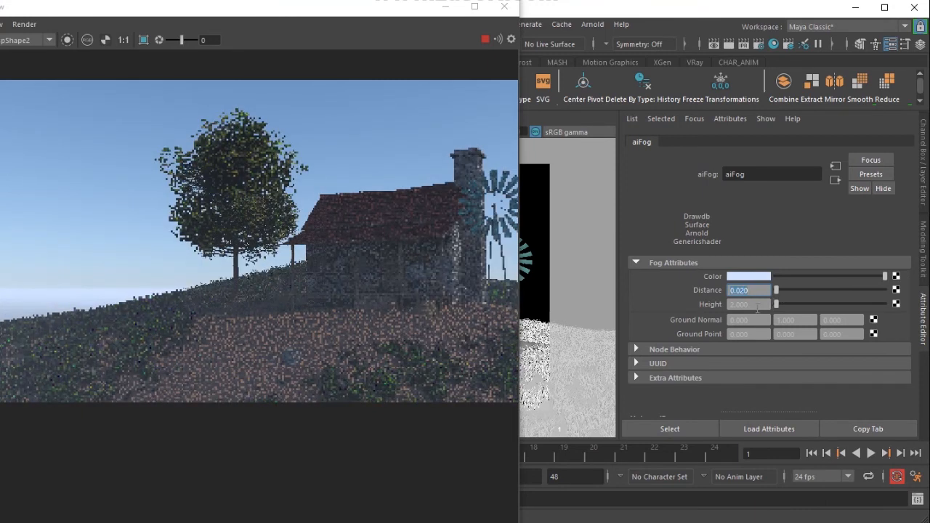
pyautogui.write('0.002')
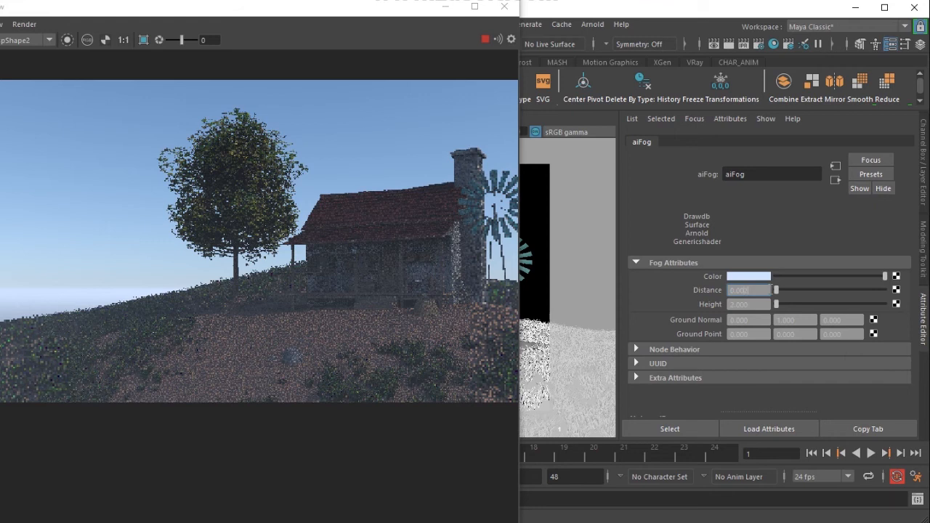
pyautogui.press('Return')
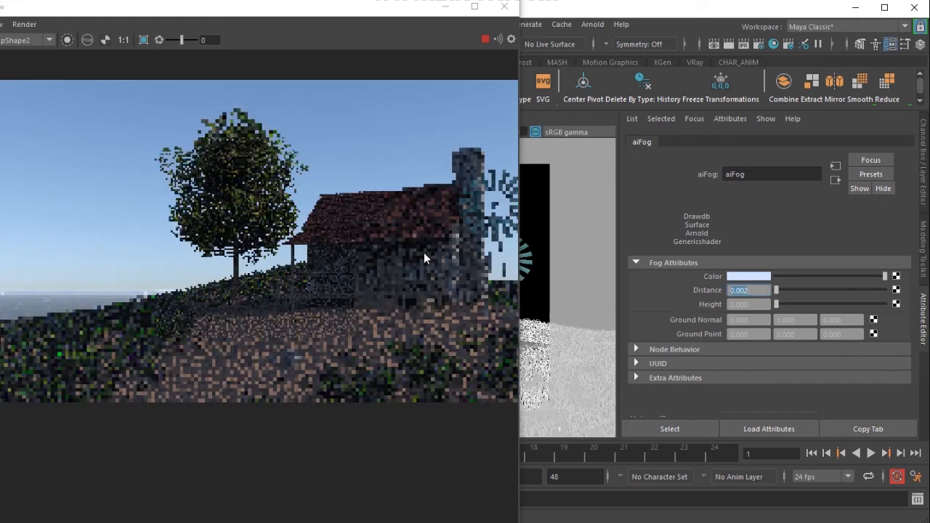
# Examine the foggy cabin render enlarged in a maximized Arnold RenderView, checking the horizon, tree, cabin and ground.
pyautogui.moveTo(339, 15); pyautogui.dragTo(450, 14)
pyautogui.doubleClick(450, 13)
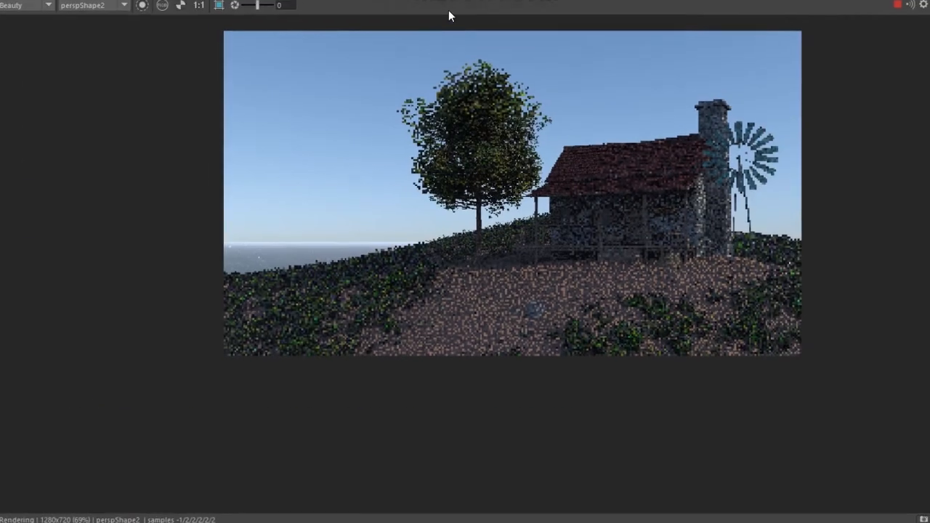
pyautogui.scroll(2, 581, 232)
pyautogui.moveTo(579, 244); pyautogui.dragTo(563, 304, button='middle')
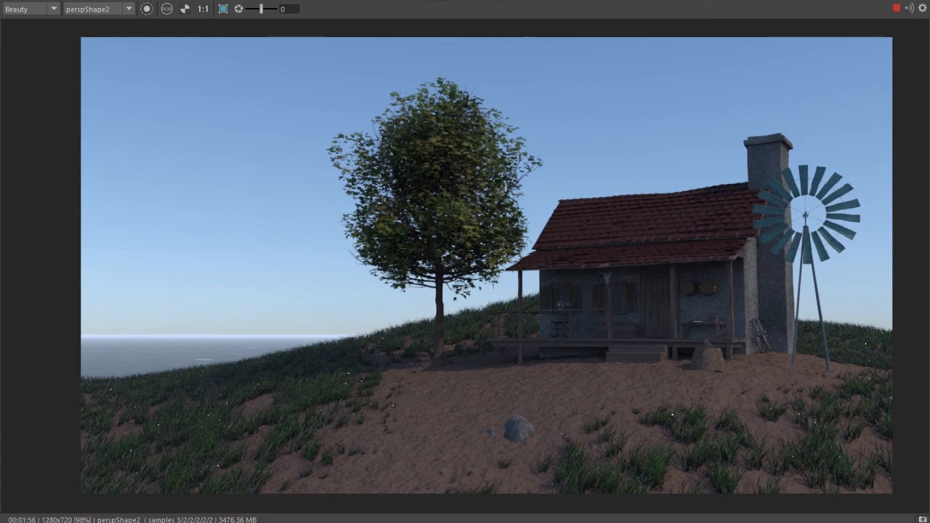
pyautogui.doubleClick(524, 5)
pyautogui.moveTo(535, 1); pyautogui.dragTo(501, 0)
pyautogui.scroll(-2, 422, 220)
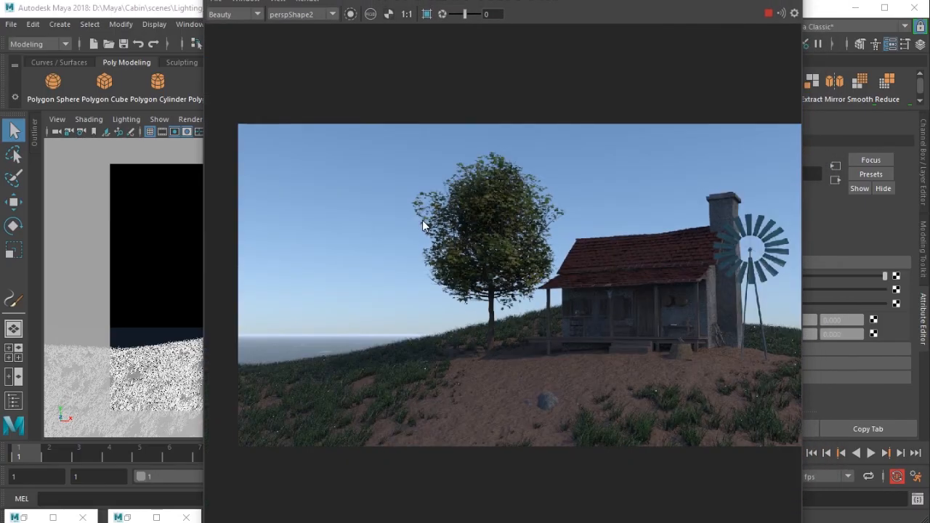
pyautogui.press('super+Up')
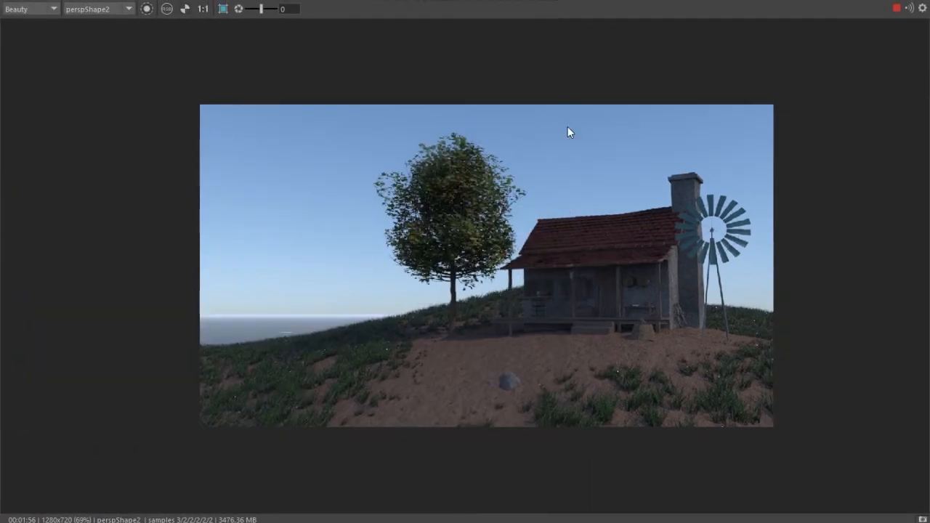
pyautogui.scroll(2, 611, 240)
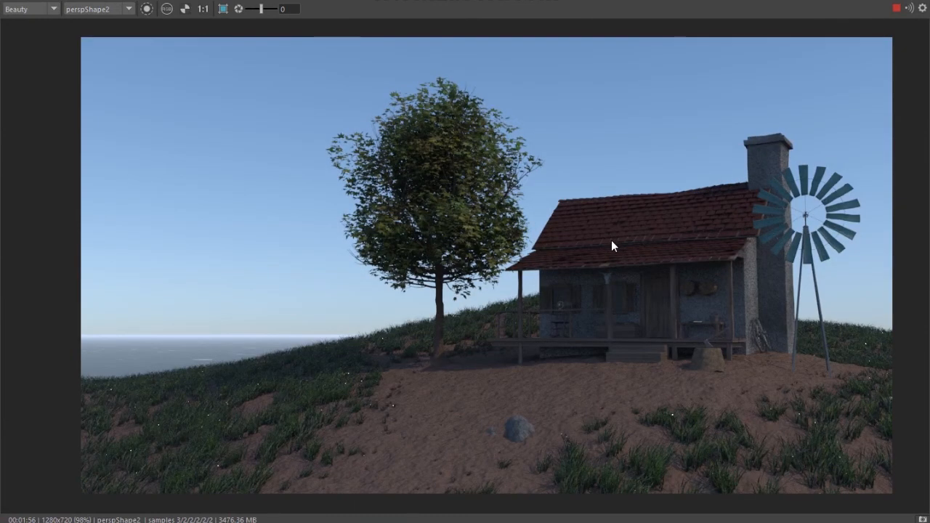